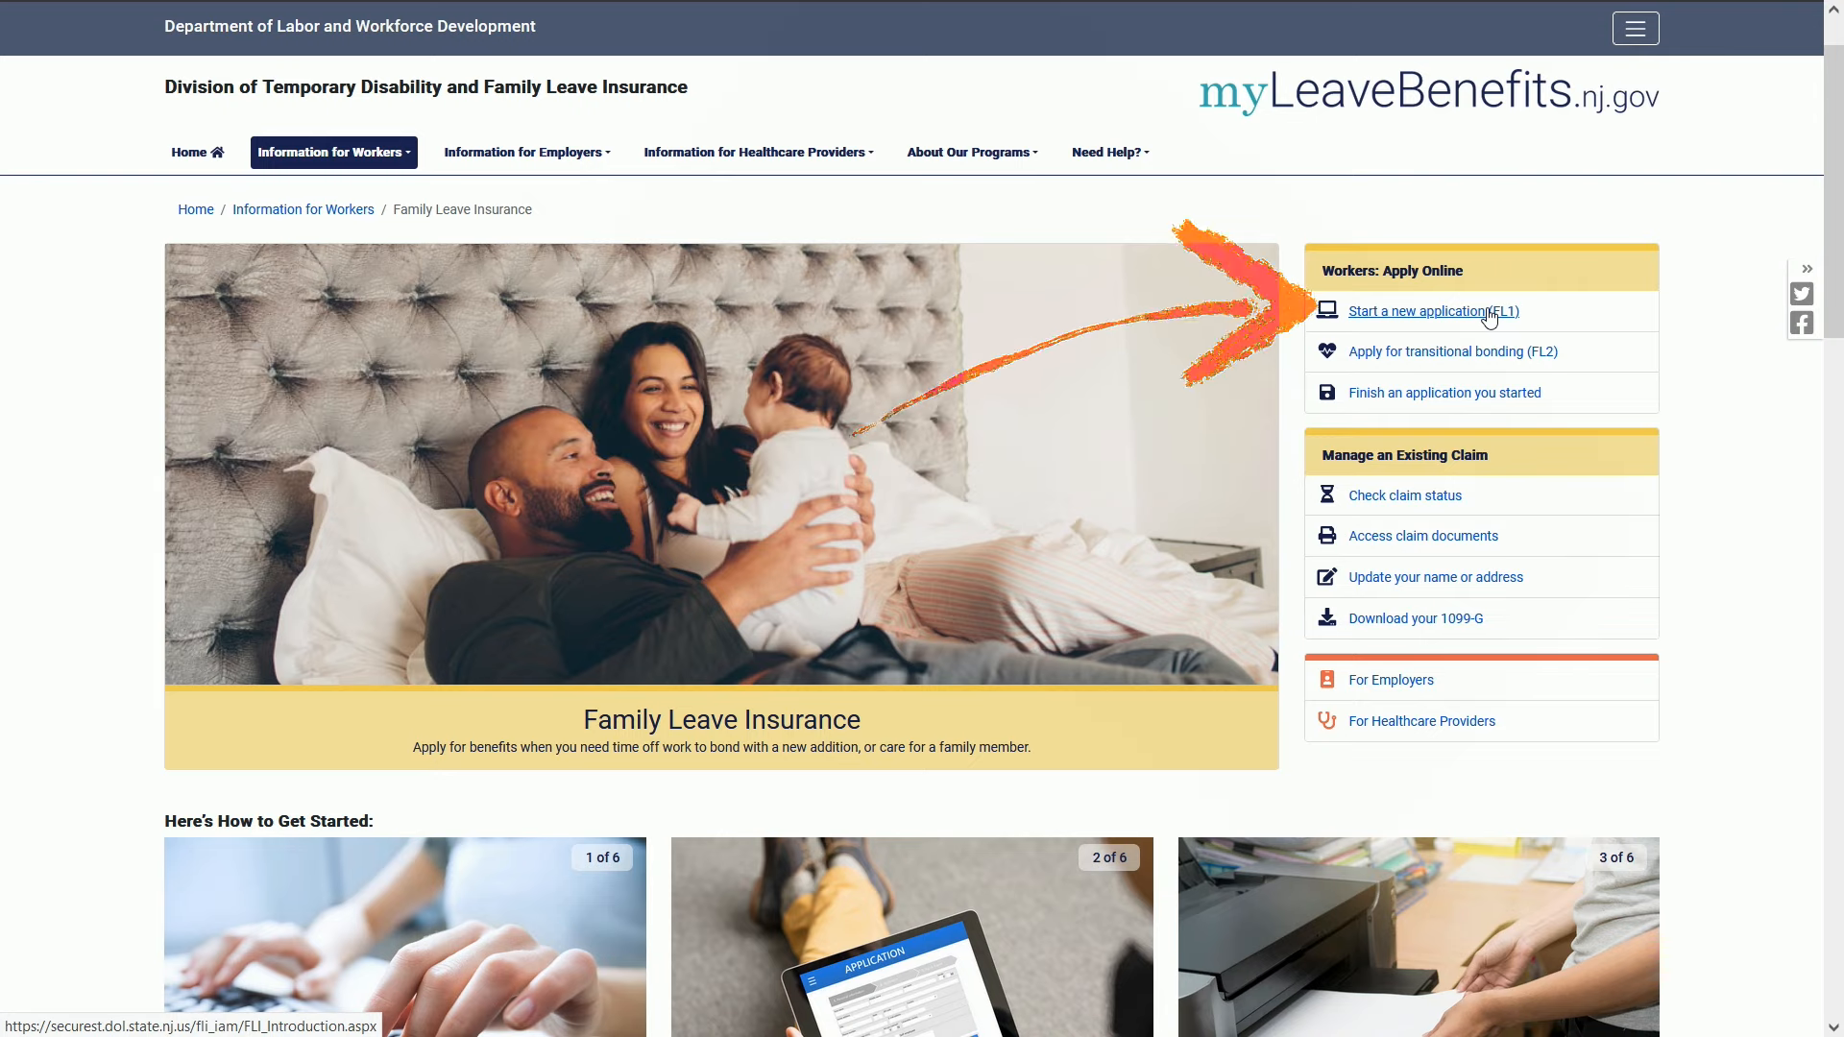
# Start a new FL1 application and log in with the account e-mail and password.
pyautogui.click(1490, 314)
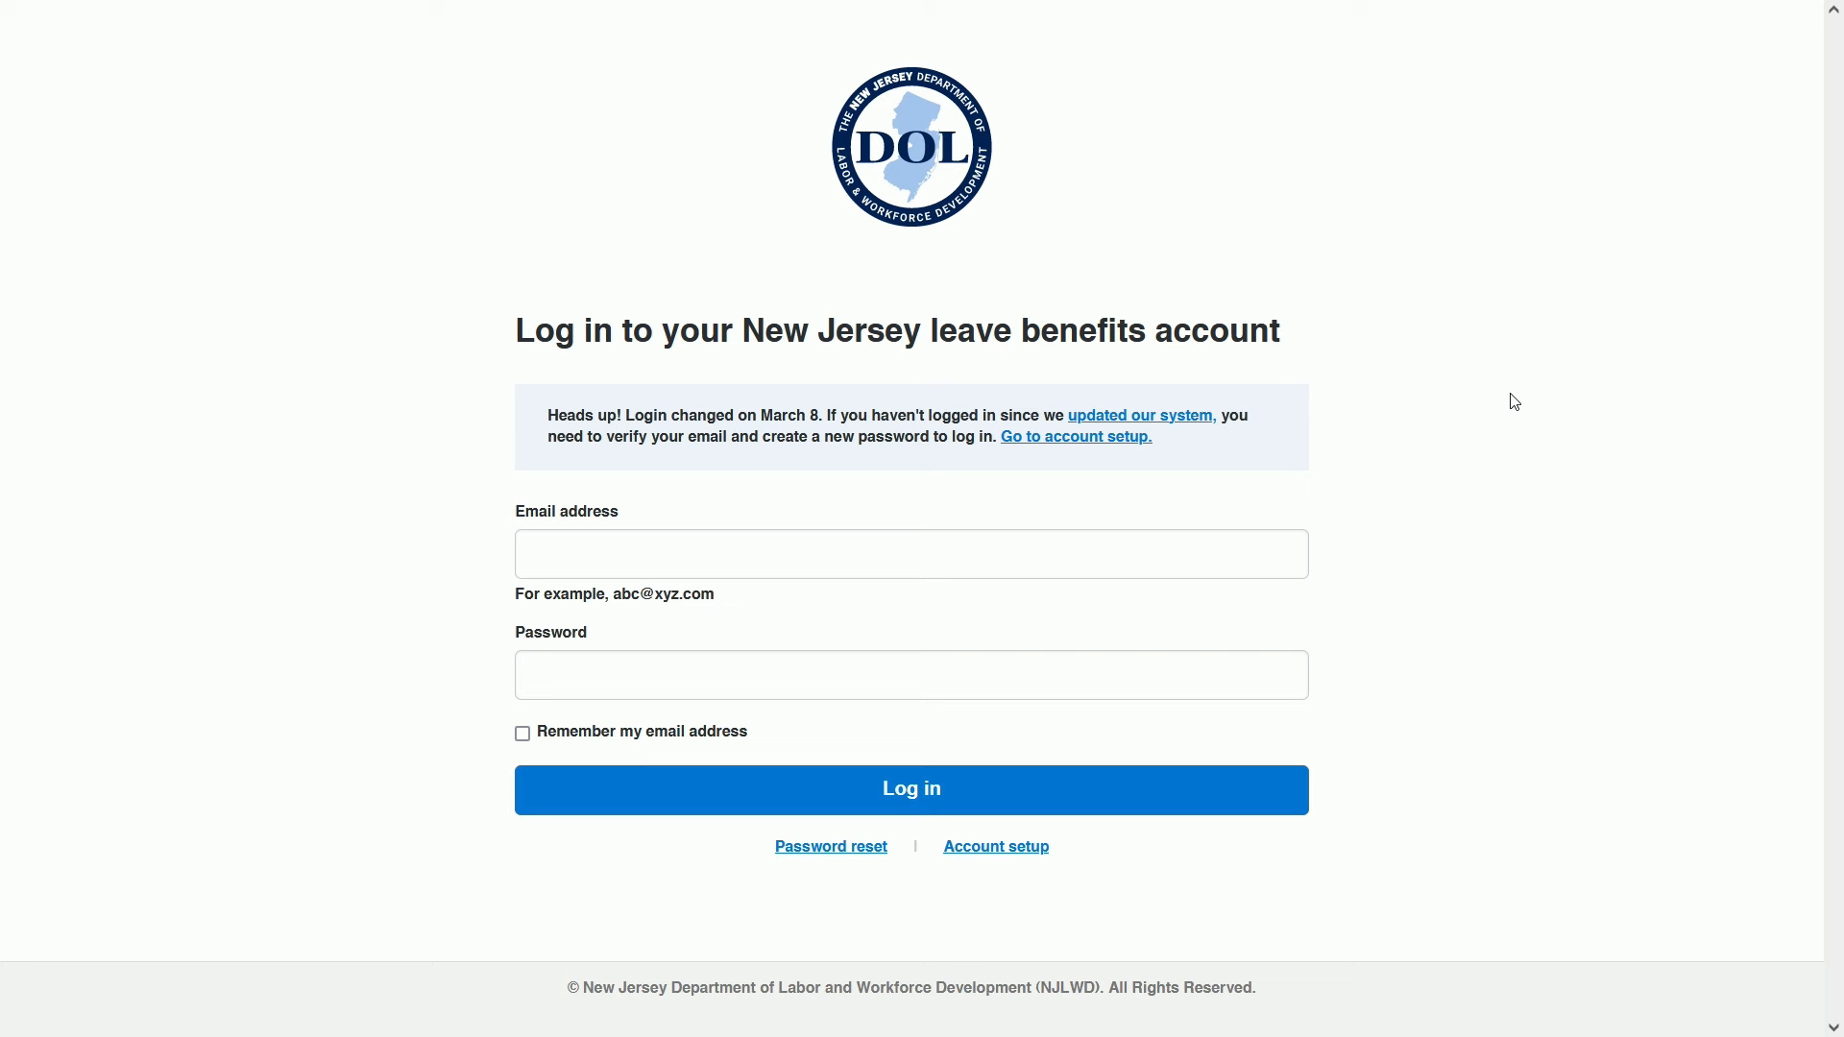
pyautogui.click(815, 554)
pyautogui.press('Tab')
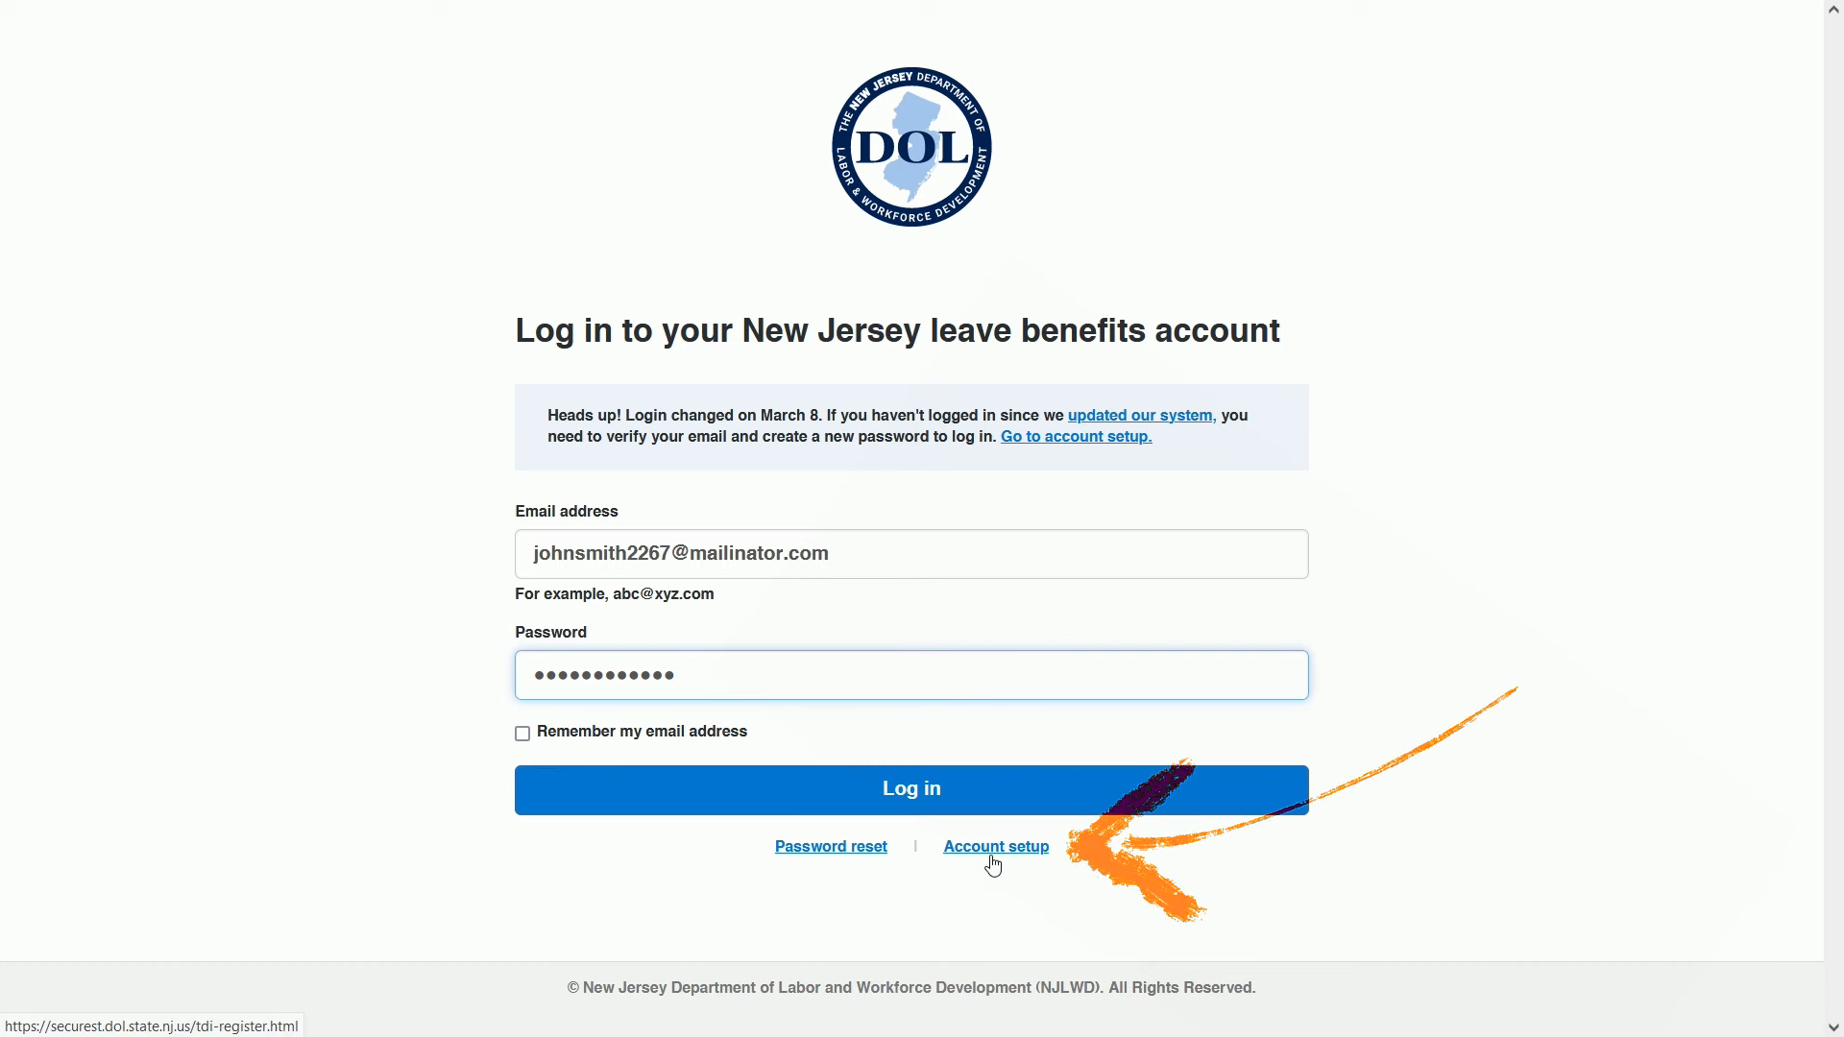
pyautogui.click(971, 800)
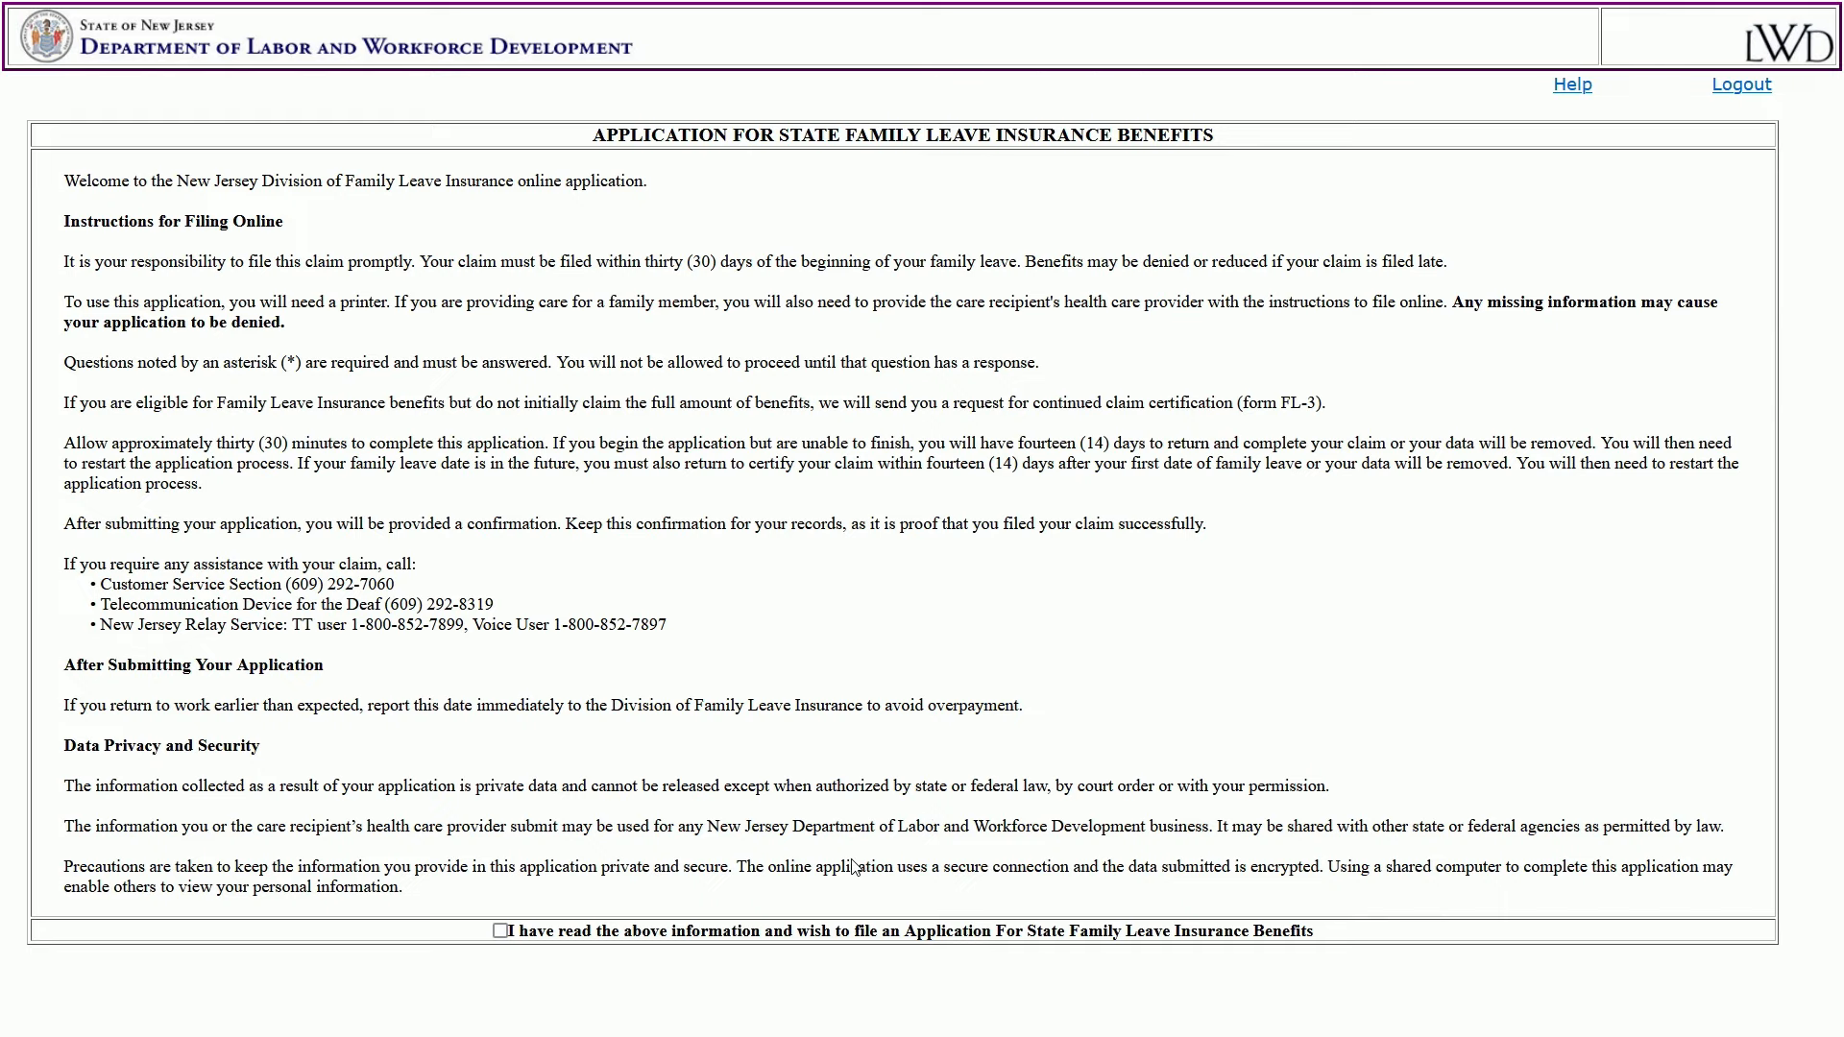
# Acknowledge the filing instructions and confirm the personal information is correct.
pyautogui.click(500, 930)
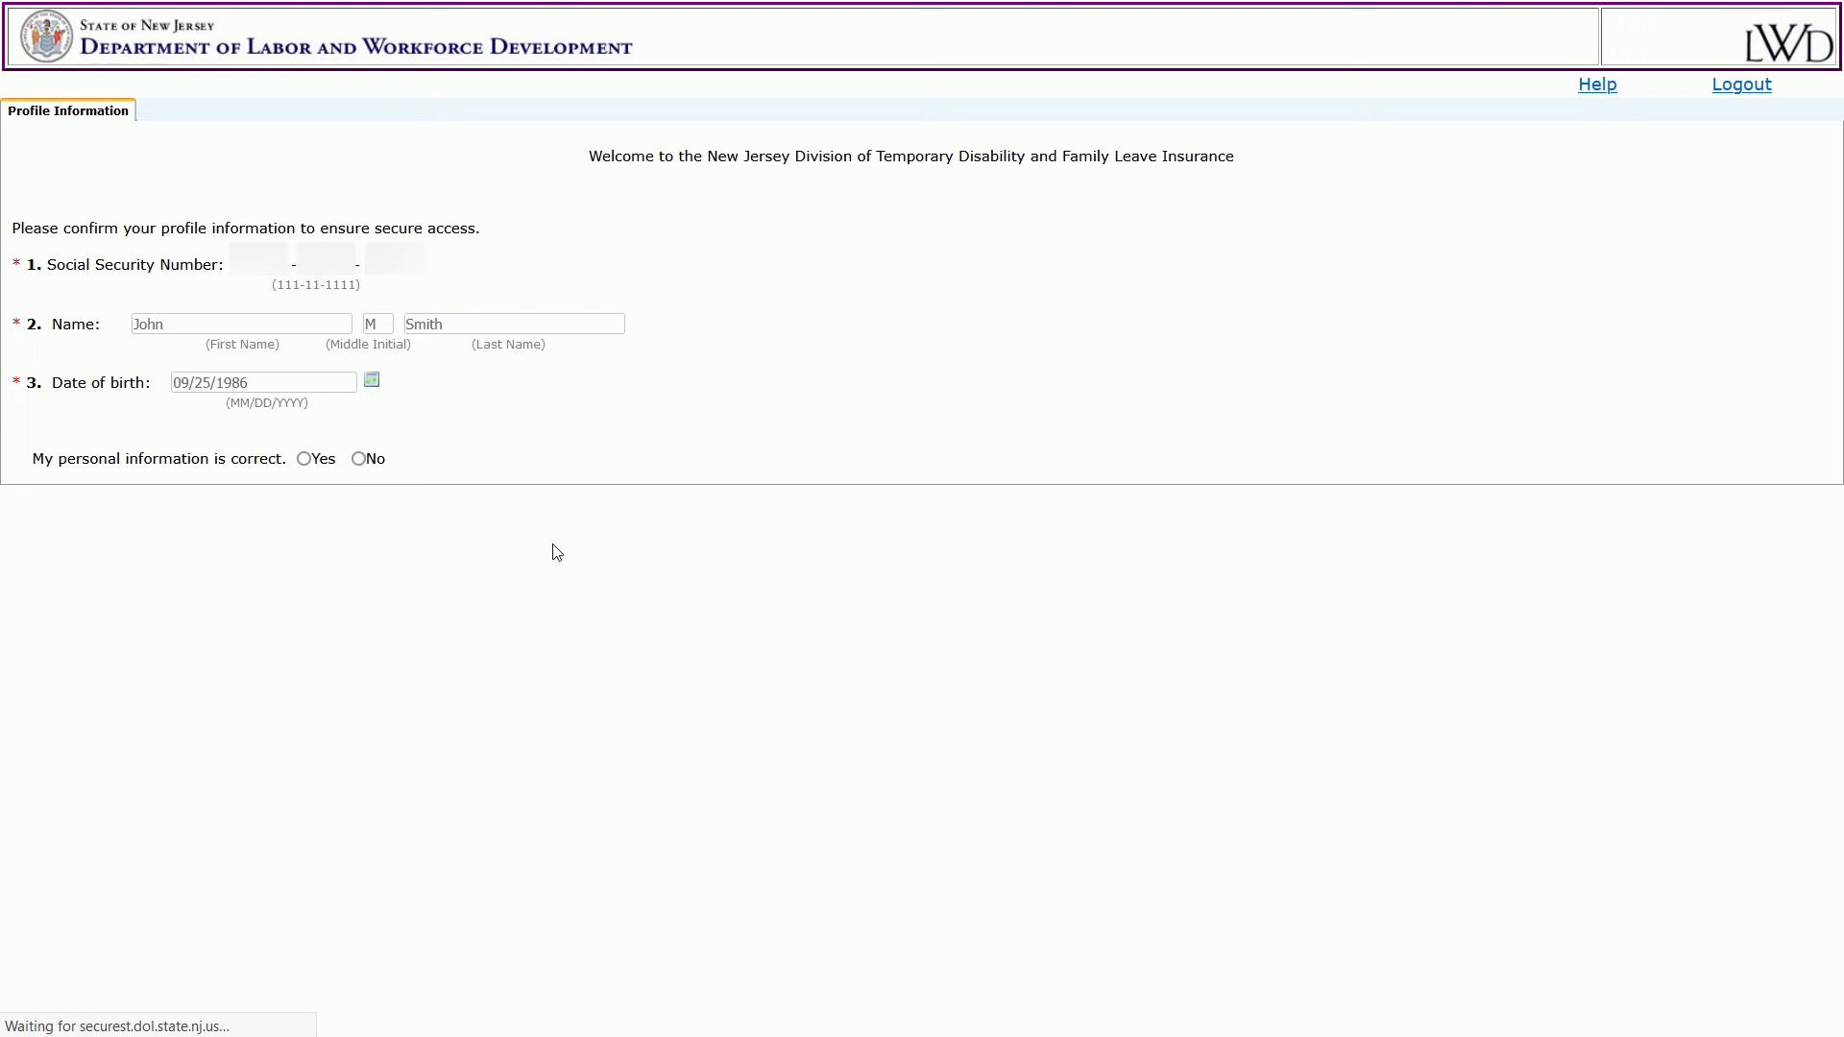
pyautogui.click(360, 459)
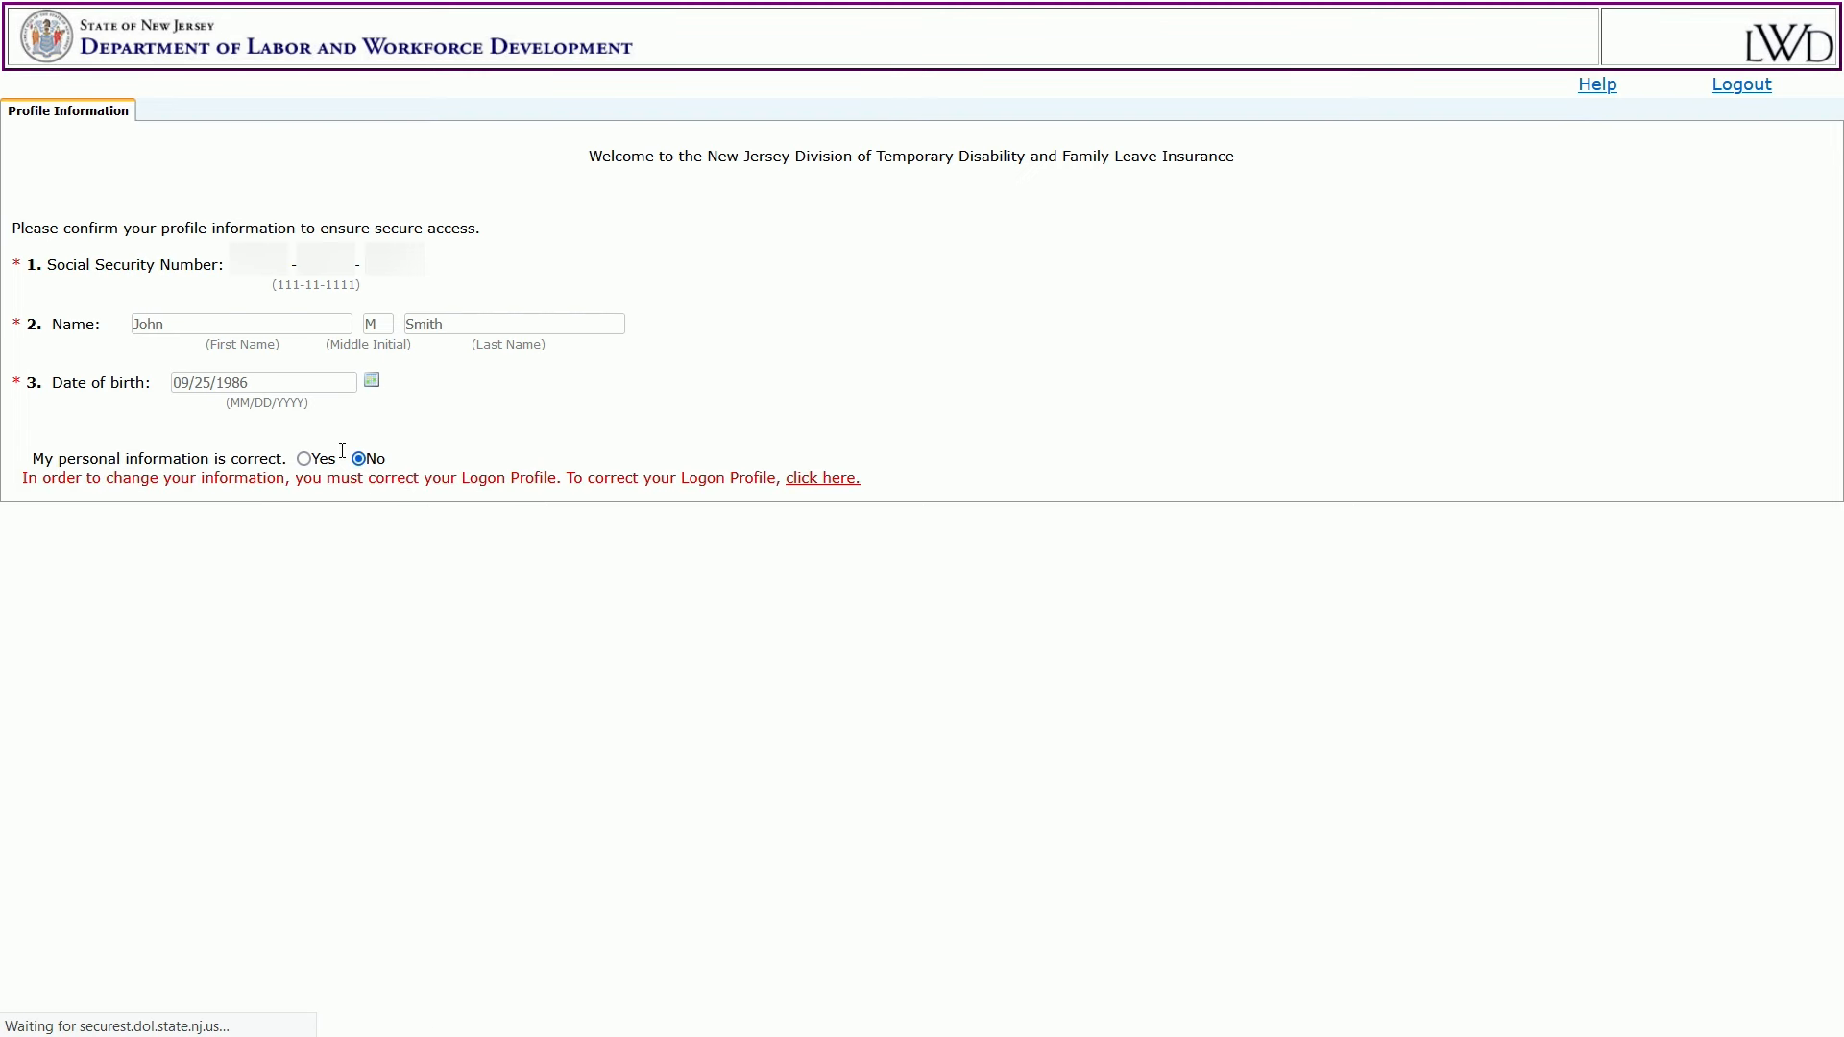
pyautogui.click(304, 459)
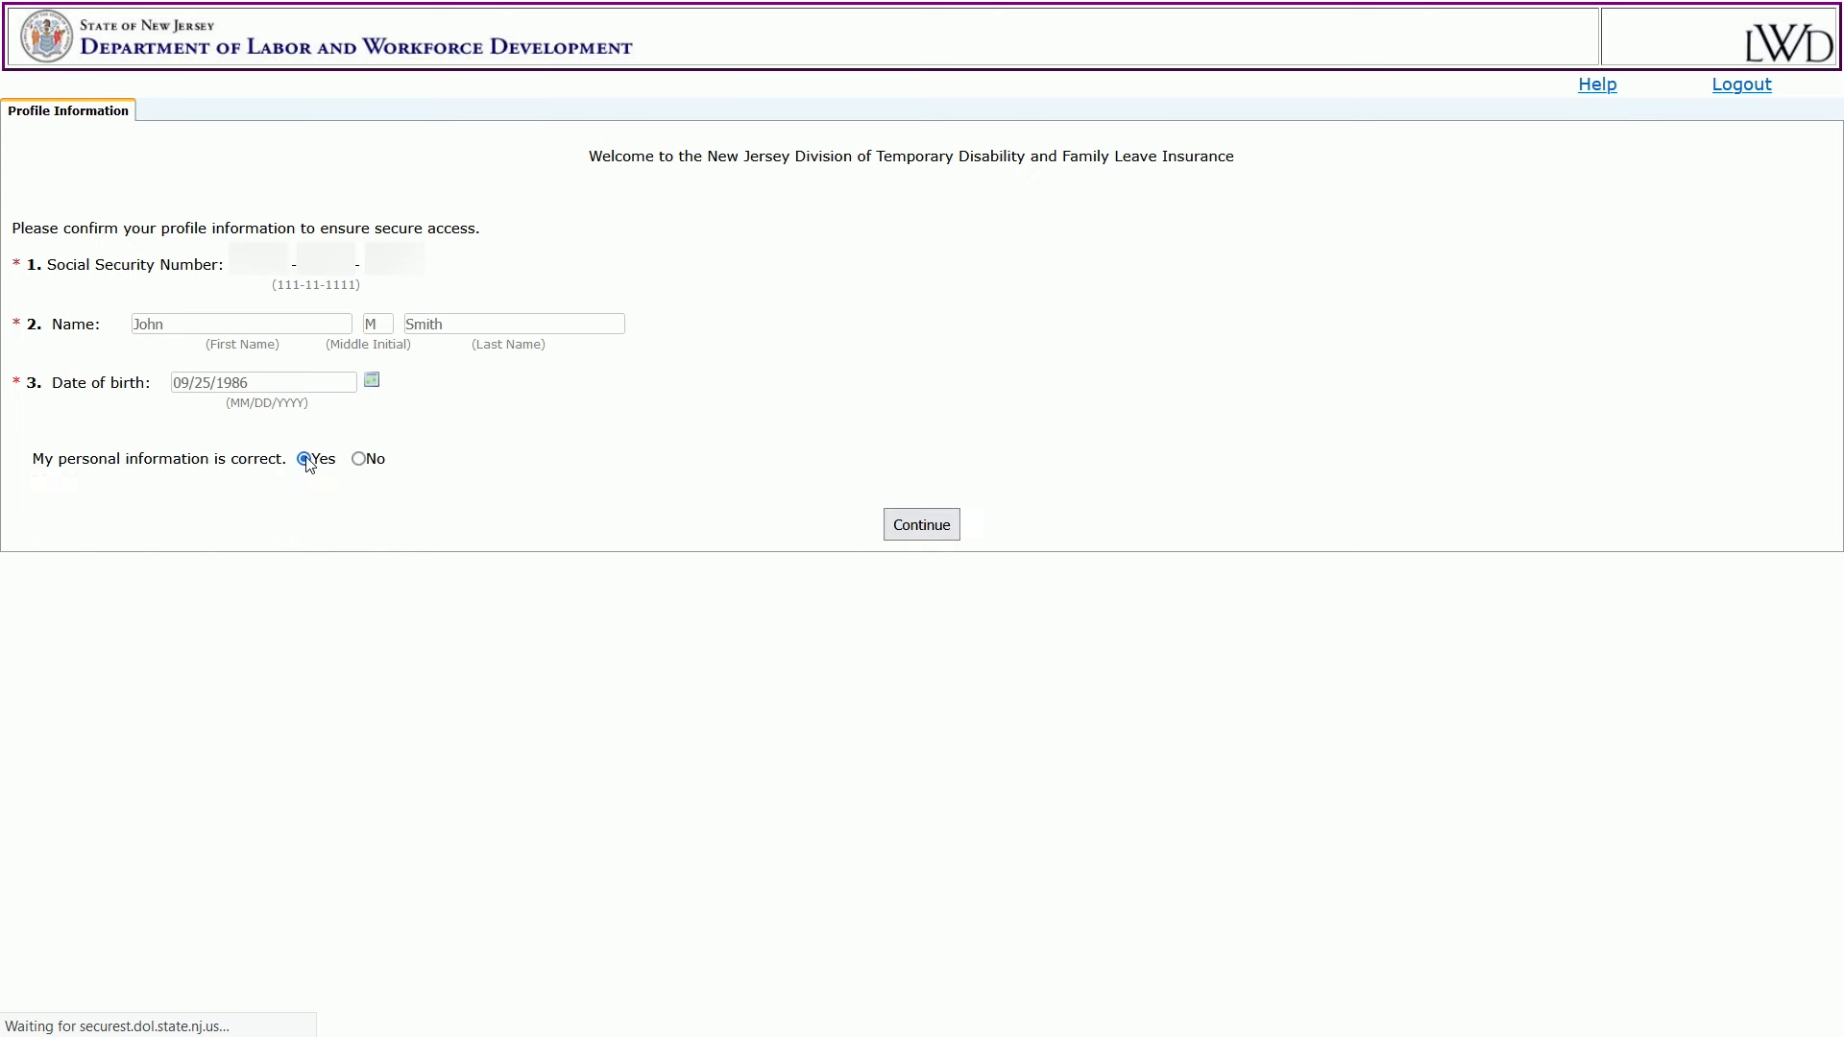
pyautogui.click(928, 537)
# Set gender Male, Caucasian, Associate's/Bachelor's Degree, occupation 'bus driver', and US resident Yes.
pyautogui.click(205, 339)
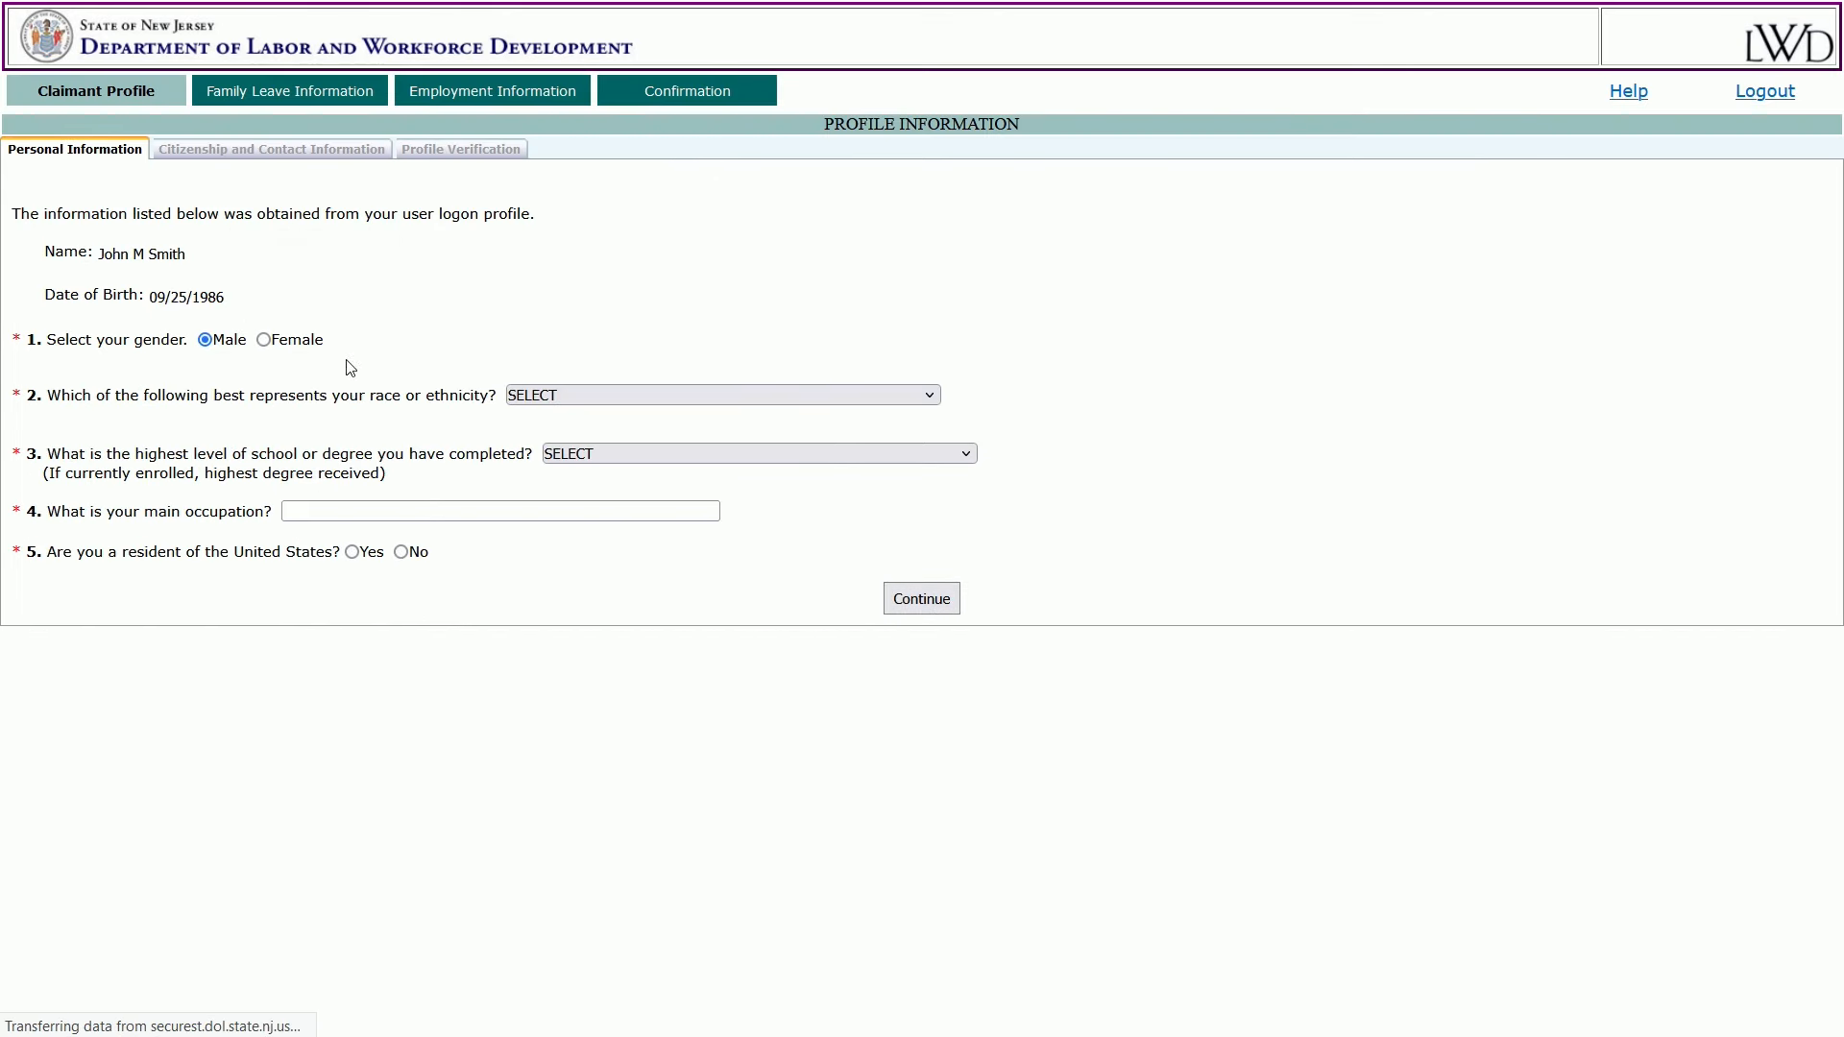
pyautogui.click(930, 395)
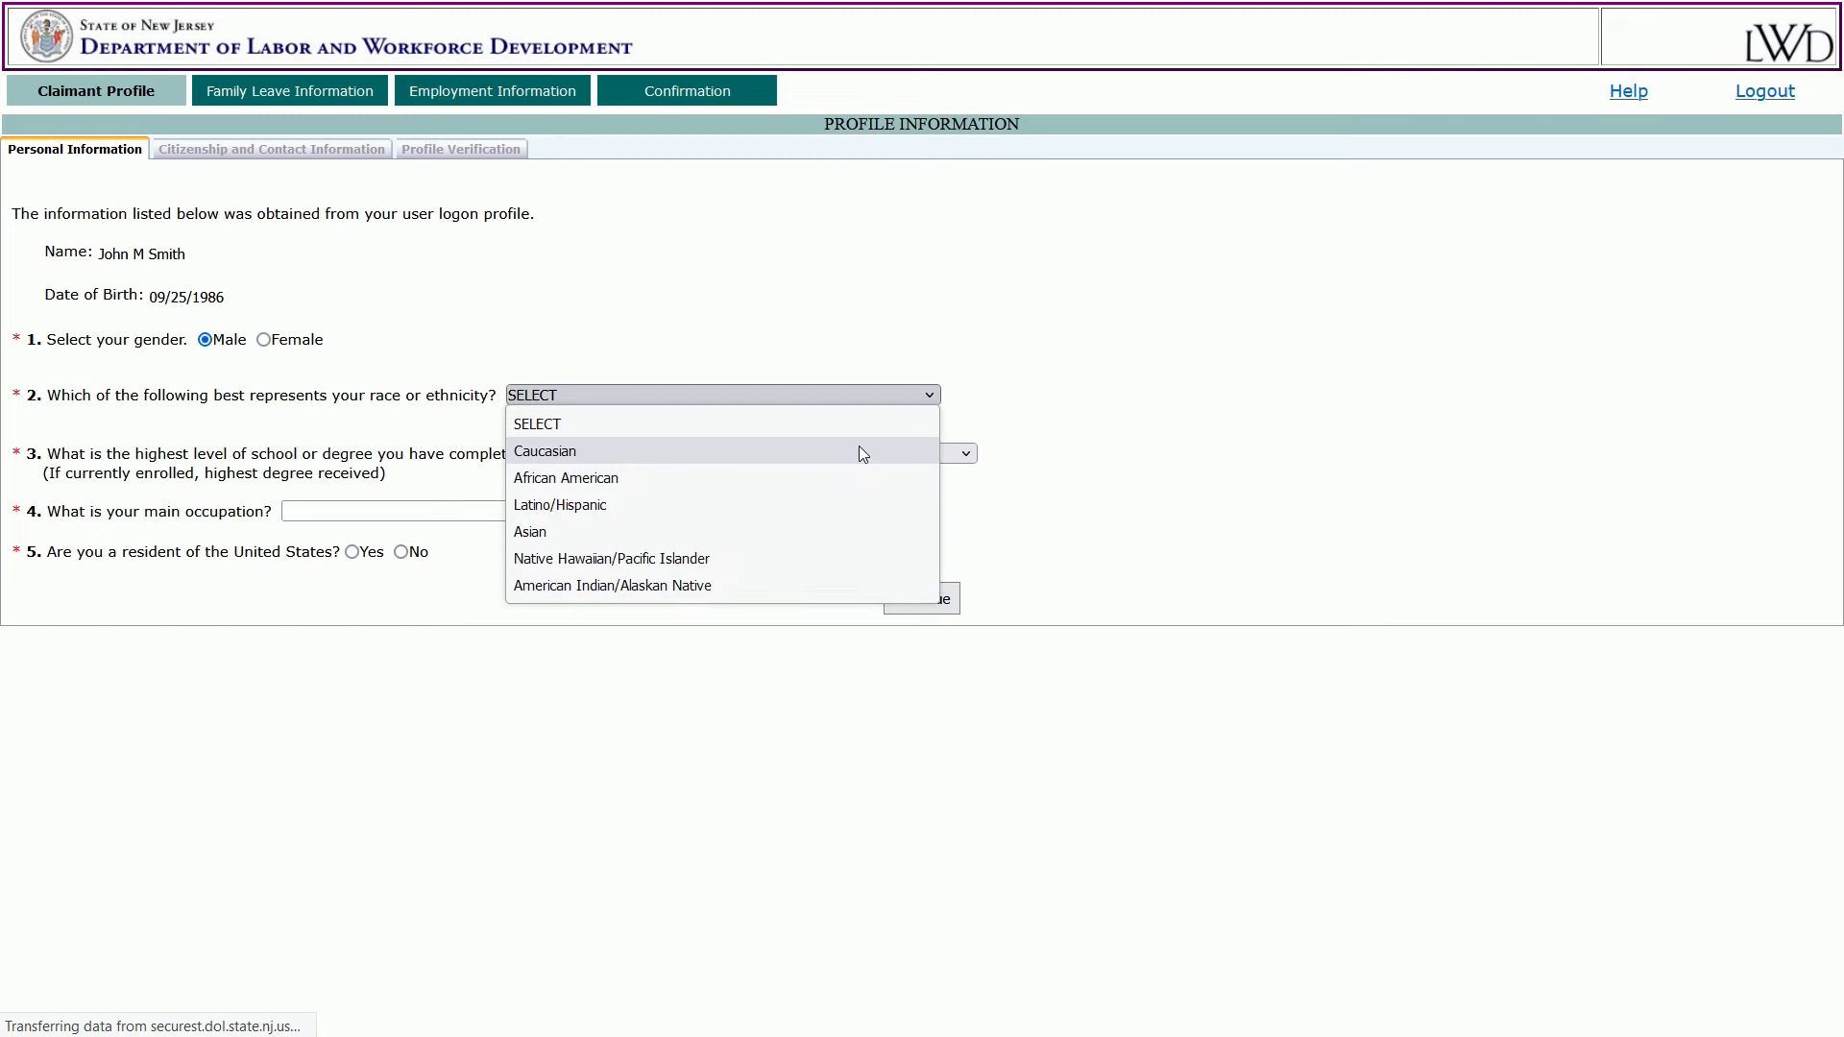
pyautogui.click(859, 451)
pyautogui.click(966, 453)
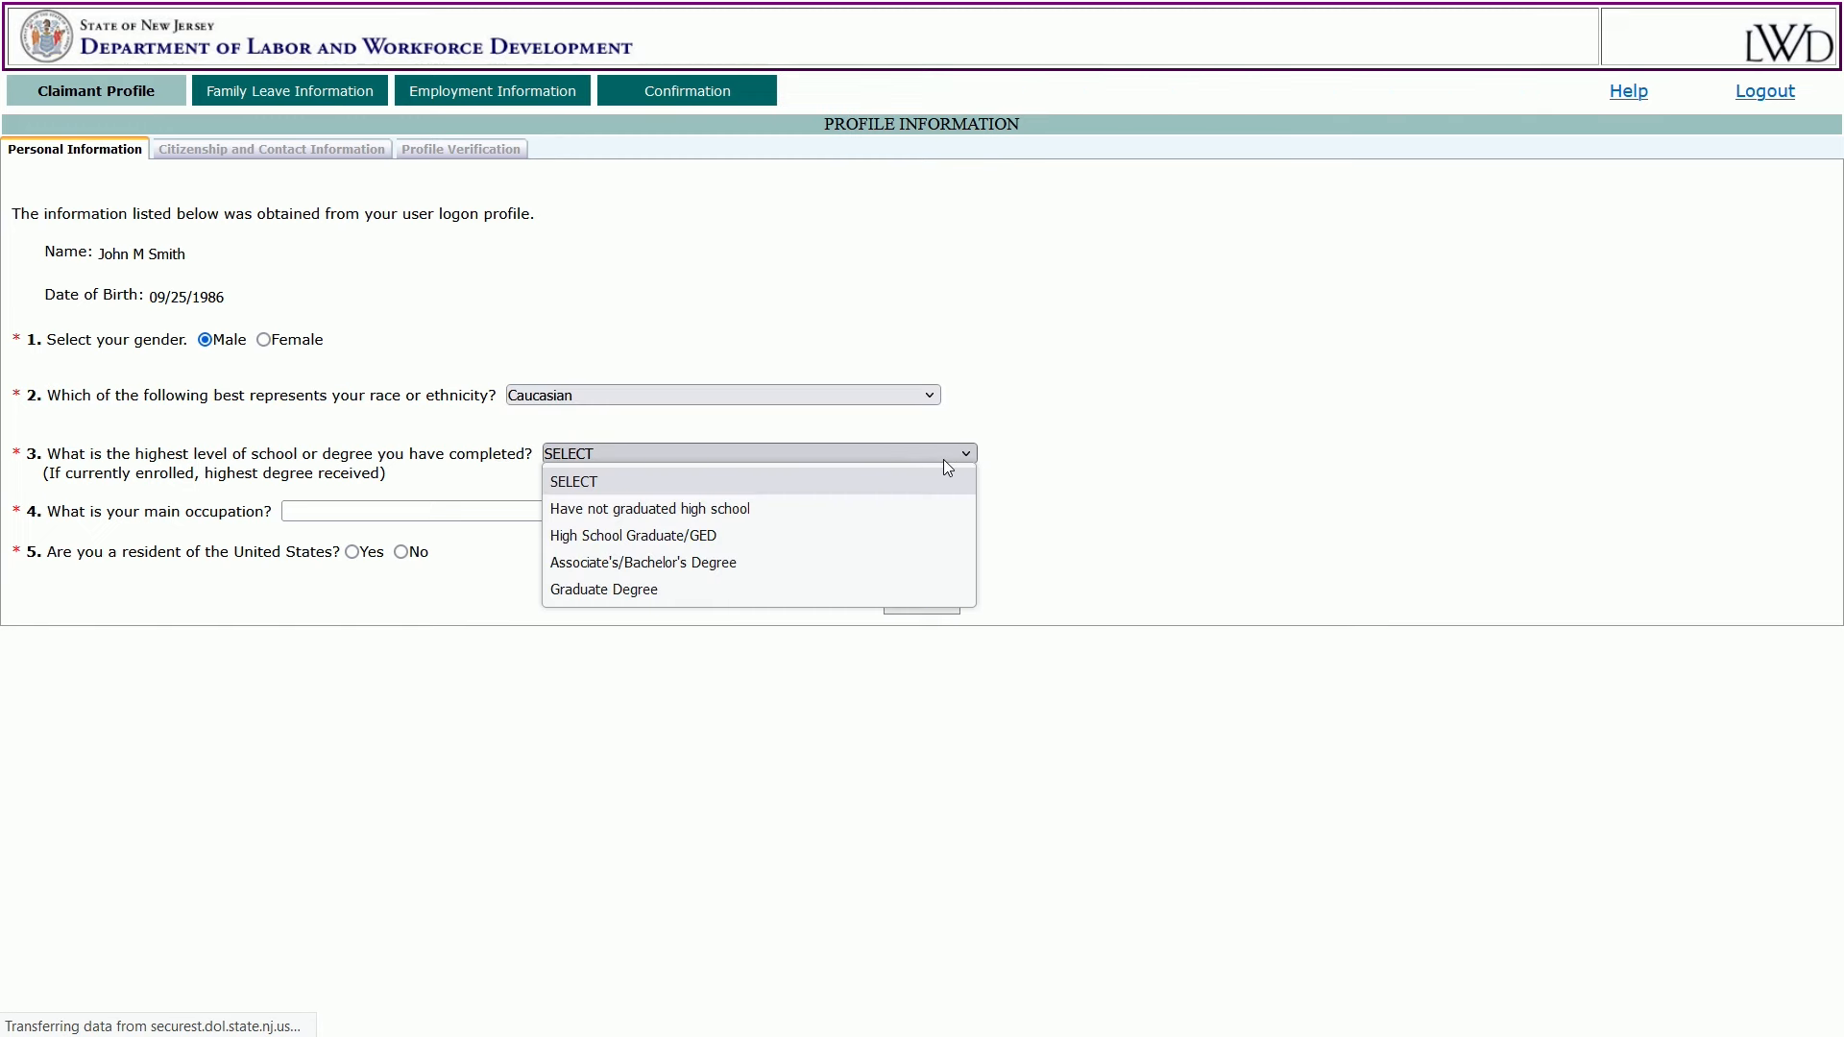
pyautogui.click(747, 565)
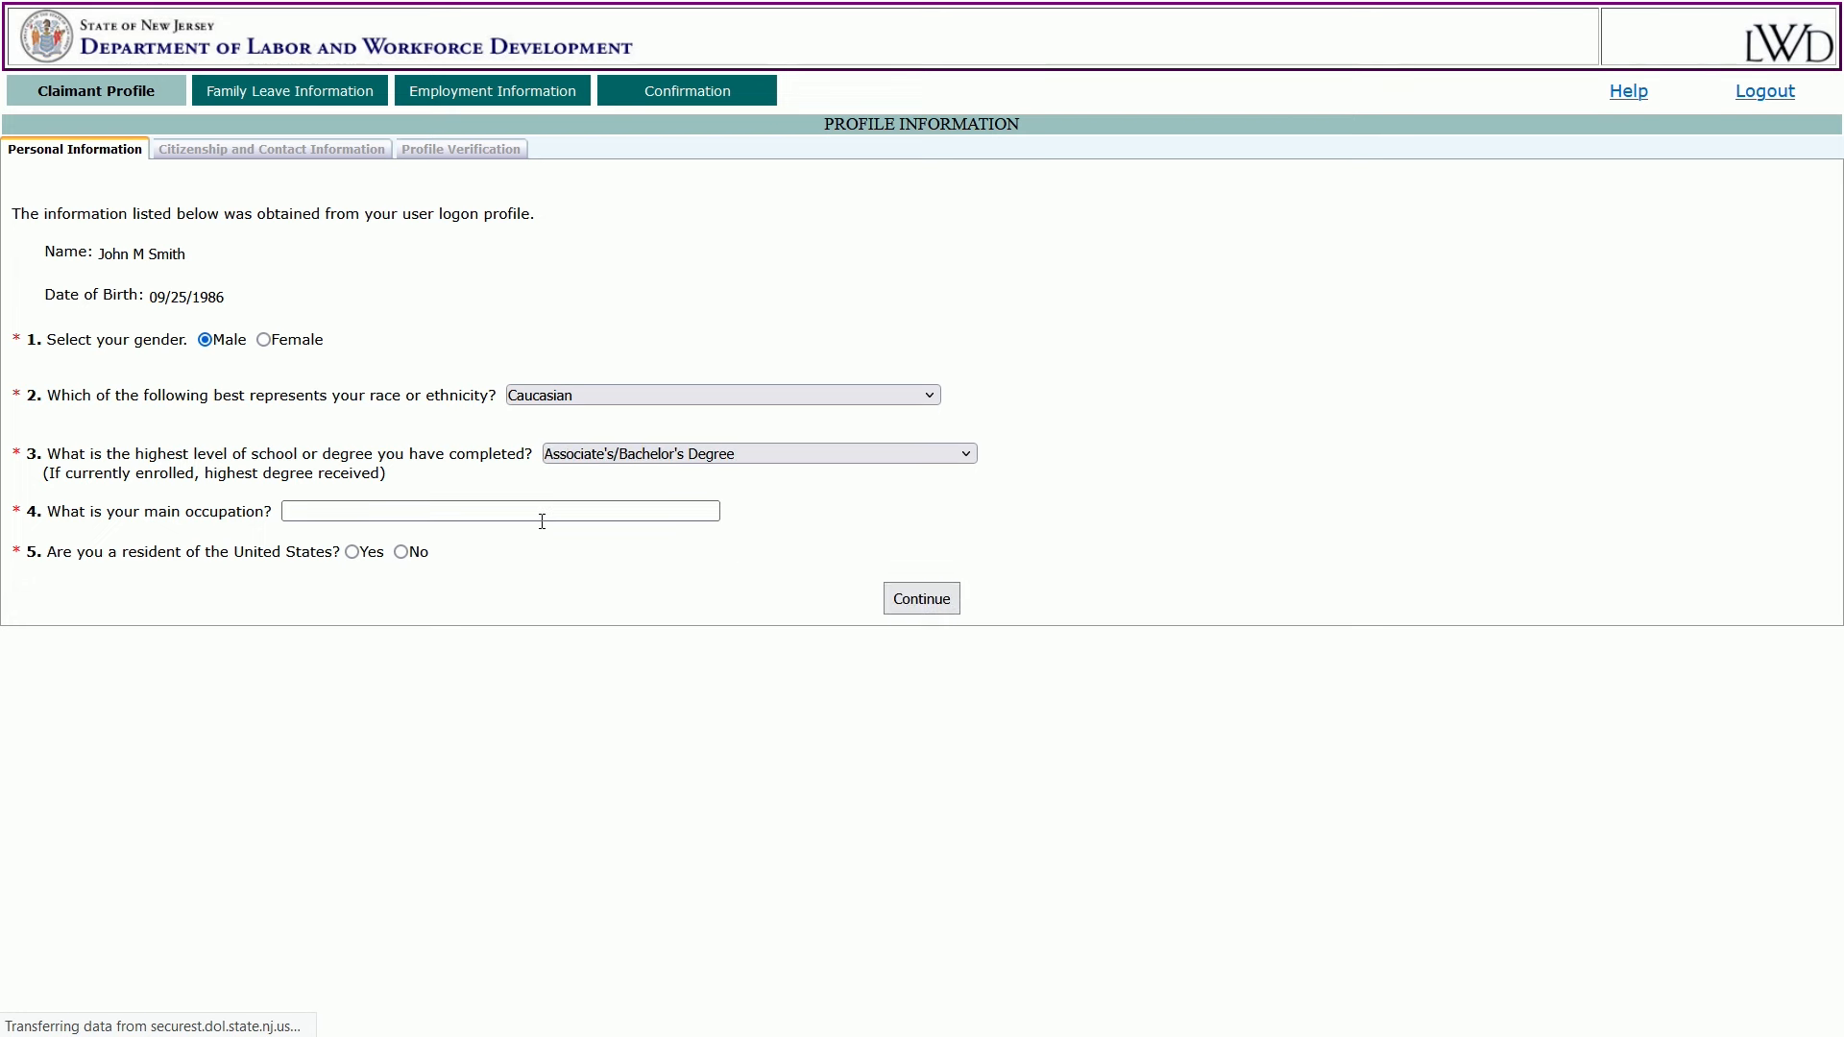
pyautogui.click(509, 512)
pyautogui.write('bus driver')
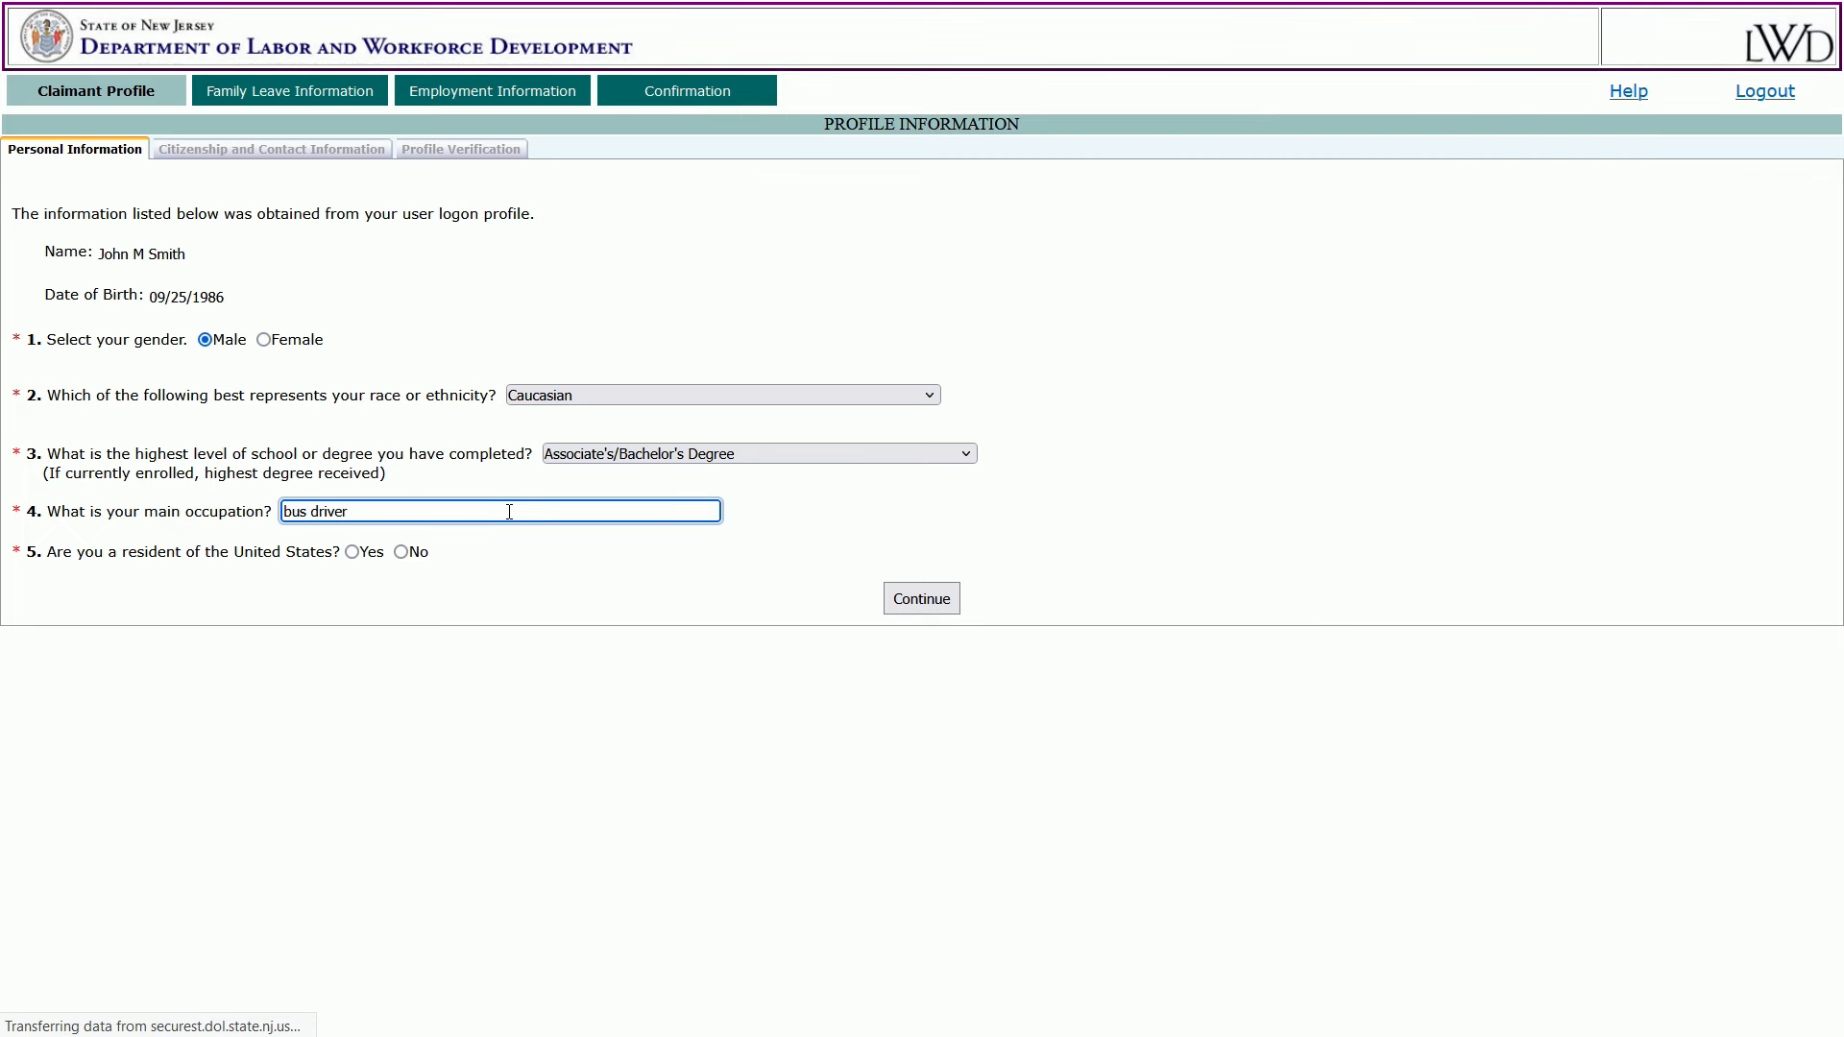
pyautogui.click(353, 557)
# Enter the home street address, city and zip in MERCER county, and use it as the mailing address.
pyautogui.click(270, 623)
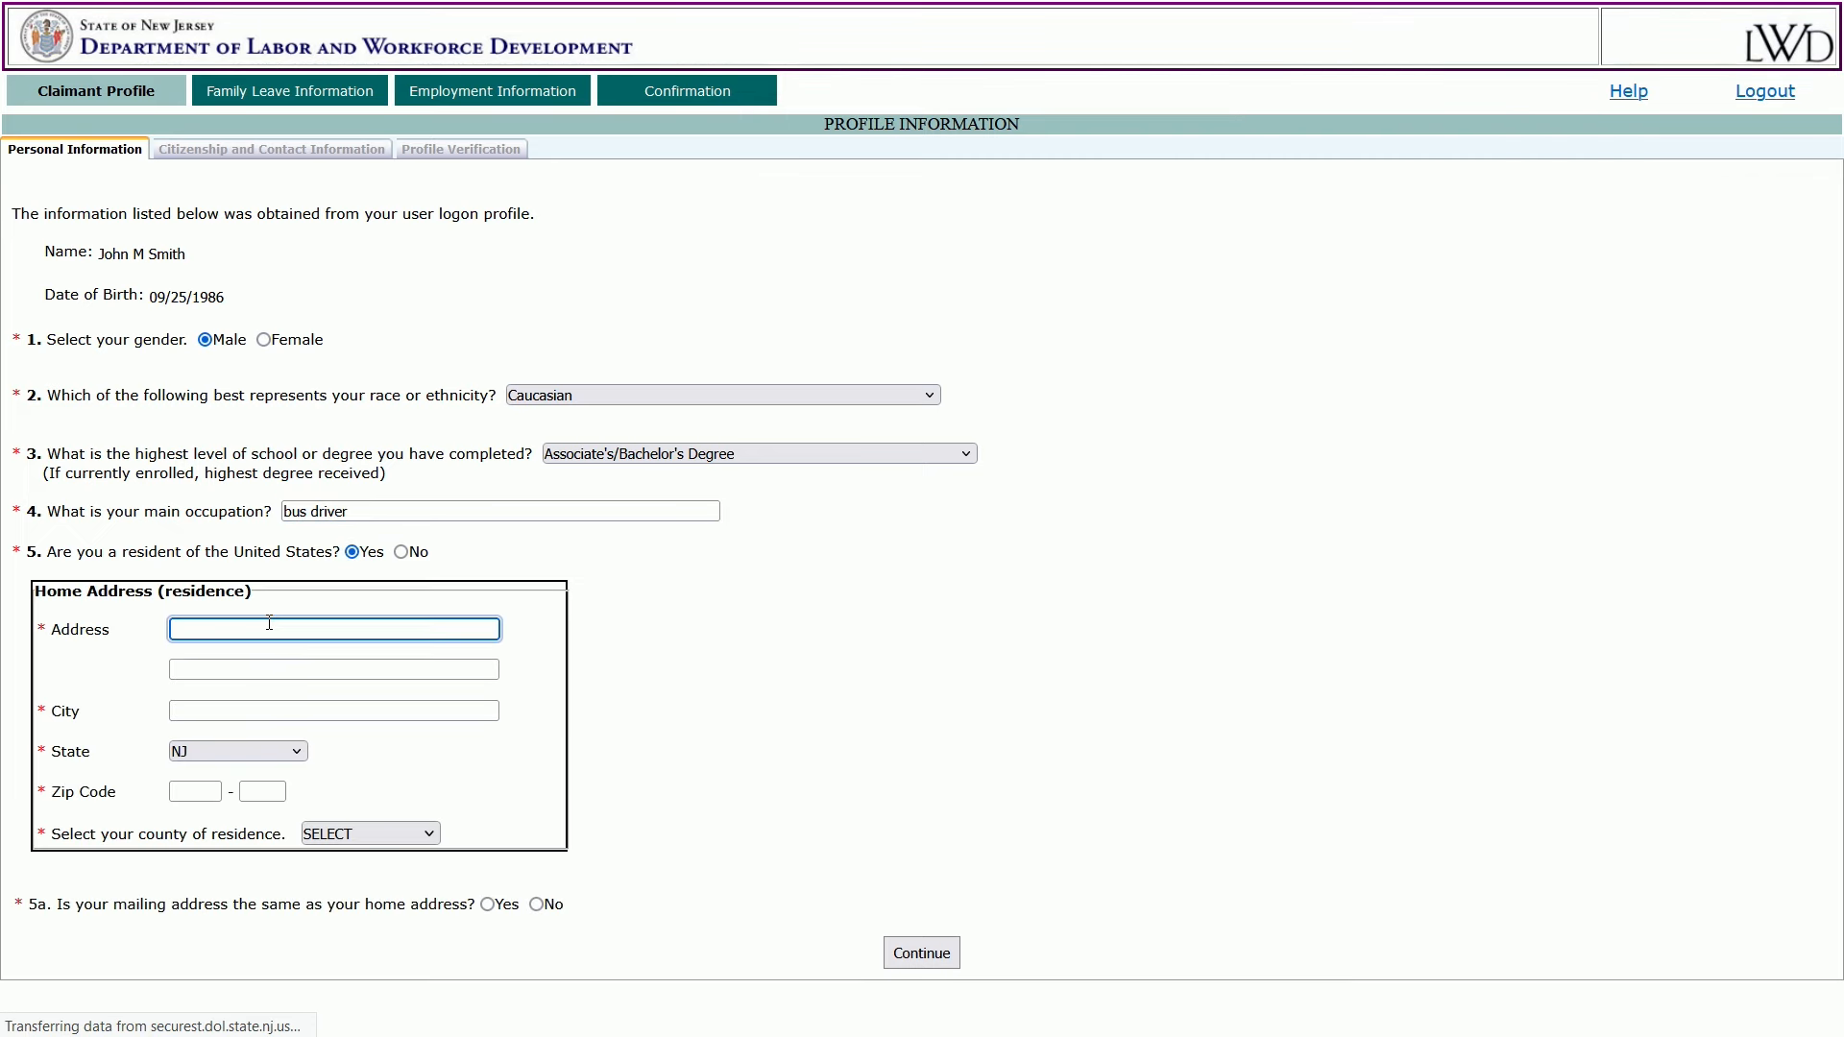
pyautogui.write('123 main street')
pyautogui.press('Tab')
pyautogui.press('Tab')
pyautogui.write('tre')
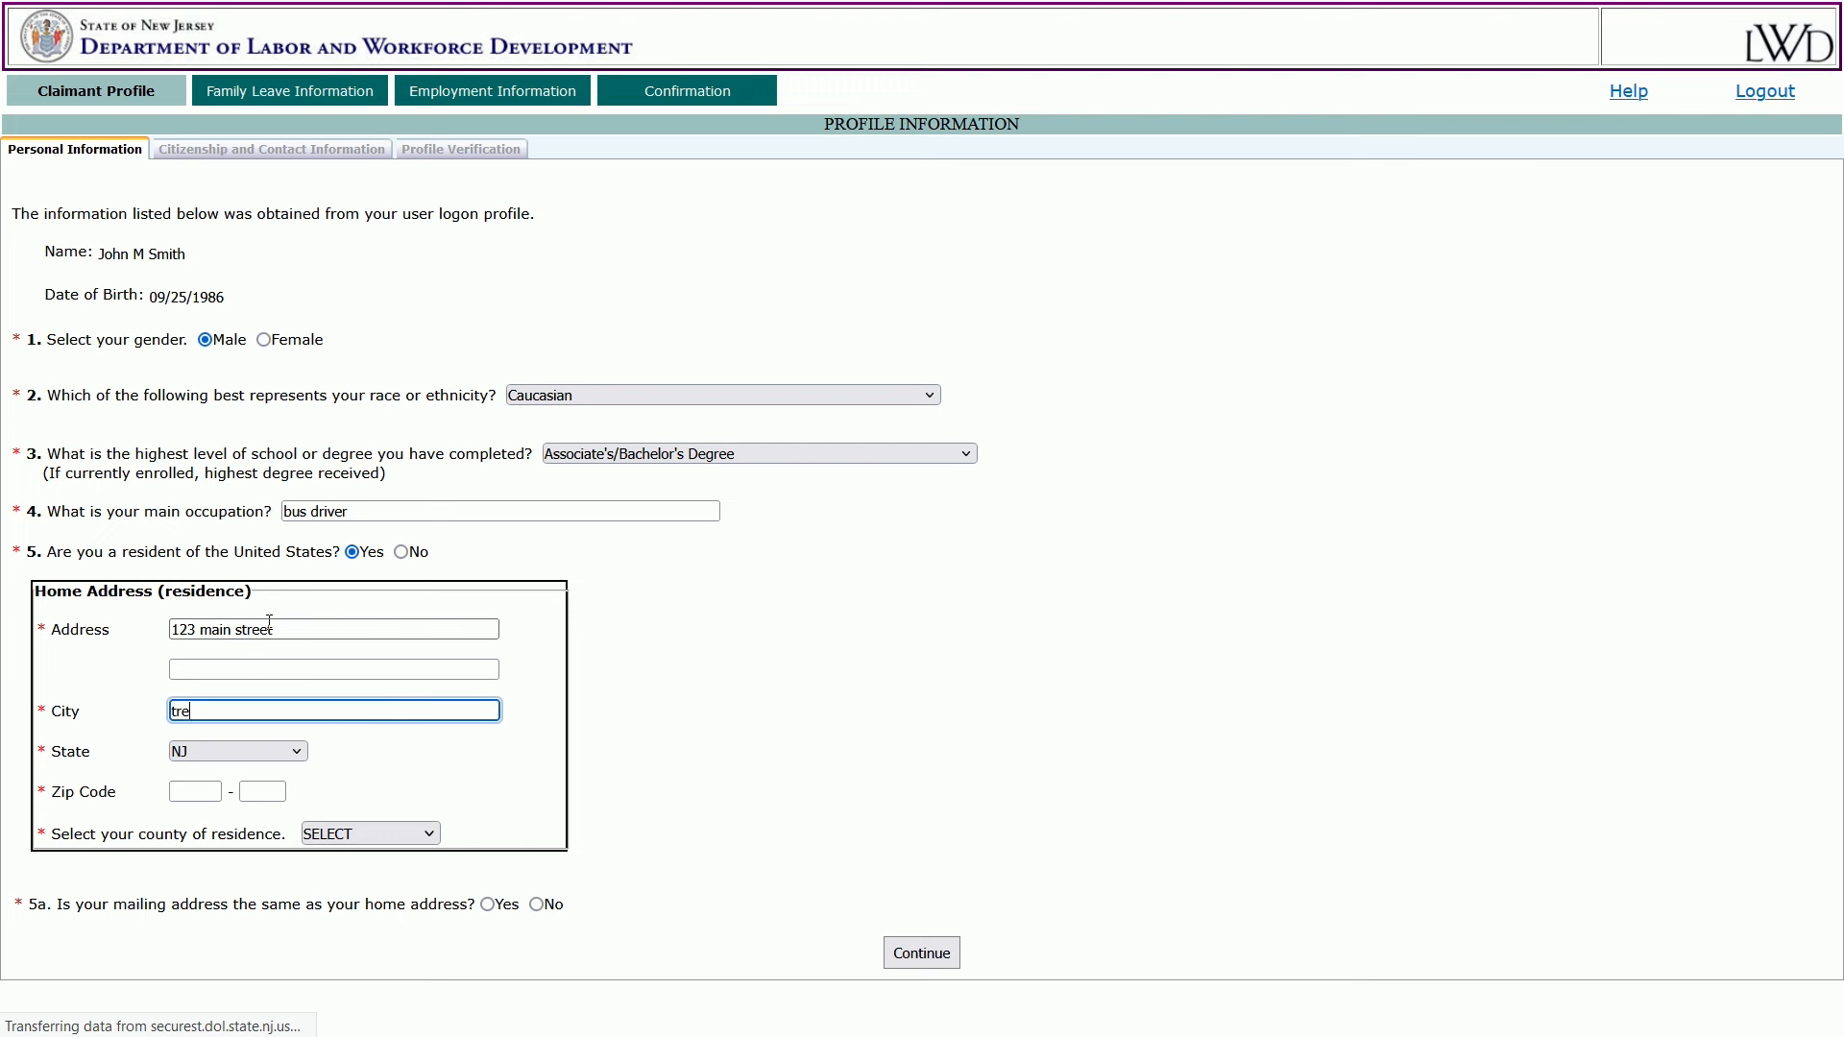
pyautogui.write('nton')
pyautogui.press('Tab')
pyautogui.press('Tab')
pyautogui.write('086')
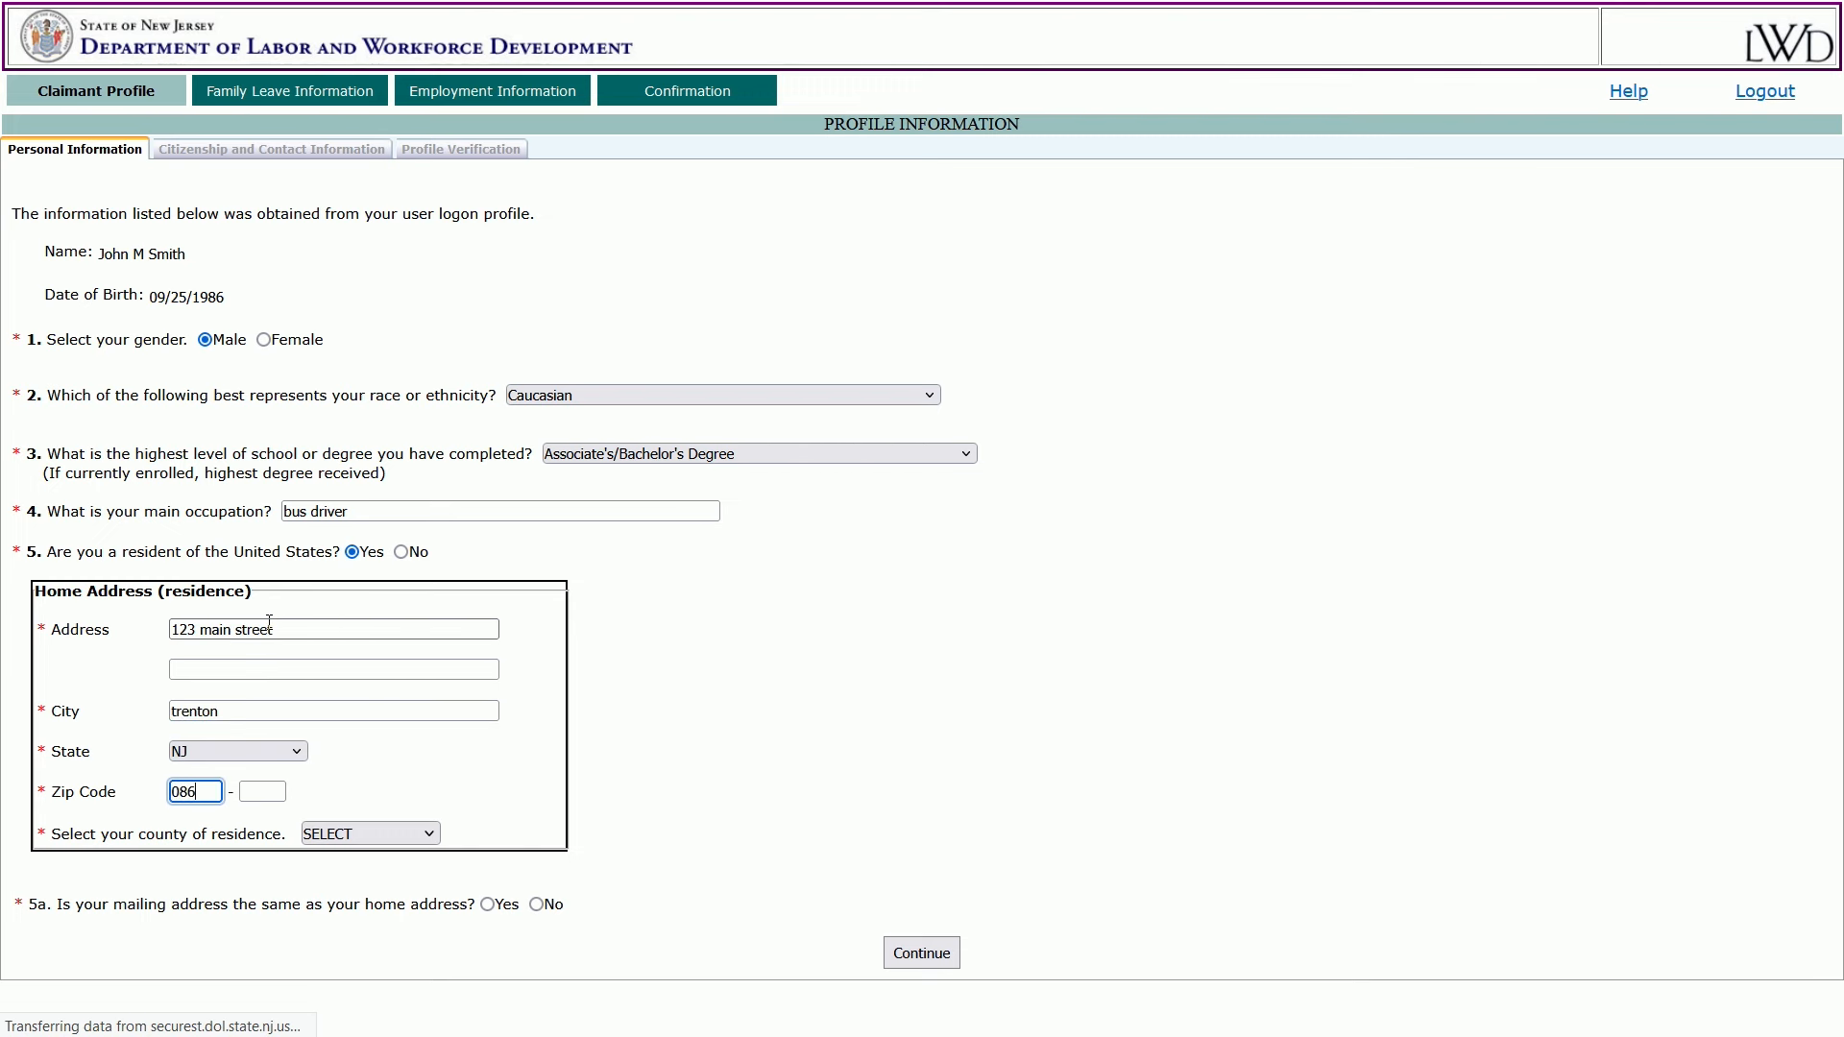
pyautogui.write('25')
pyautogui.press('Tab')
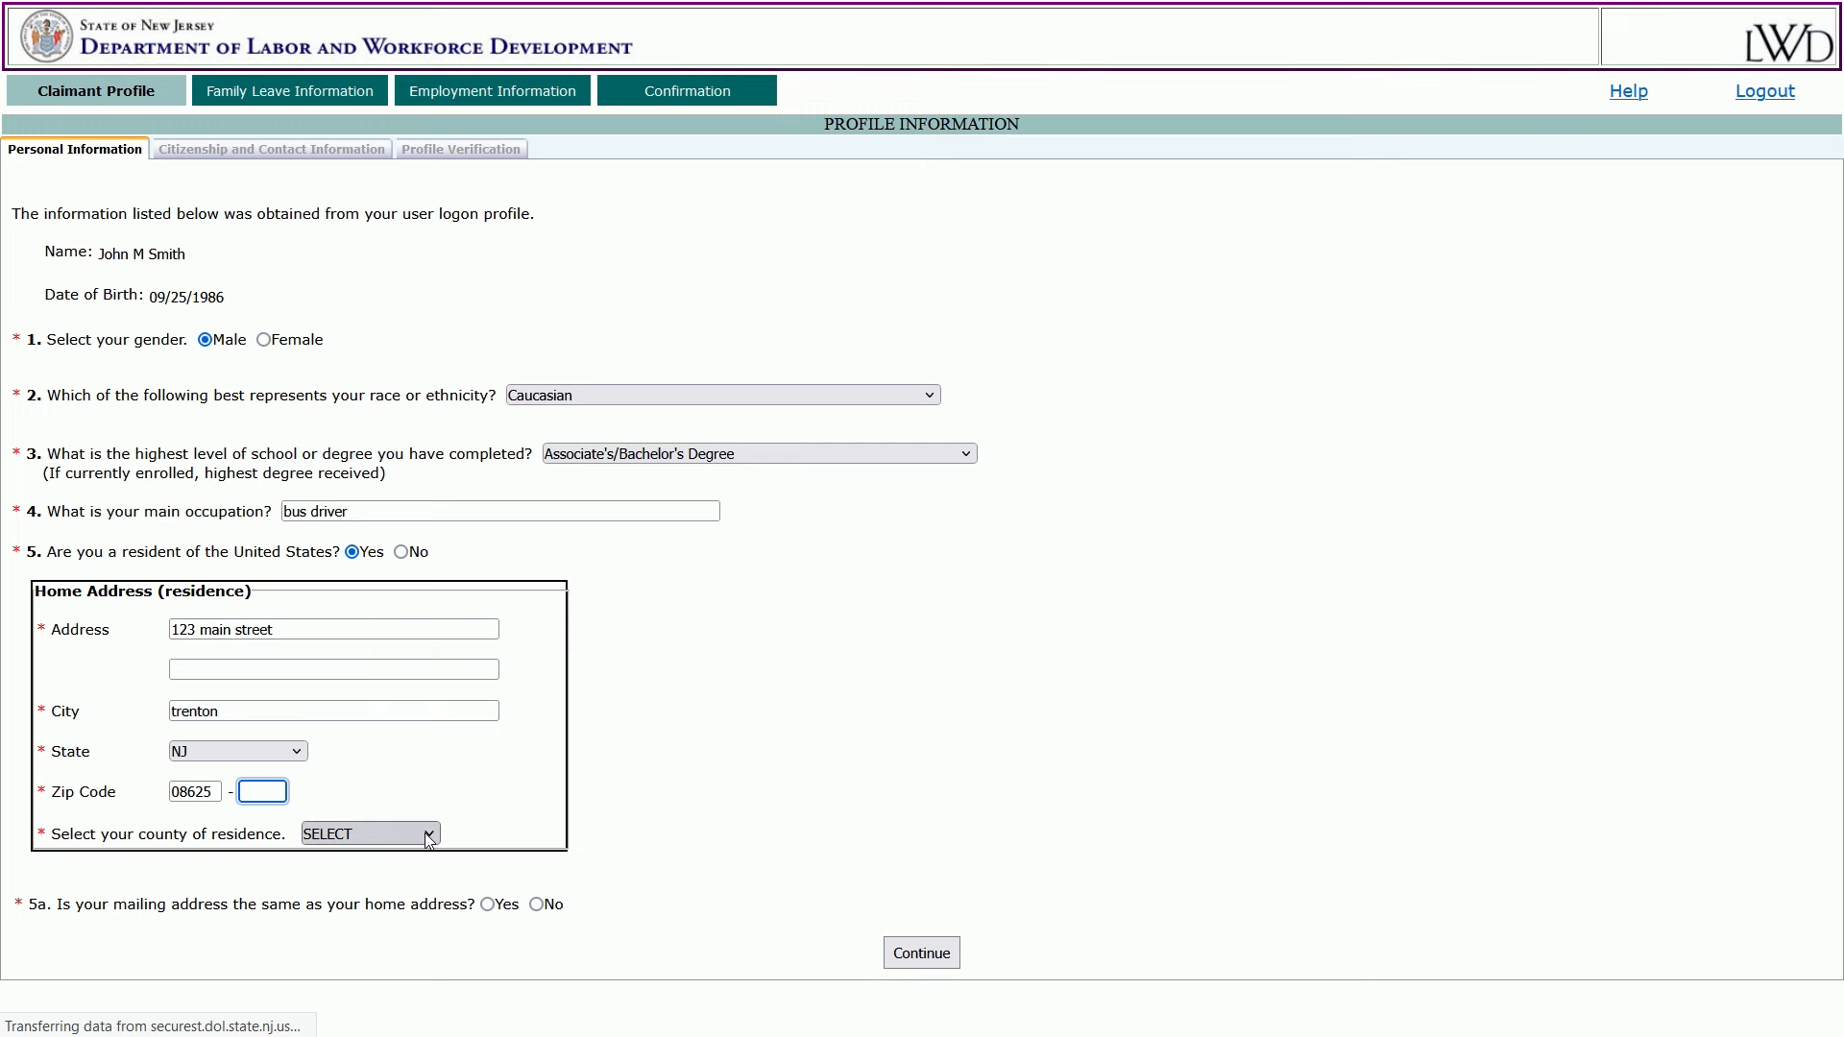
pyautogui.click(370, 834)
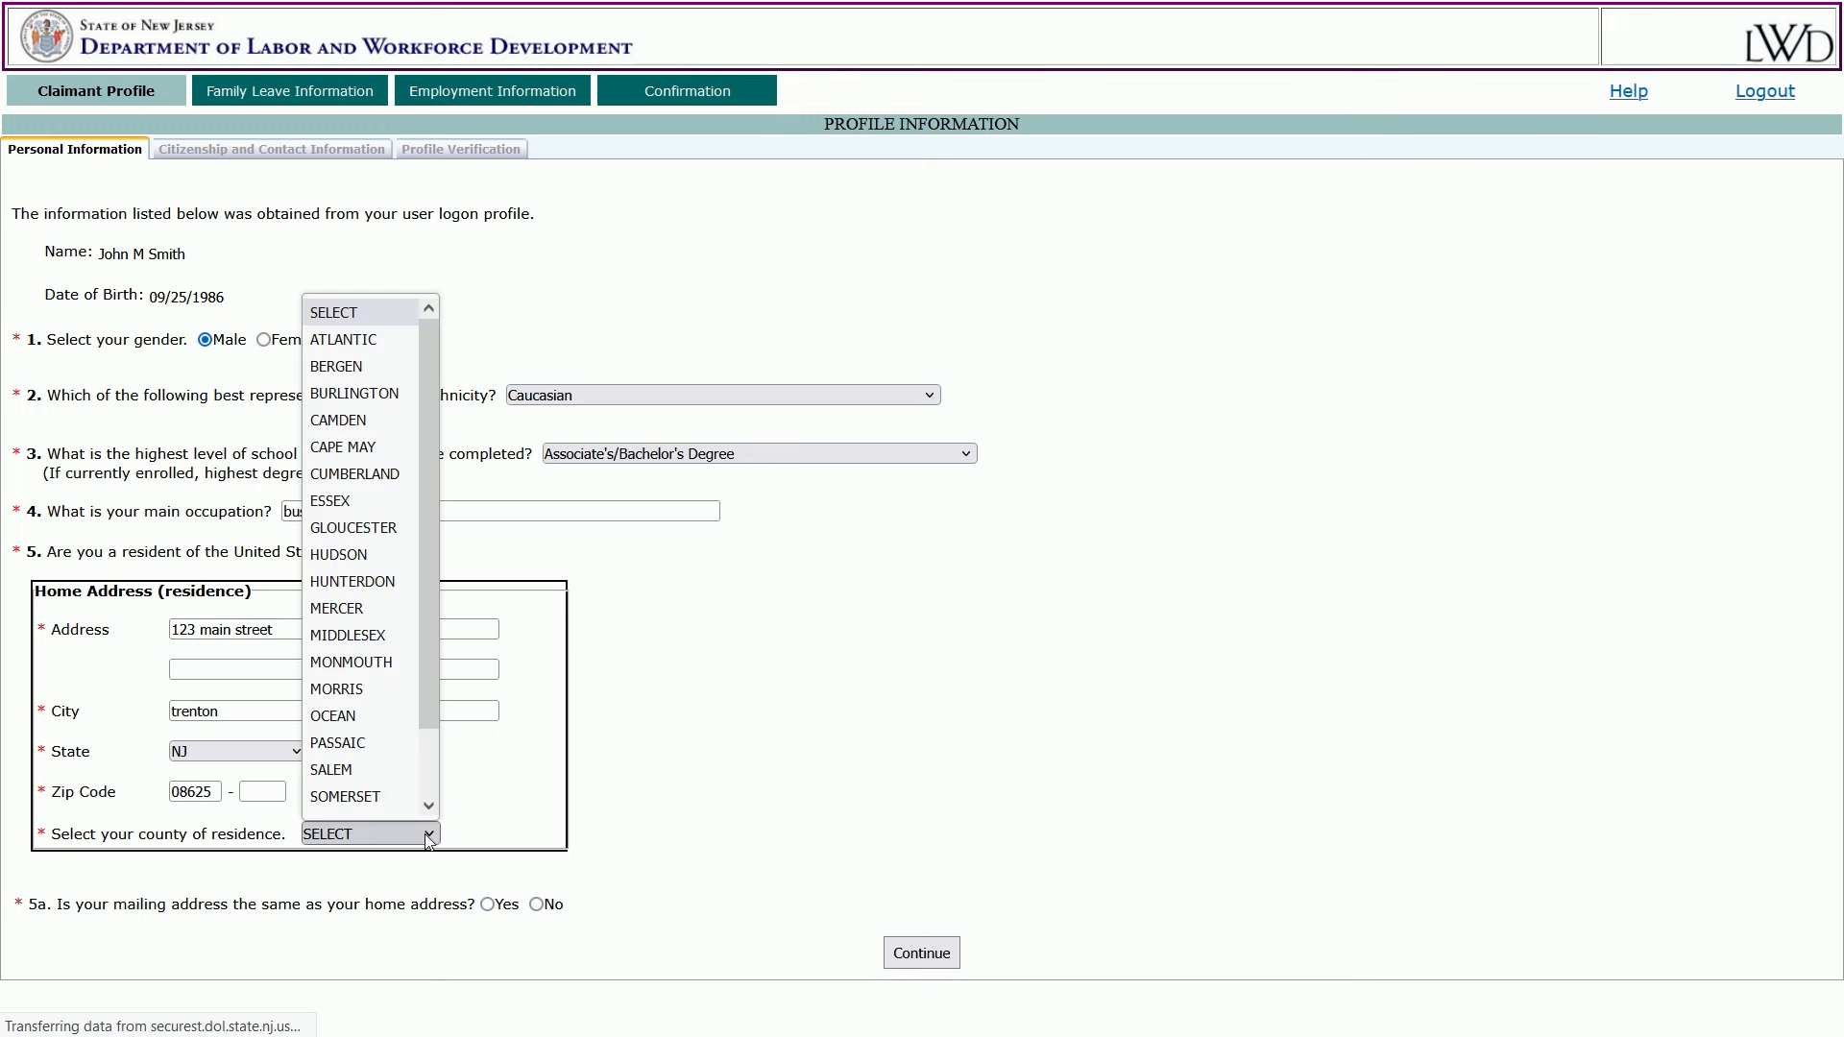
pyautogui.click(361, 608)
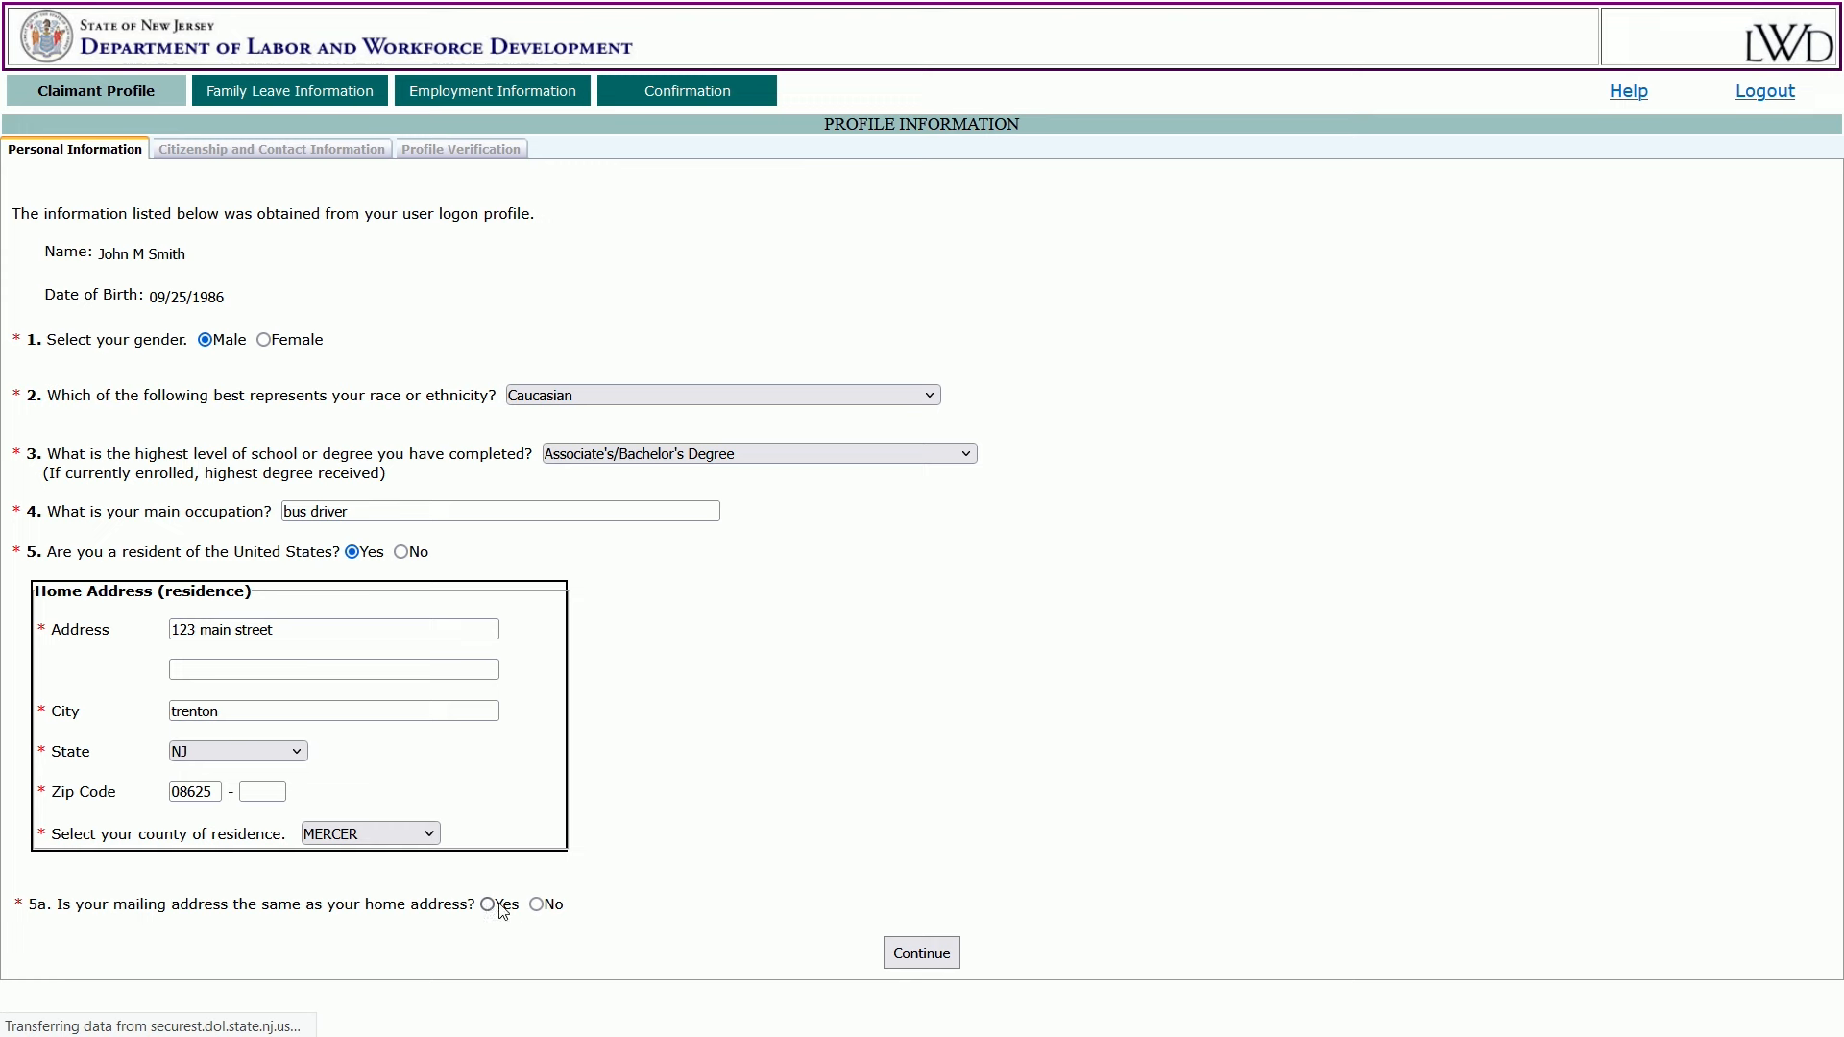
pyautogui.click(536, 904)
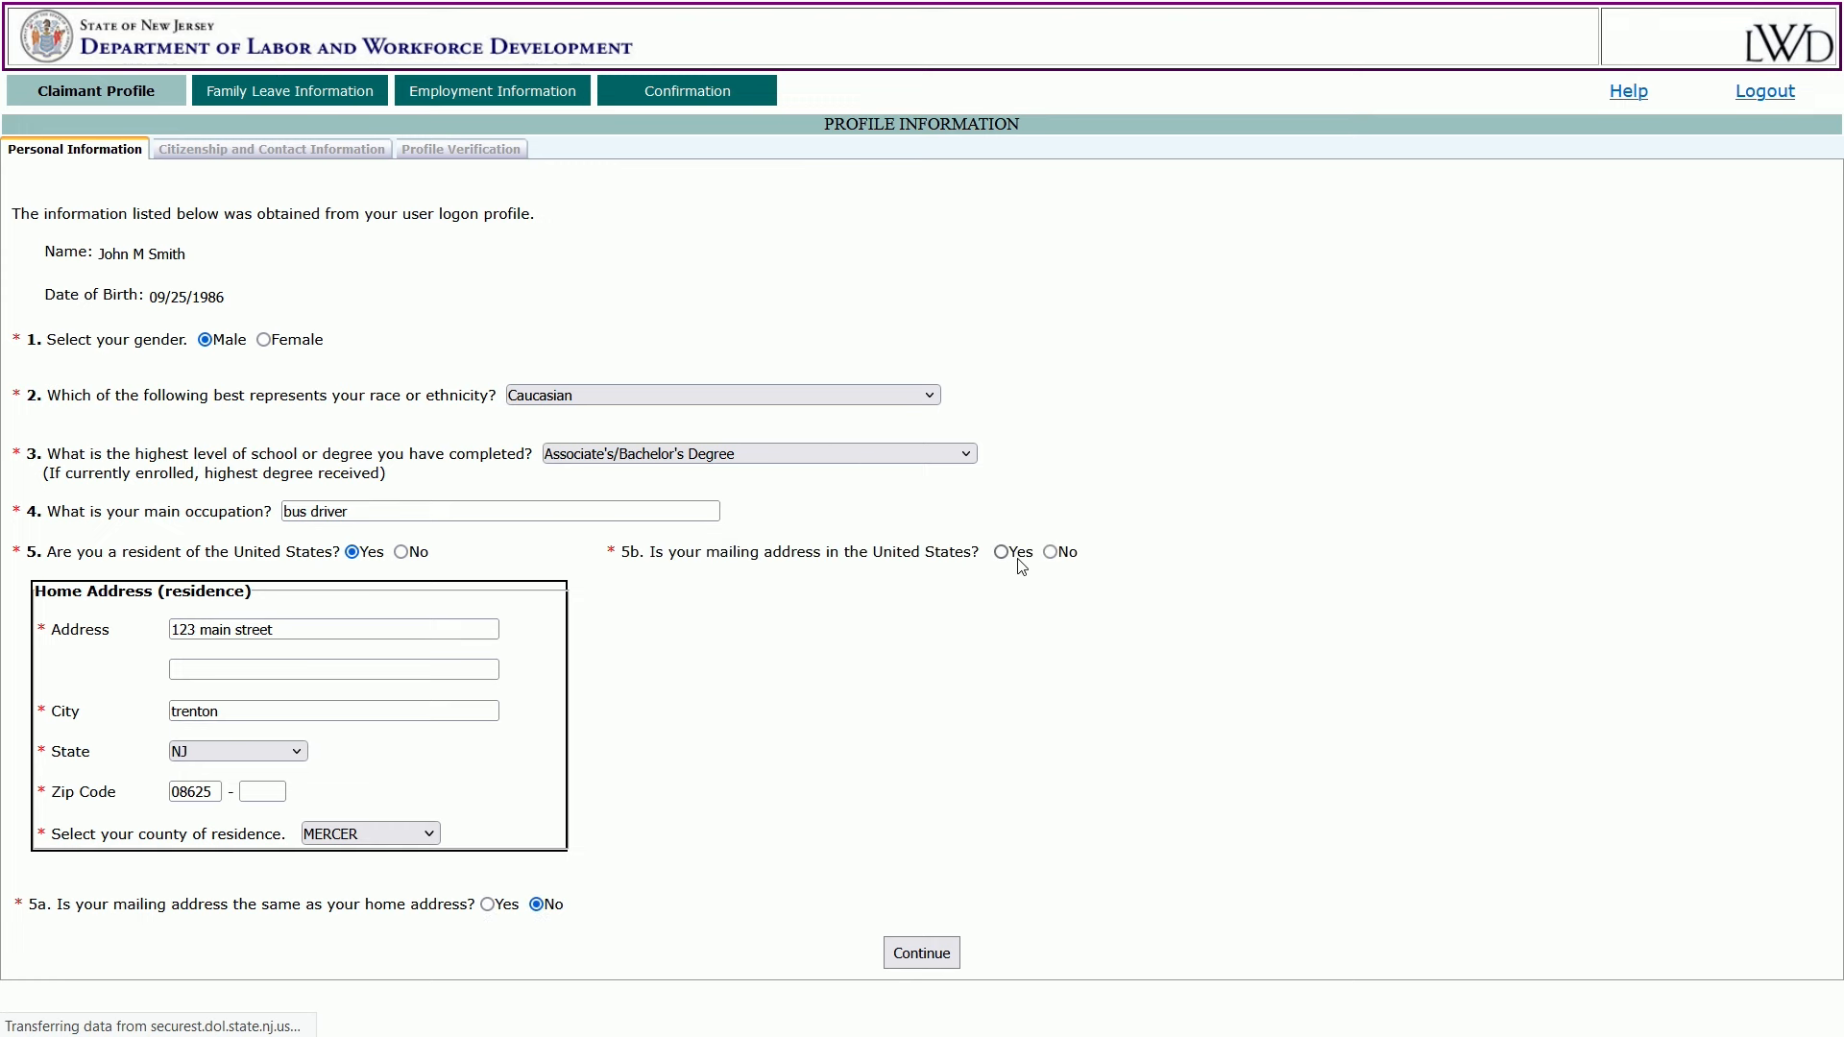
pyautogui.click(1001, 553)
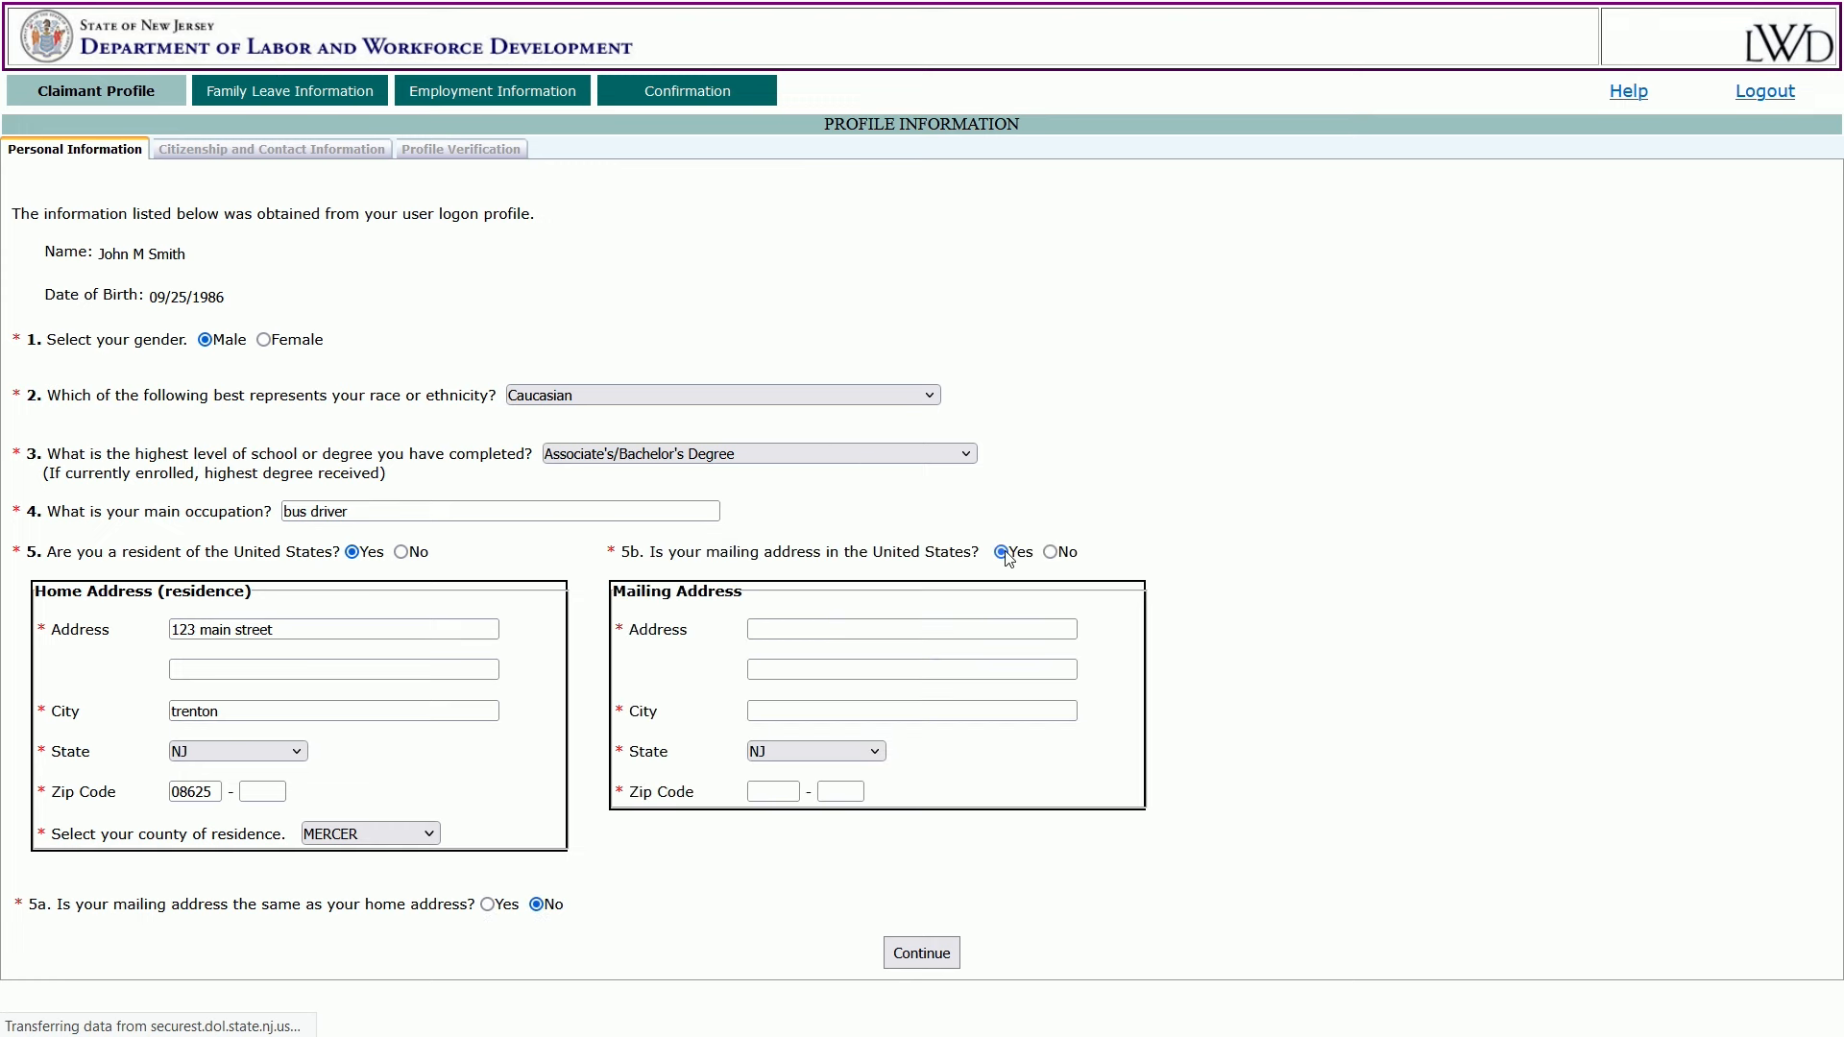
pyautogui.click(488, 905)
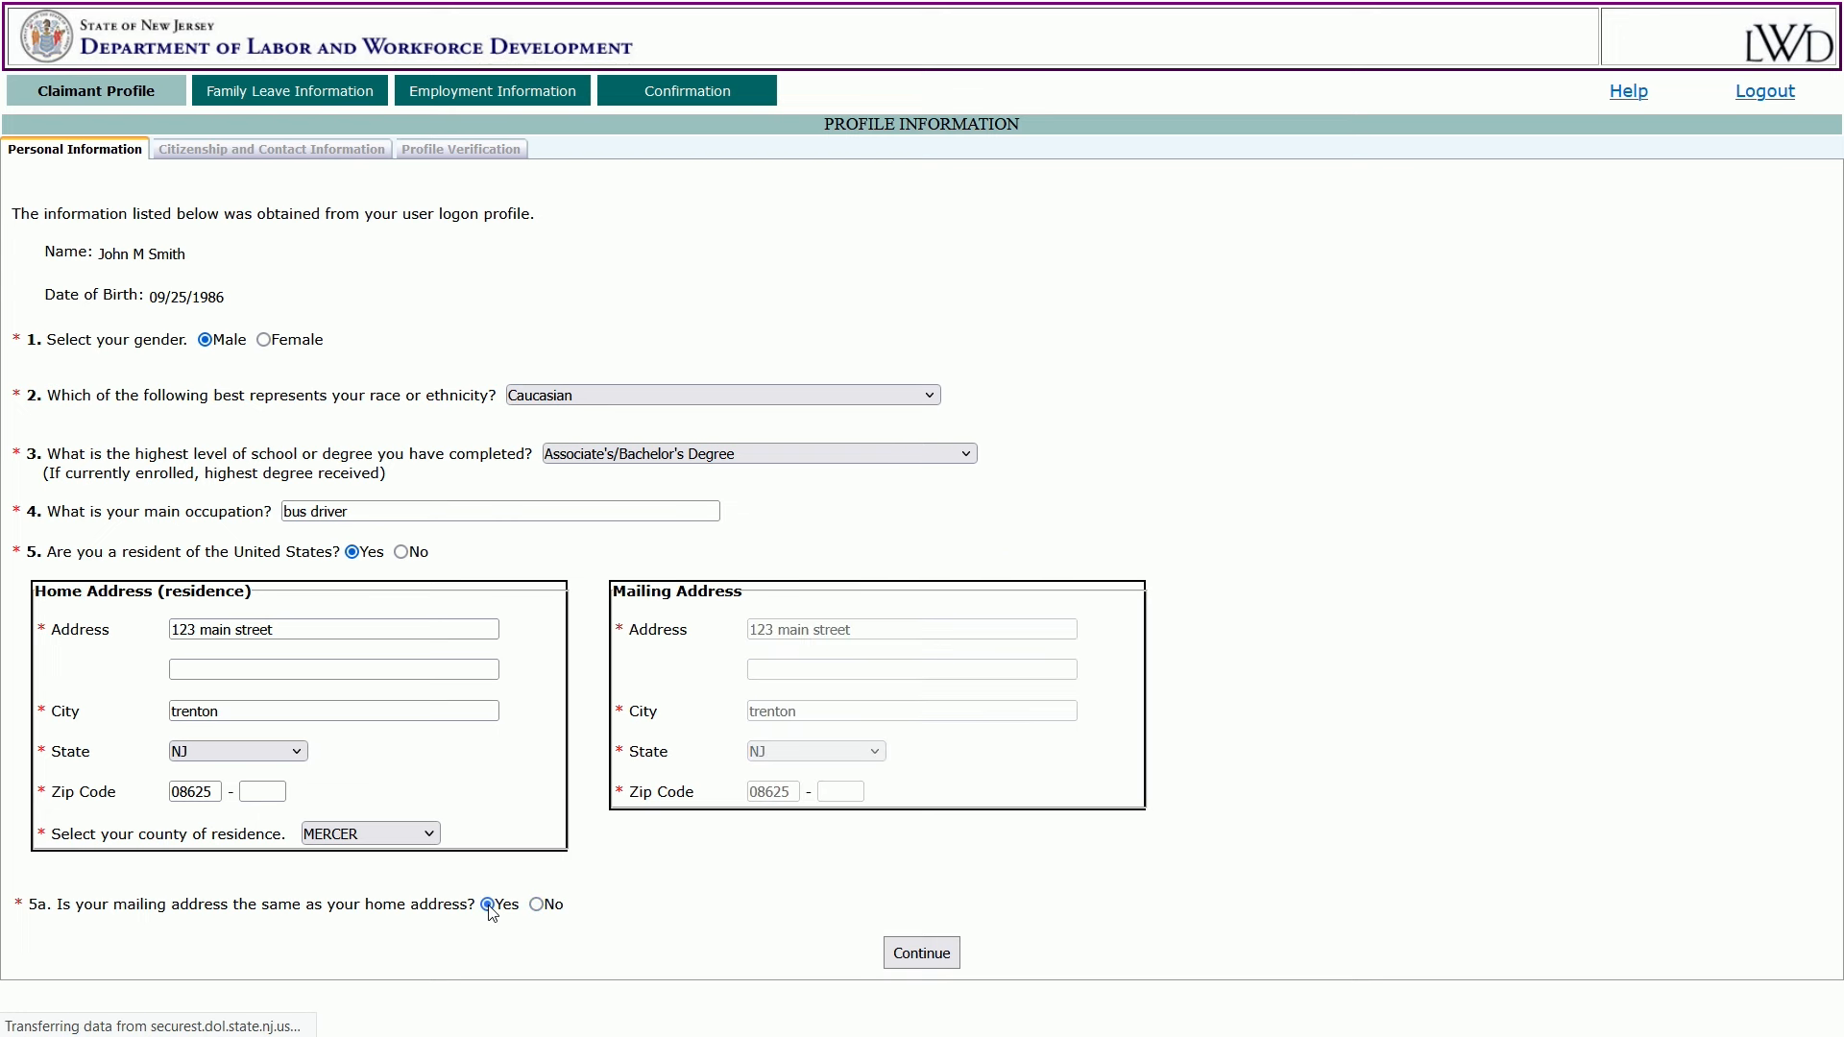
pyautogui.click(917, 954)
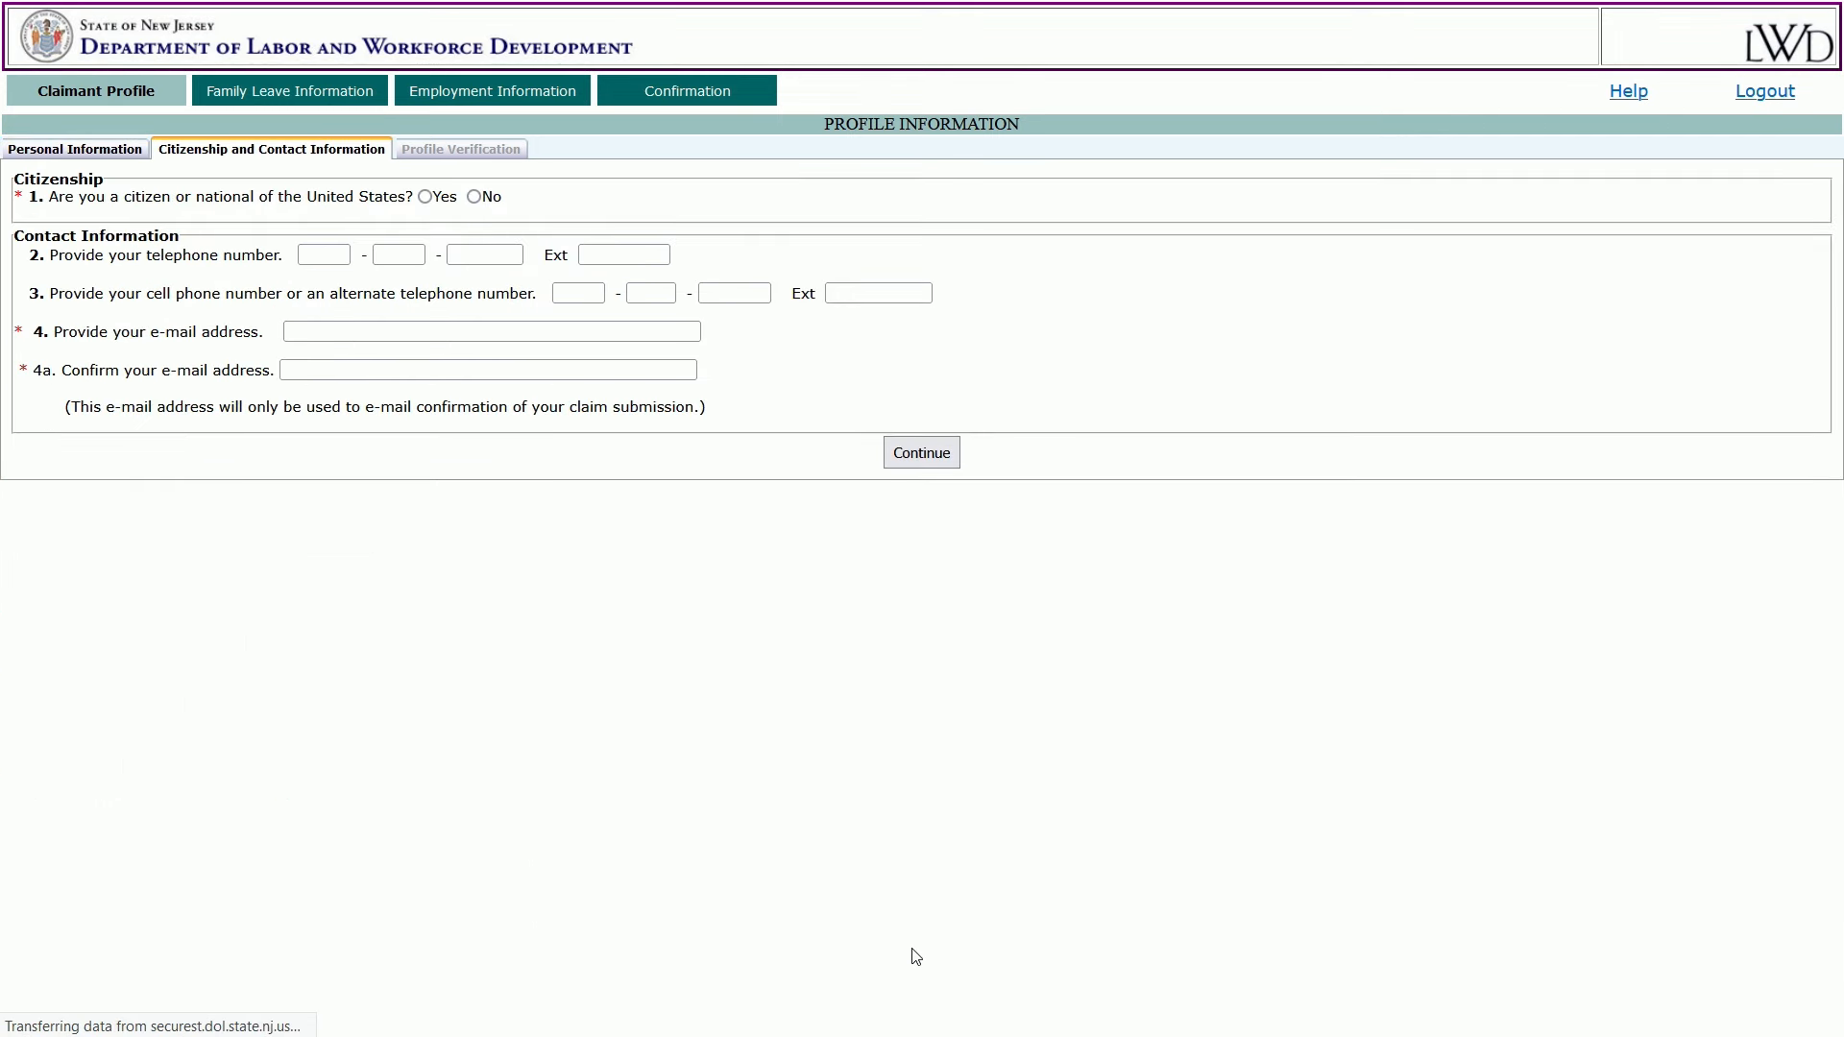
# Answer Yes to being a US citizen.
pyautogui.click(429, 203)
pyautogui.click(474, 198)
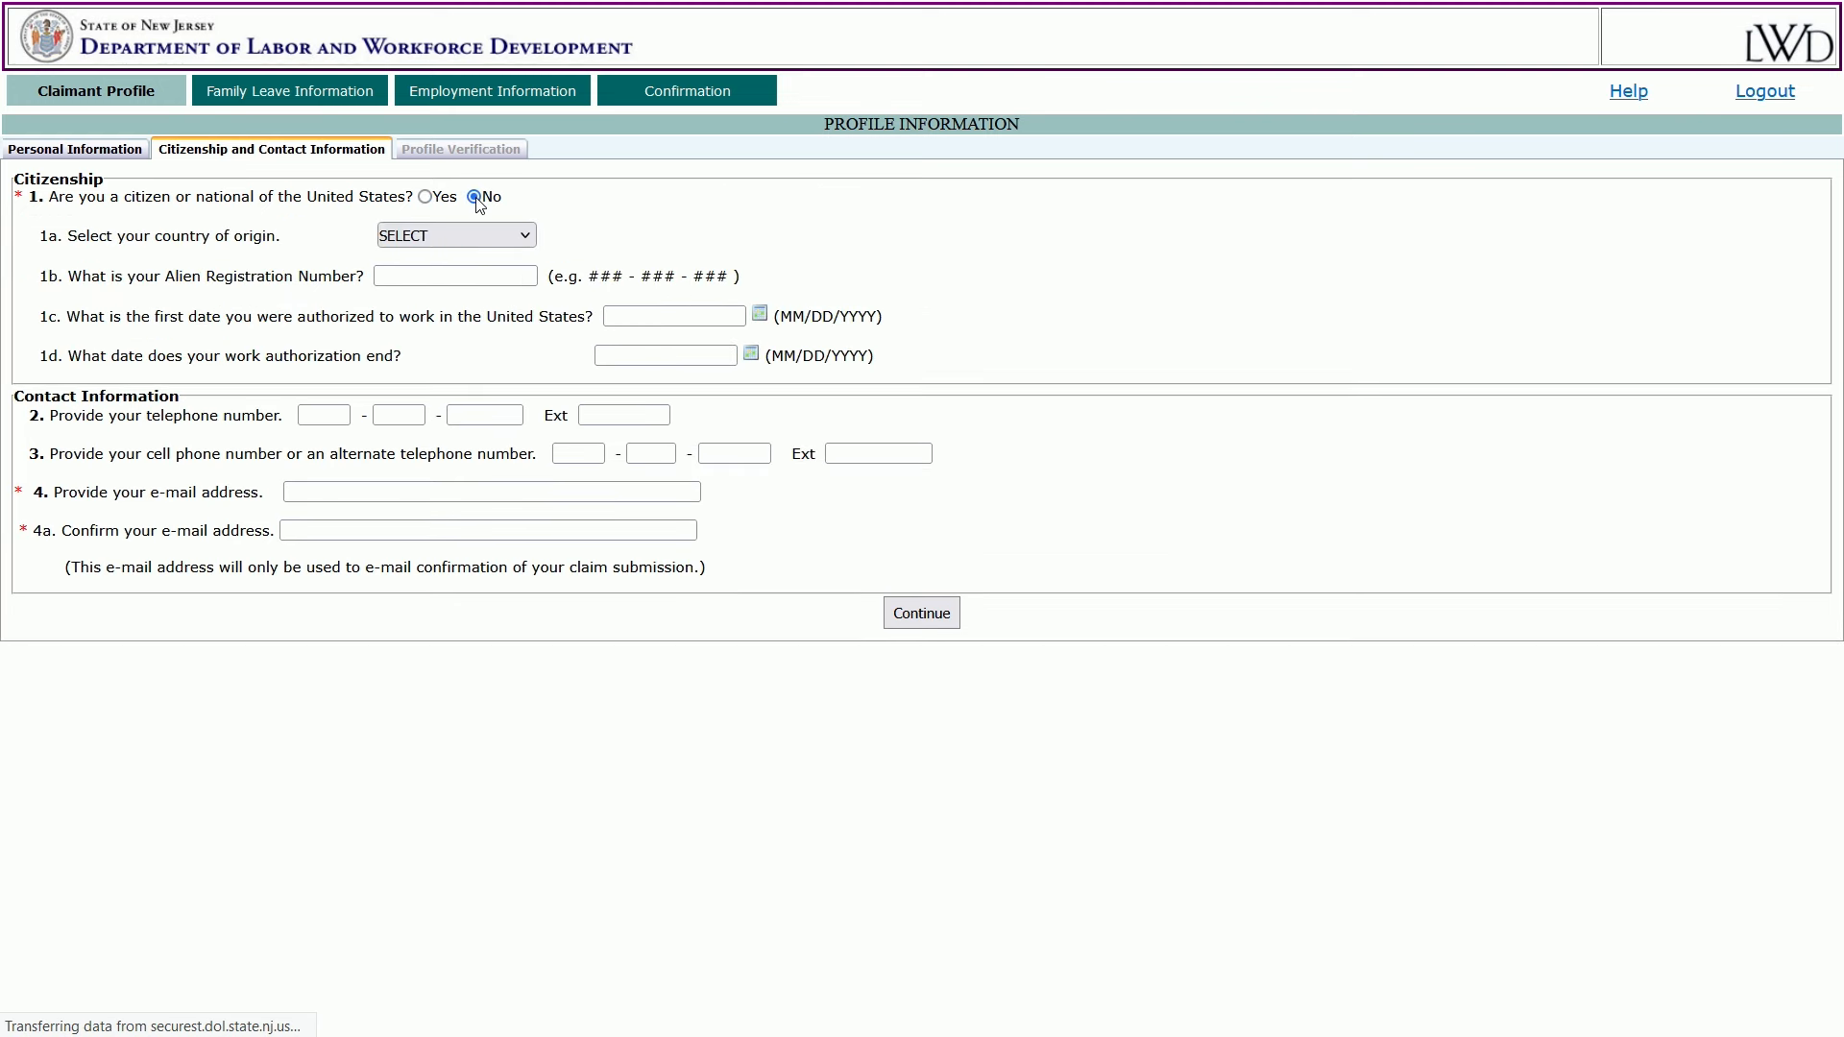
pyautogui.click(528, 236)
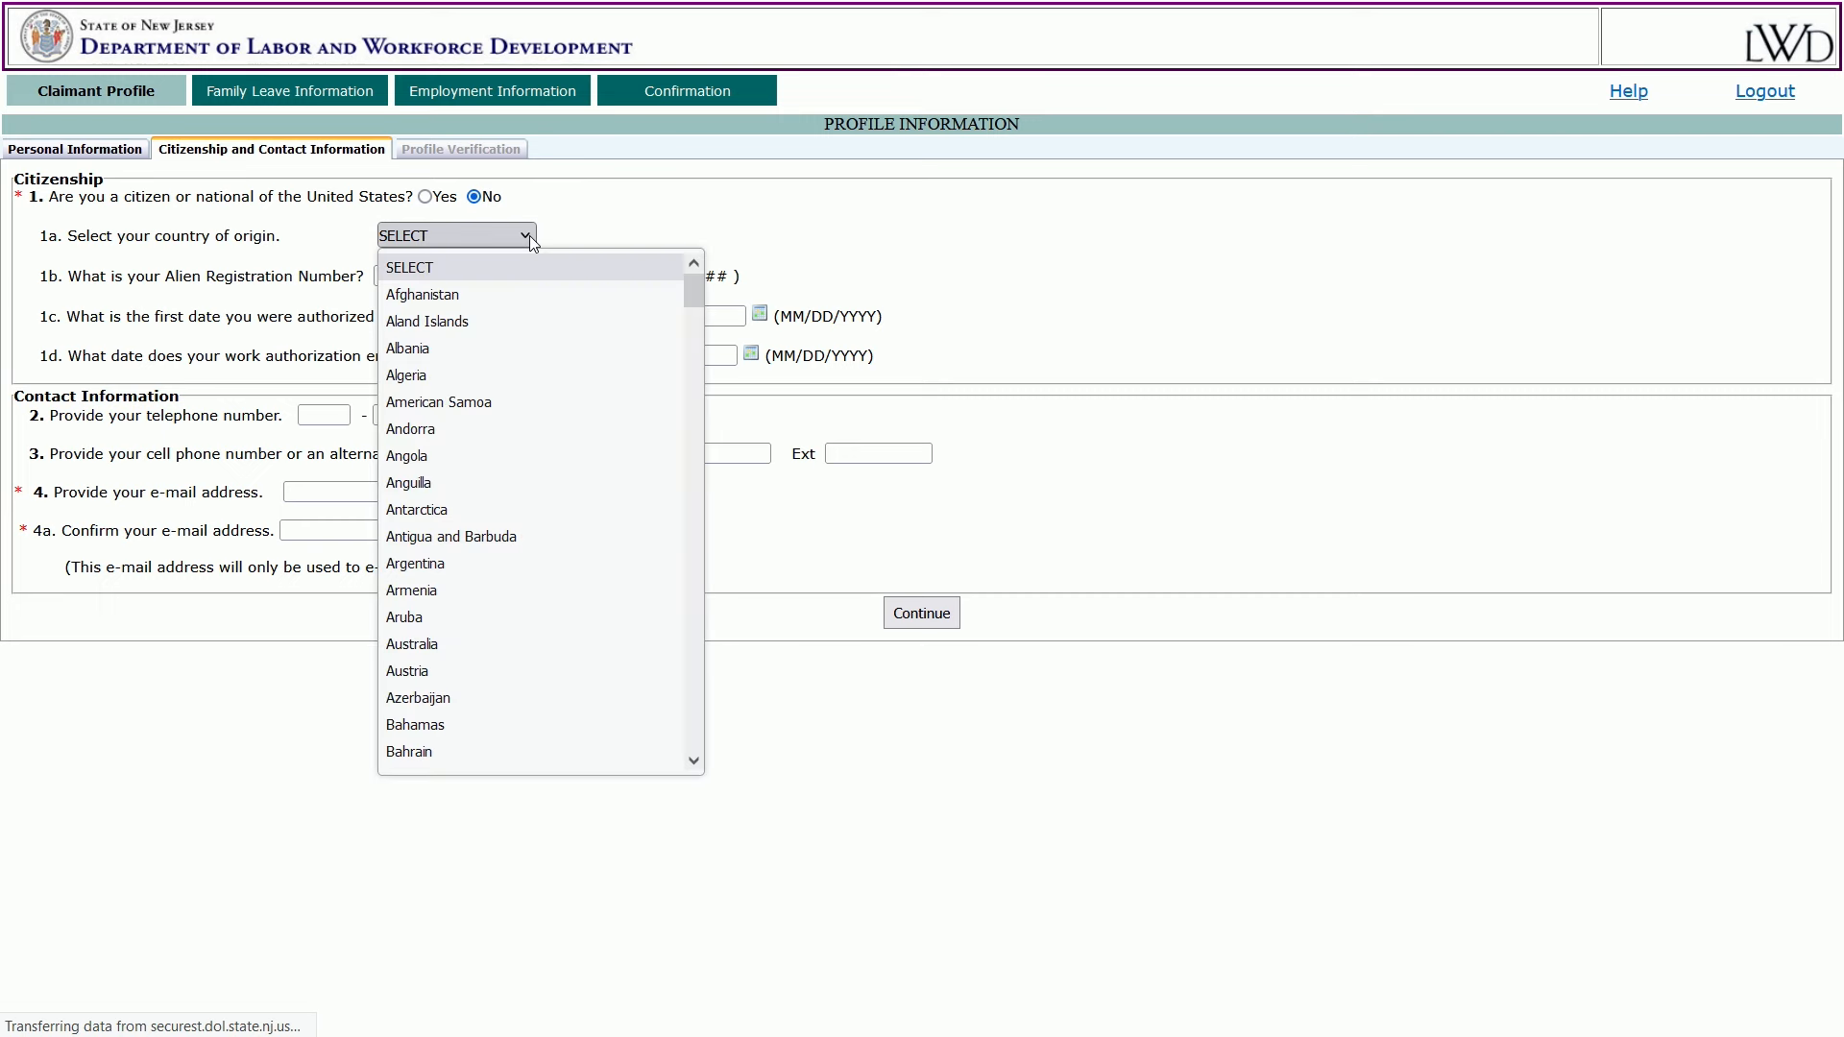
pyautogui.click(528, 236)
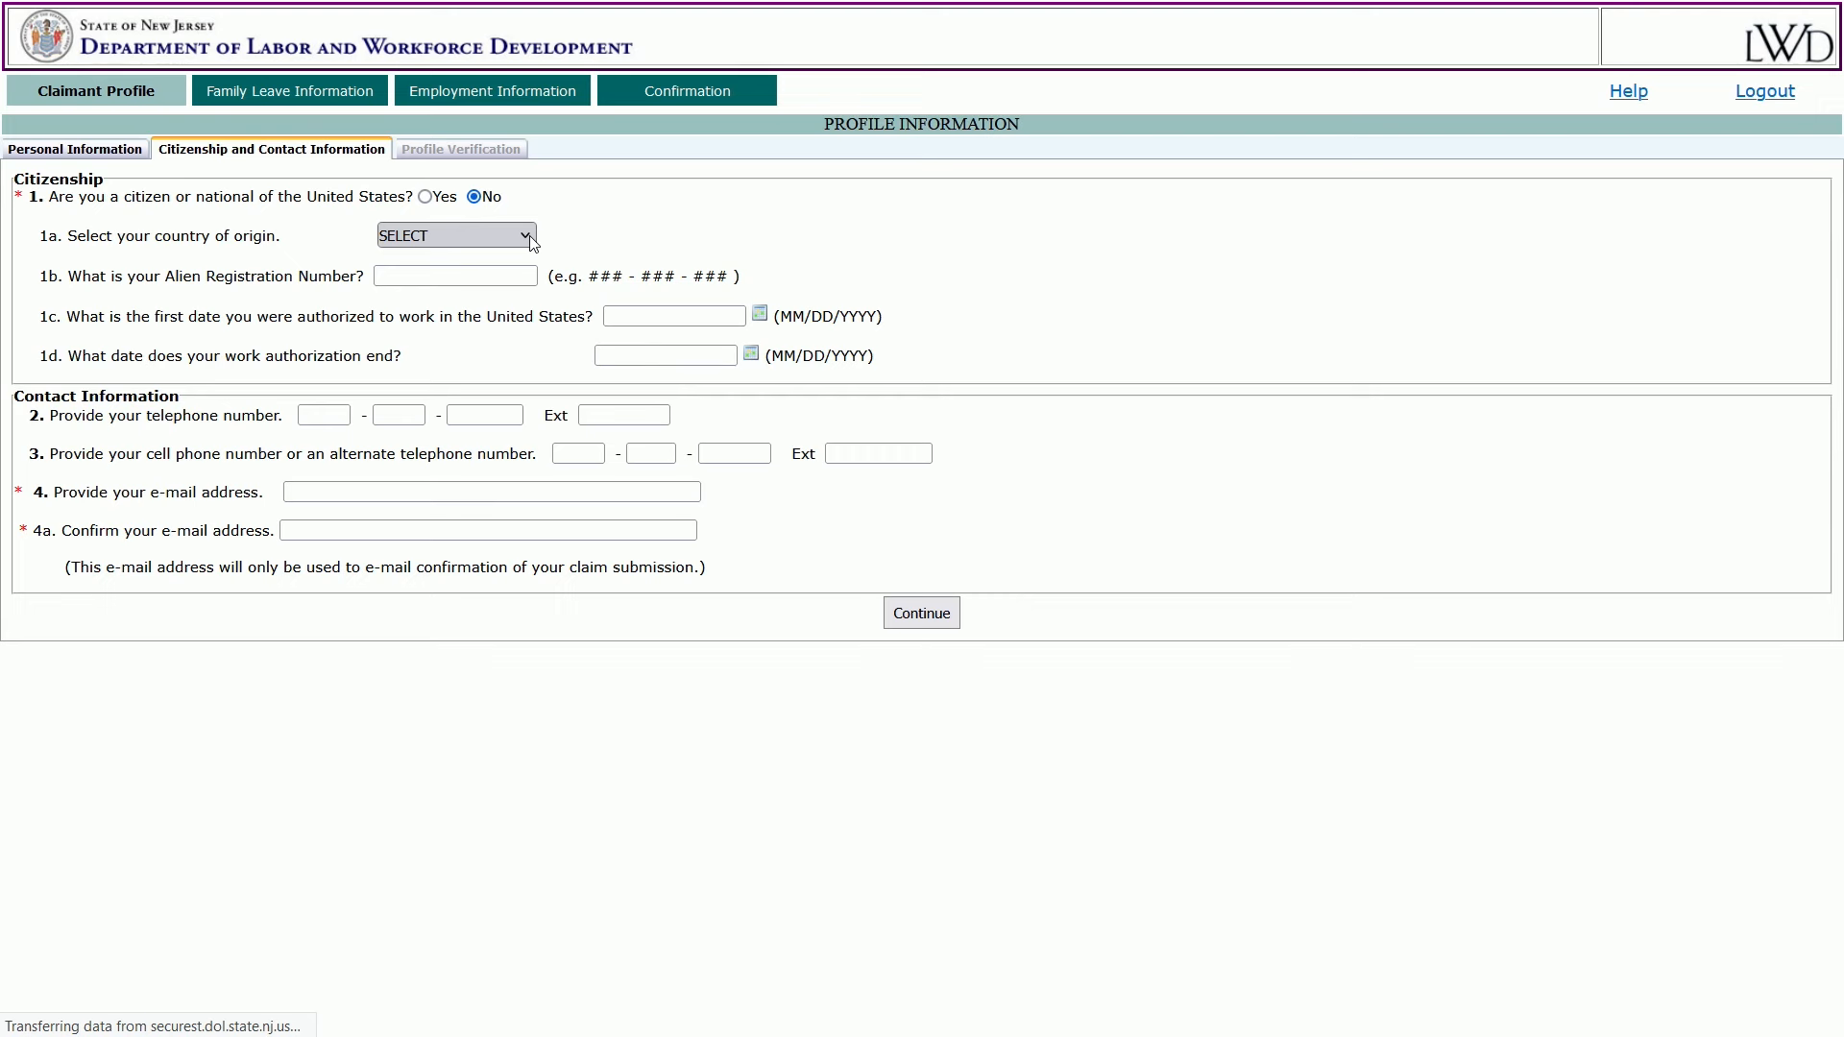
pyautogui.click(425, 197)
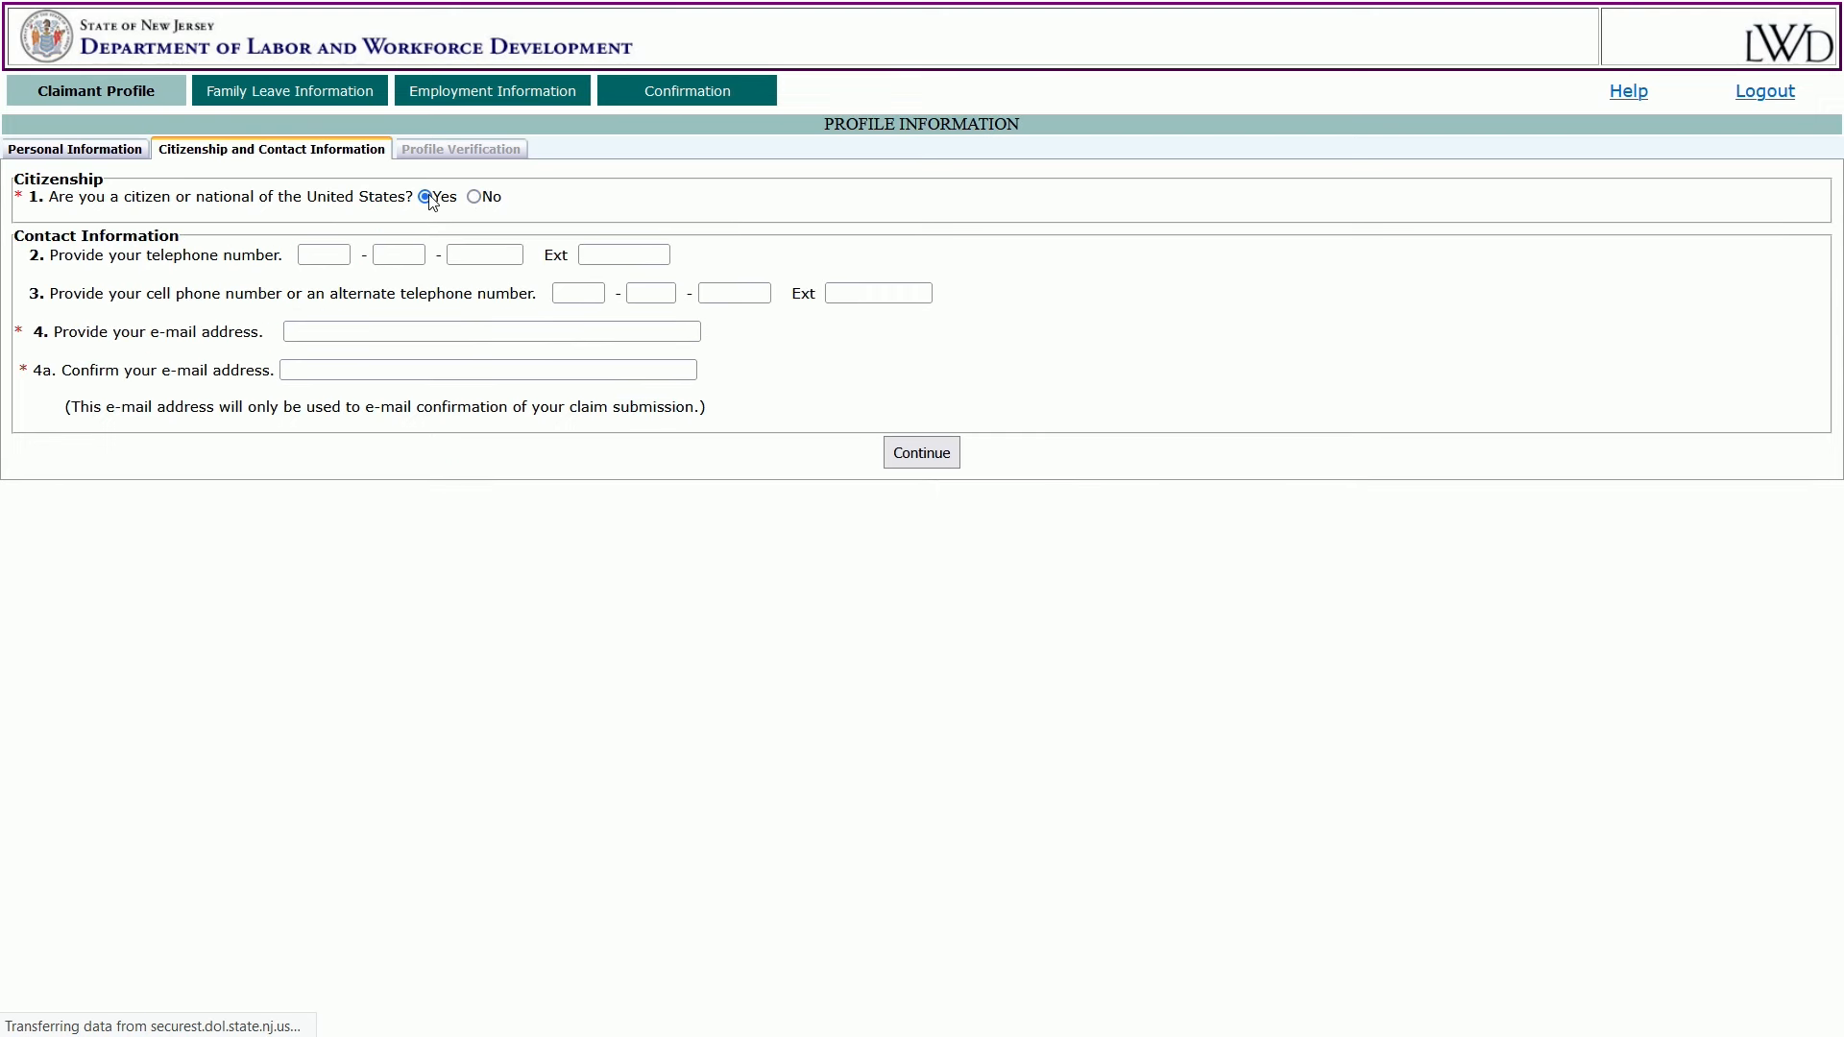
# Enter the claimant's telephone number and e-mail address, then submit the contact details.
pyautogui.click(338, 254)
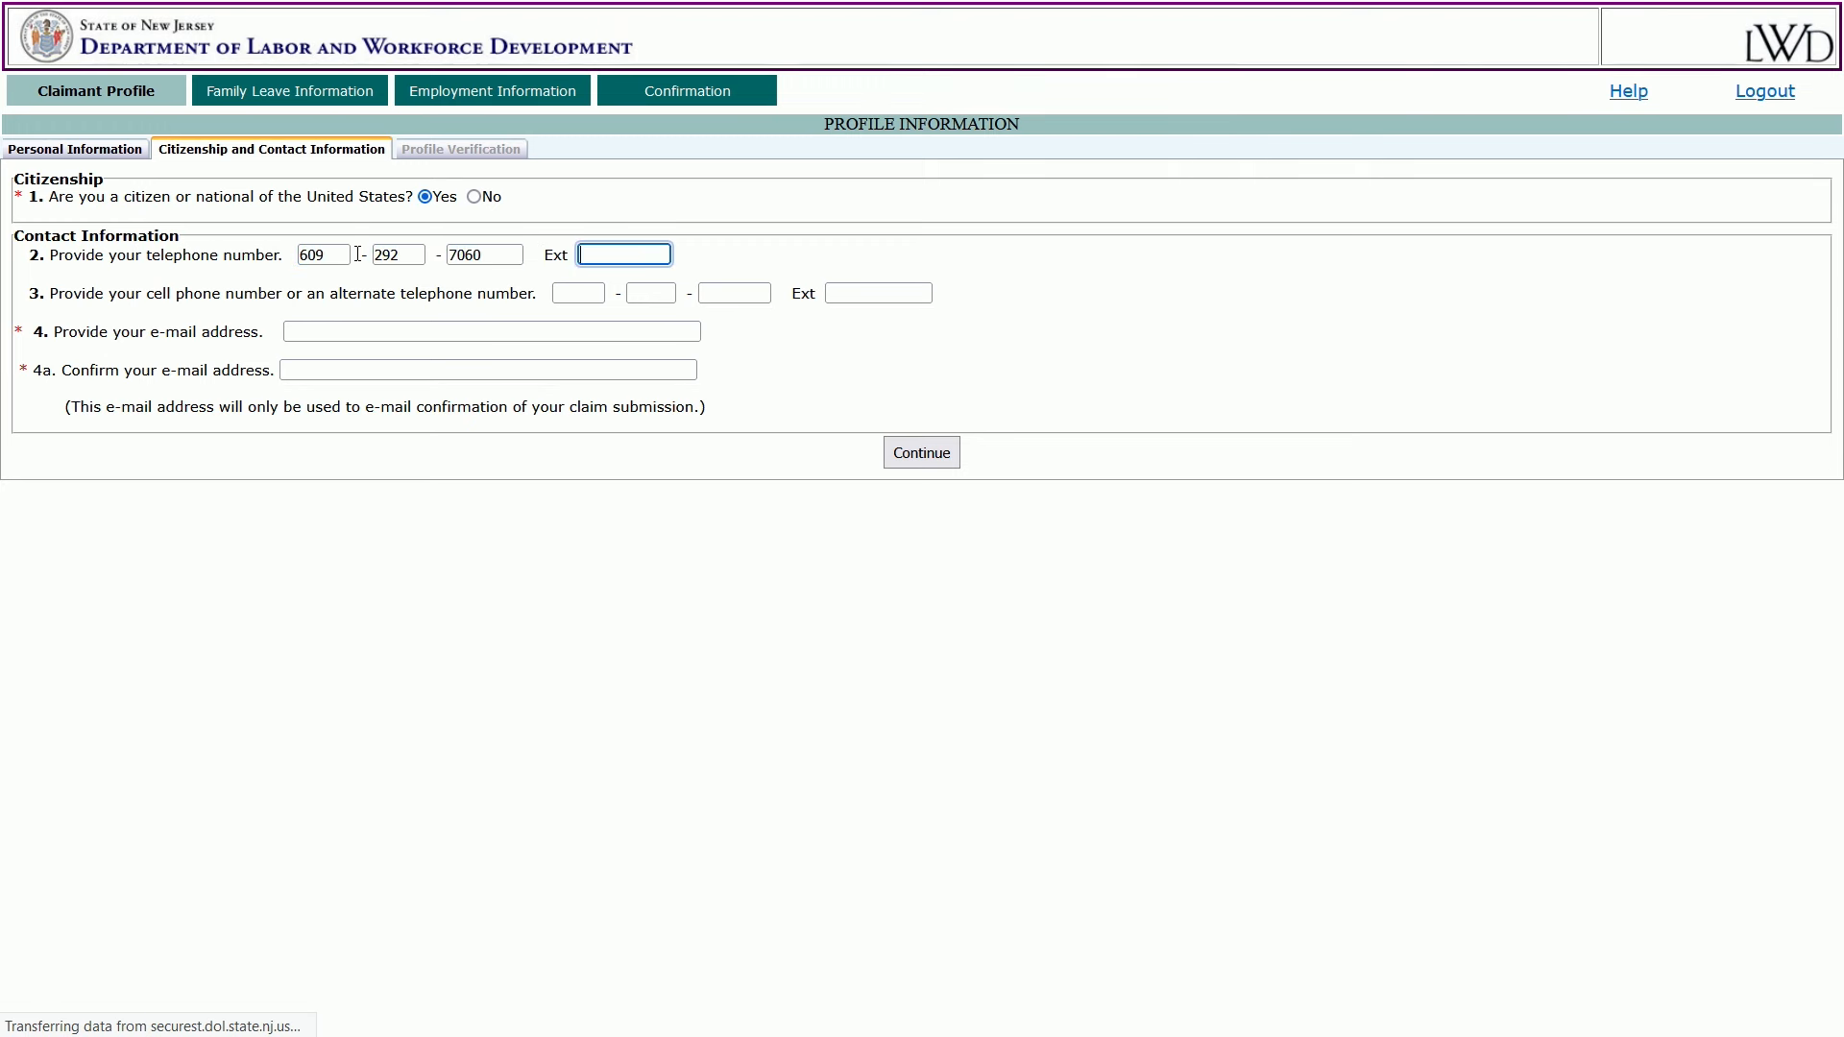
pyautogui.click(745, 342)
pyautogui.click(585, 330)
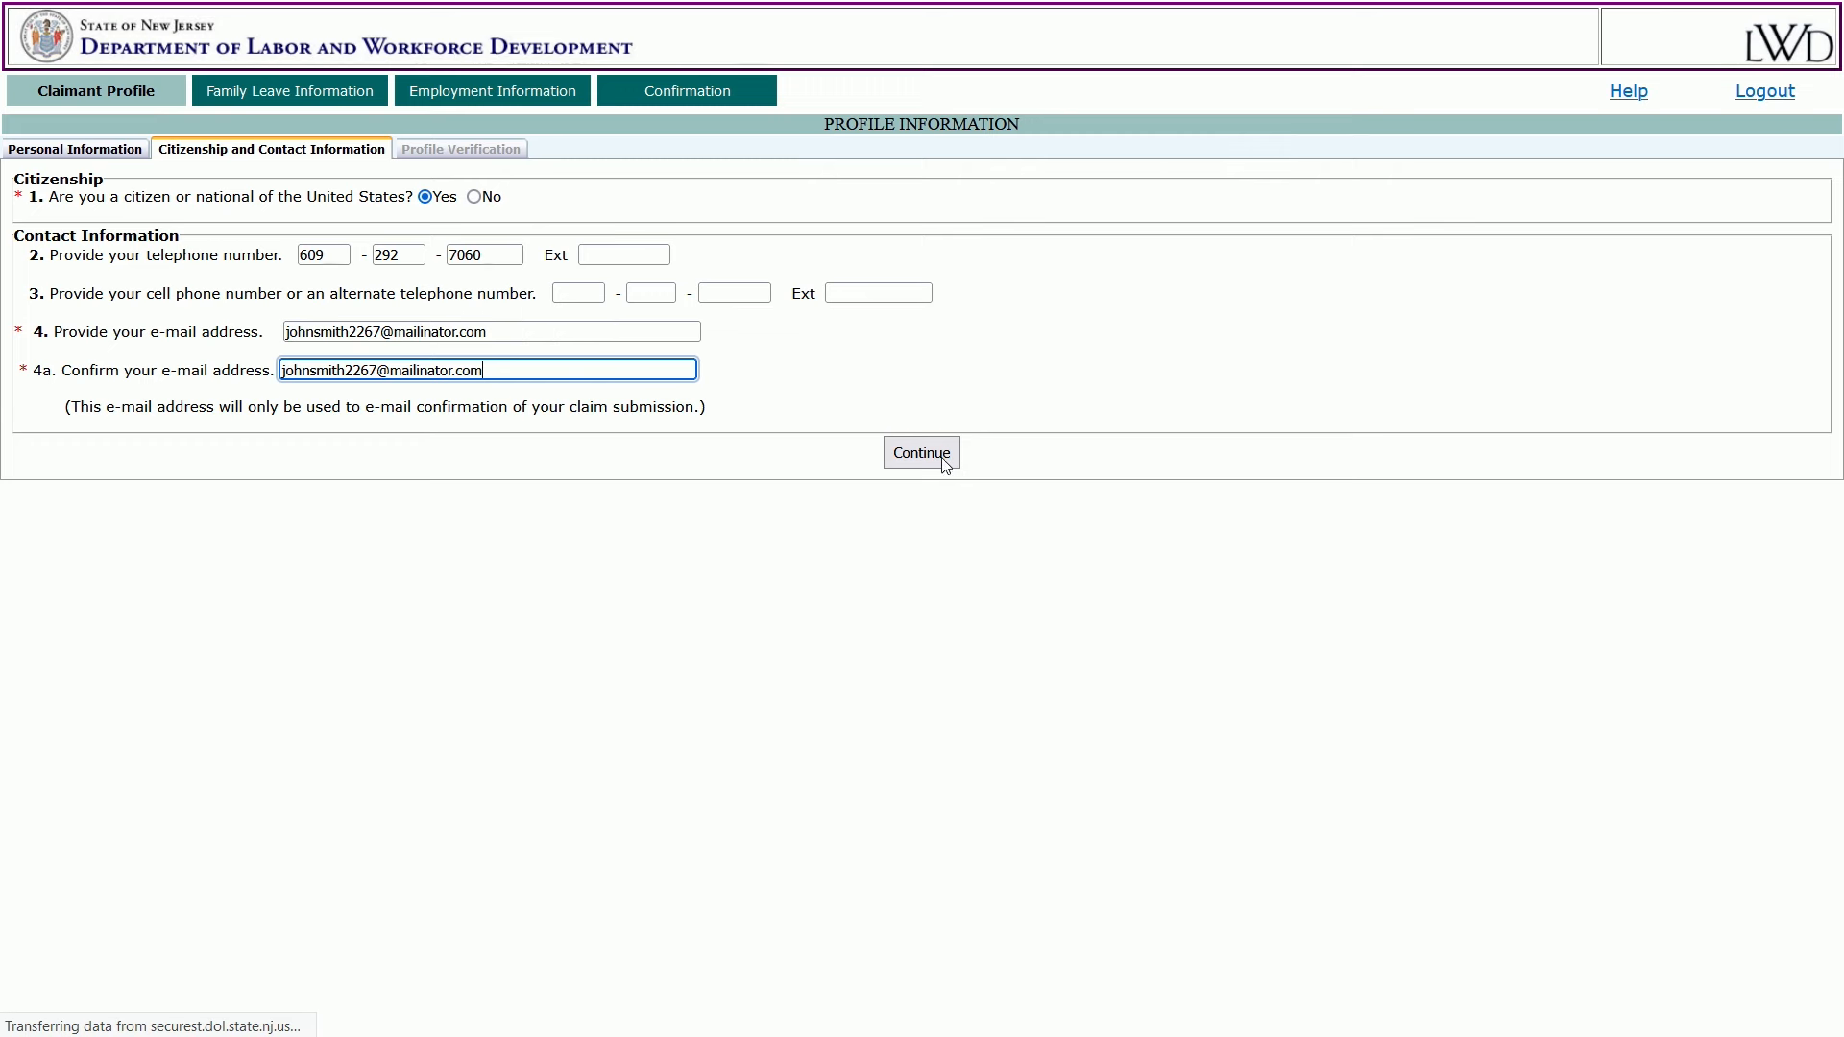
pyautogui.click(950, 459)
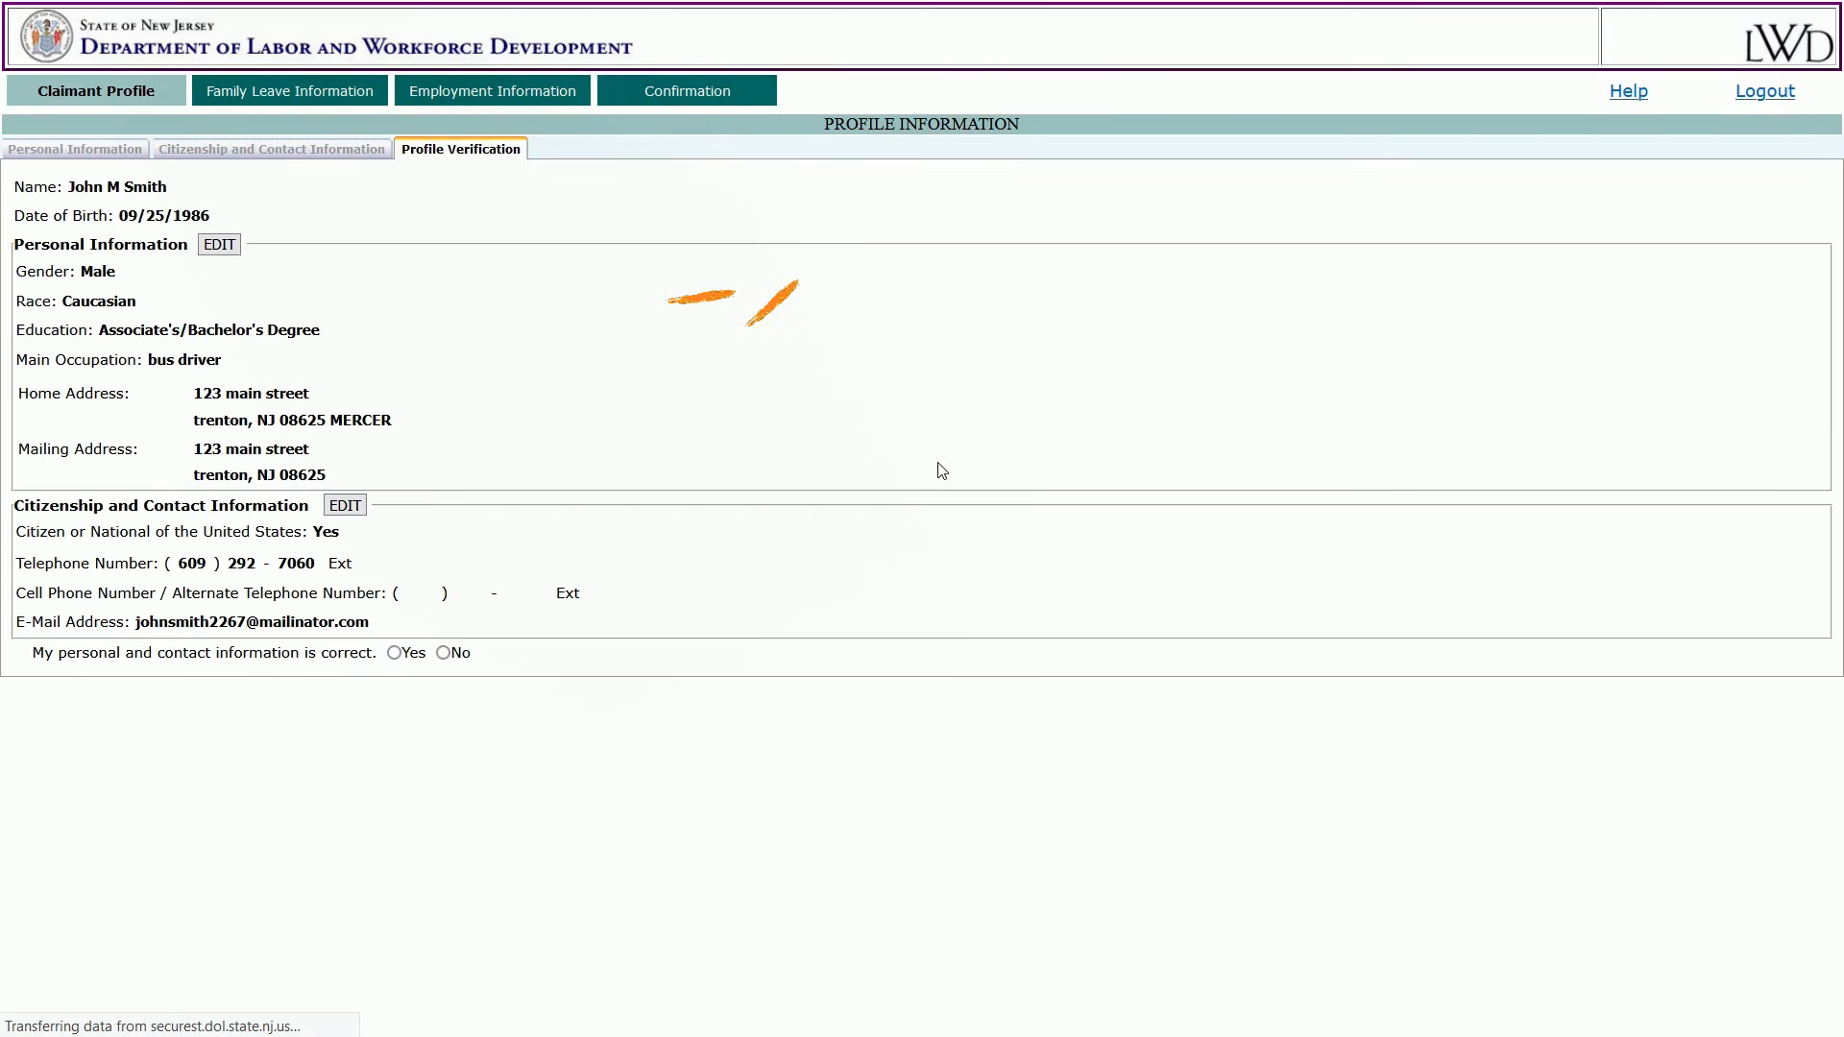
# Confirm the personal and contact information is correct and continue.
pyautogui.click(443, 654)
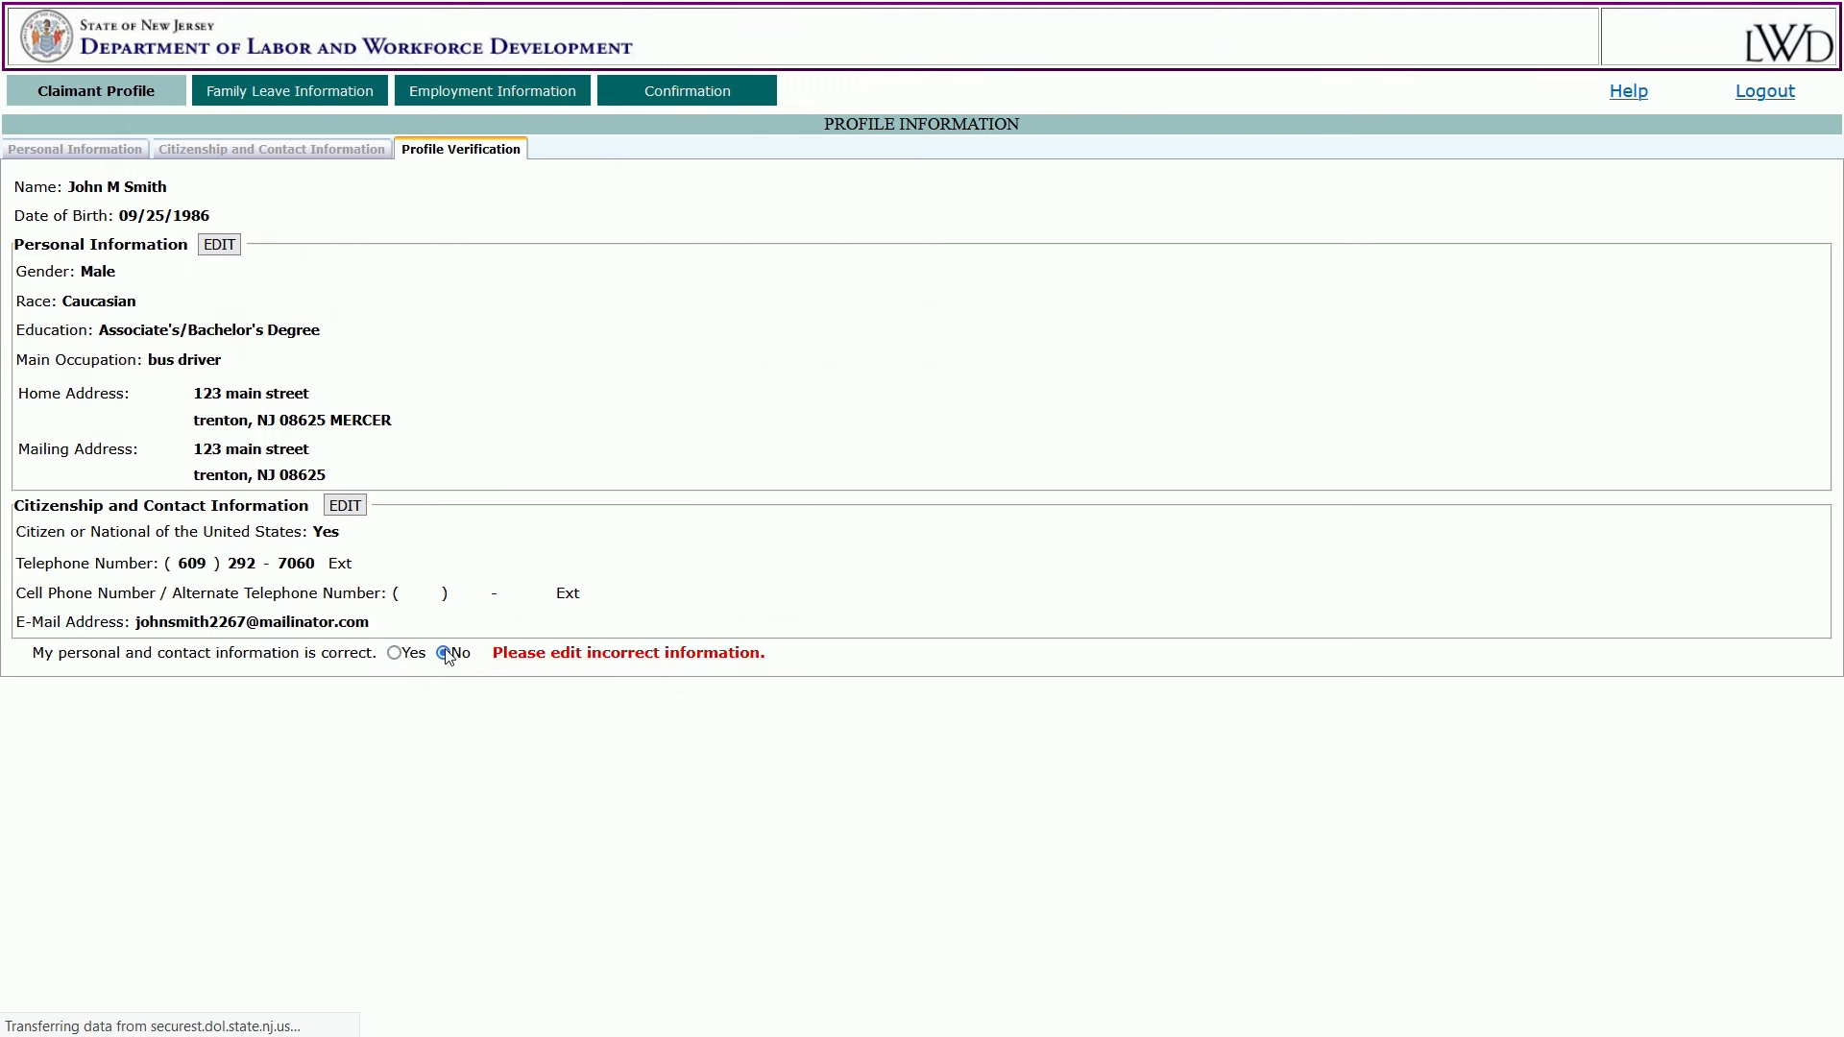
pyautogui.click(394, 653)
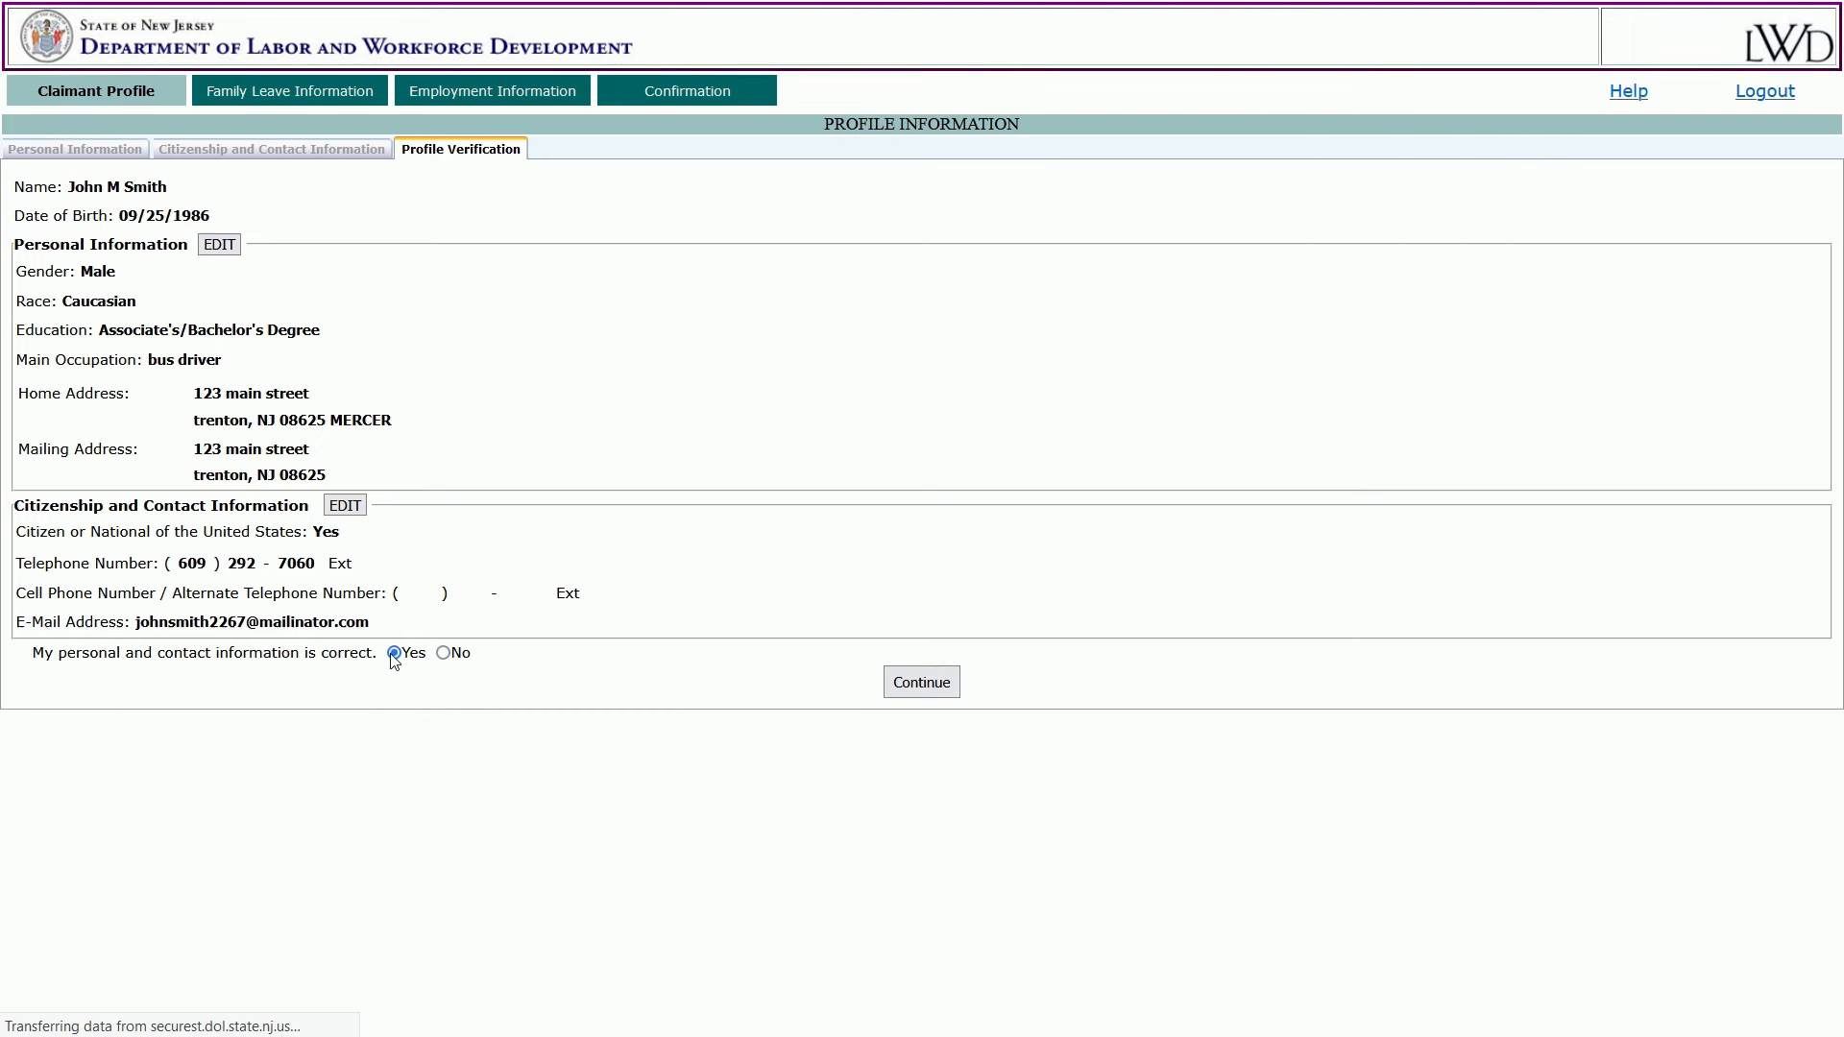
pyautogui.click(924, 688)
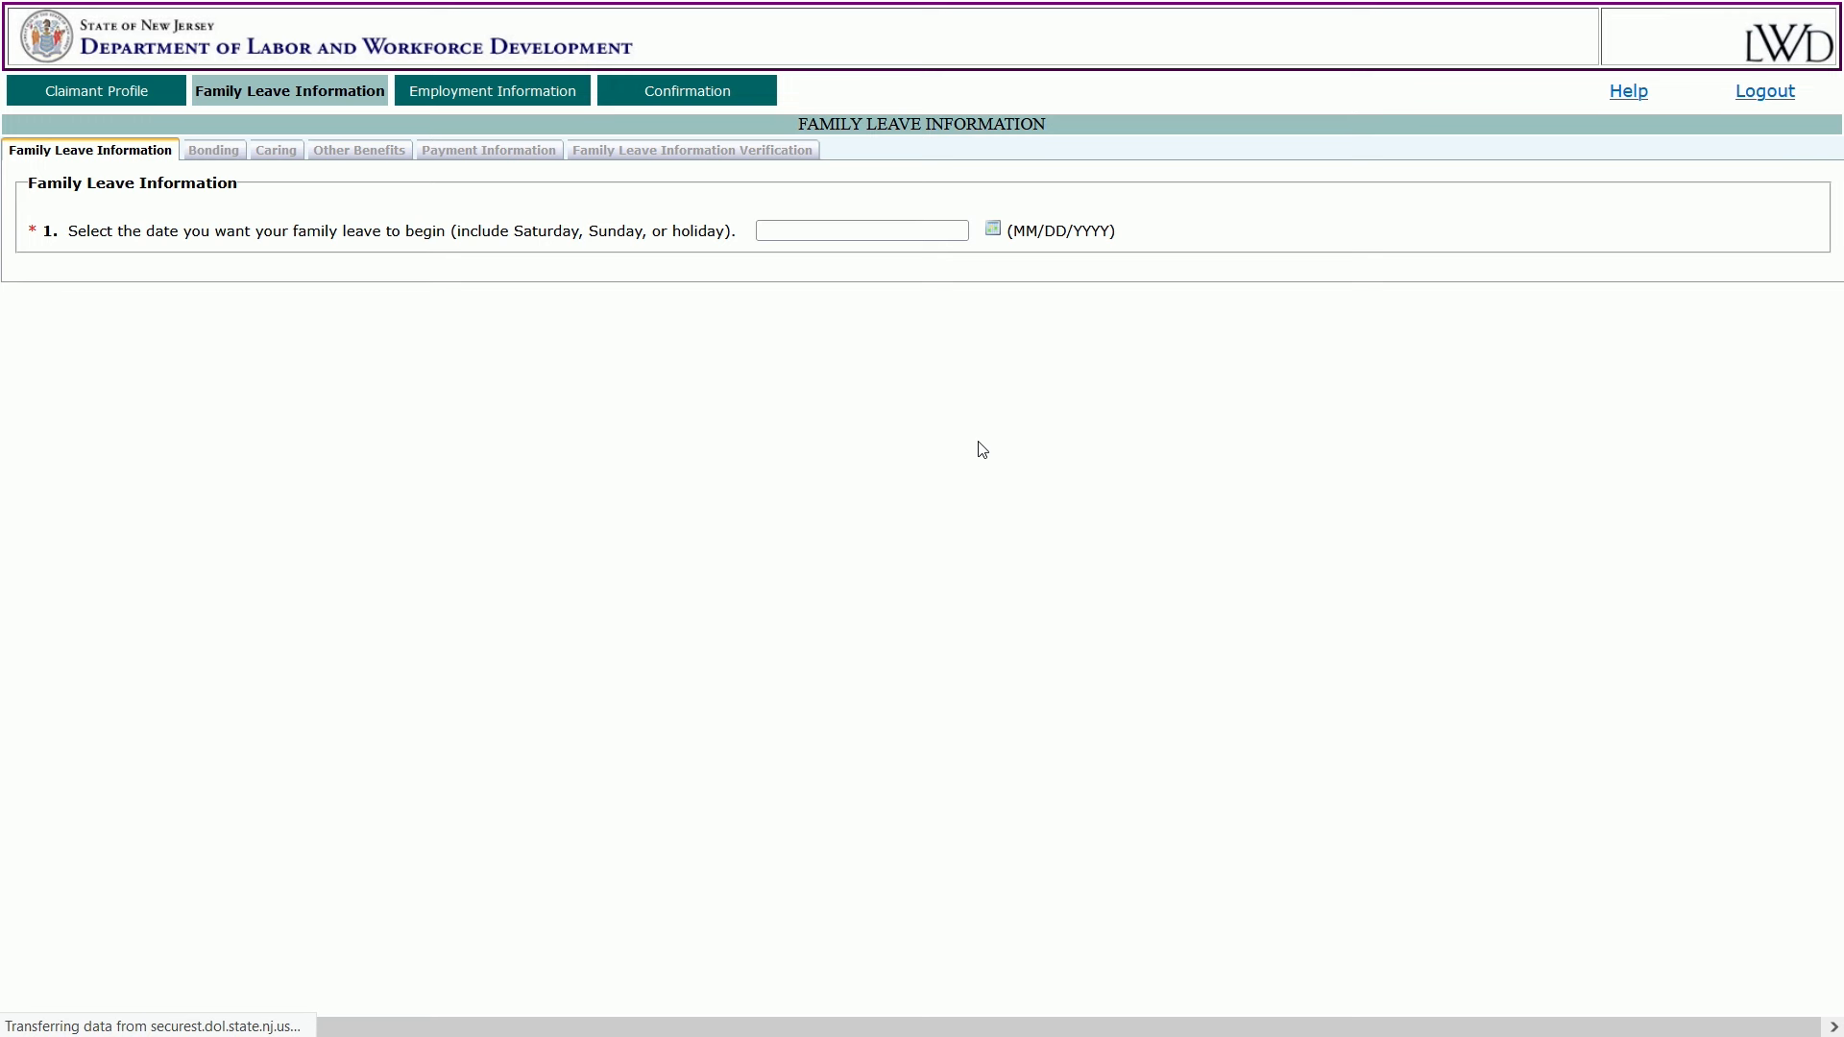
# Pick leave start 05/08/2023 and last day worked 05/07/2023, and answer Yes to intermittent leave.
pyautogui.click(995, 232)
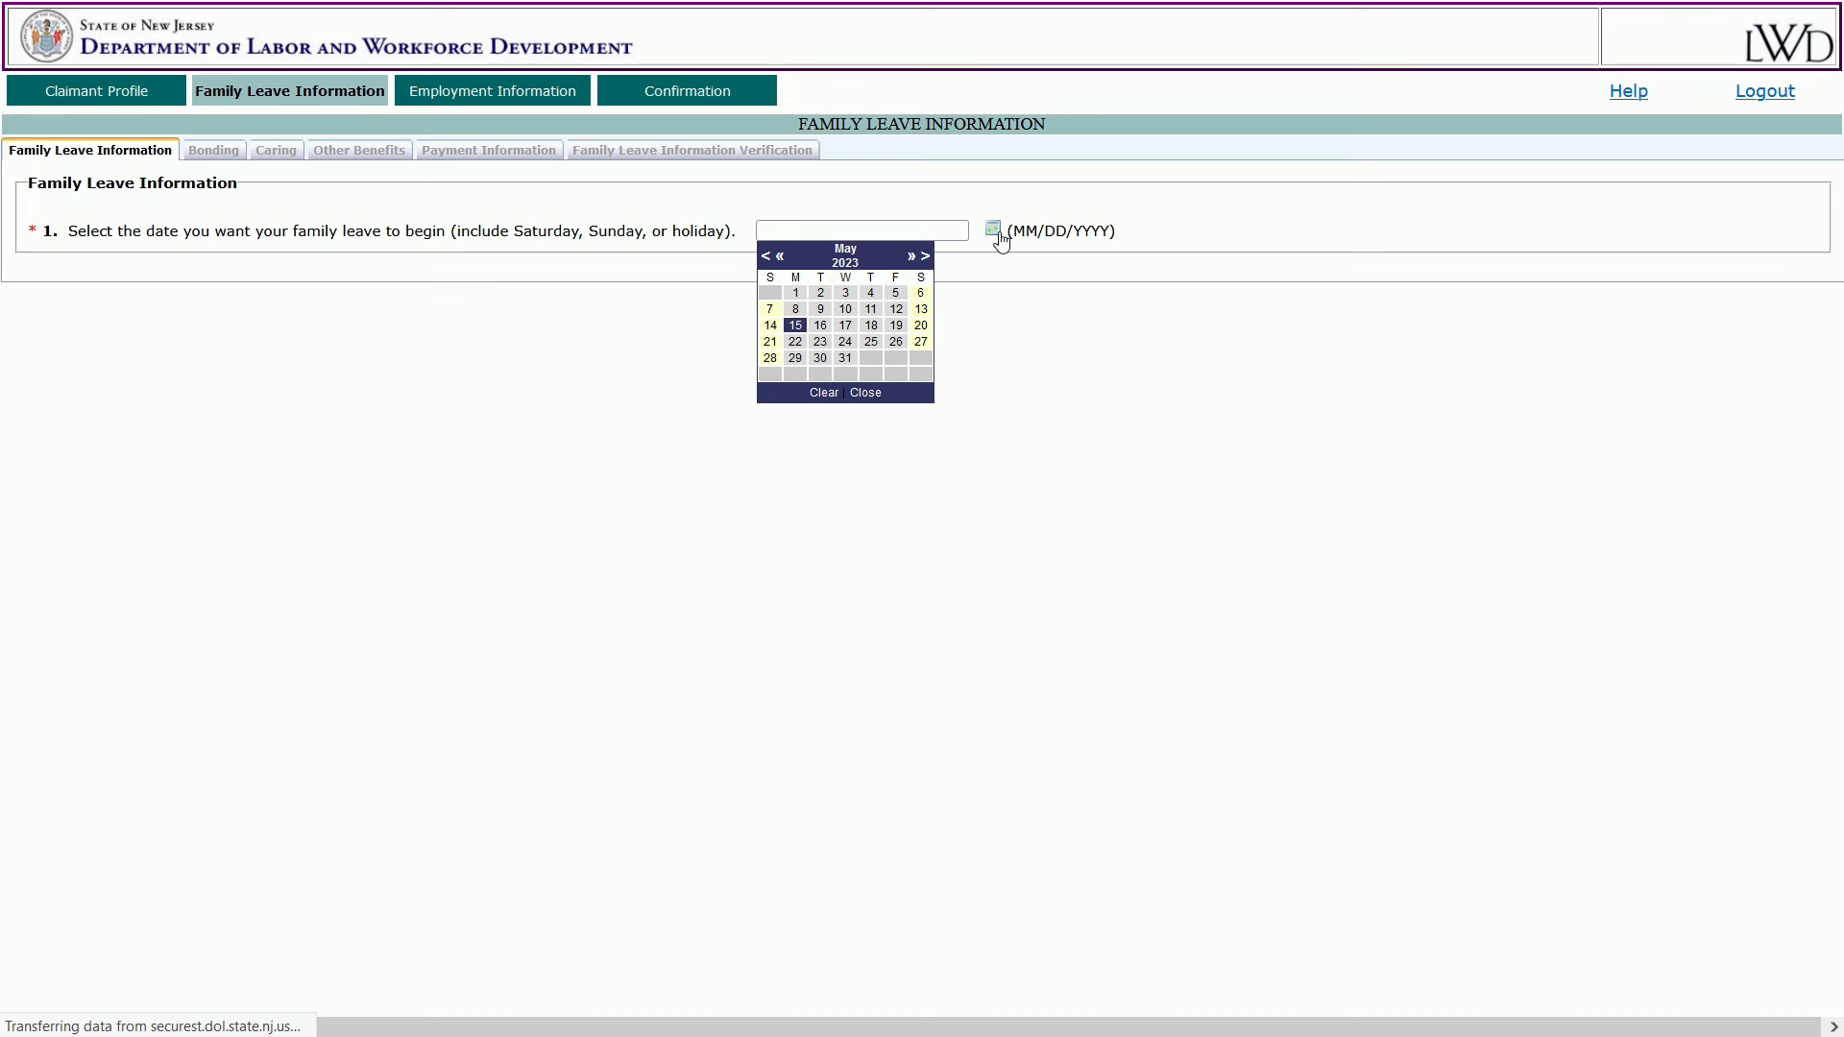
pyautogui.click(925, 256)
pyautogui.click(845, 325)
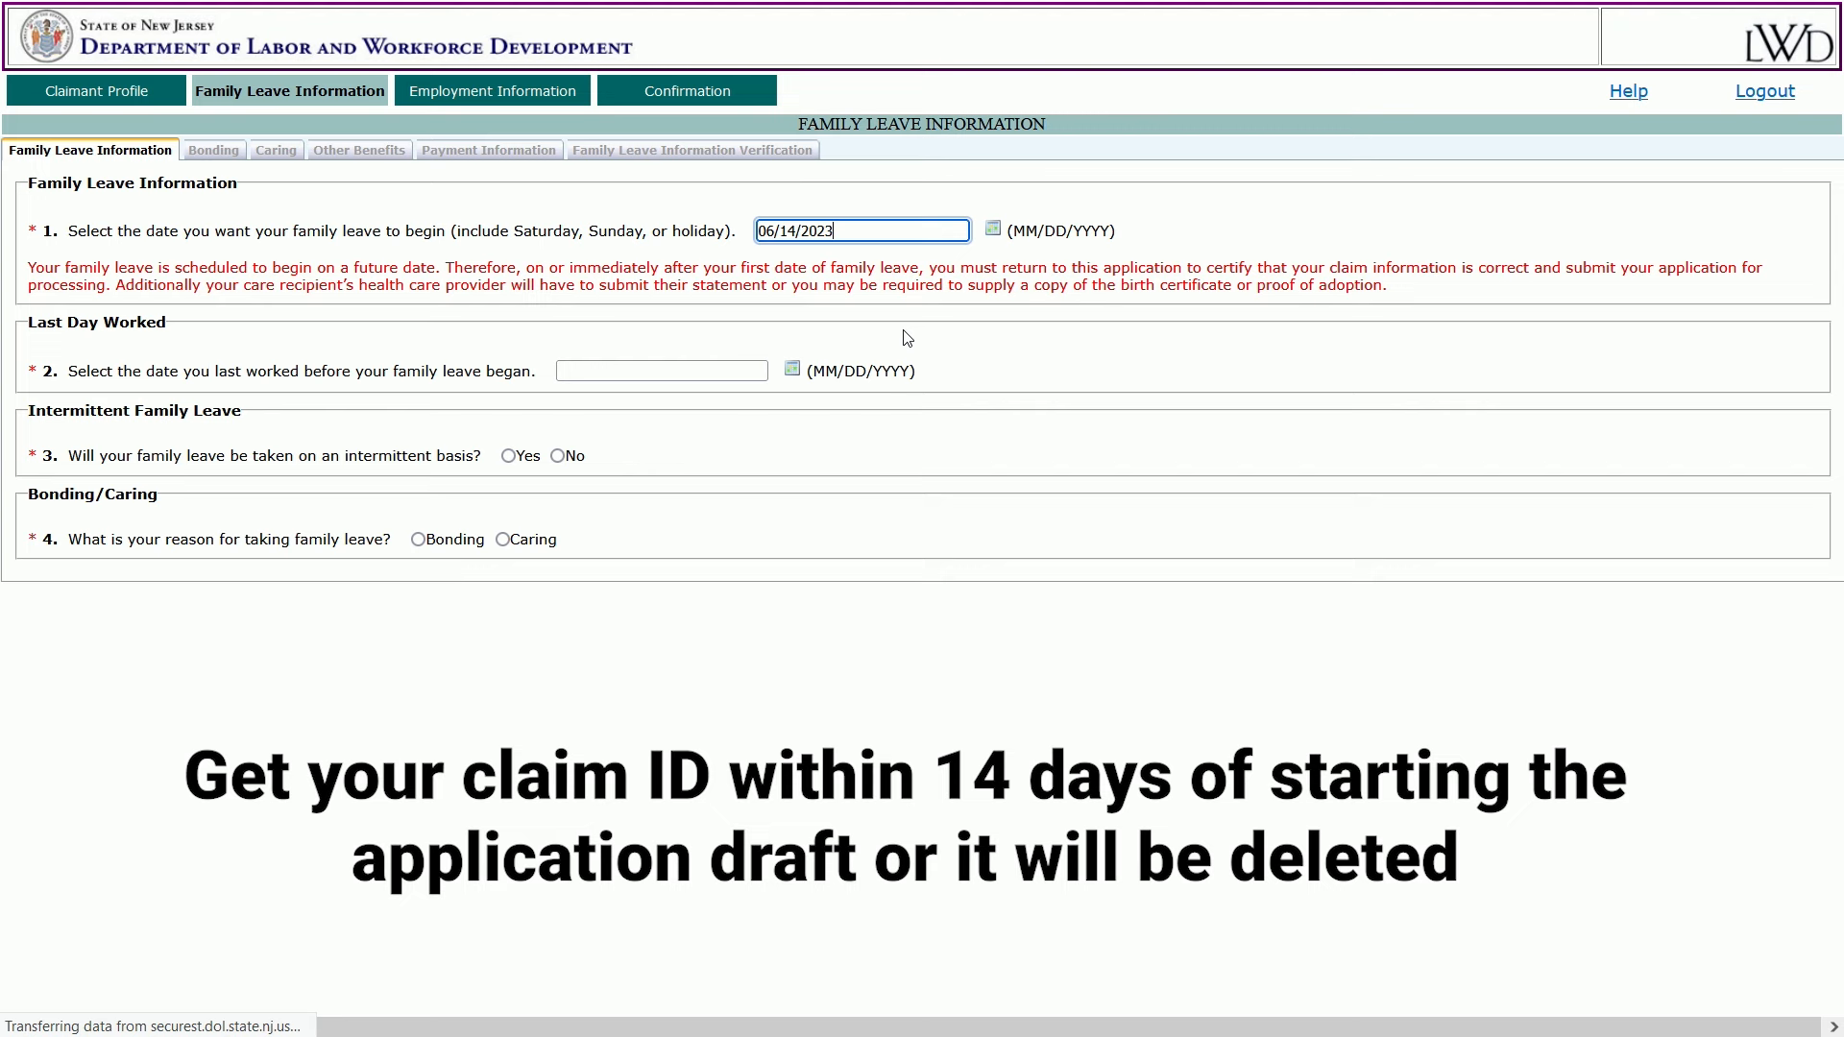
pyautogui.click(992, 228)
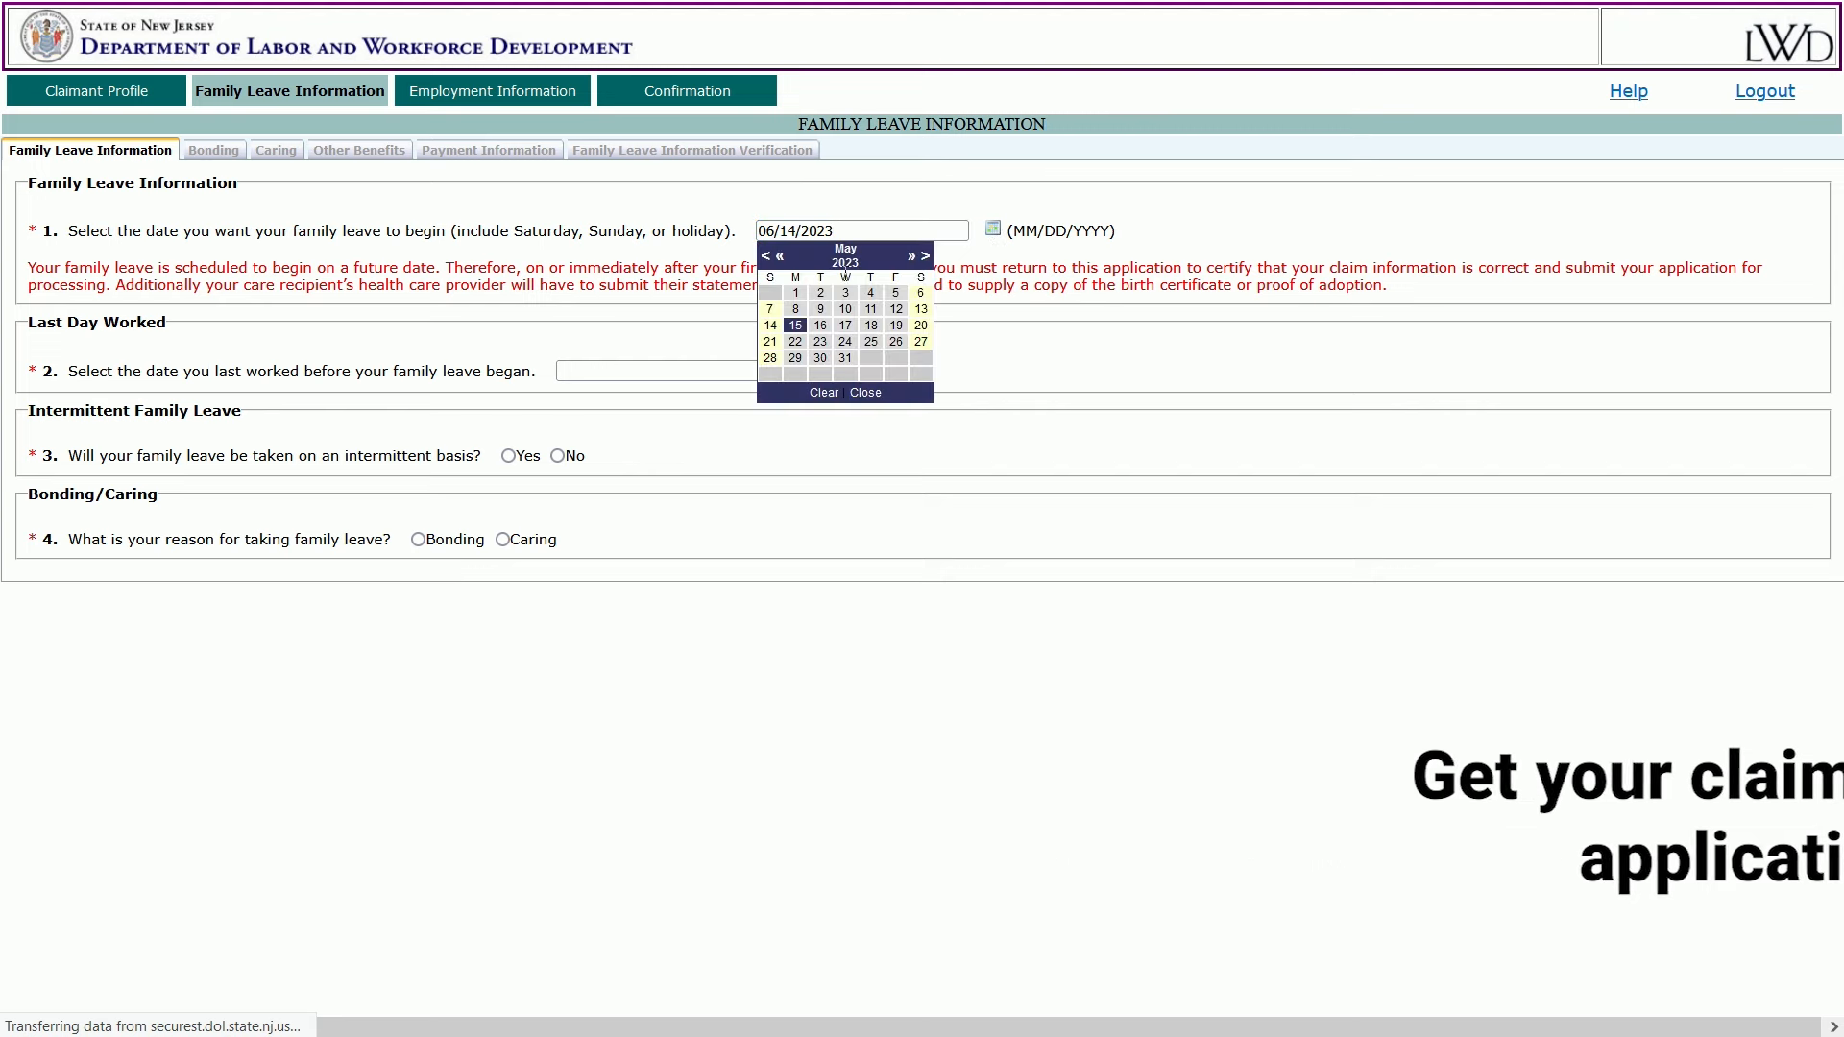
pyautogui.click(794, 309)
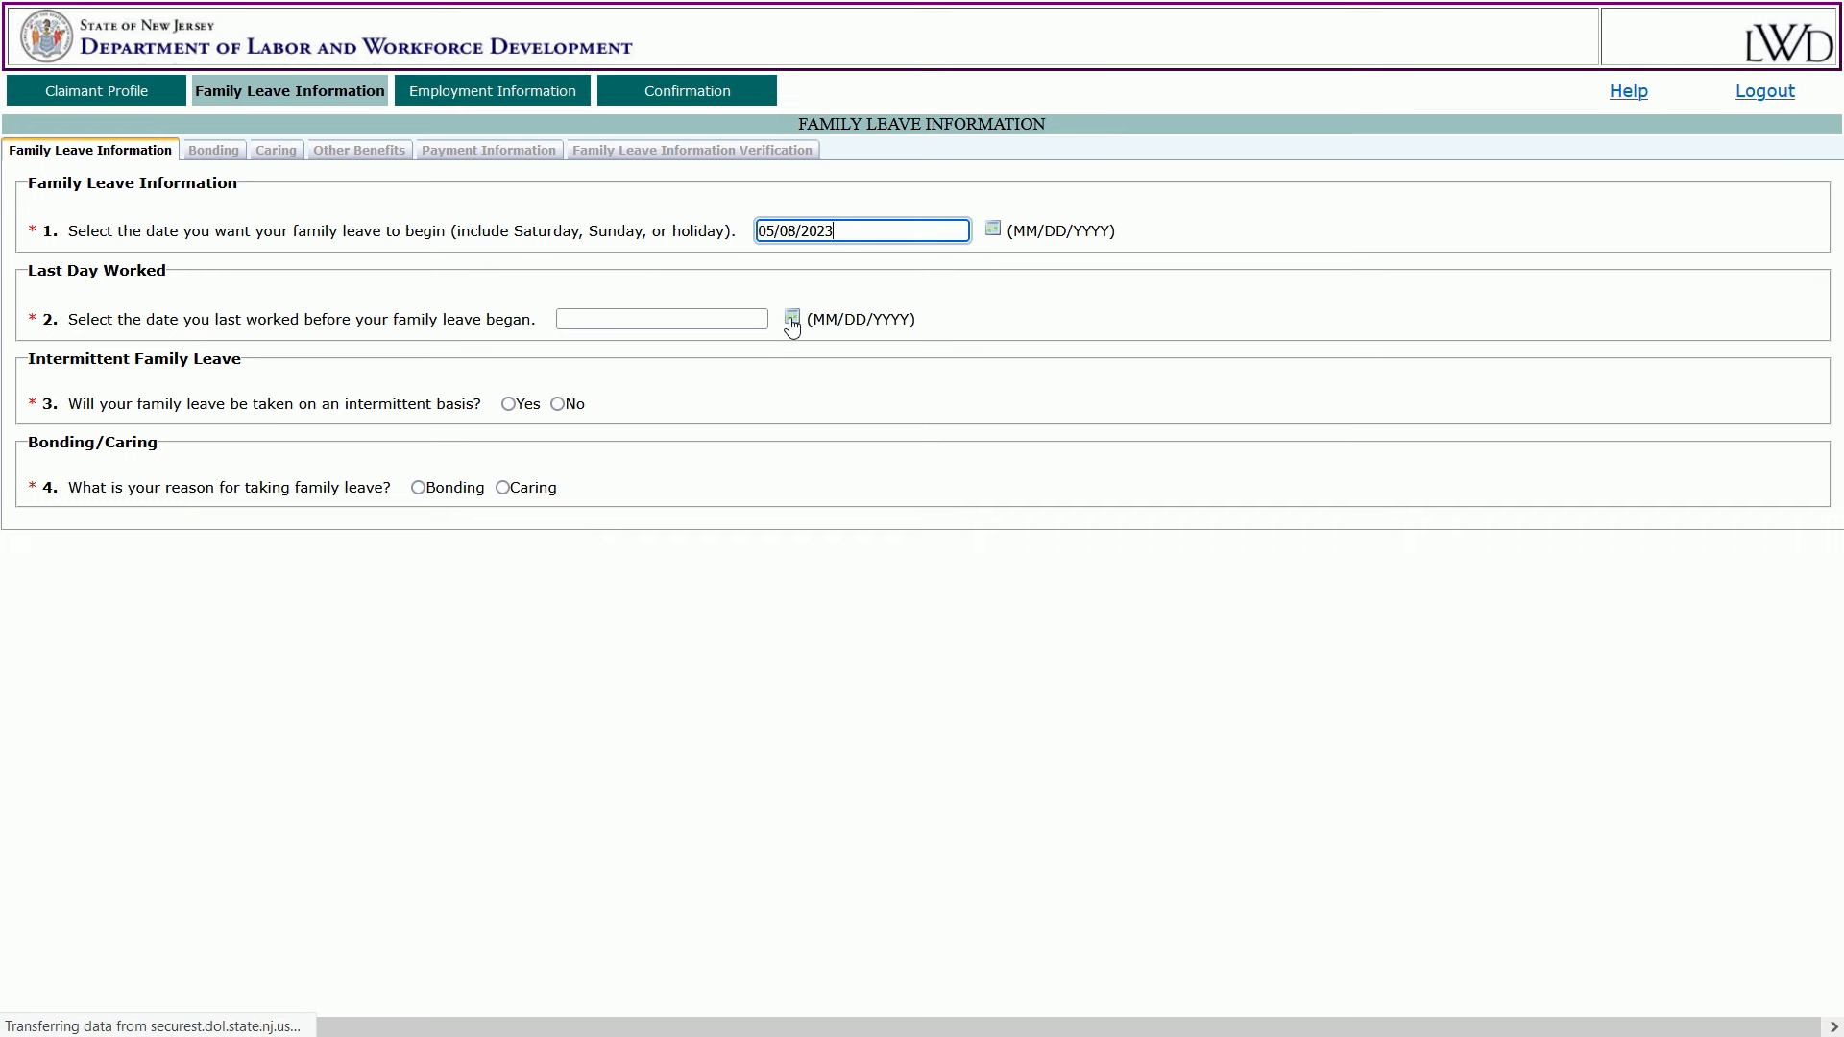
pyautogui.click(792, 320)
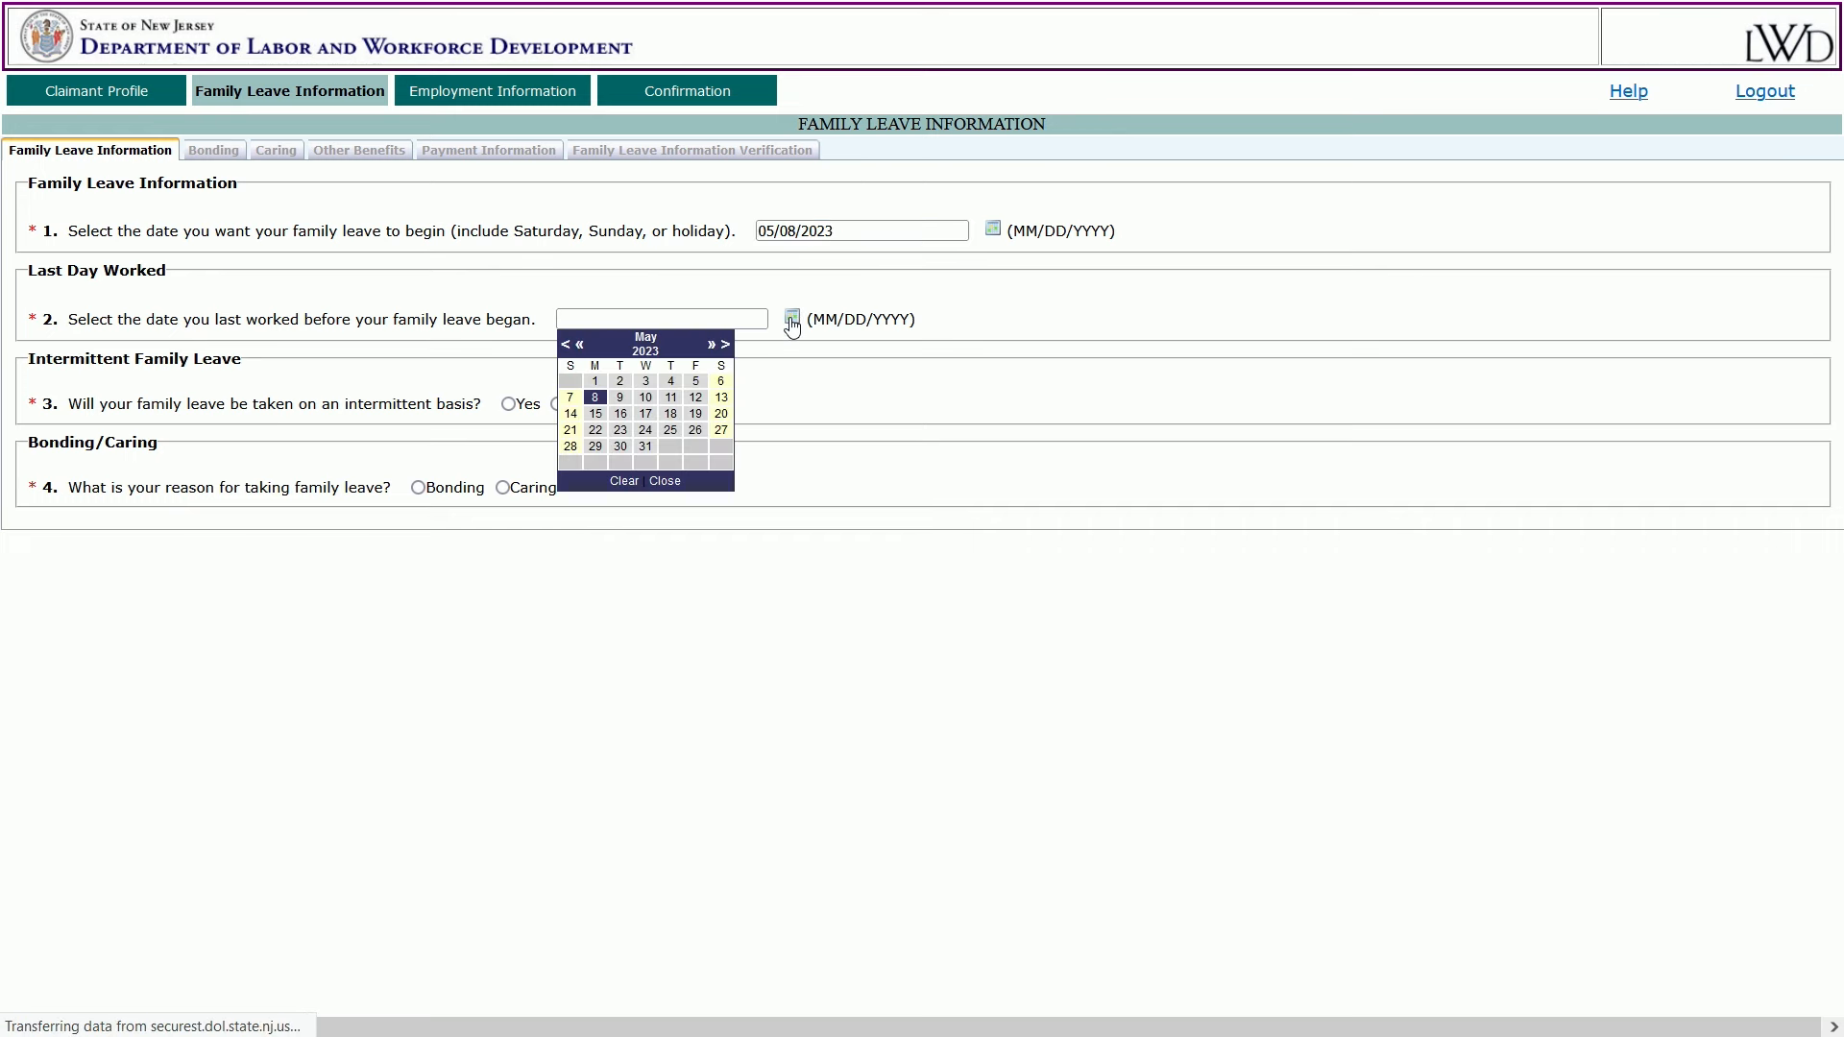
pyautogui.click(568, 399)
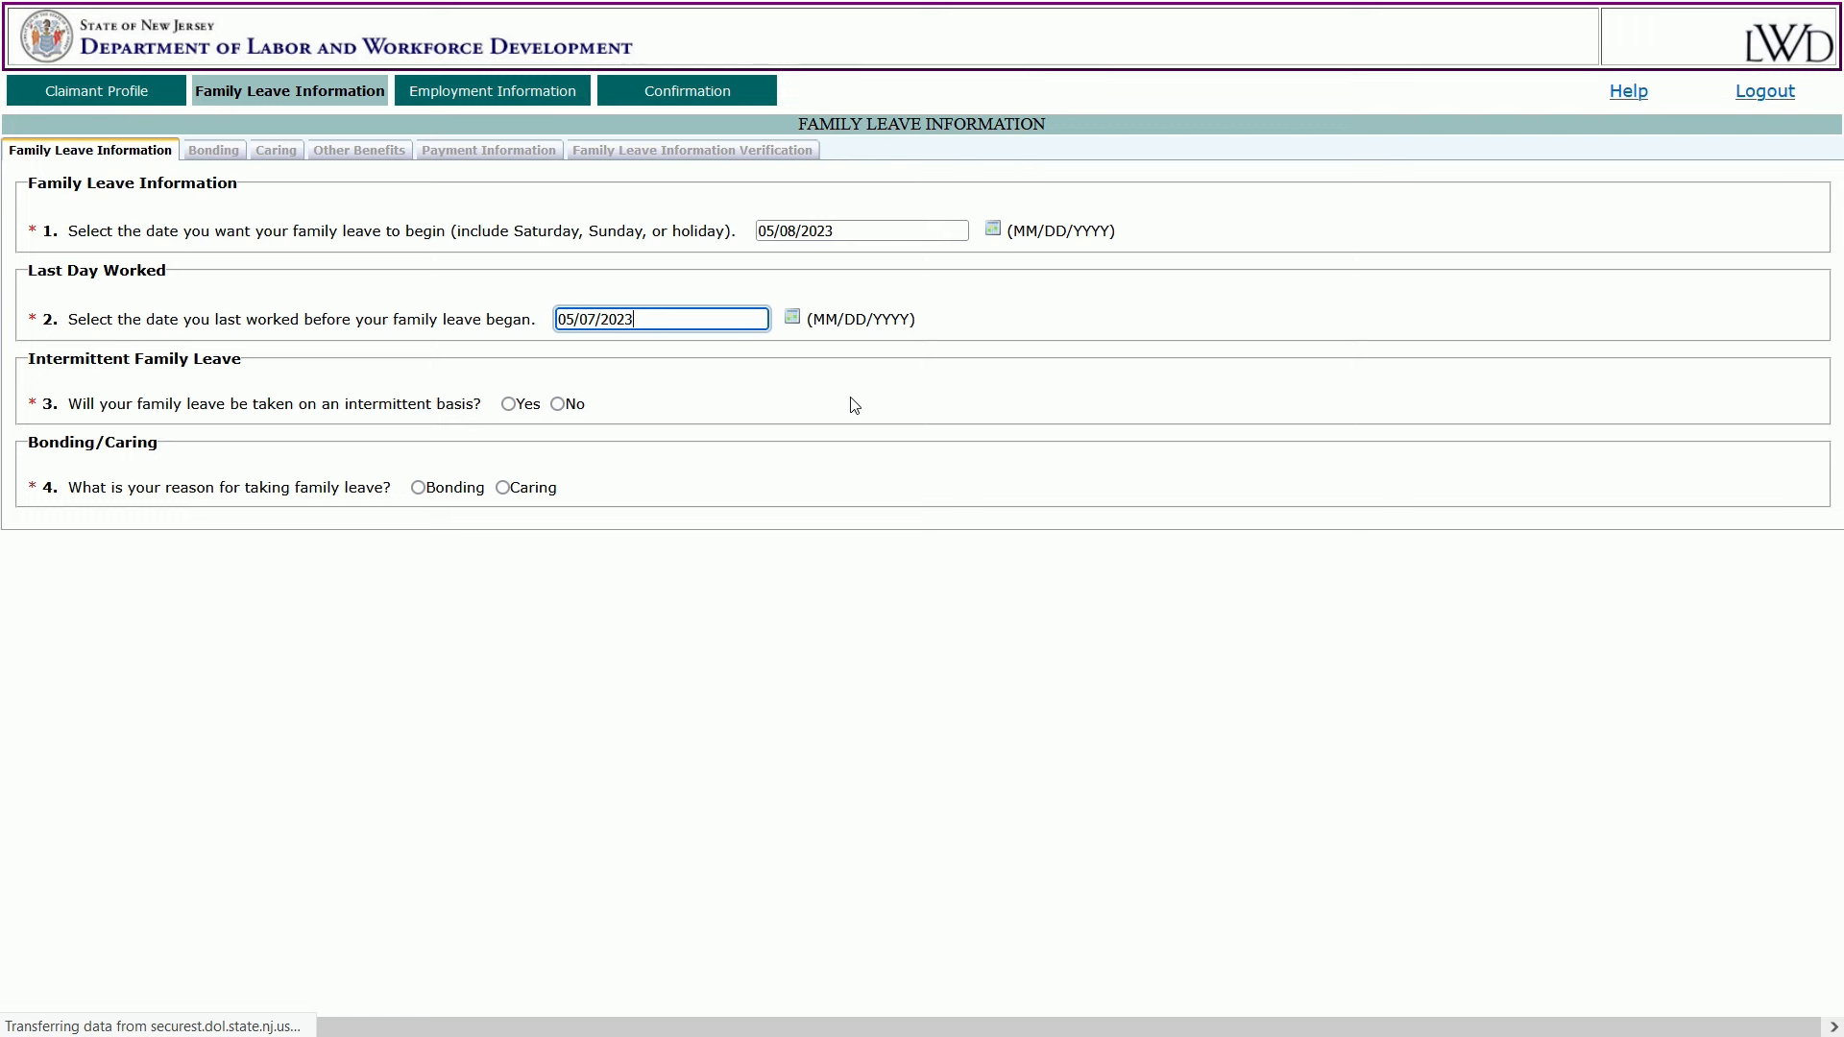
pyautogui.click(509, 405)
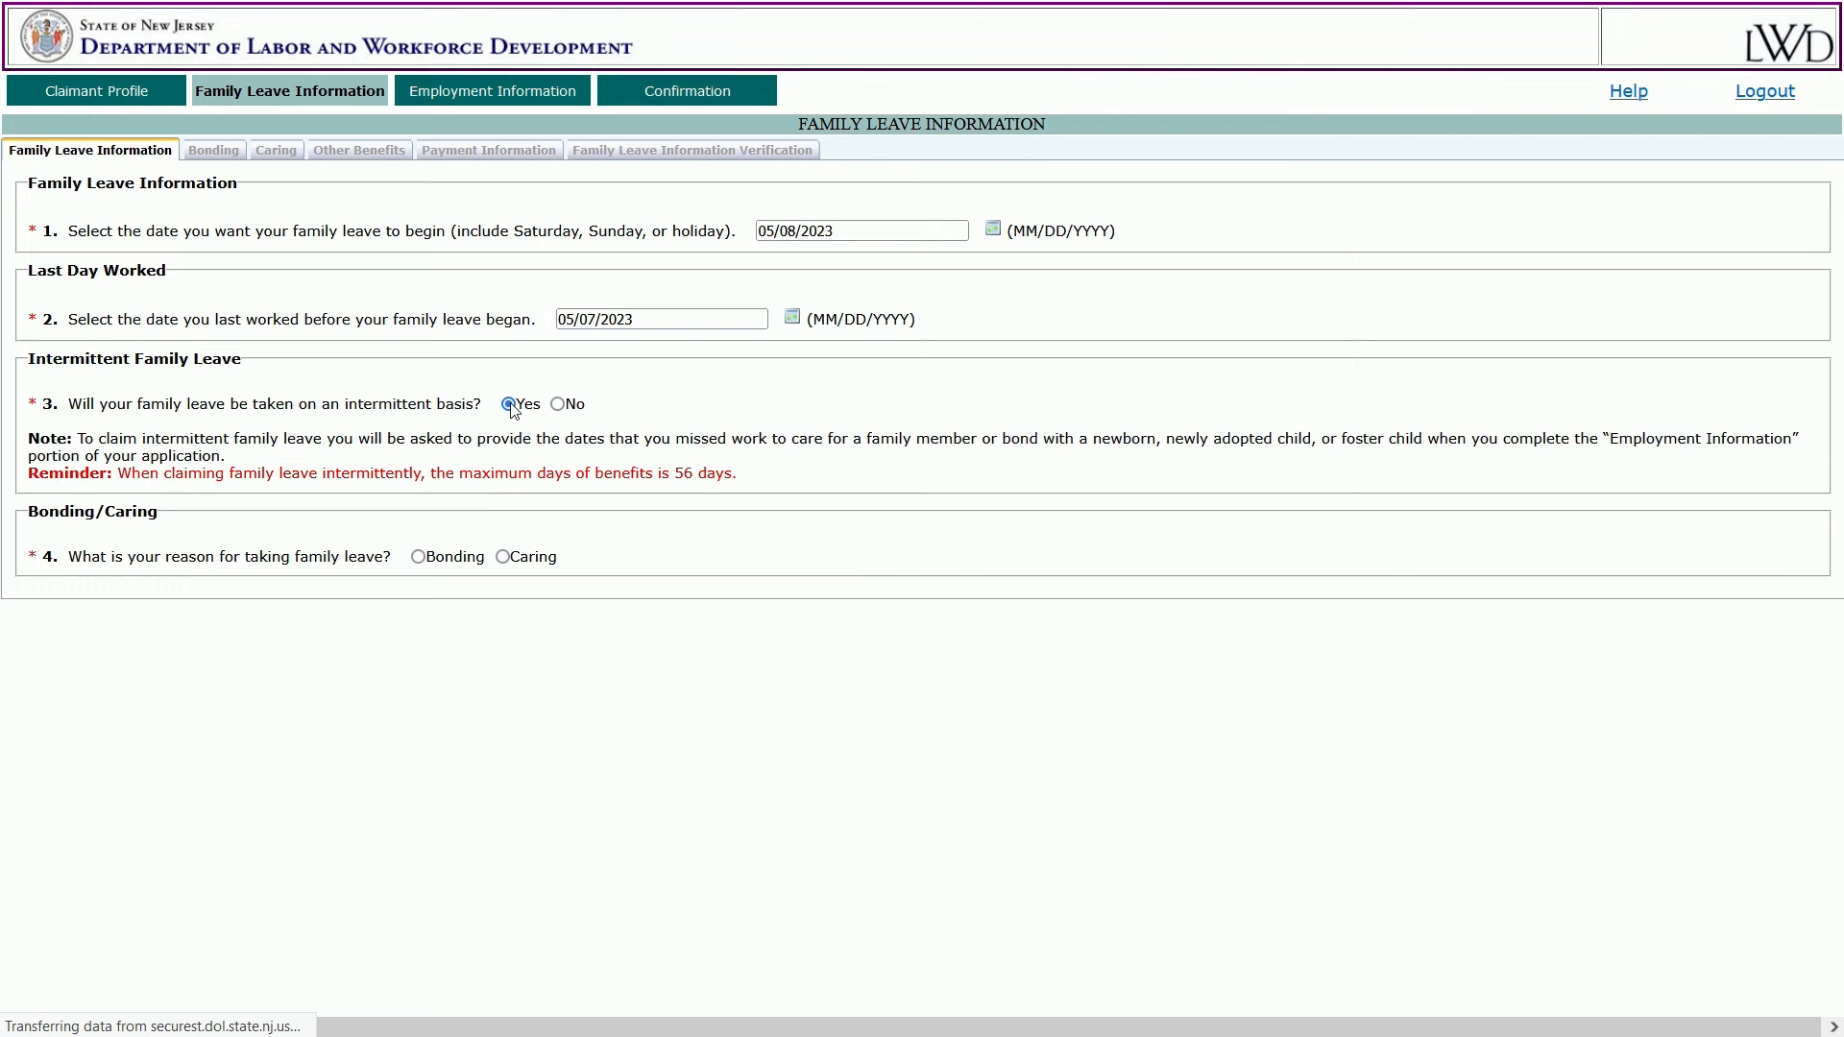
# Make the leave continuous, claim the maximum entitlement, and set return to work 08/18/2023.
pyautogui.click(561, 404)
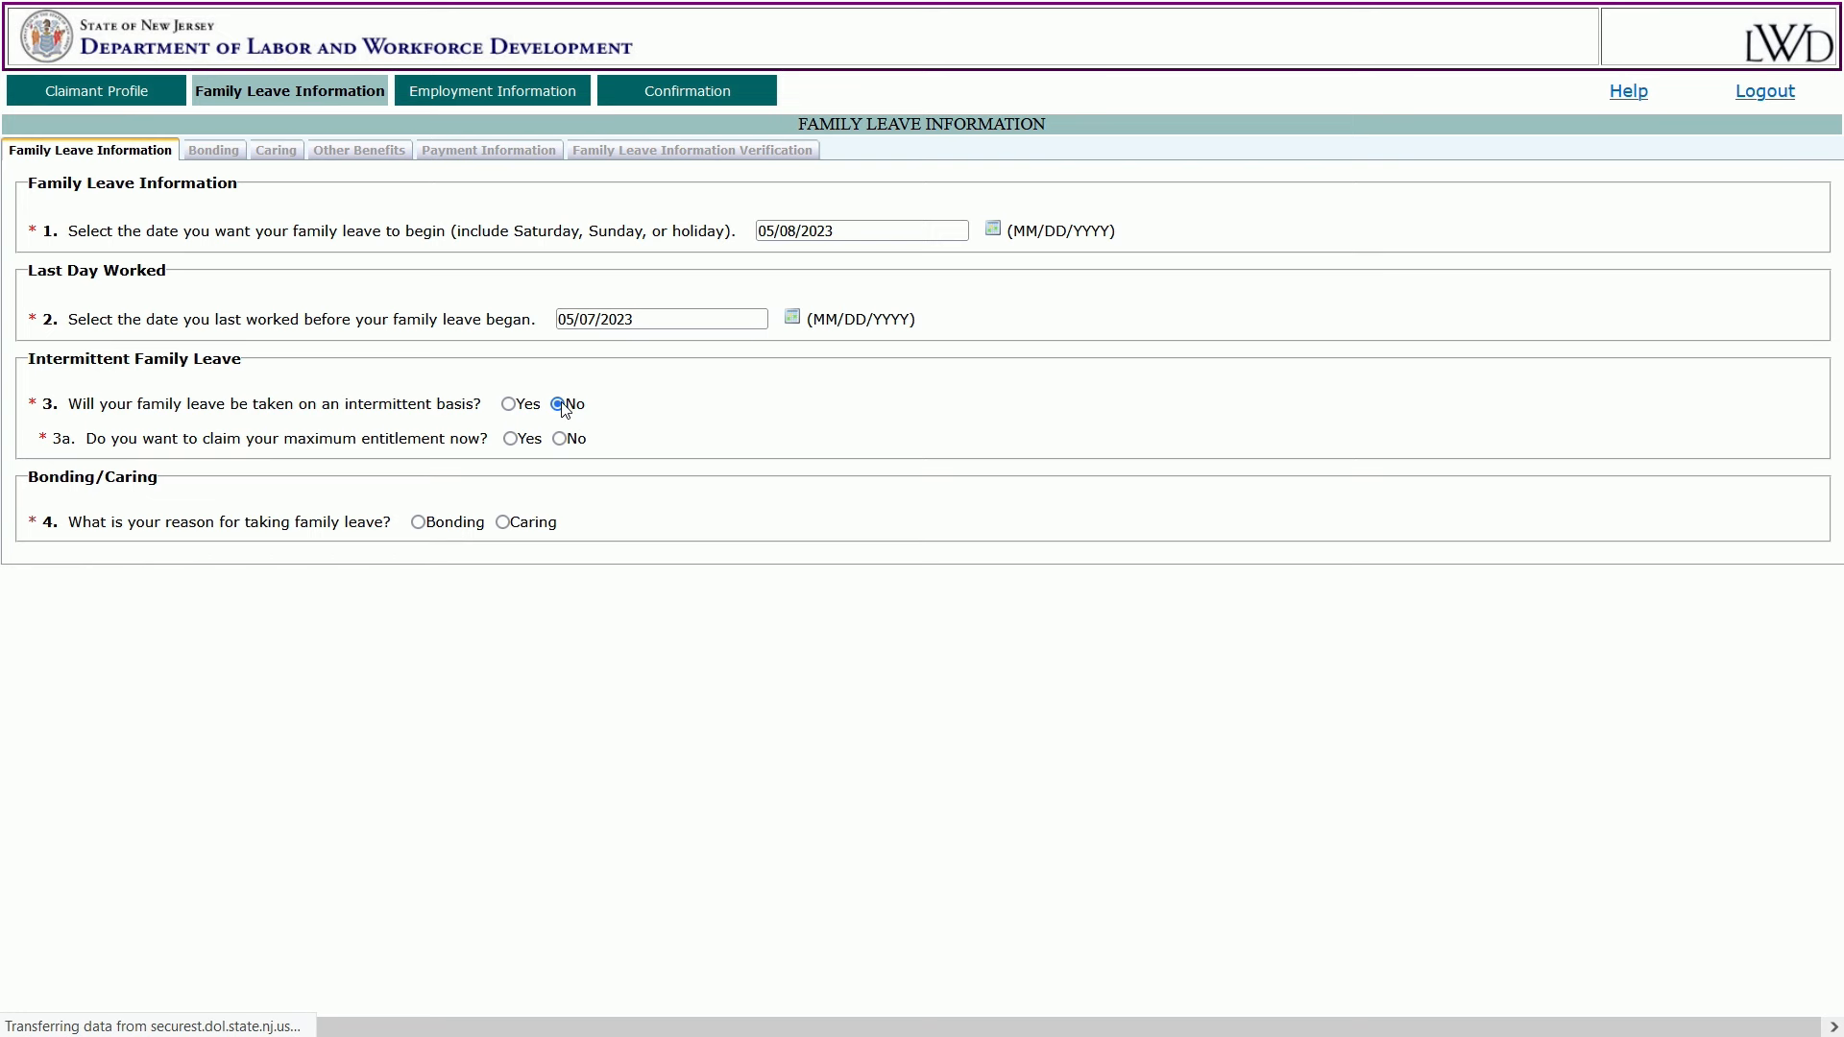
pyautogui.click(510, 439)
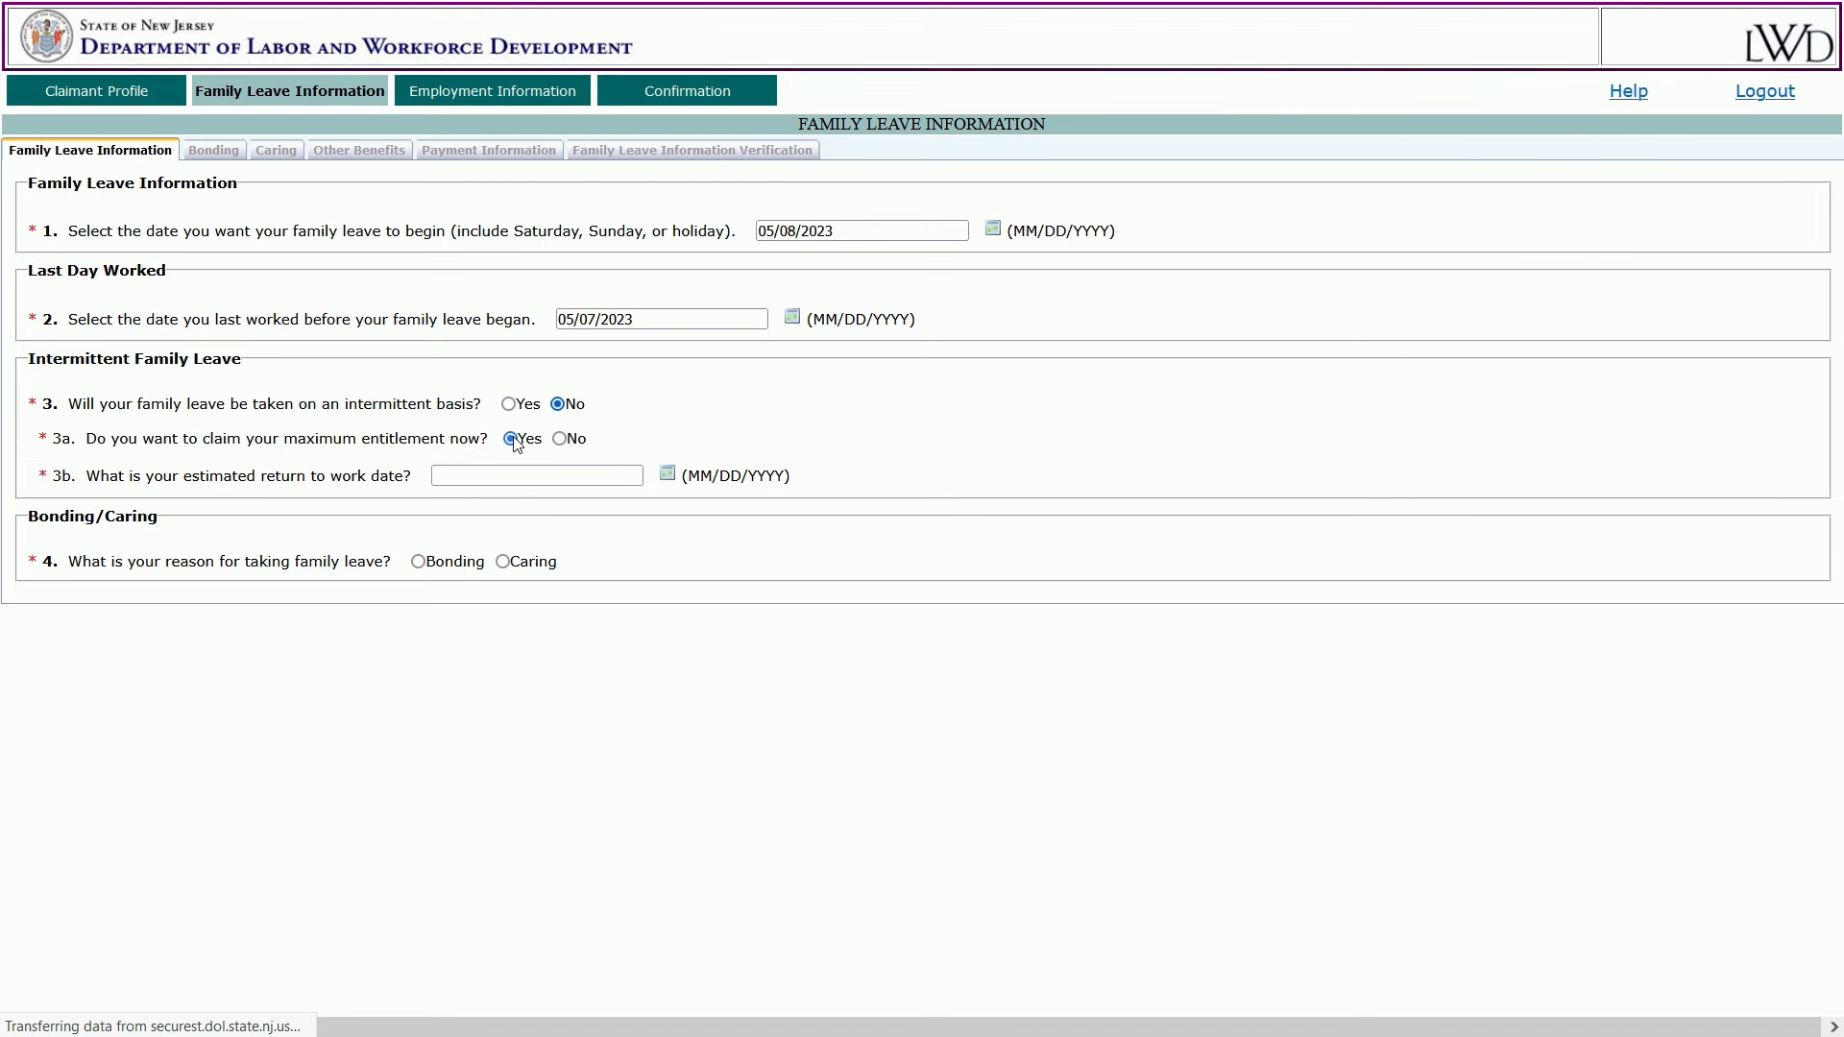
pyautogui.click(666, 474)
pyautogui.click(601, 501)
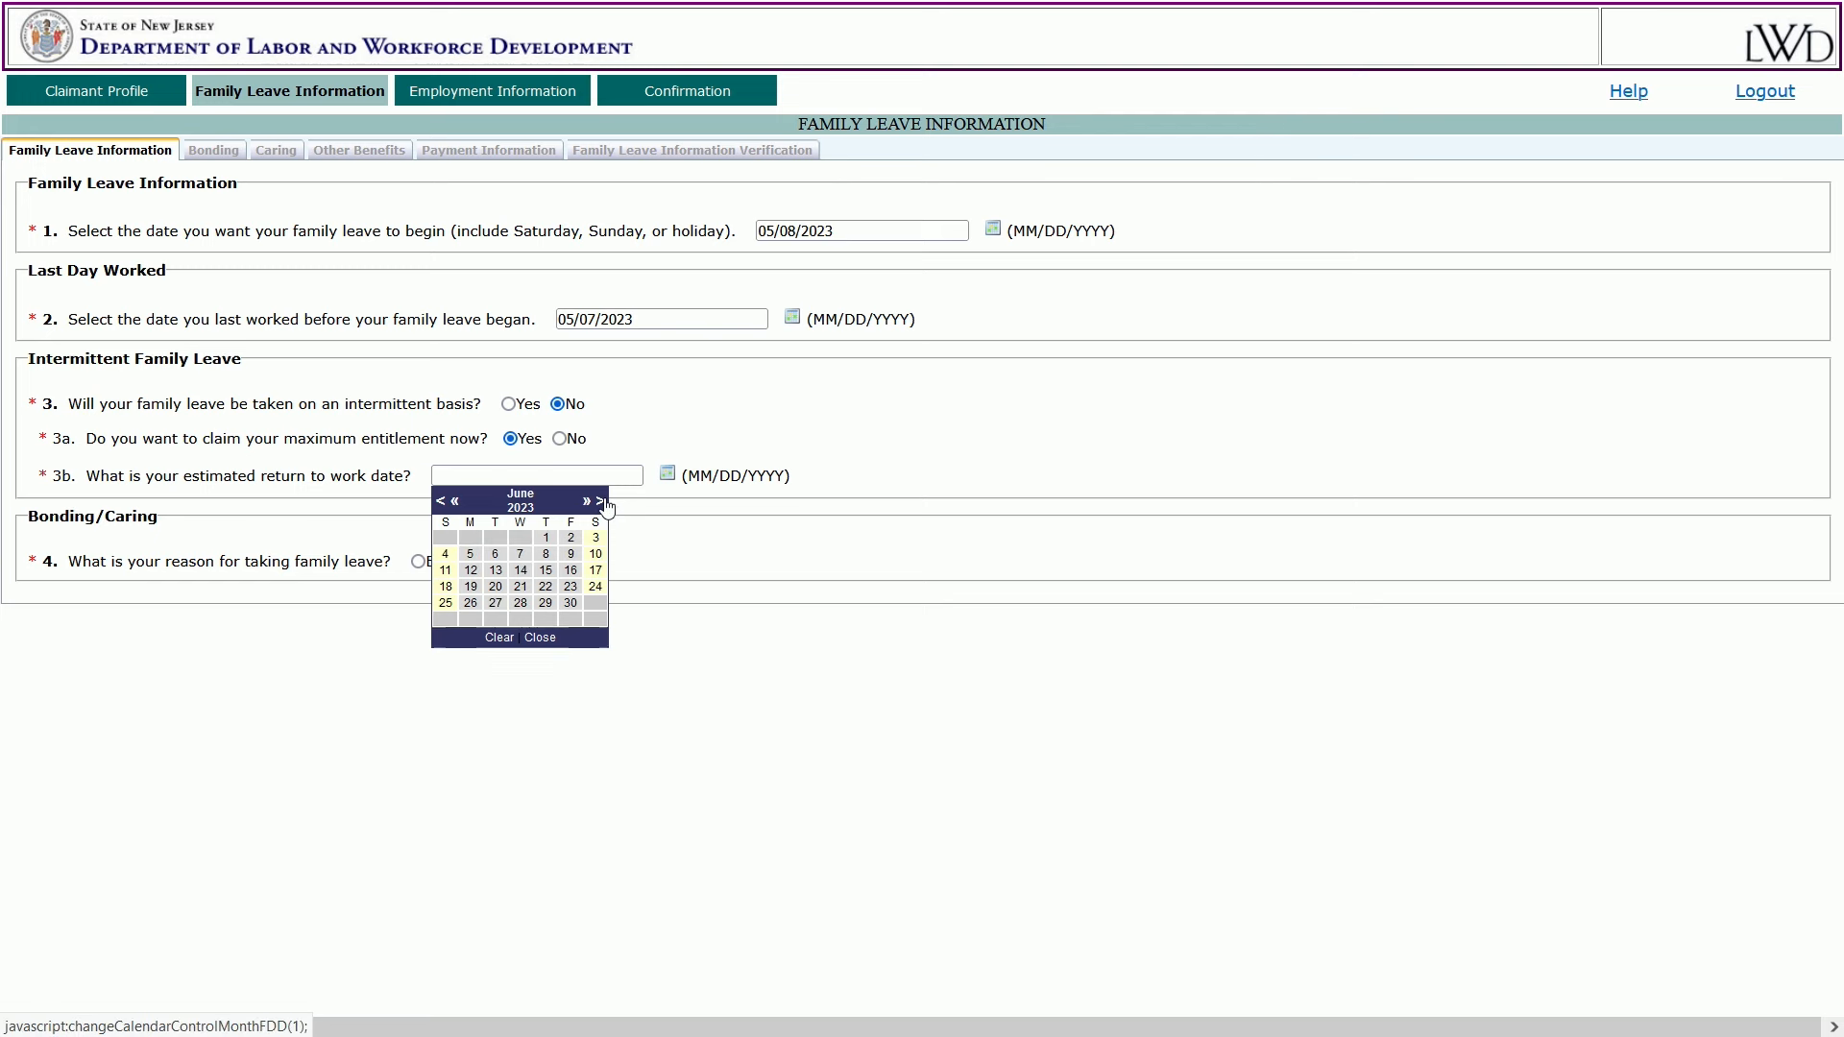
pyautogui.click(601, 501)
pyautogui.click(601, 501)
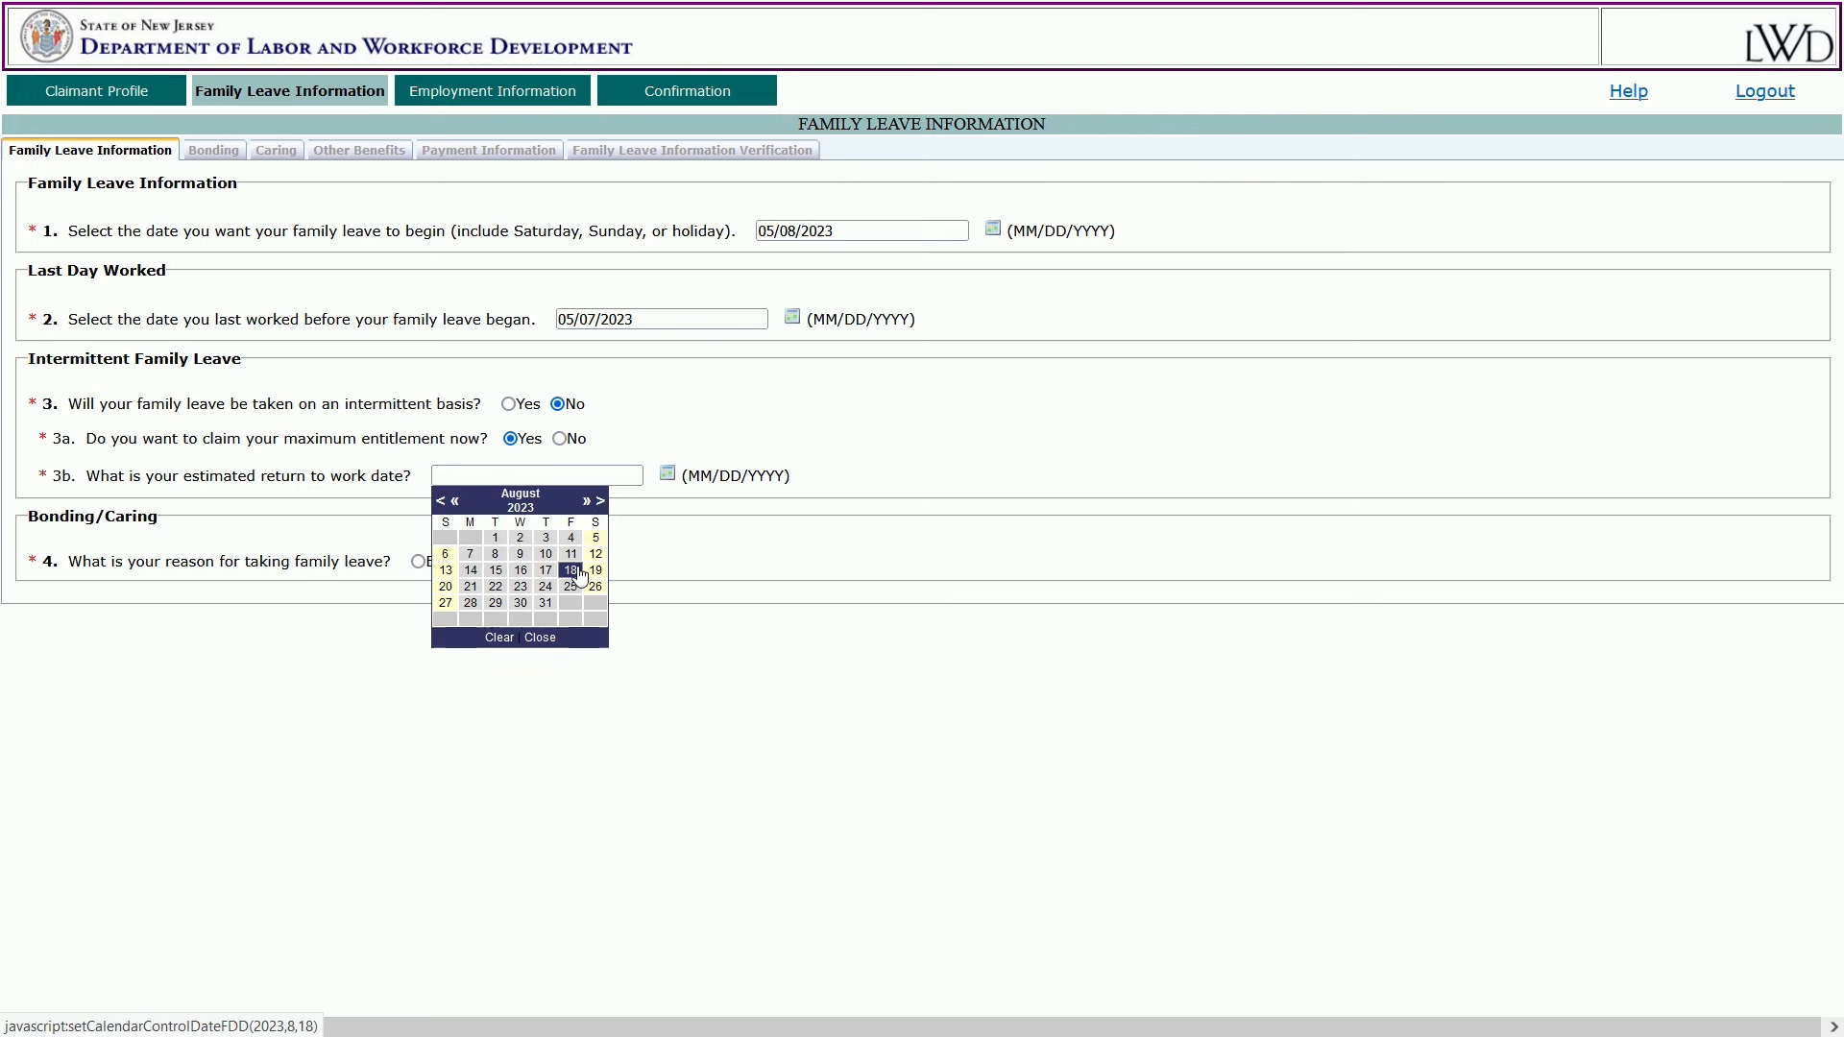
pyautogui.click(576, 570)
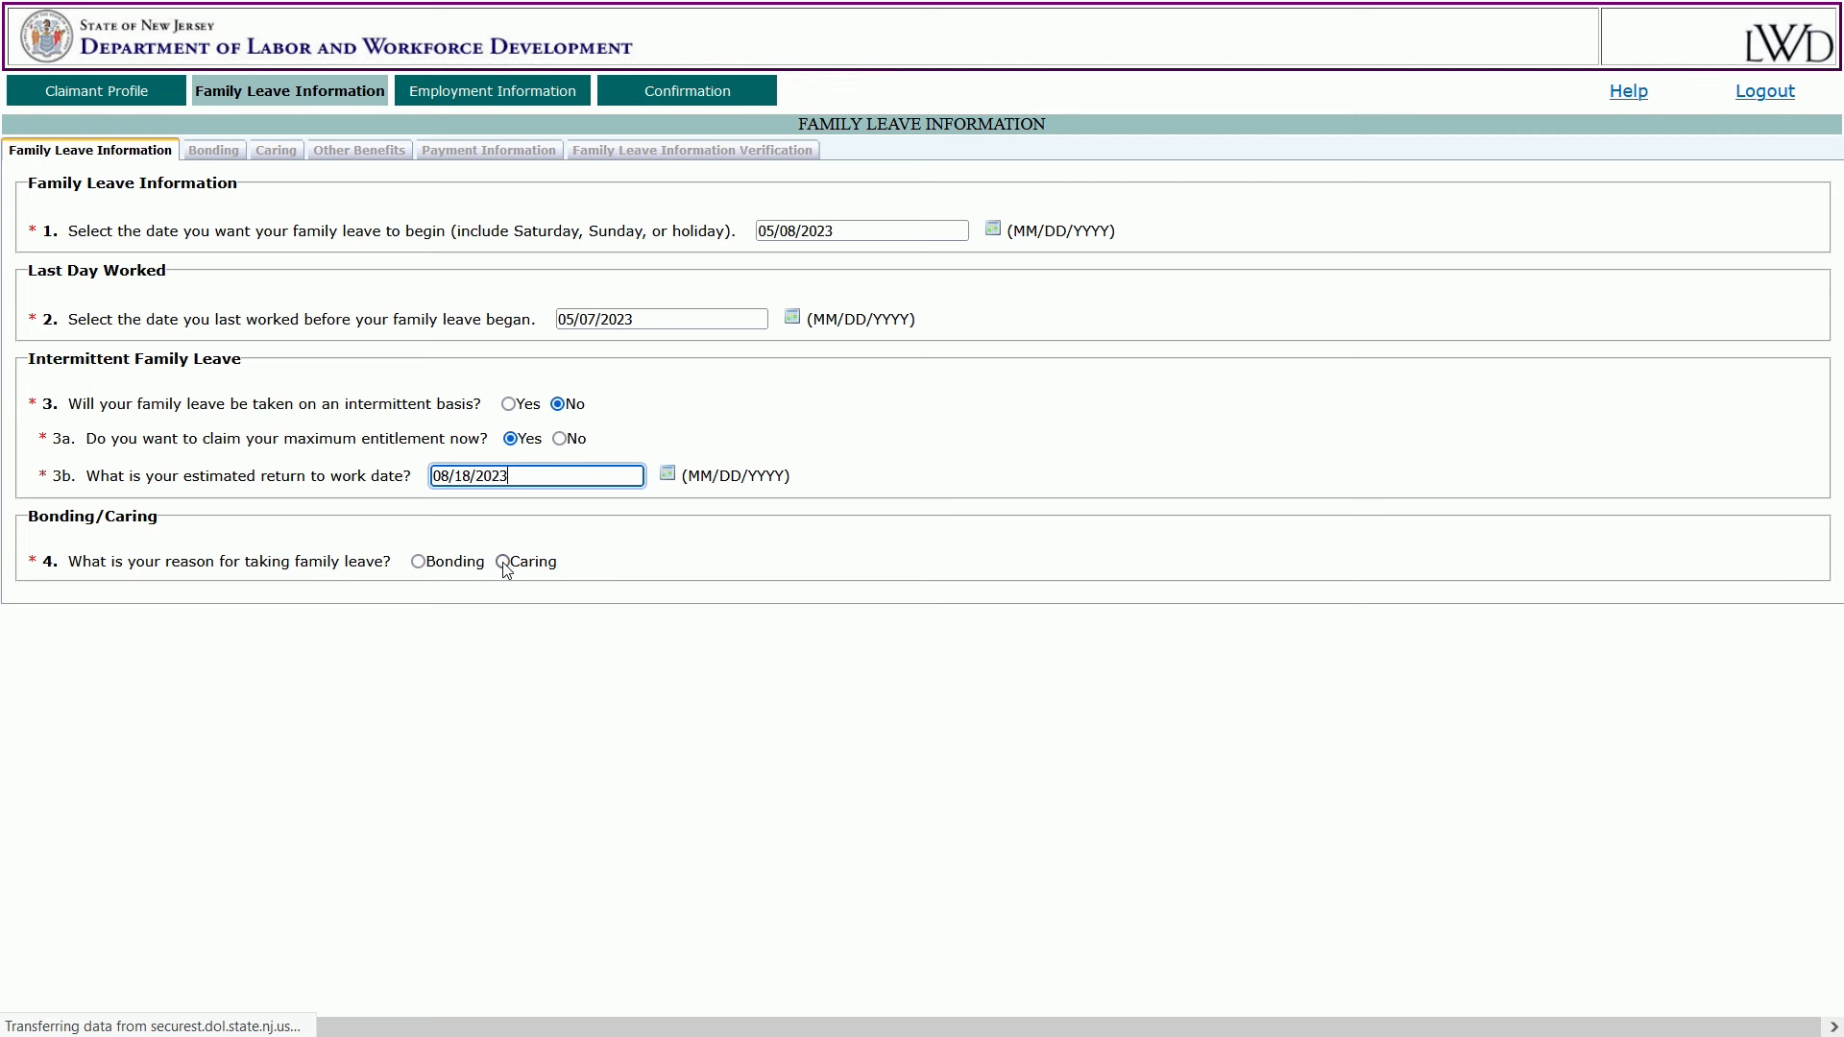
# Choose Bonding as the reason for leave and submit the page.
pyautogui.click(418, 561)
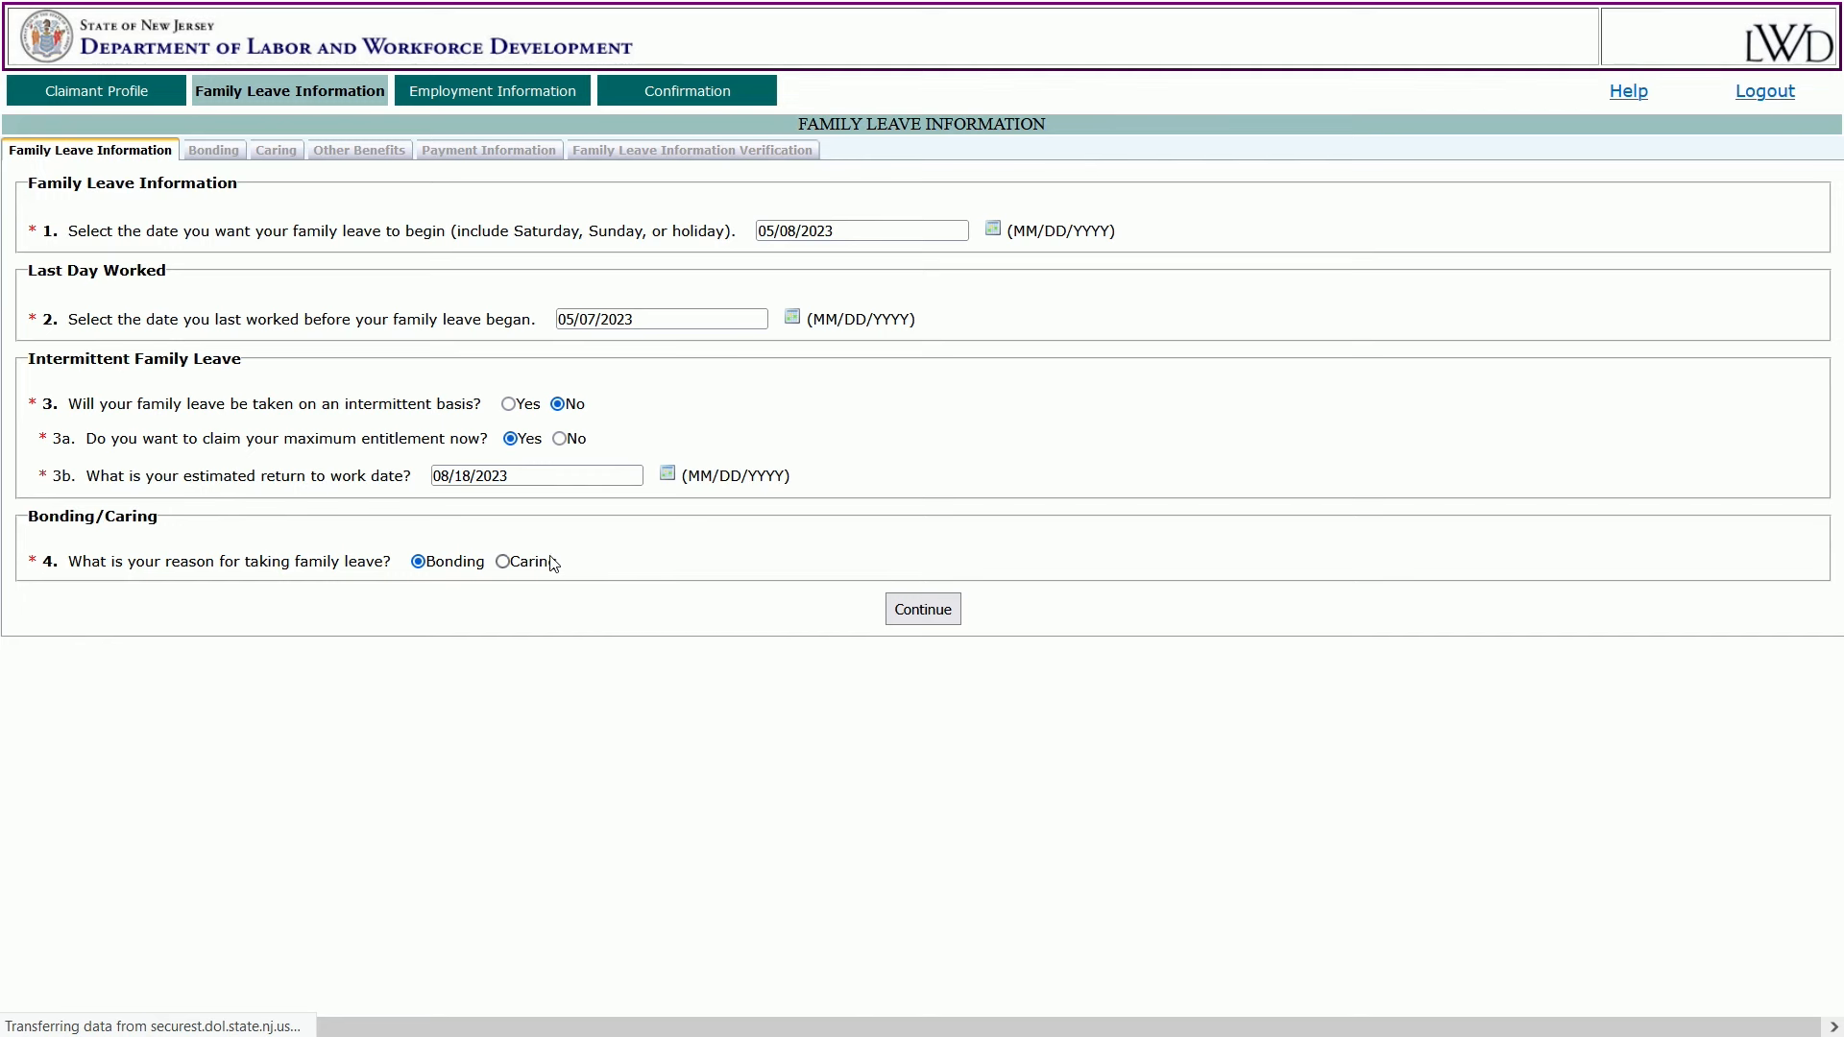
pyautogui.click(504, 562)
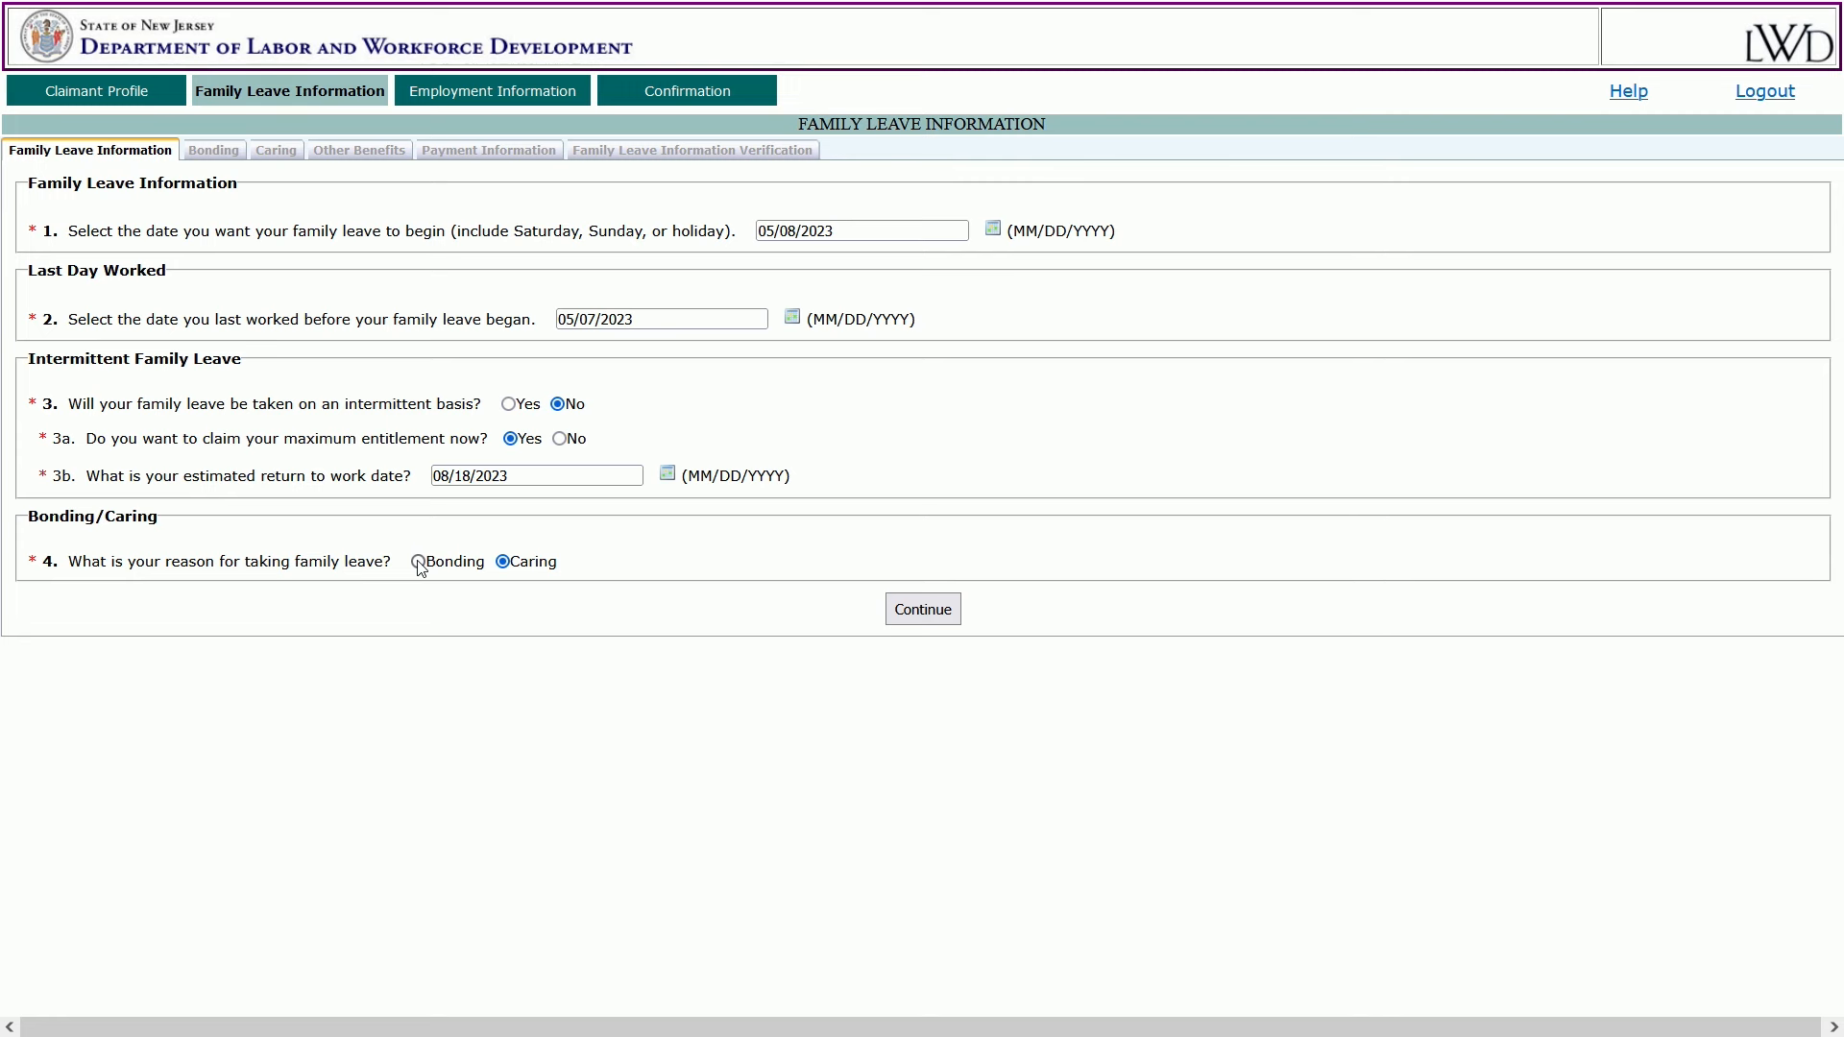
pyautogui.click(418, 561)
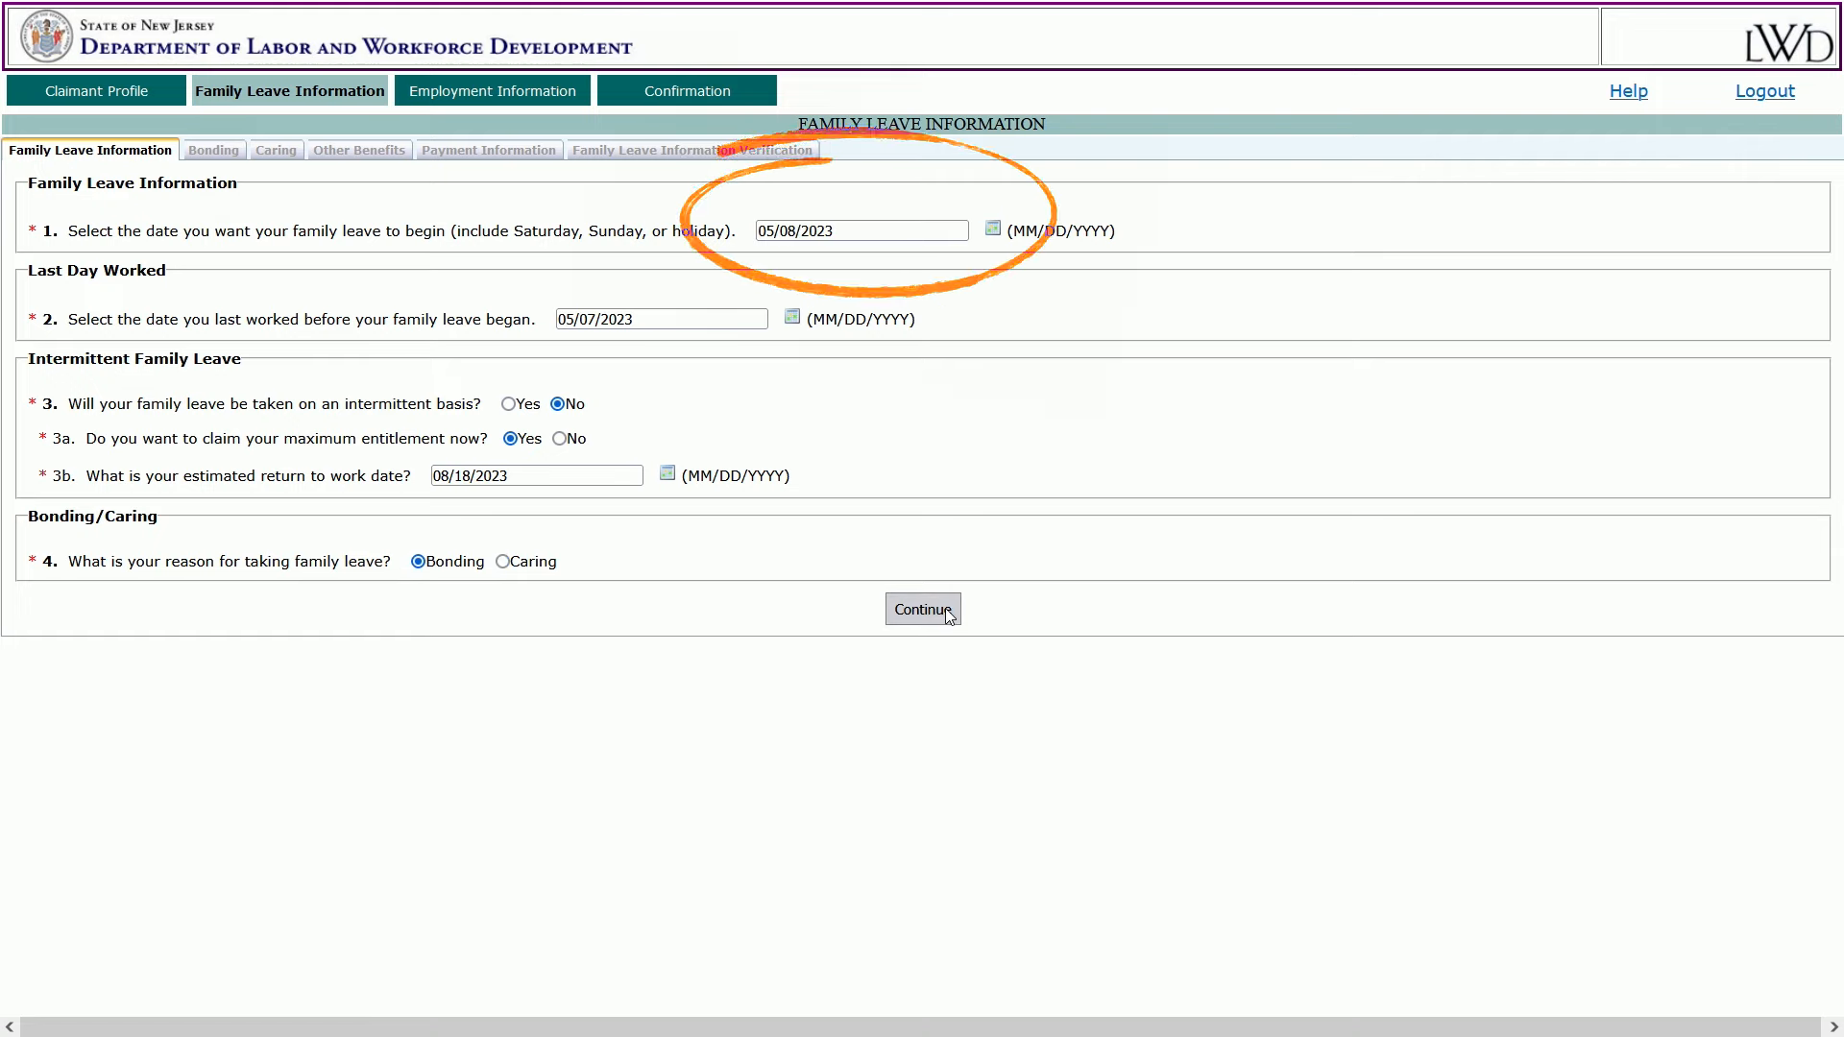
pyautogui.click(945, 607)
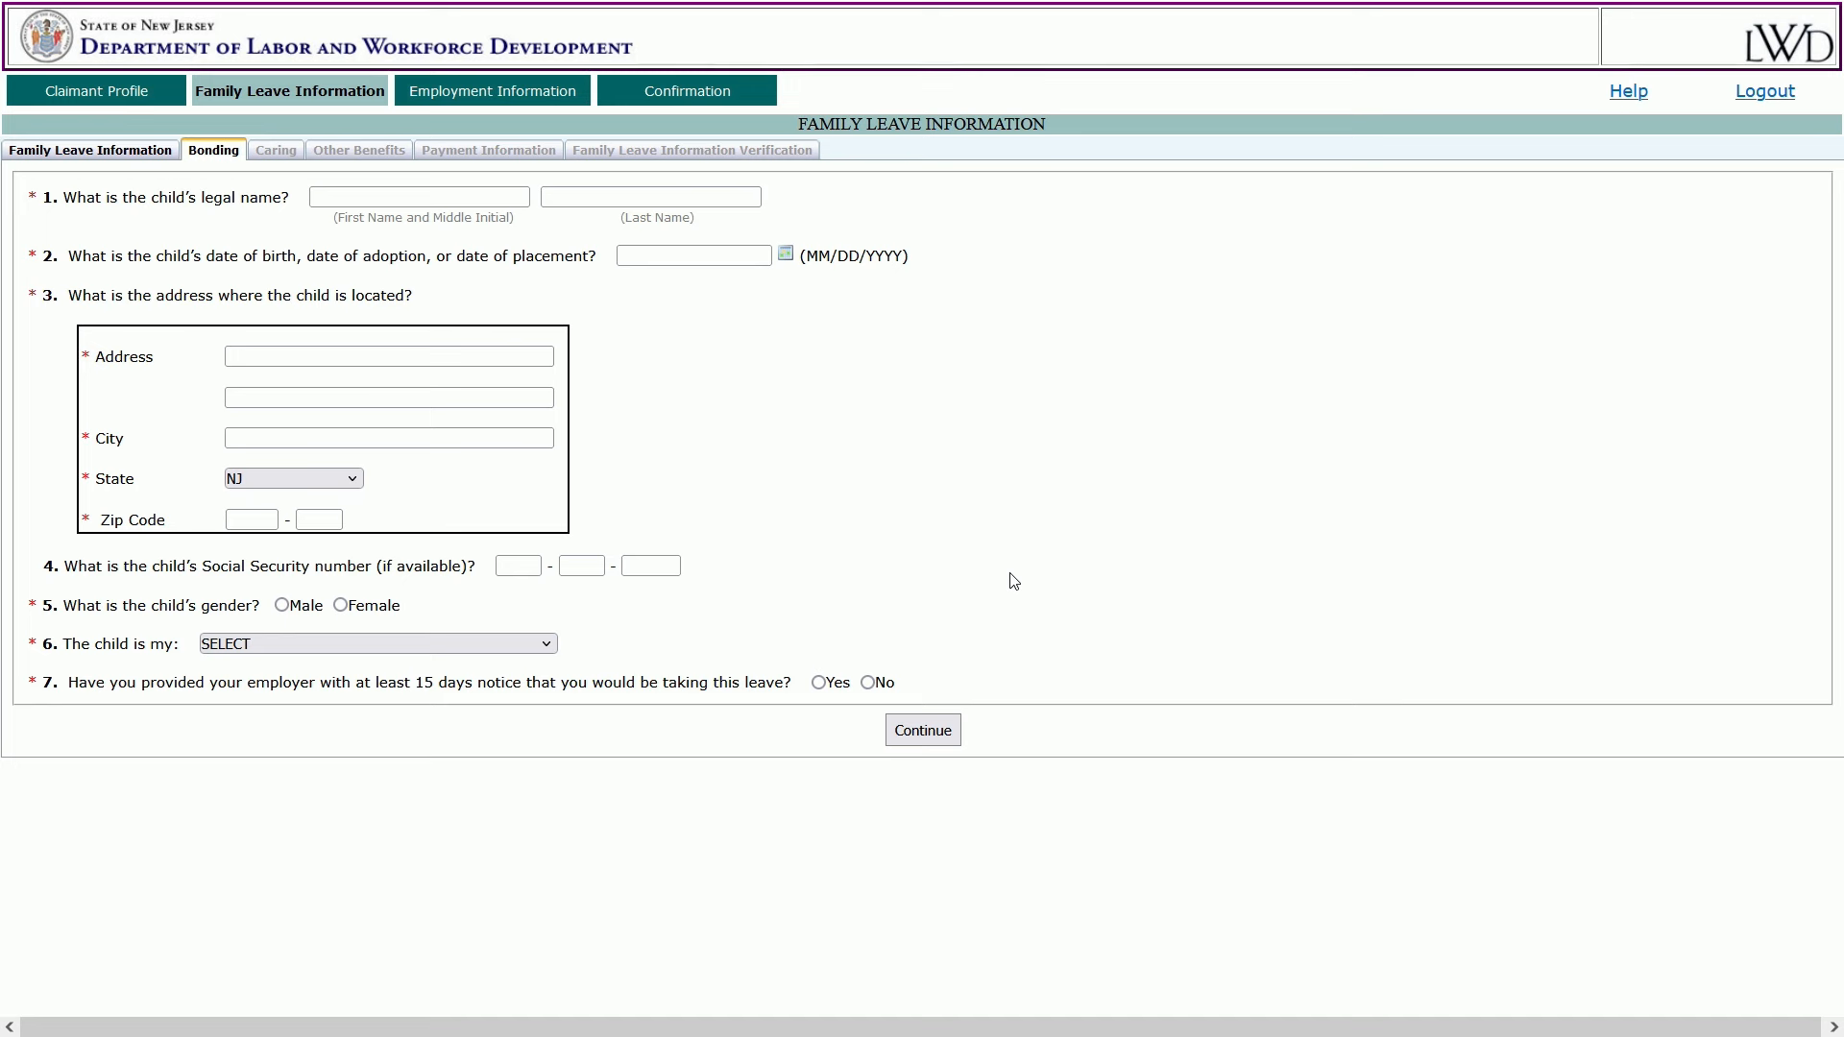
# Enter the child's first and last name, date 05/08/2023, and street address, city and zip.
pyautogui.click(474, 197)
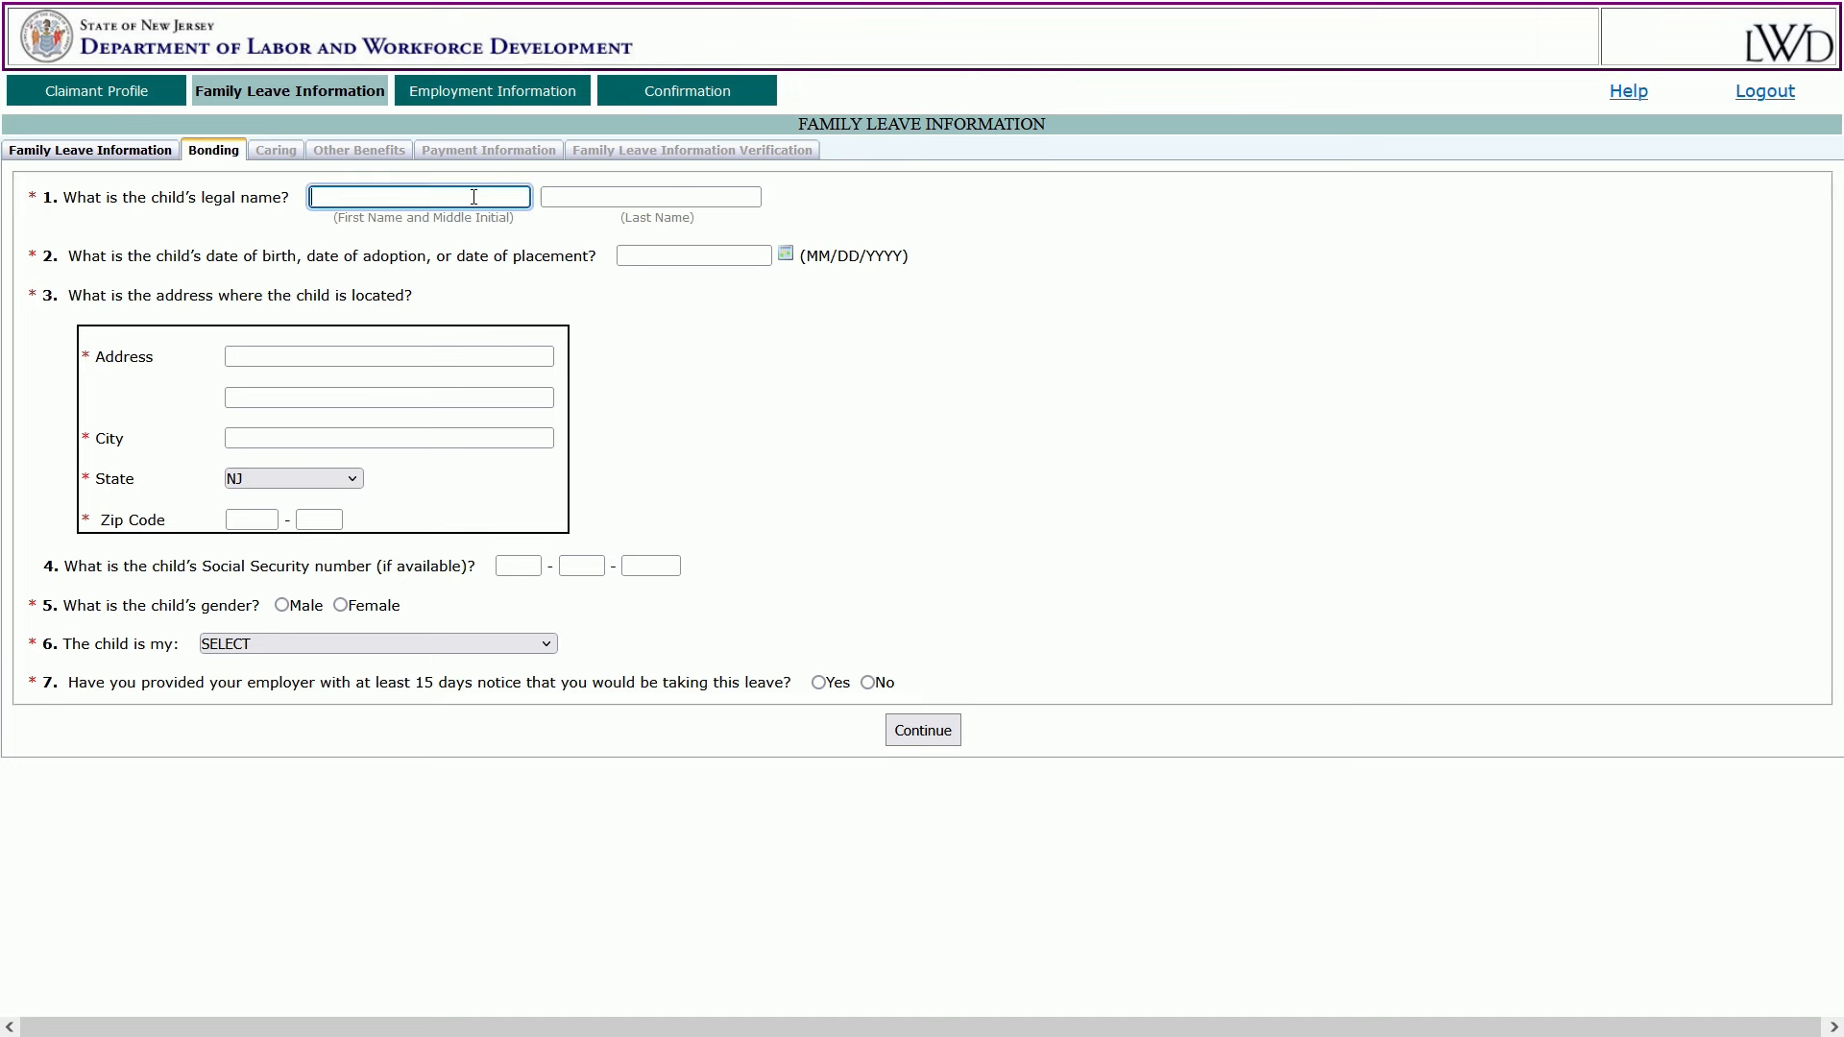
pyautogui.write('susan')
pyautogui.press('Tab')
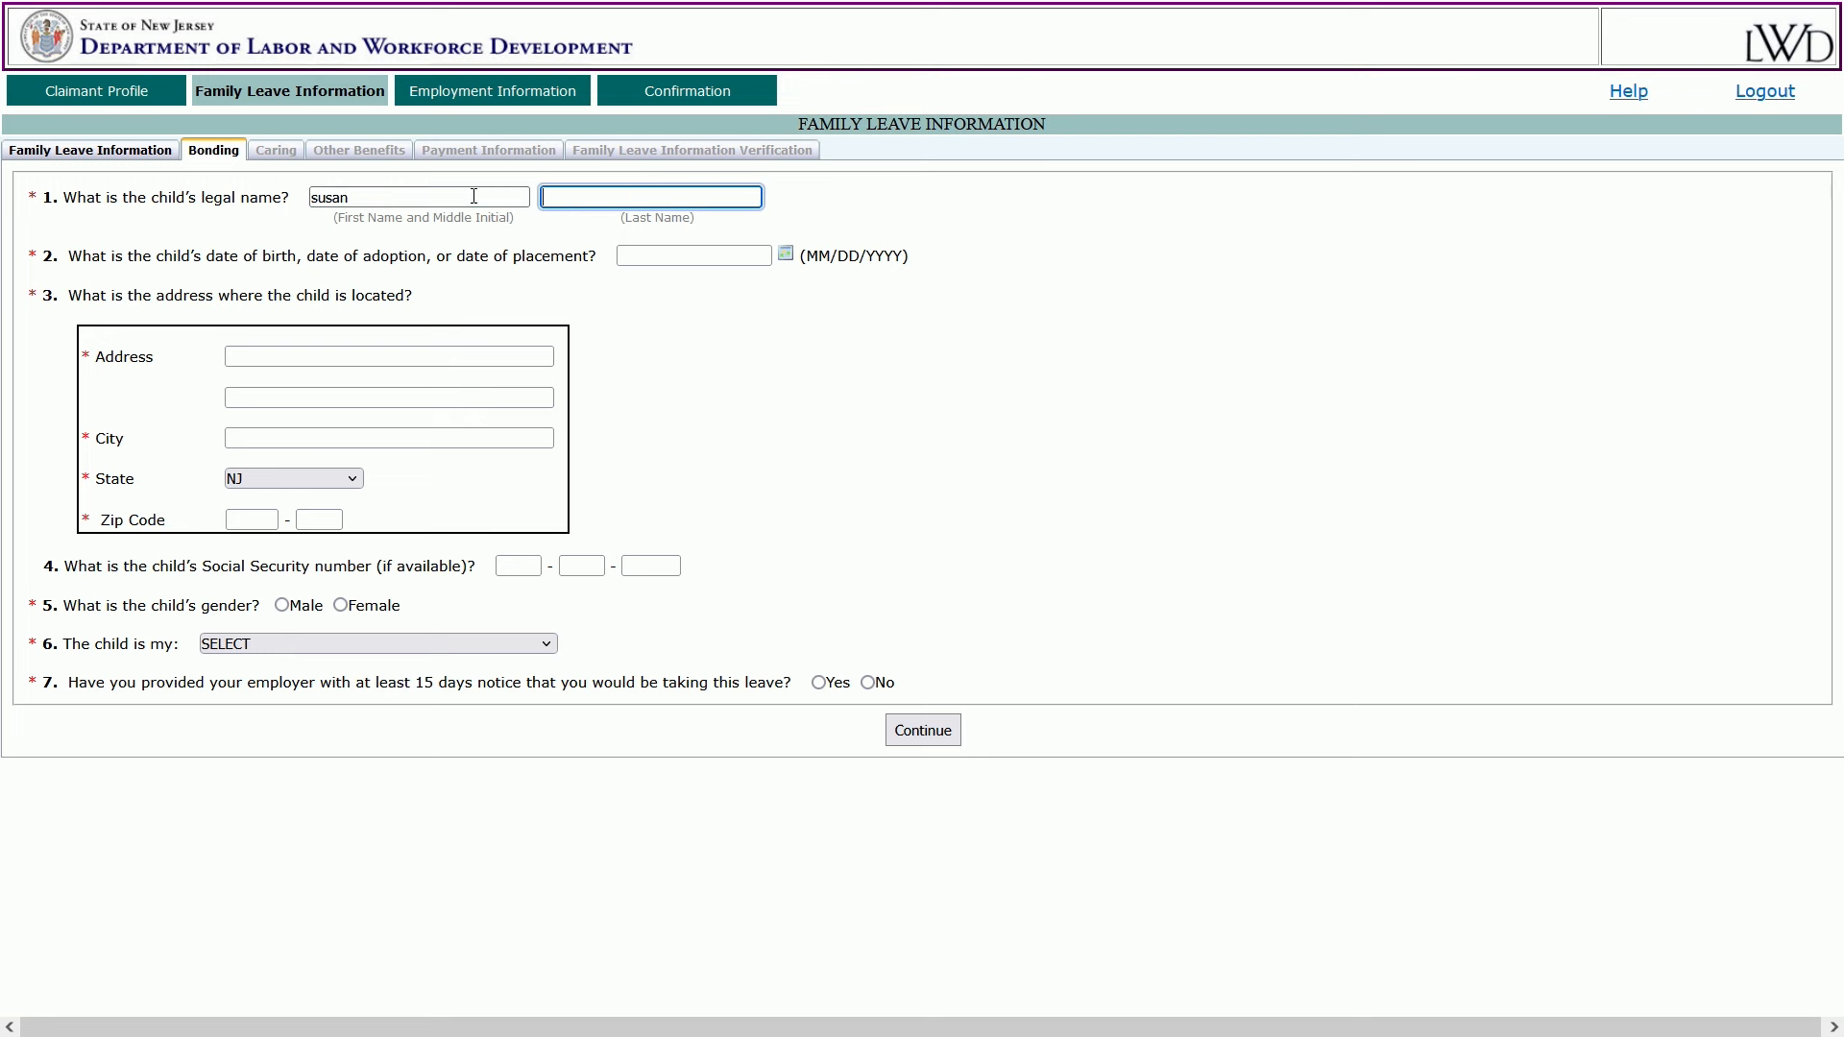
pyautogui.write('smith')
pyautogui.click(786, 254)
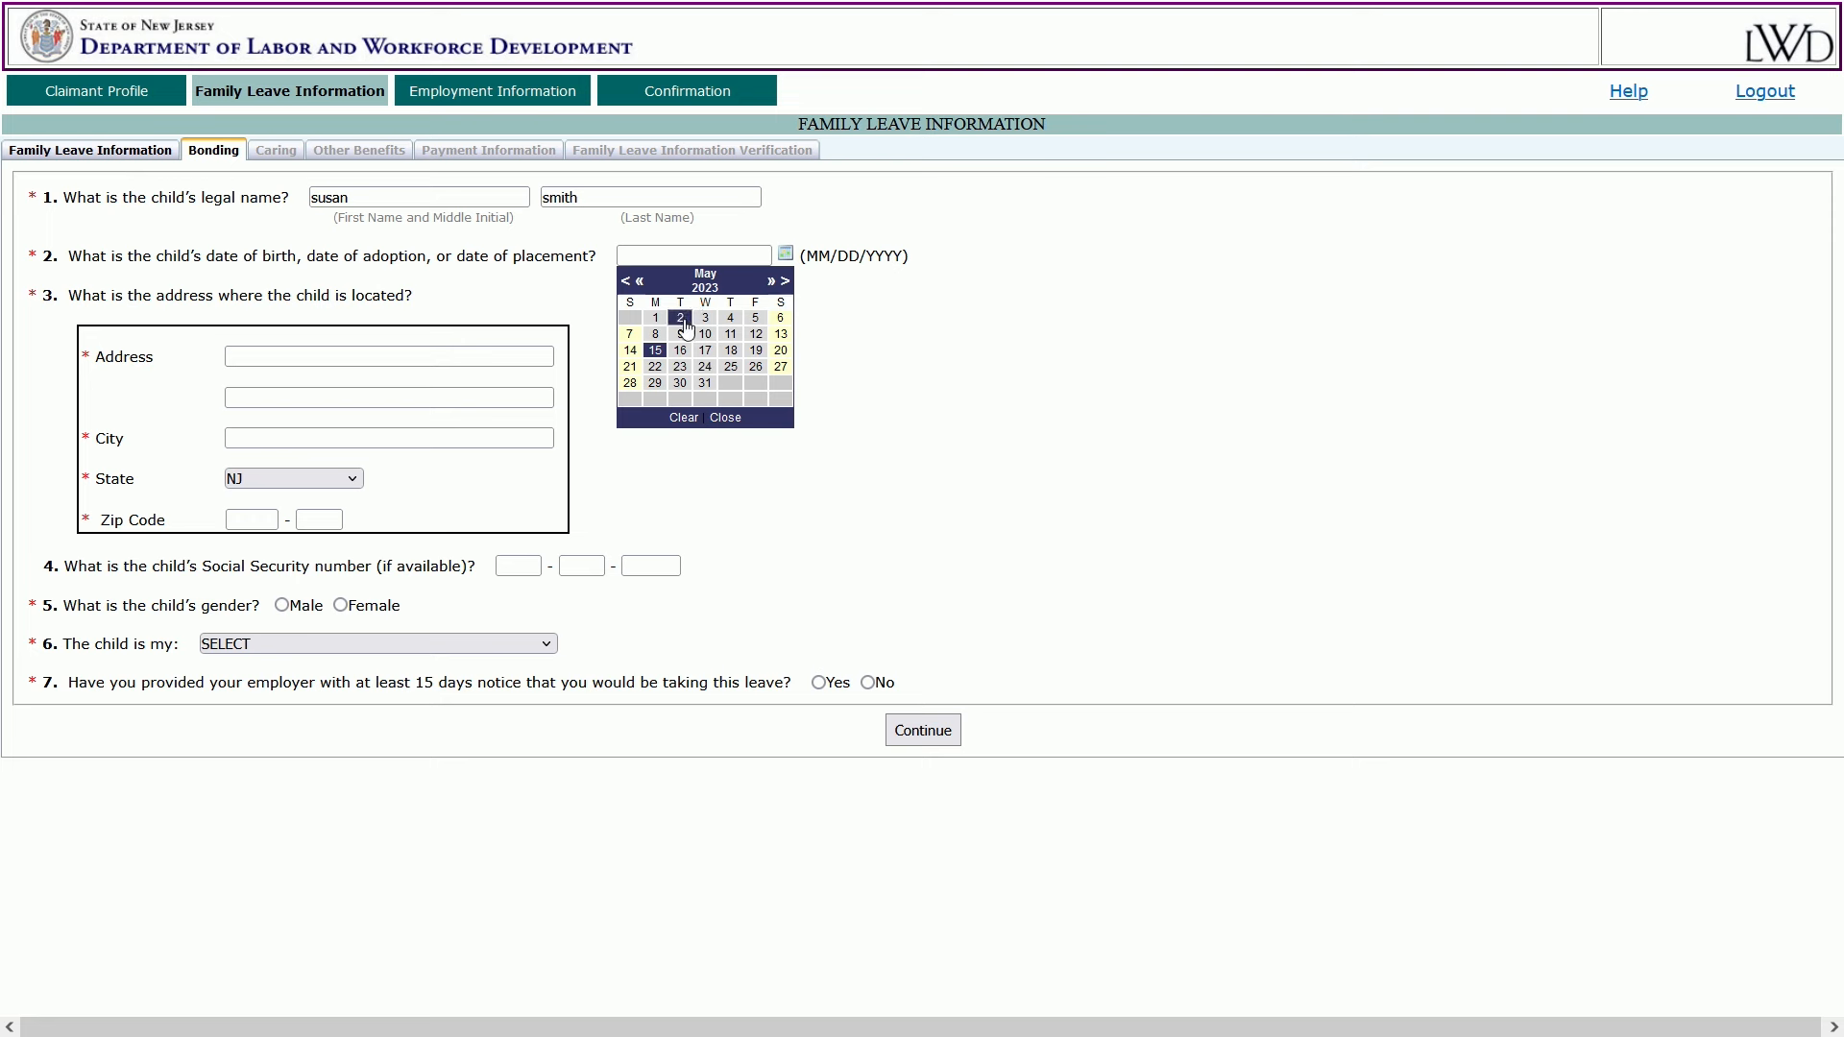
pyautogui.click(655, 341)
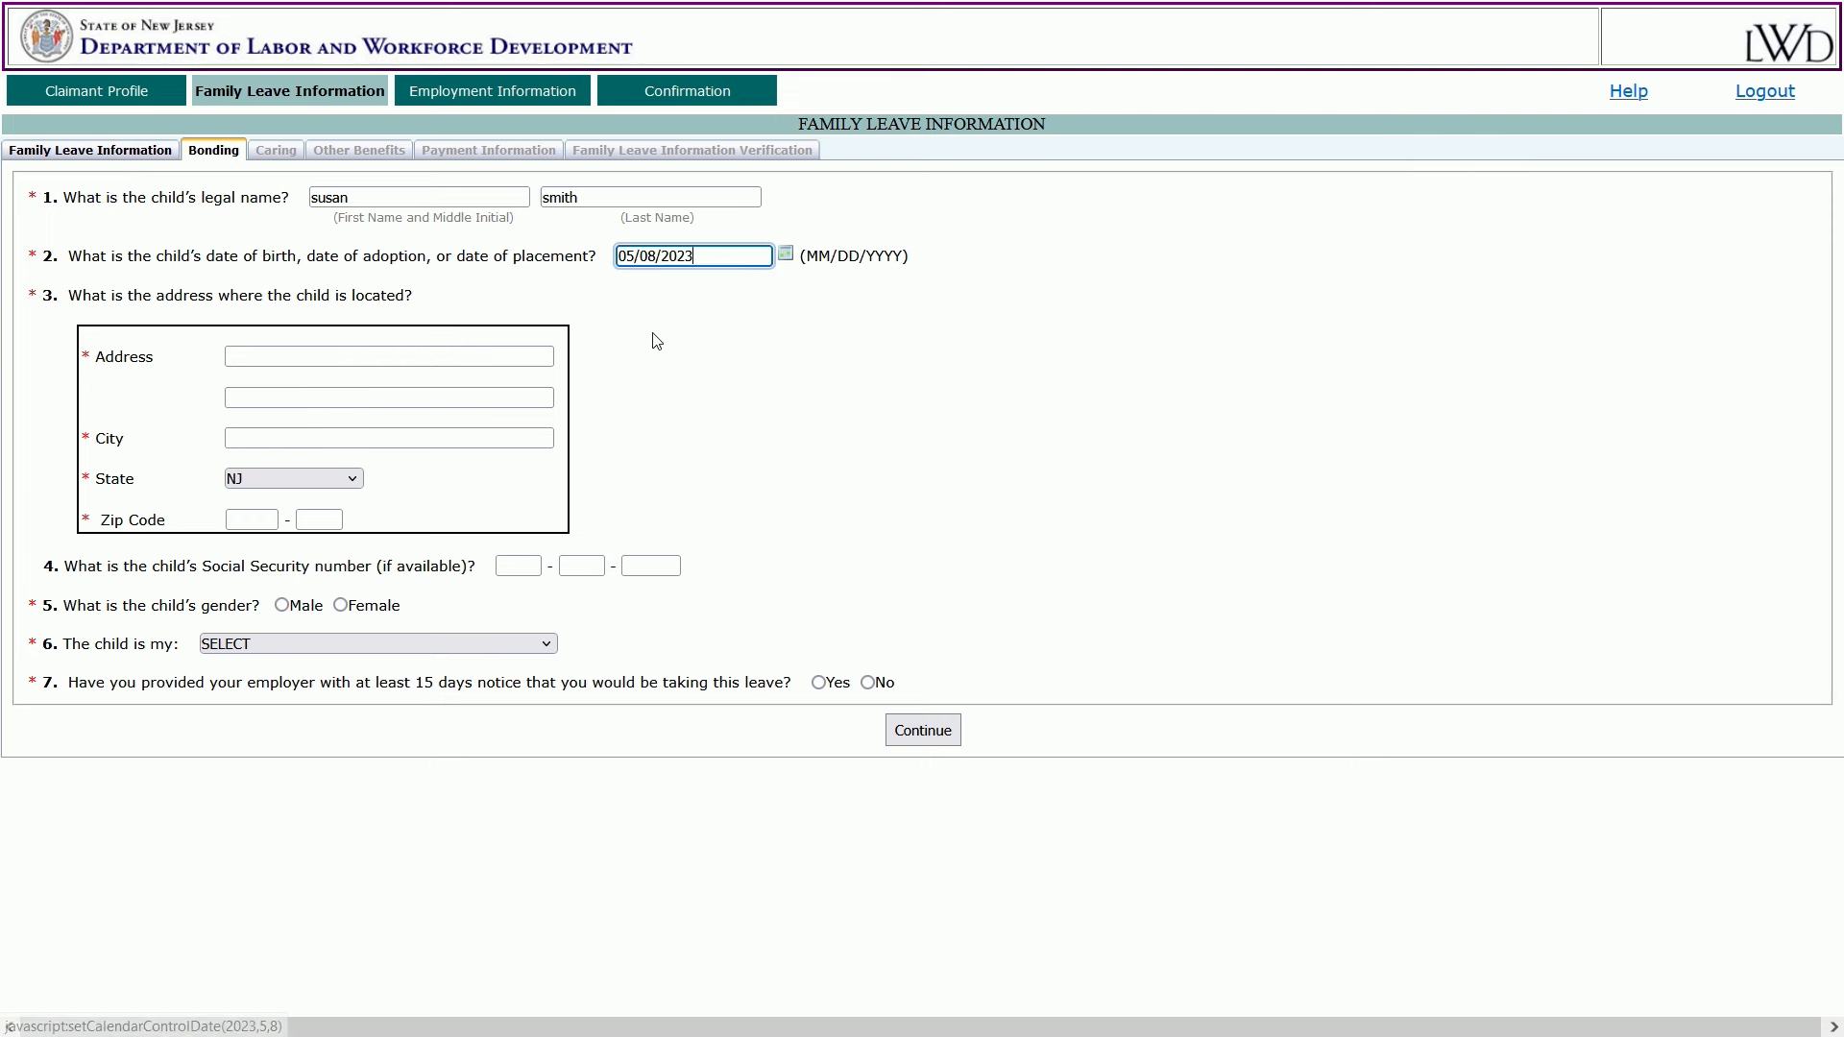
pyautogui.click(416, 355)
pyautogui.write('123 main street')
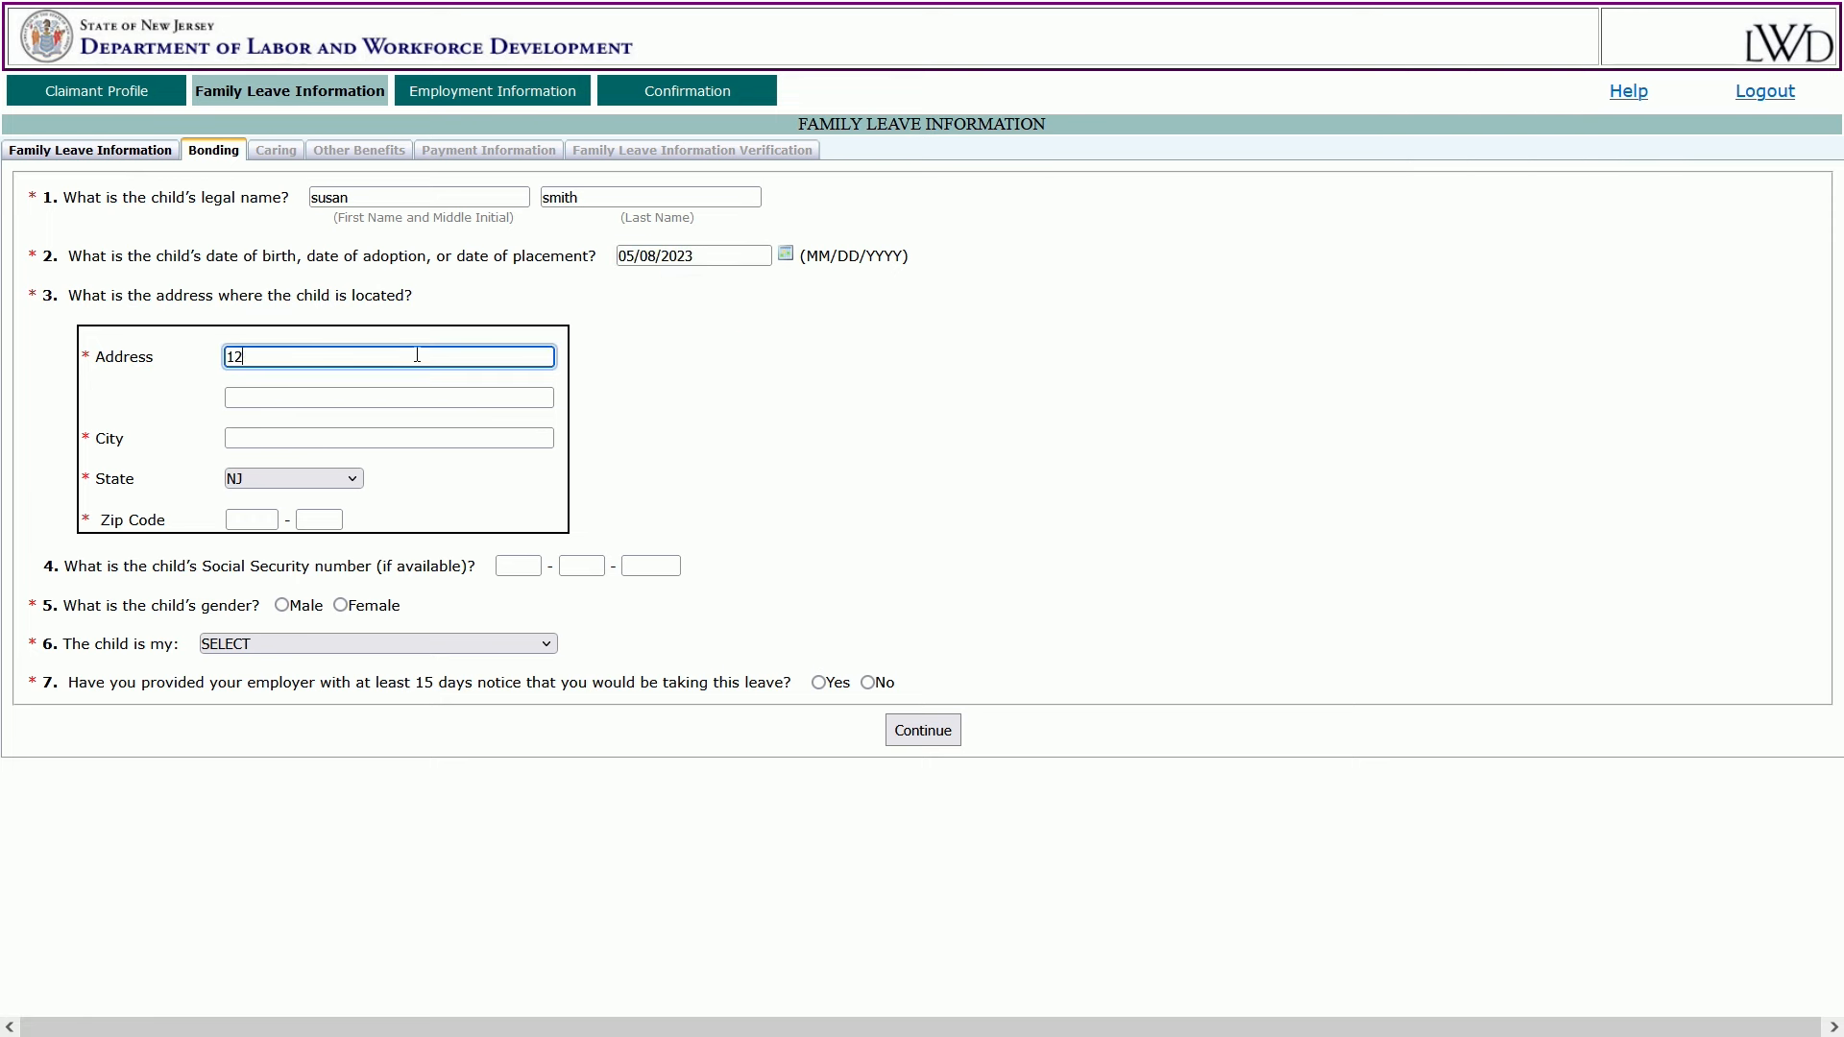
pyautogui.press('Tab')
pyautogui.write('trenton')
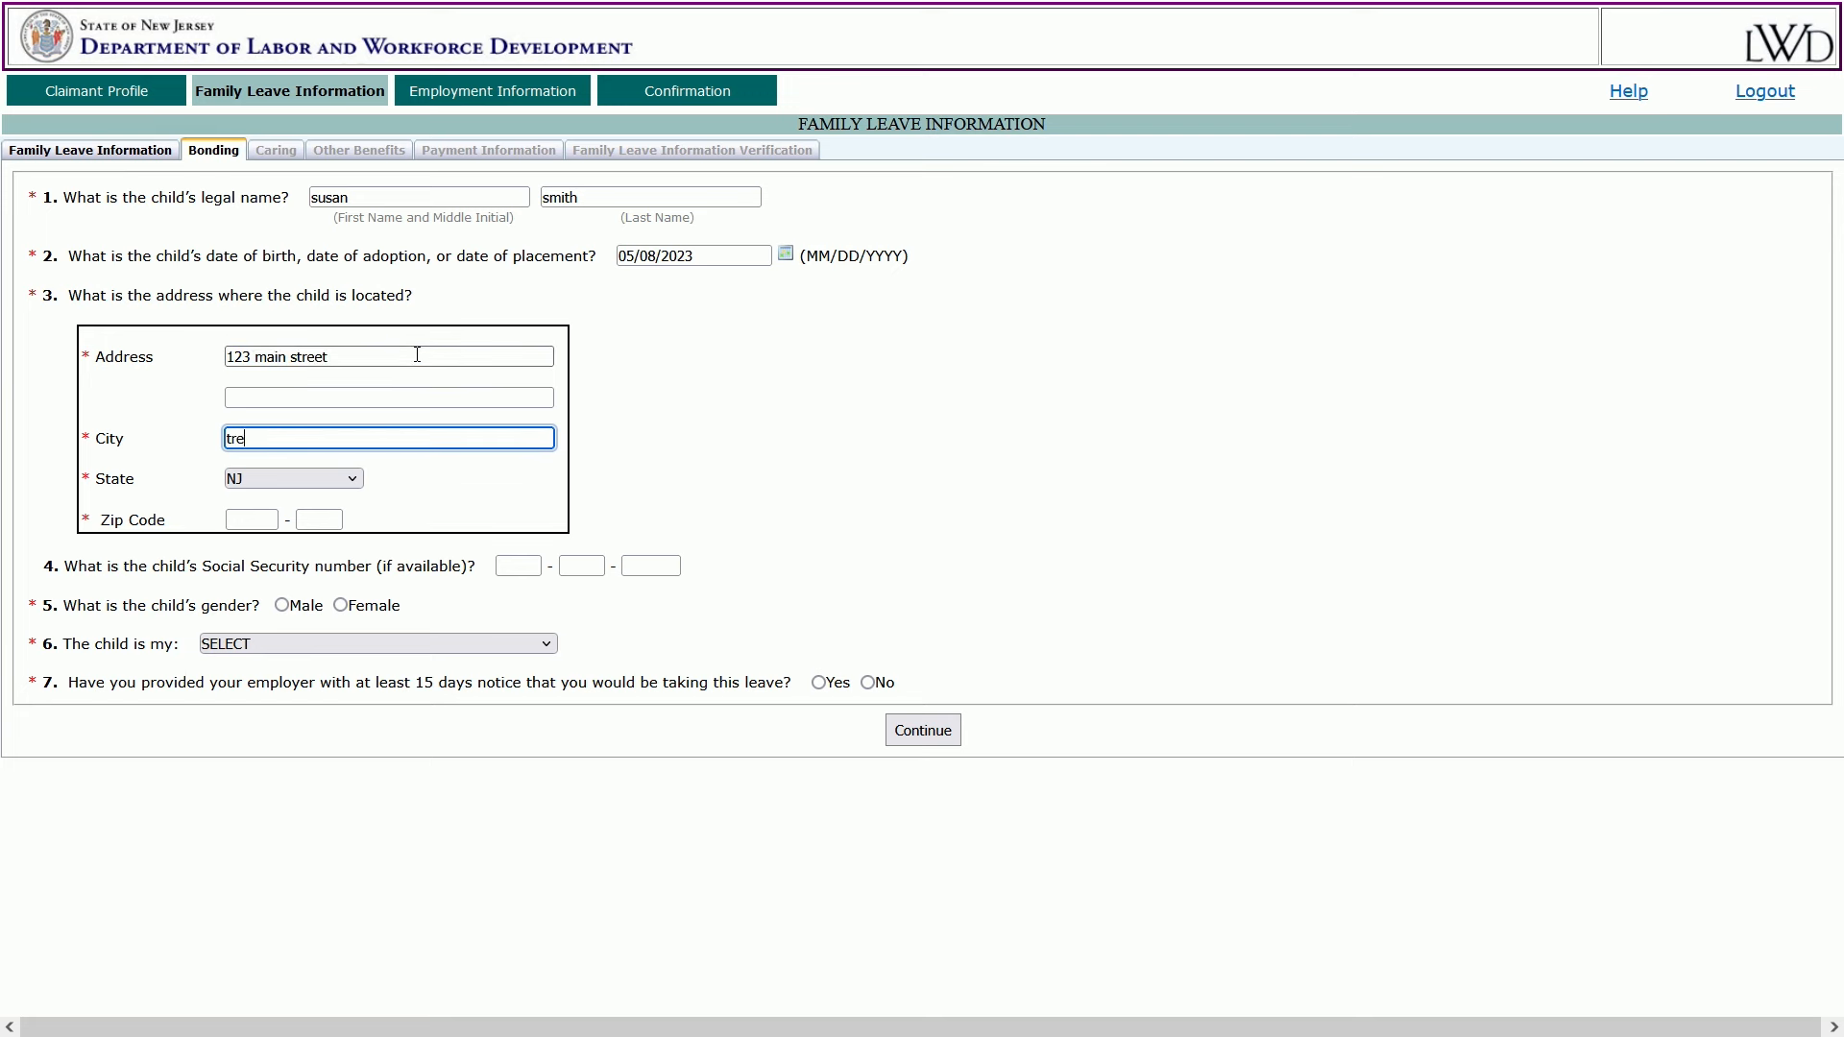
pyautogui.press('Tab')
pyautogui.press('Tab')
pyautogui.write('08625')
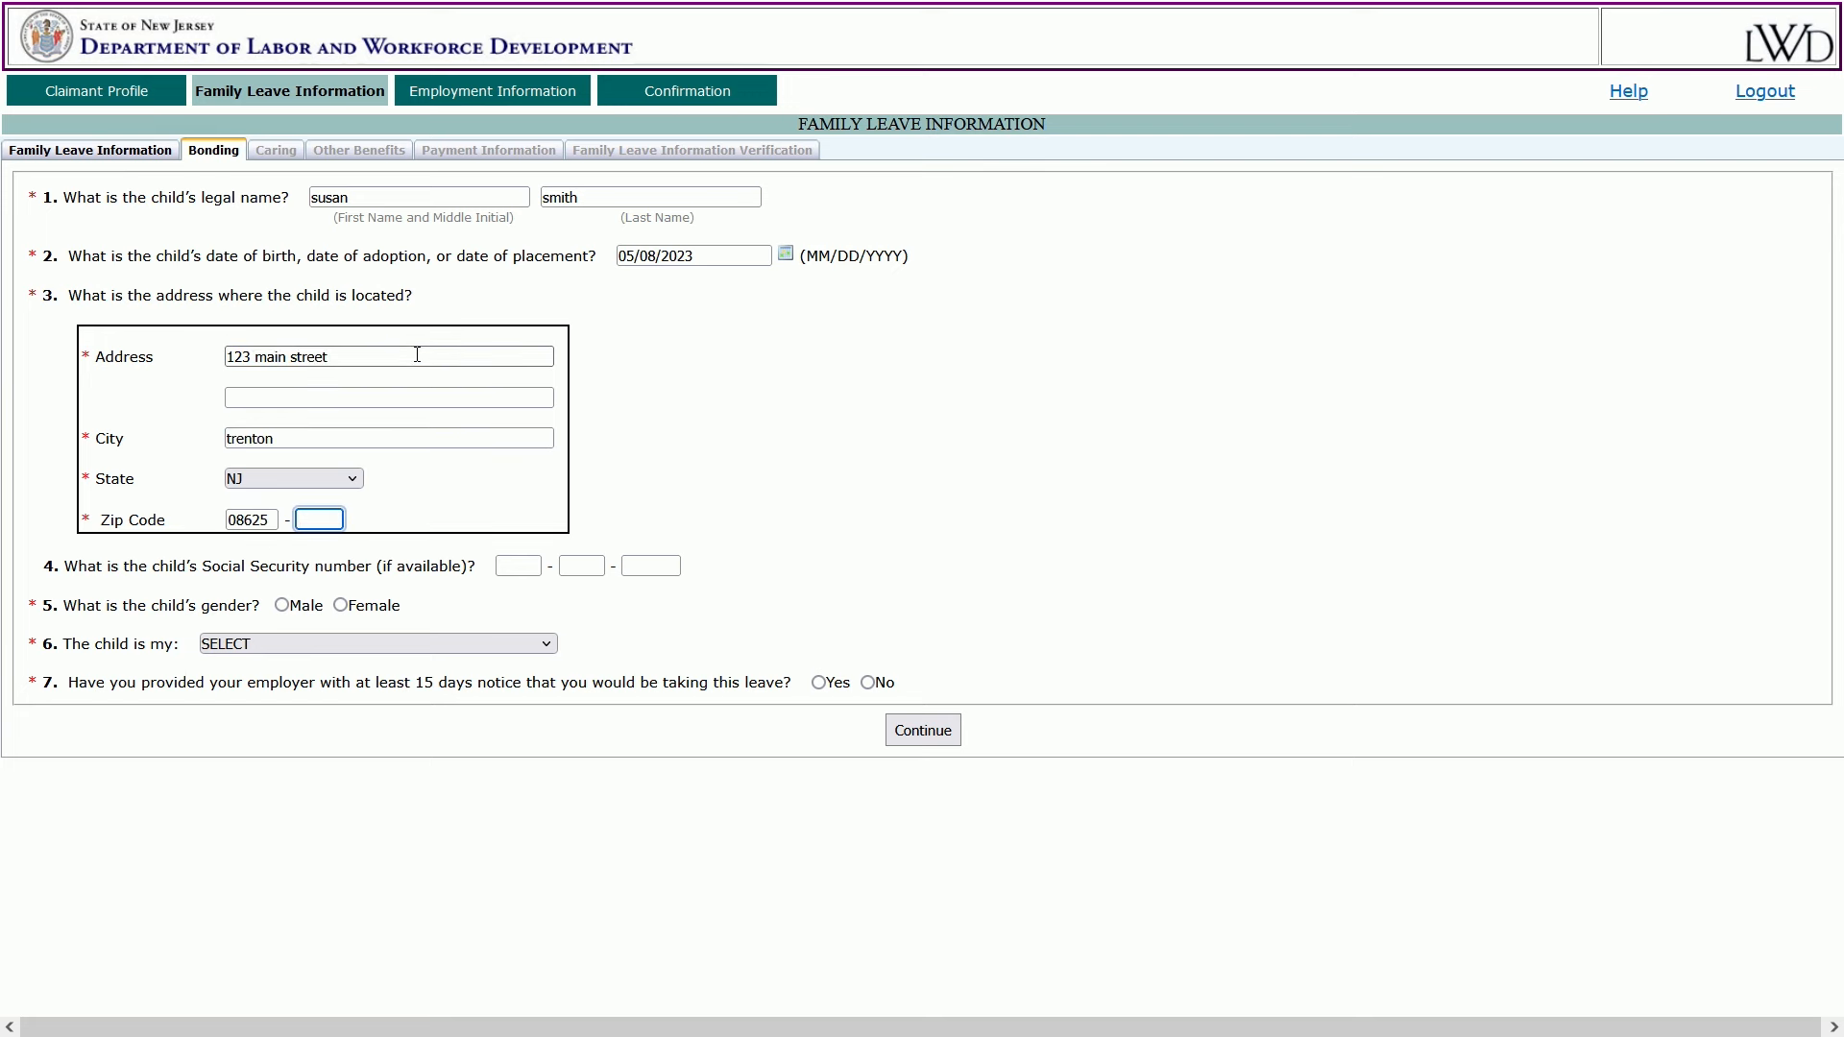
pyautogui.click(662, 566)
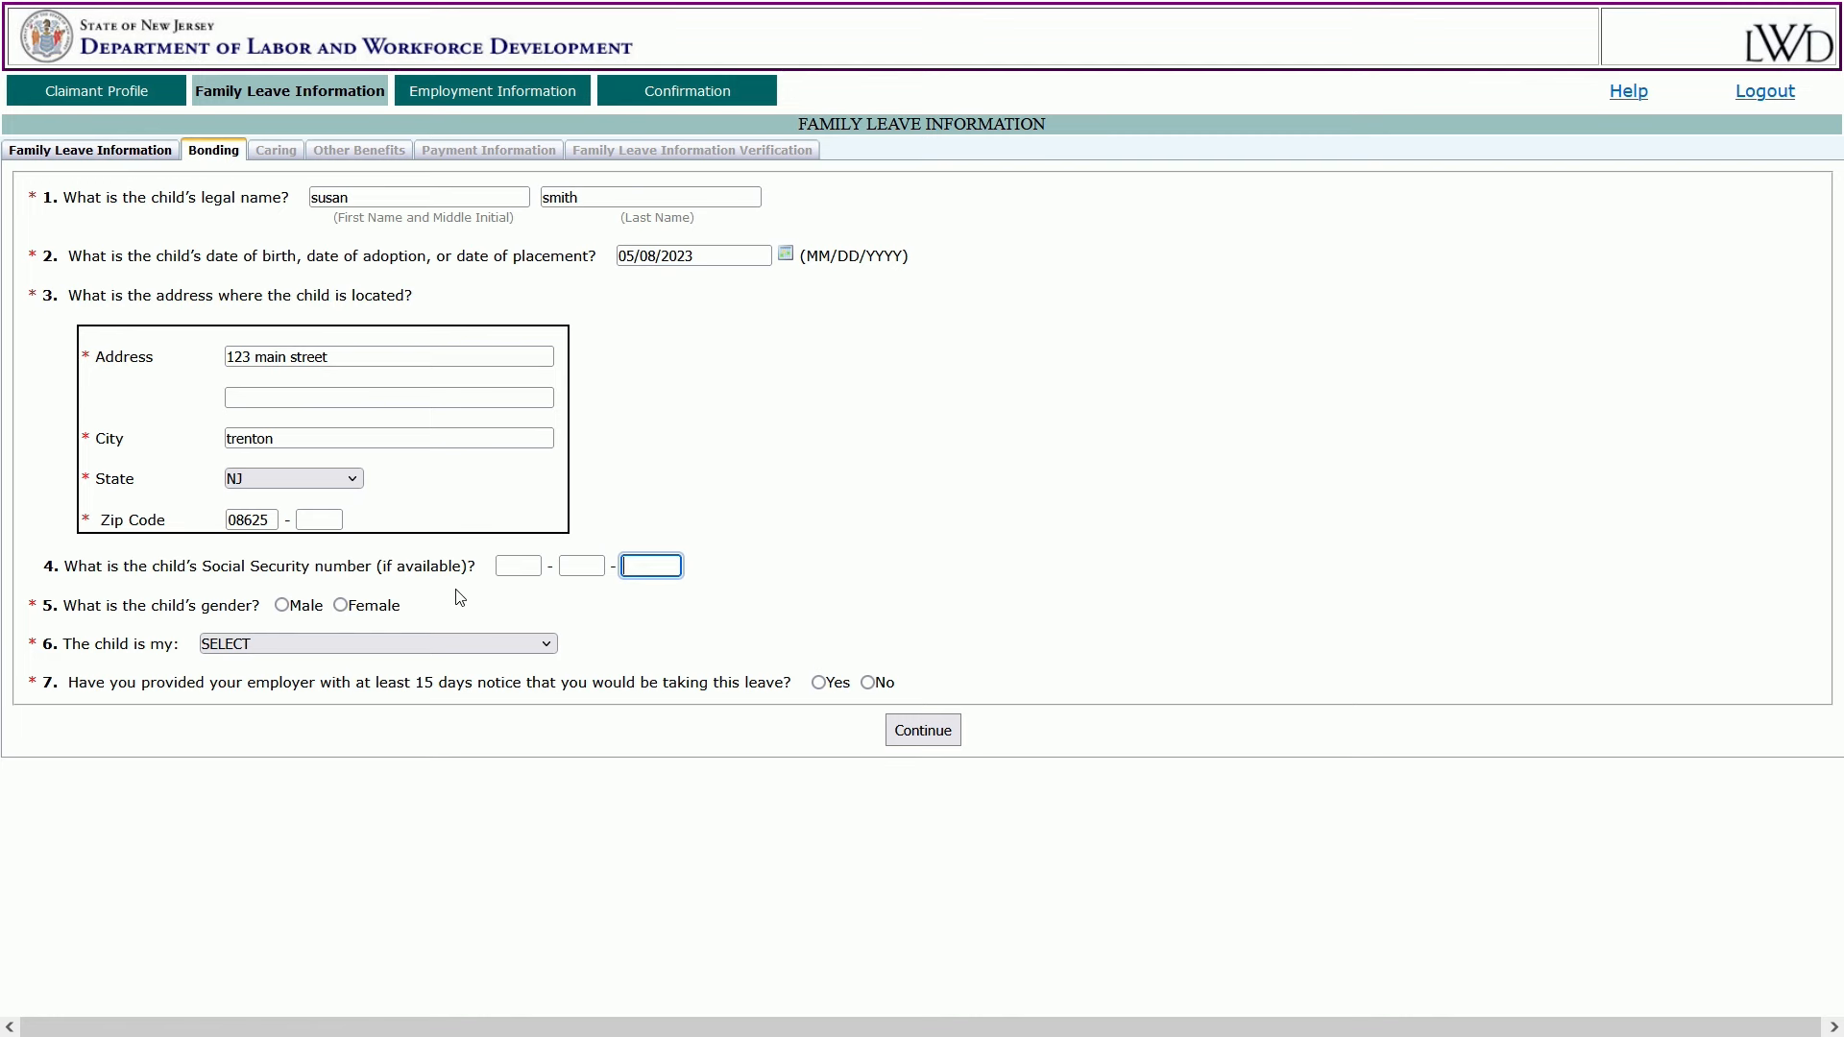
# Set the child's gender Female, relationship CHILD, and employer 15-day notice No.
pyautogui.click(340, 605)
pyautogui.click(548, 646)
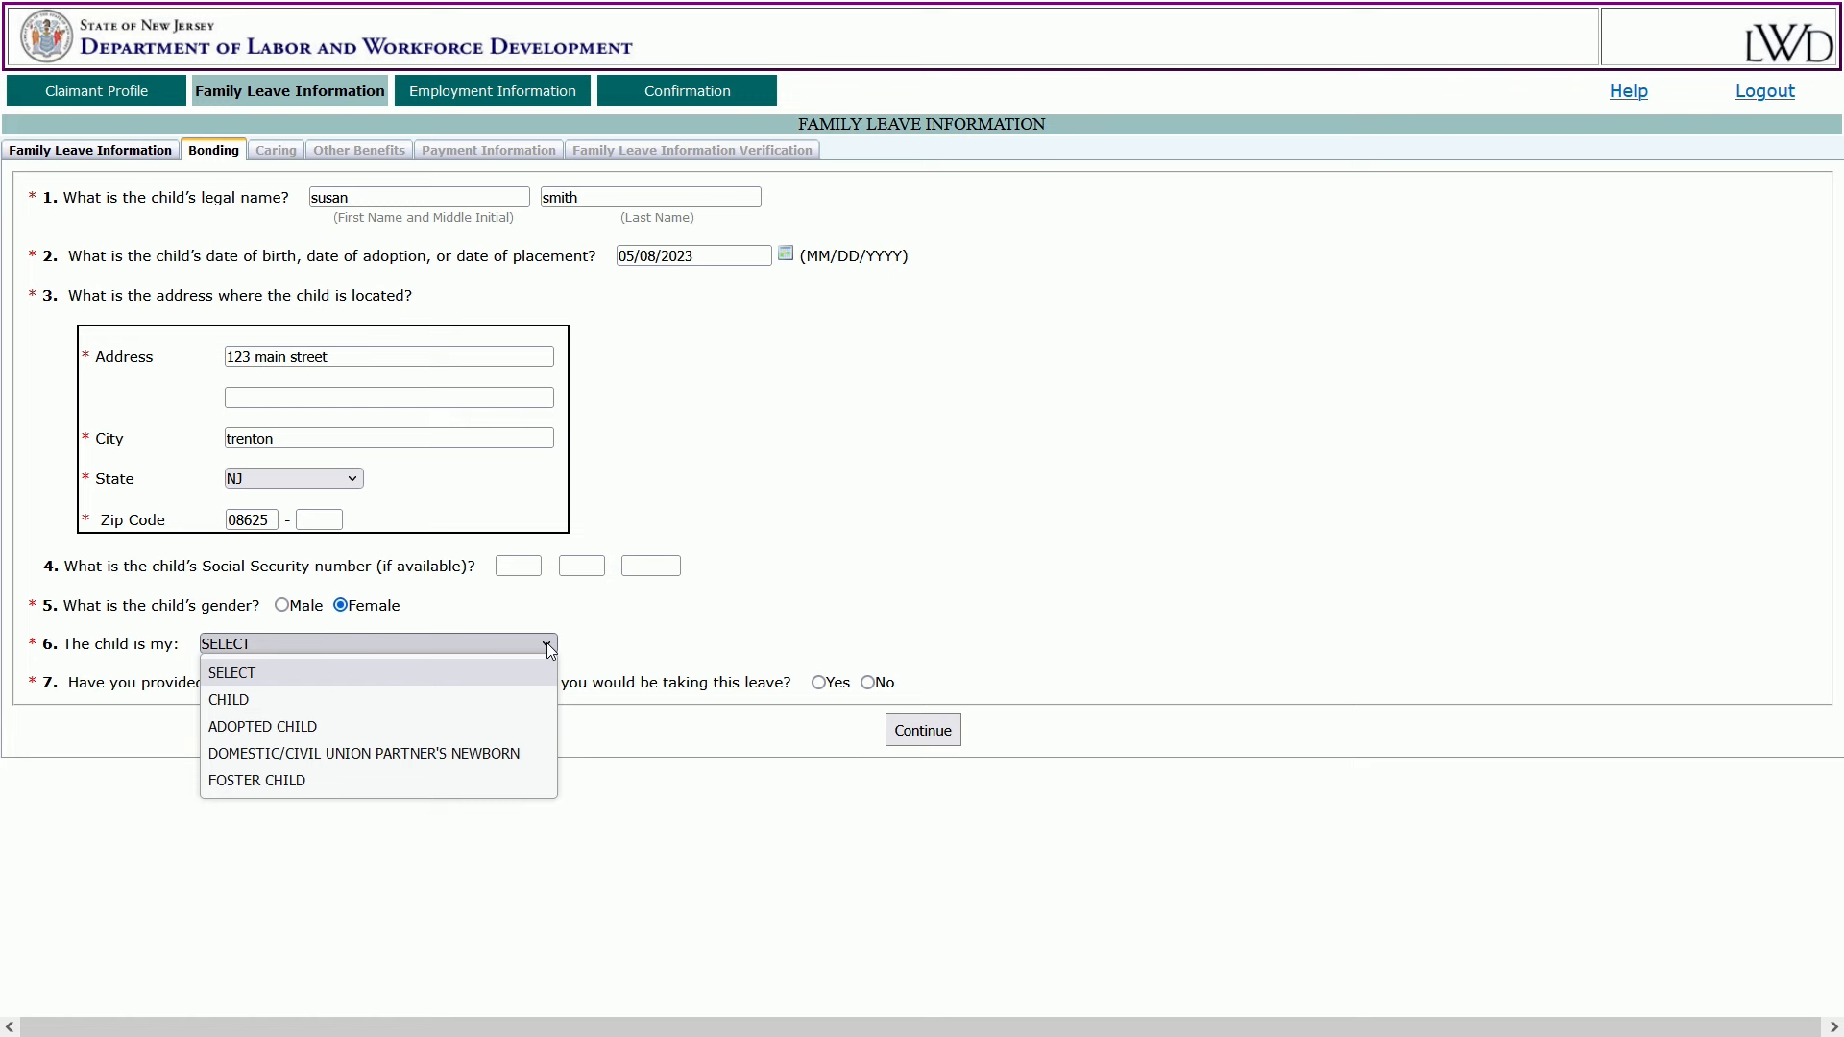
pyautogui.click(520, 699)
pyautogui.click(818, 683)
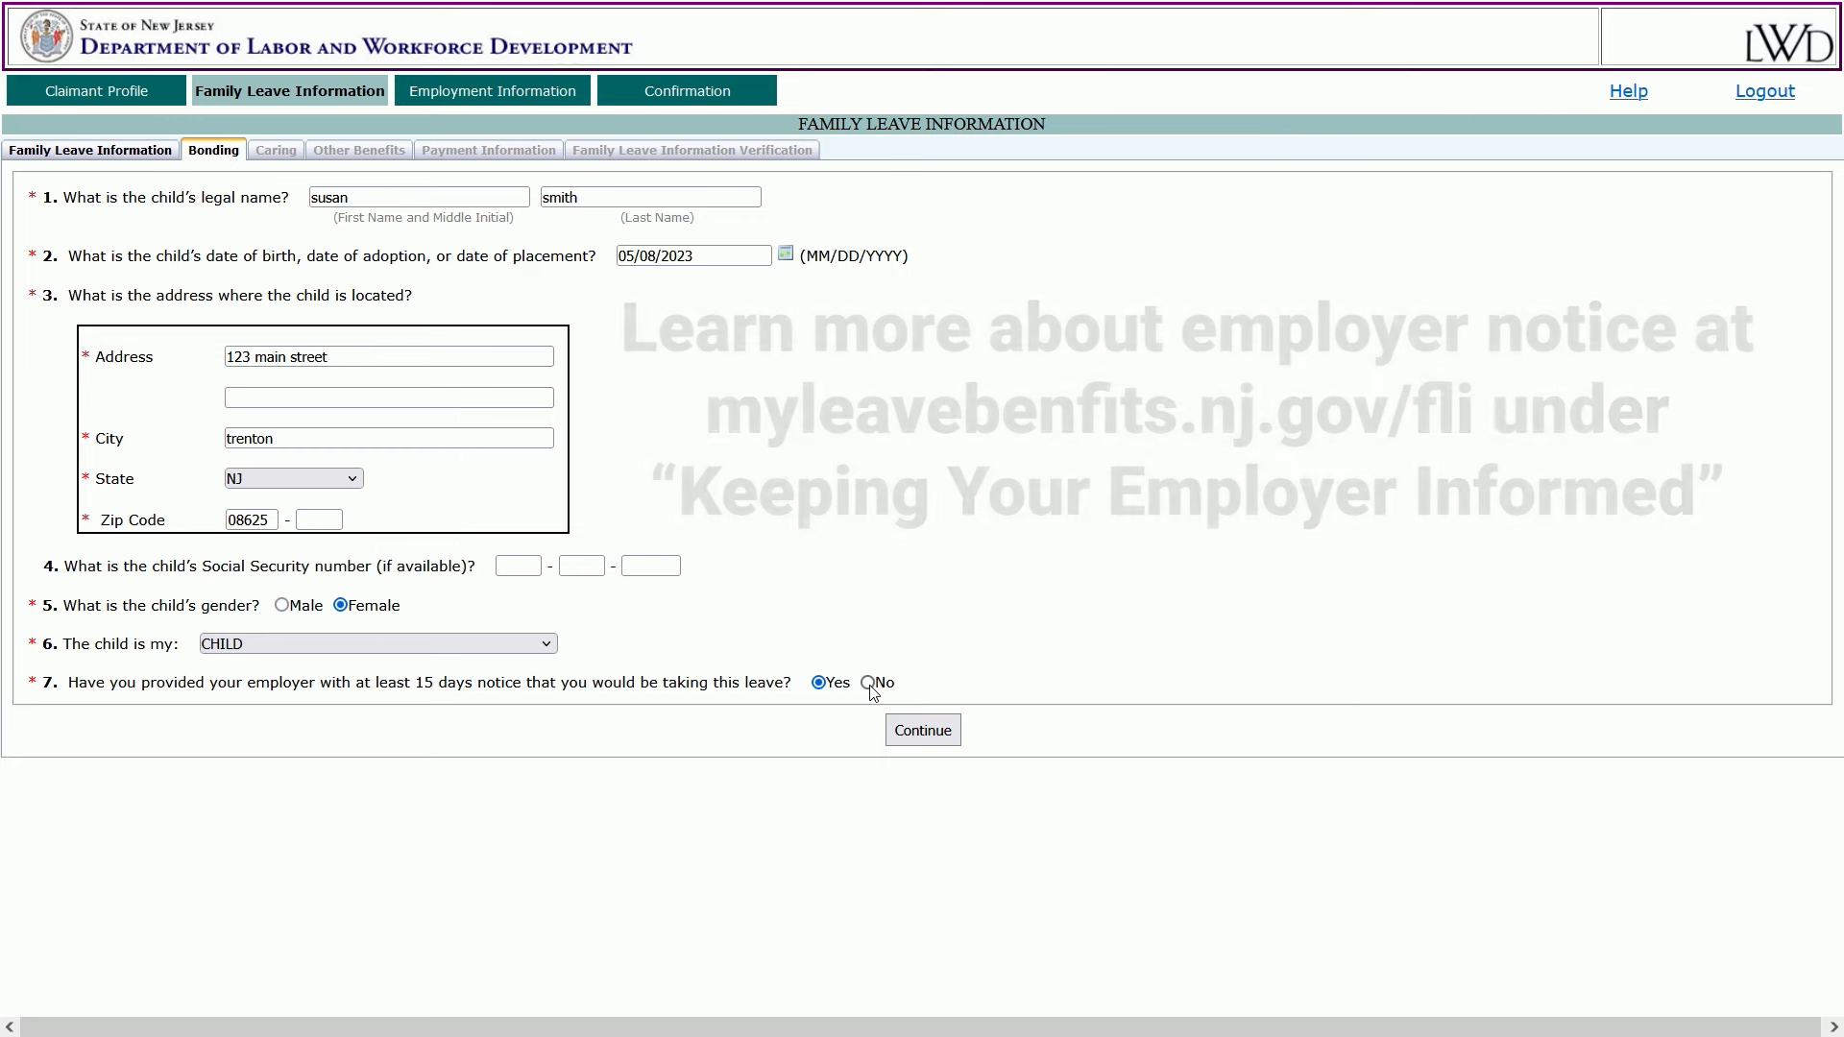
pyautogui.click(869, 683)
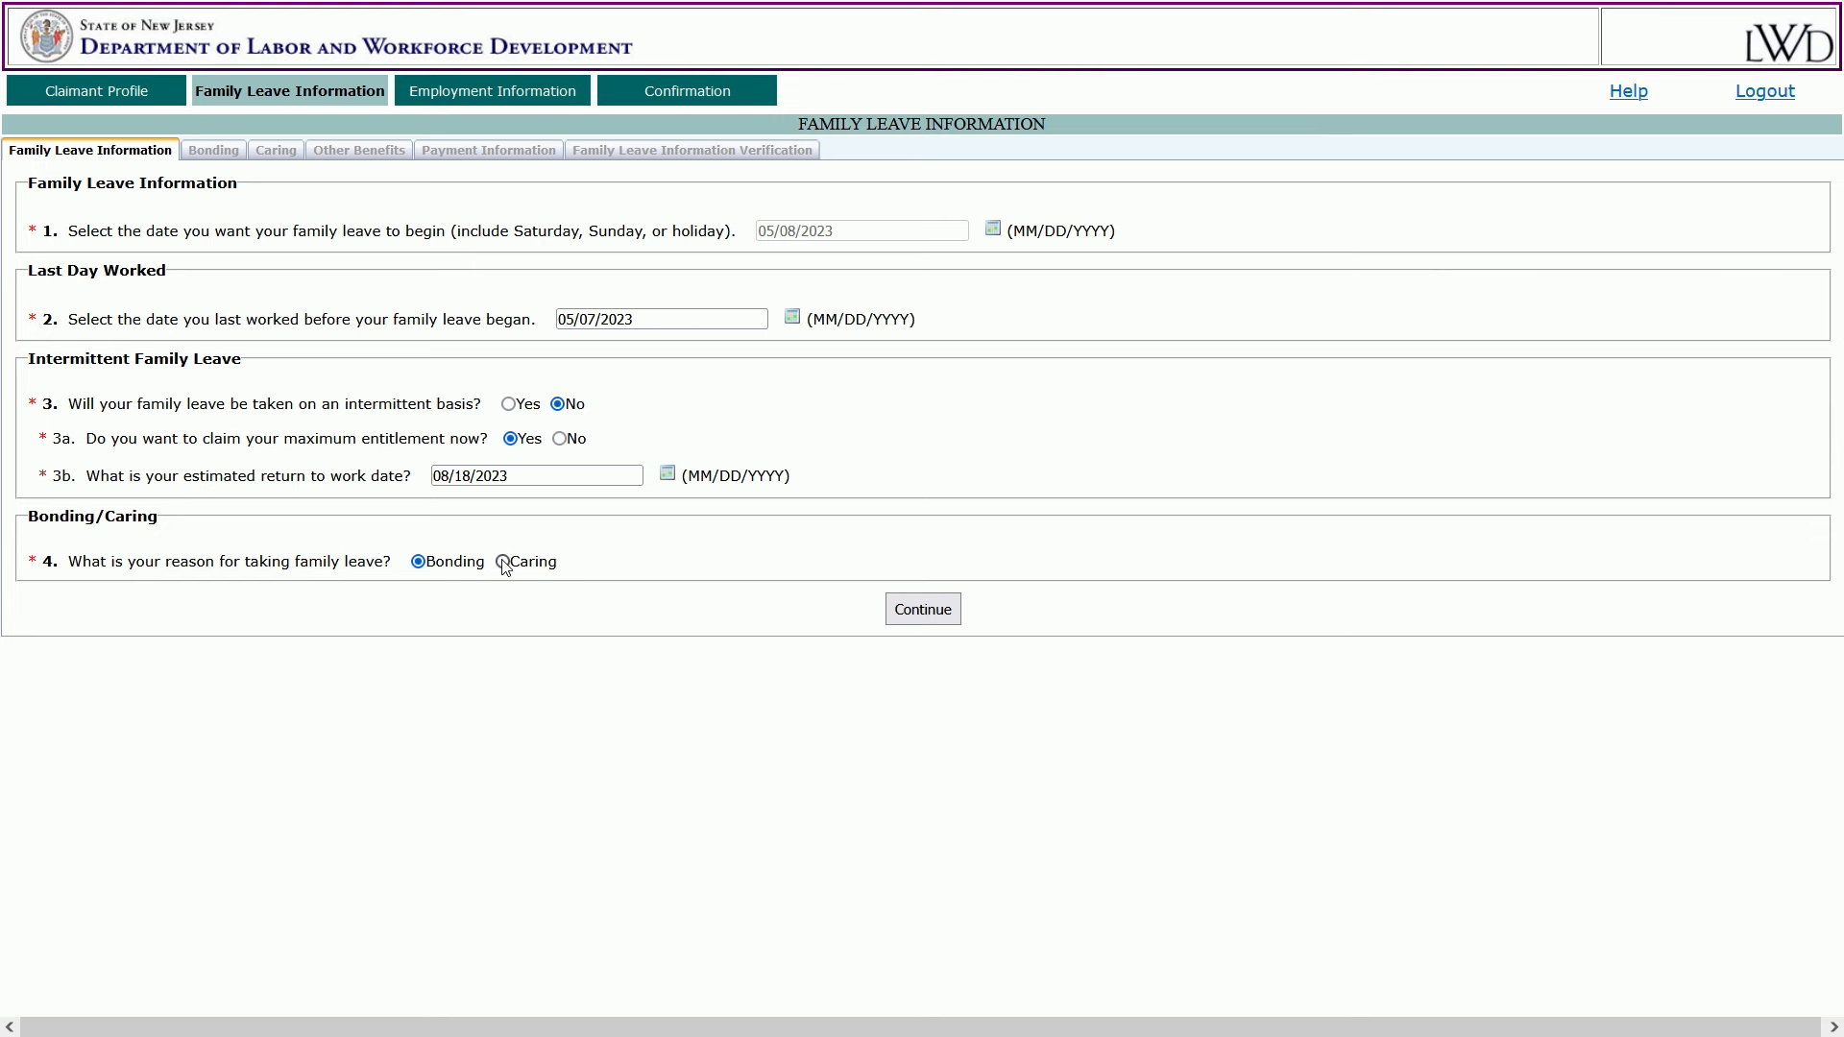
# Choose Caring as the leave reason and enter the care recipient's name and birth date 10/25/1955.
pyautogui.click(503, 561)
pyautogui.click(920, 610)
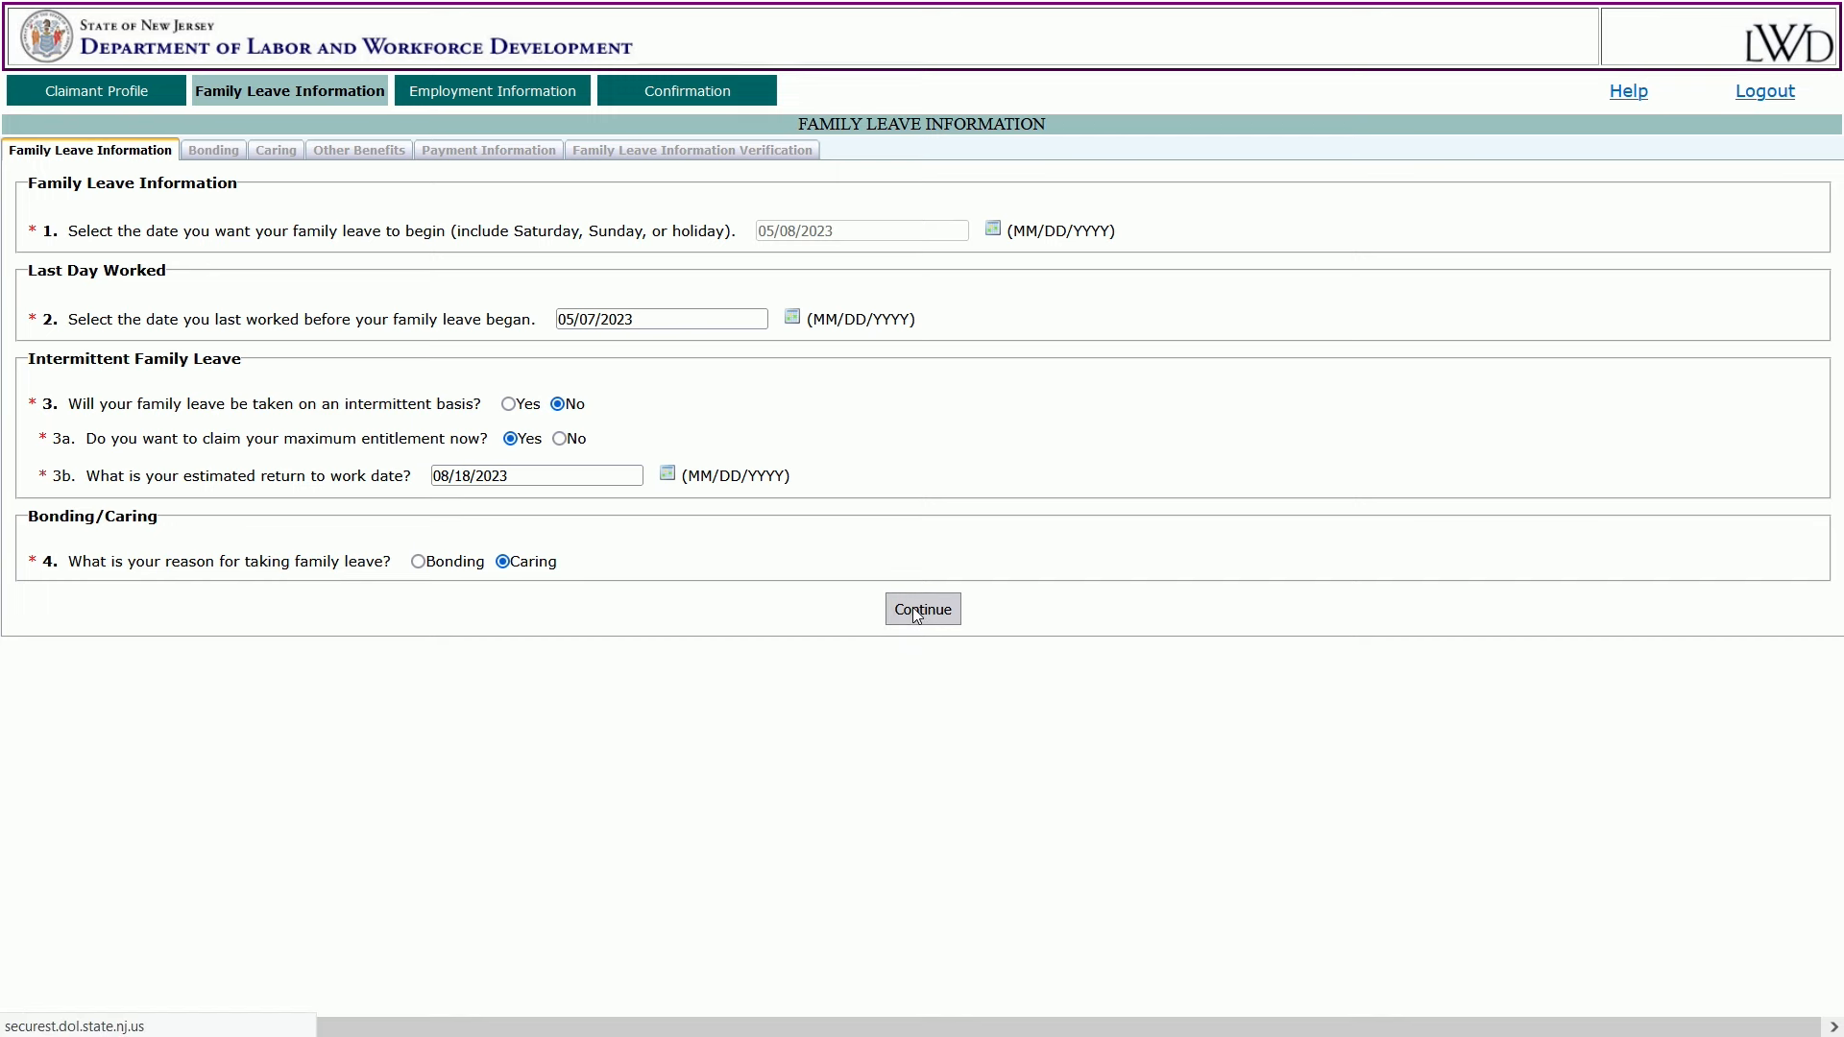
pyautogui.click(454, 199)
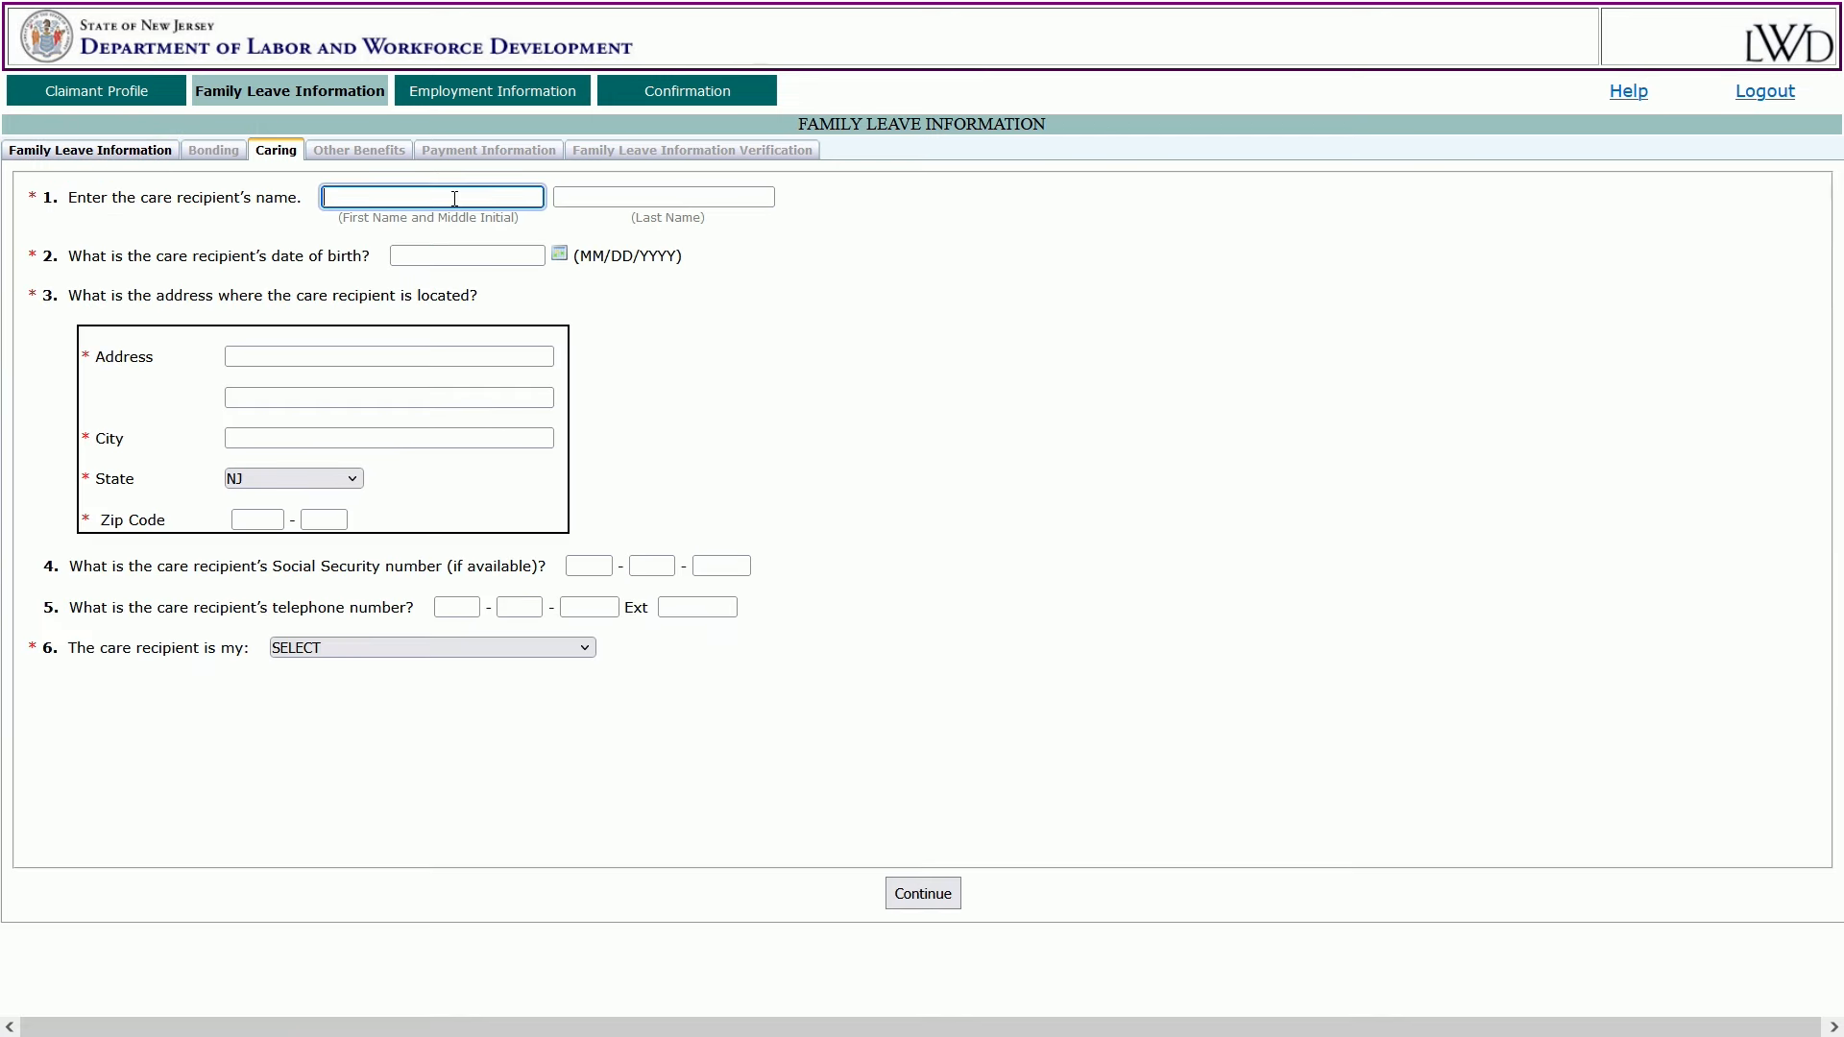
pyautogui.write('Susan')
pyautogui.press('Tab')
pyautogui.write('Smith')
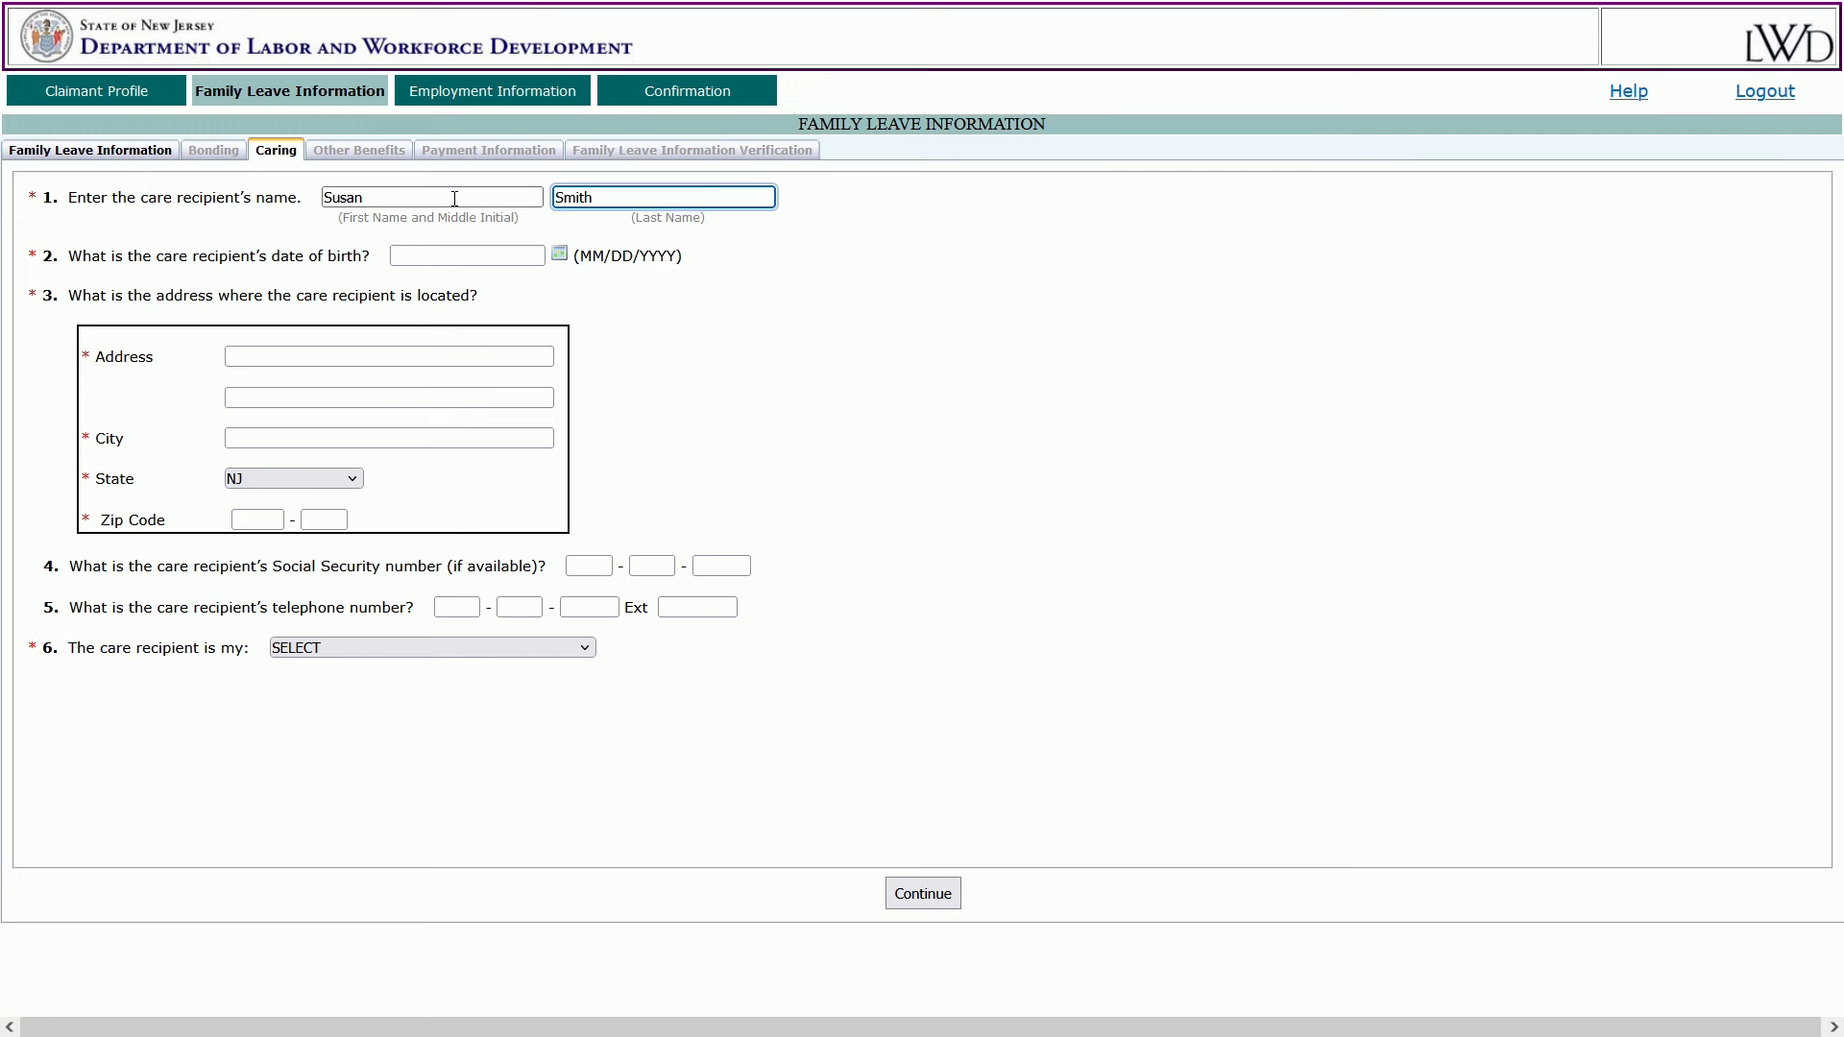
pyautogui.click(429, 254)
pyautogui.write('10/2')
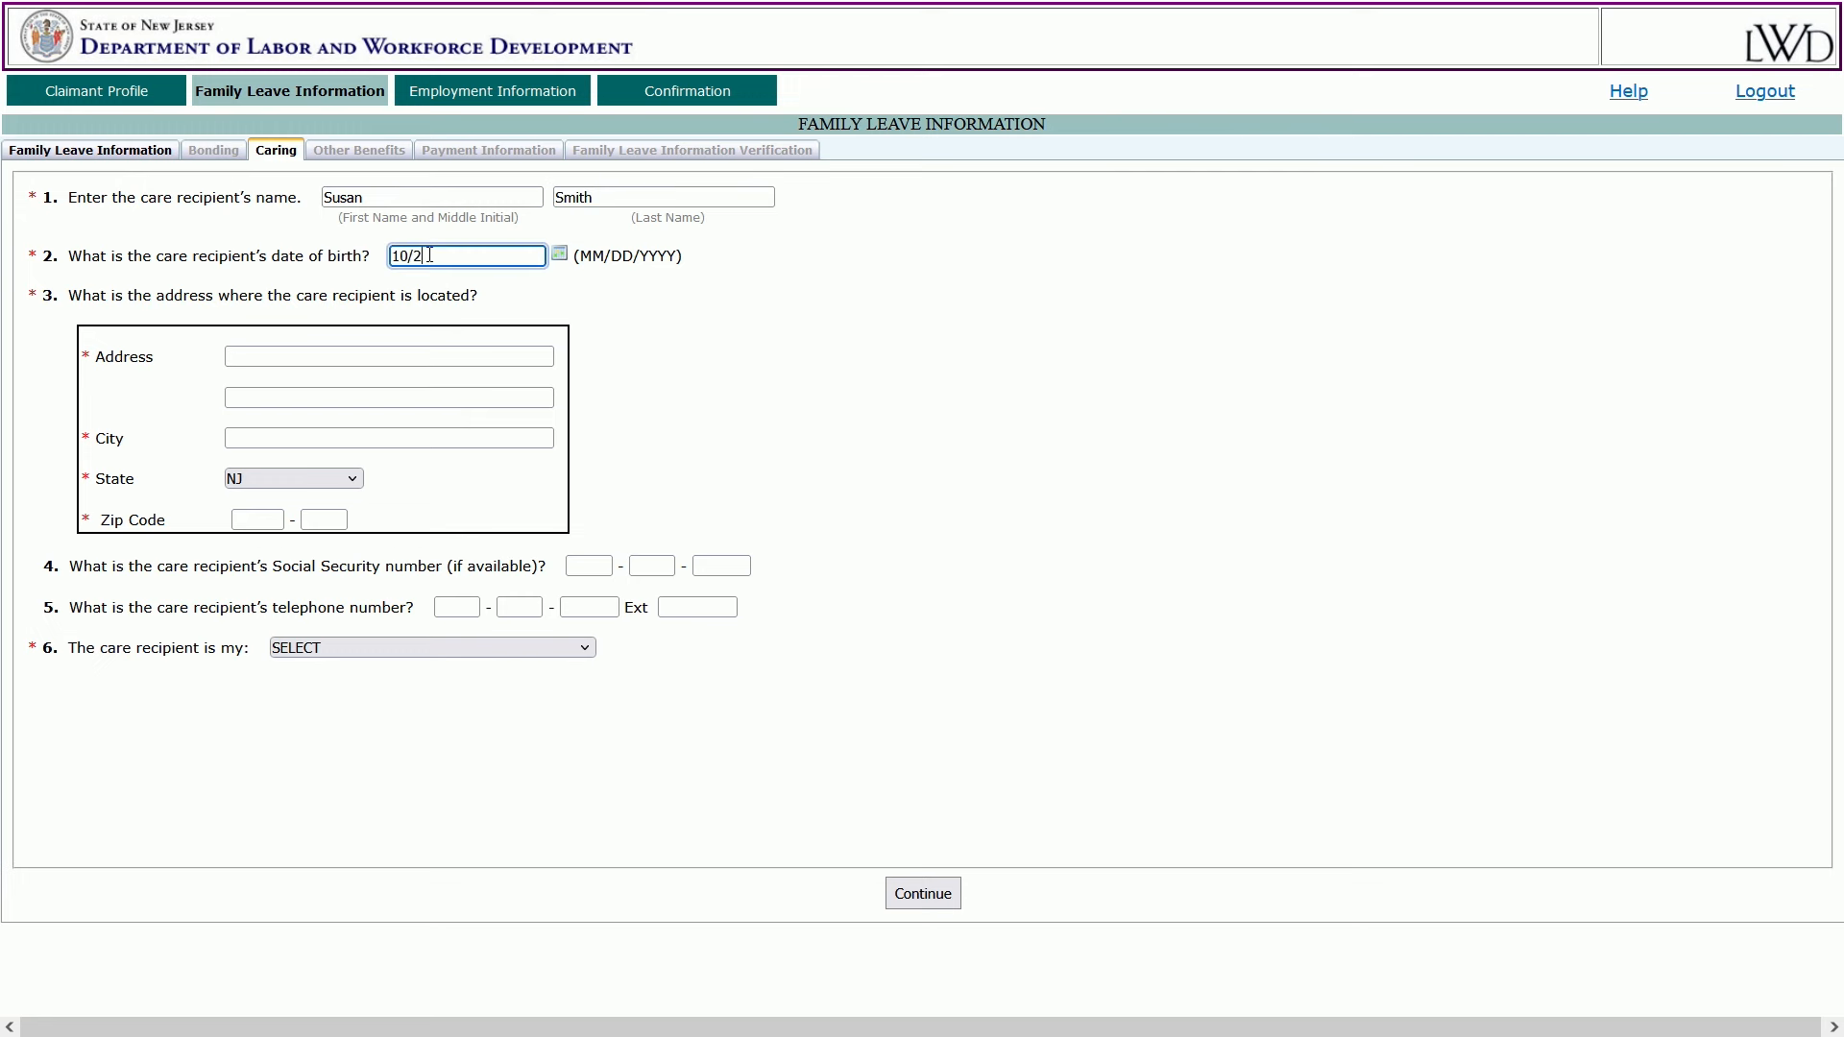
pyautogui.write('5/1955')
# Enter the care recipient's street address, city and zip, and set the relationship to PARENT.
pyautogui.click(315, 357)
pyautogui.write('123 main street')
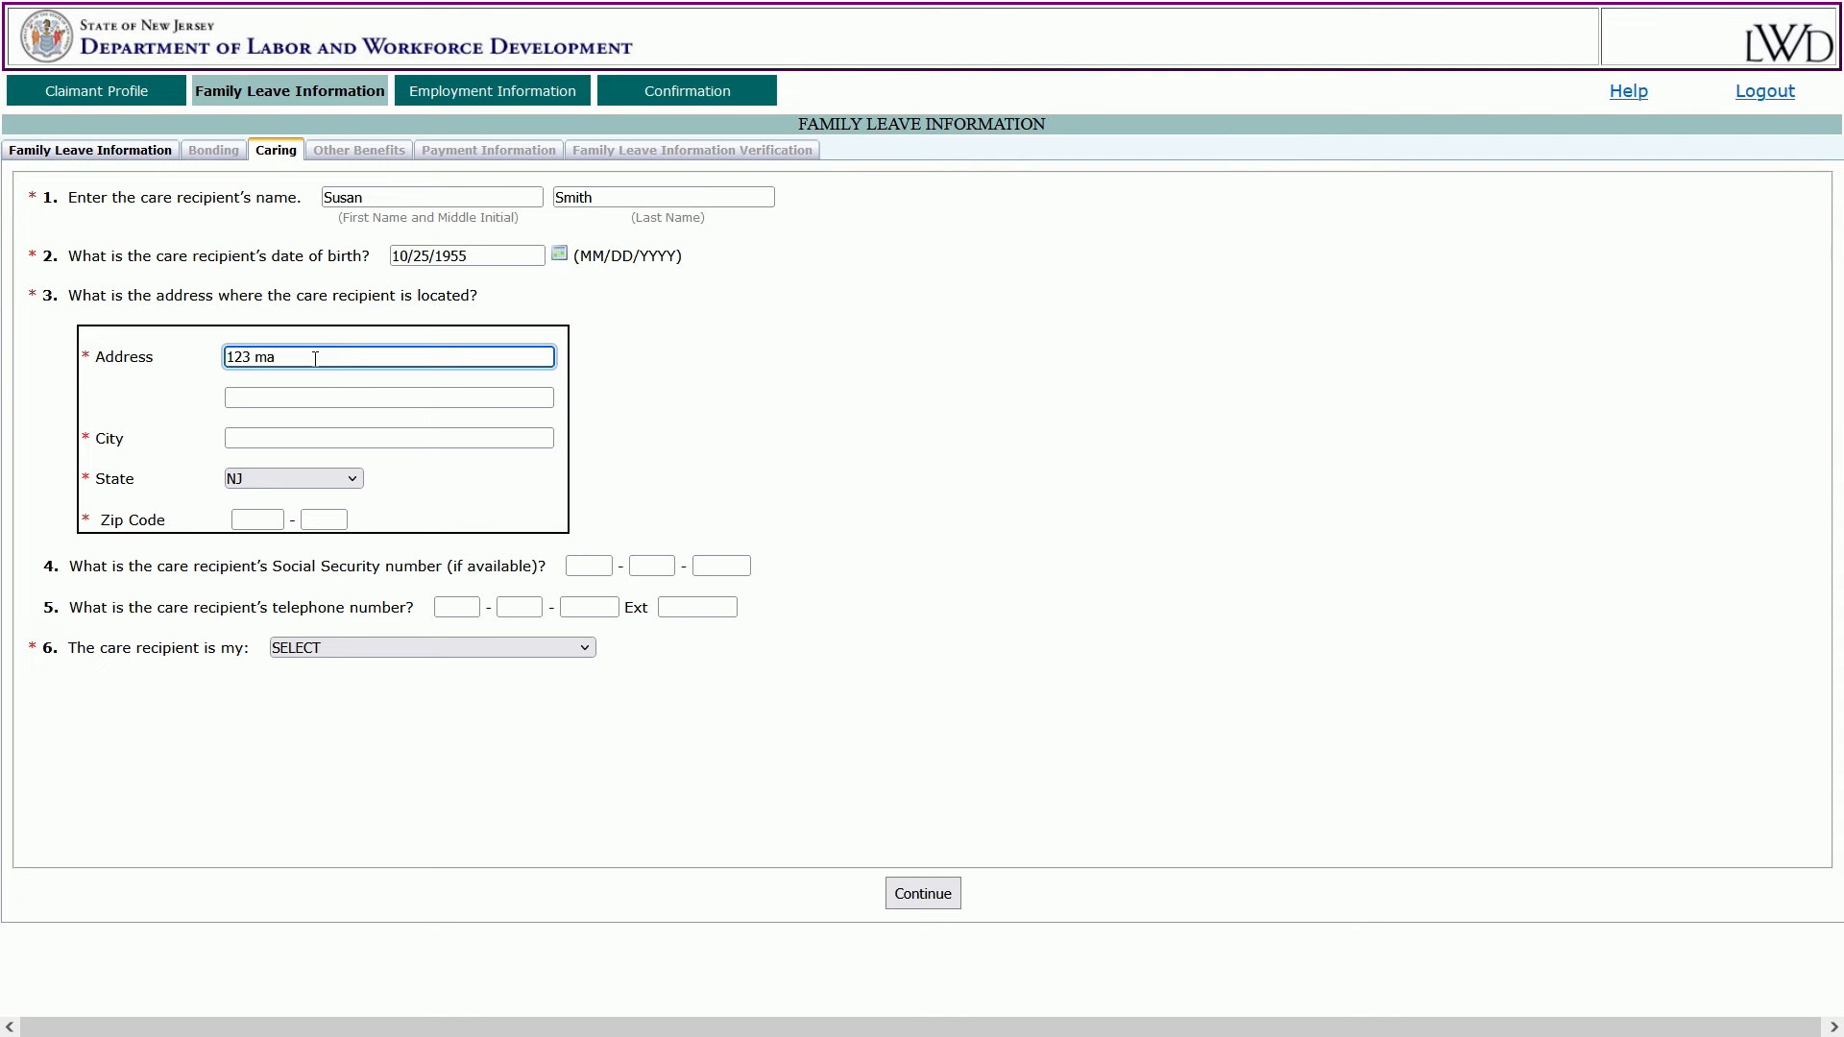
pyautogui.press('Tab')
pyautogui.press('Tab')
pyautogui.write('trenton')
pyautogui.press('Tab')
pyautogui.press('Tab')
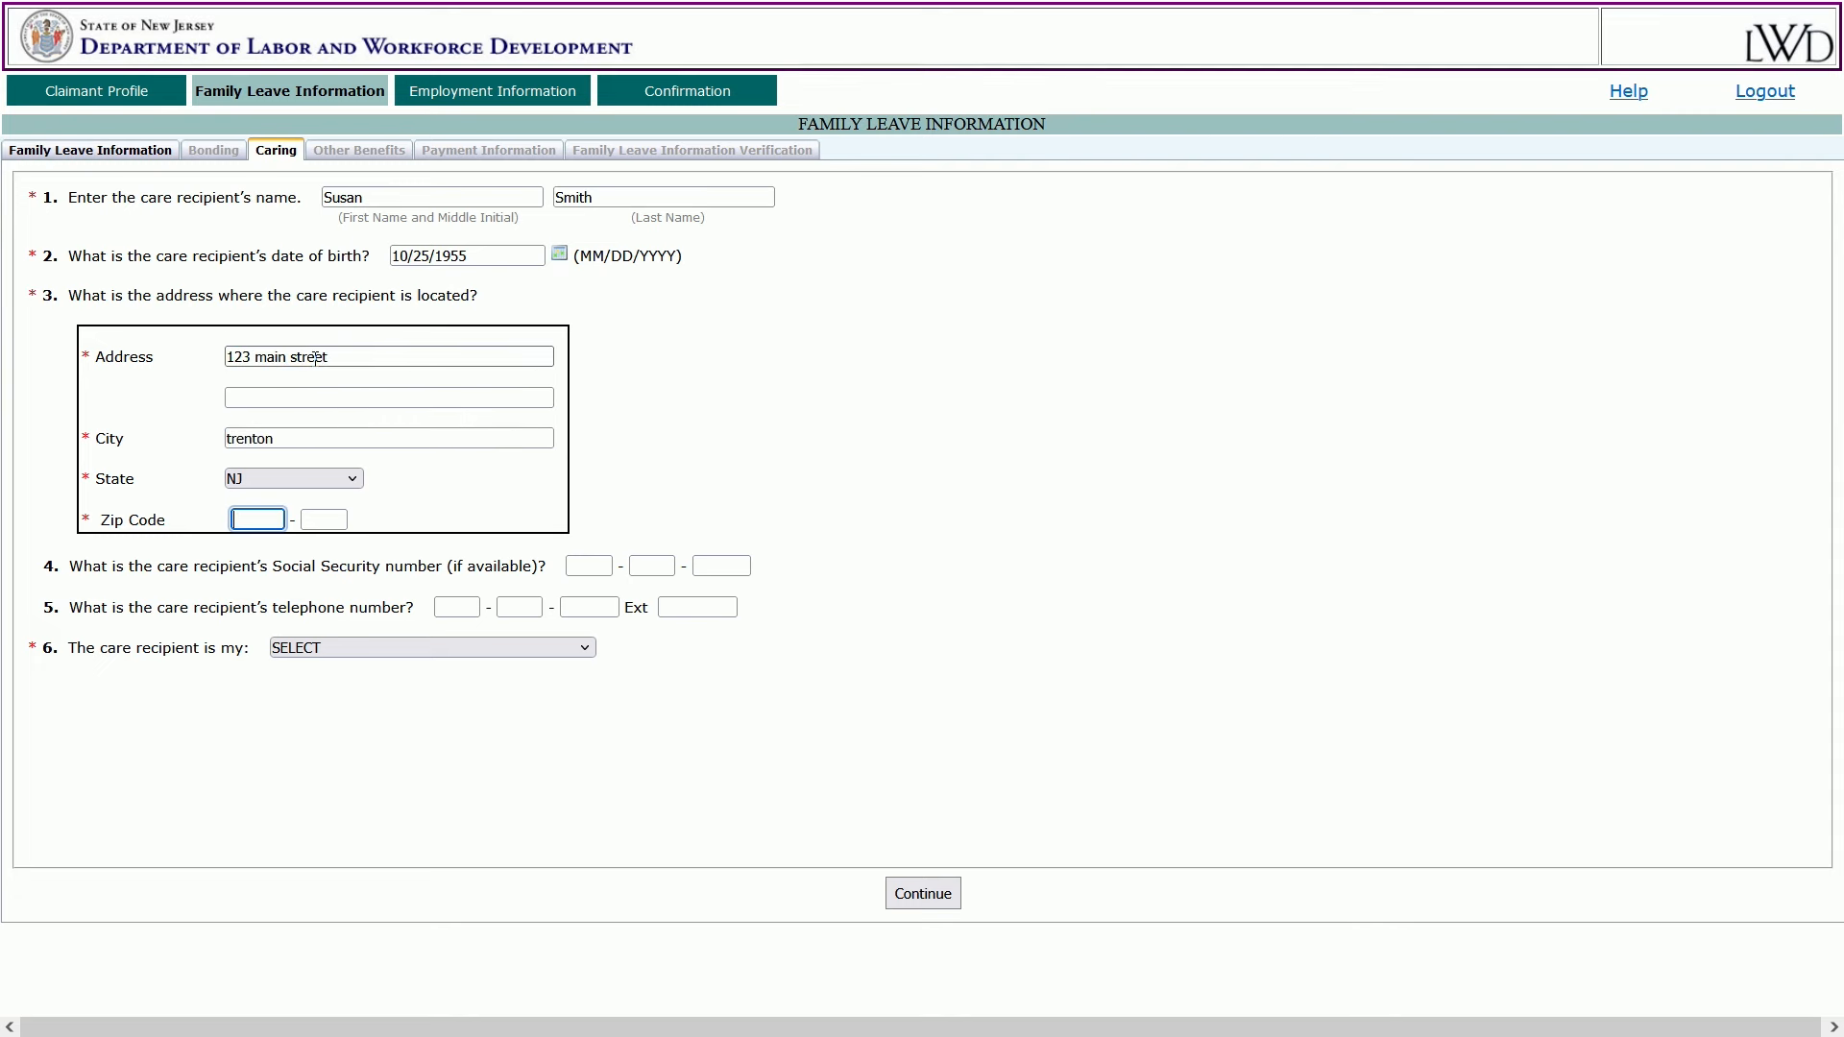
pyautogui.write('08625')
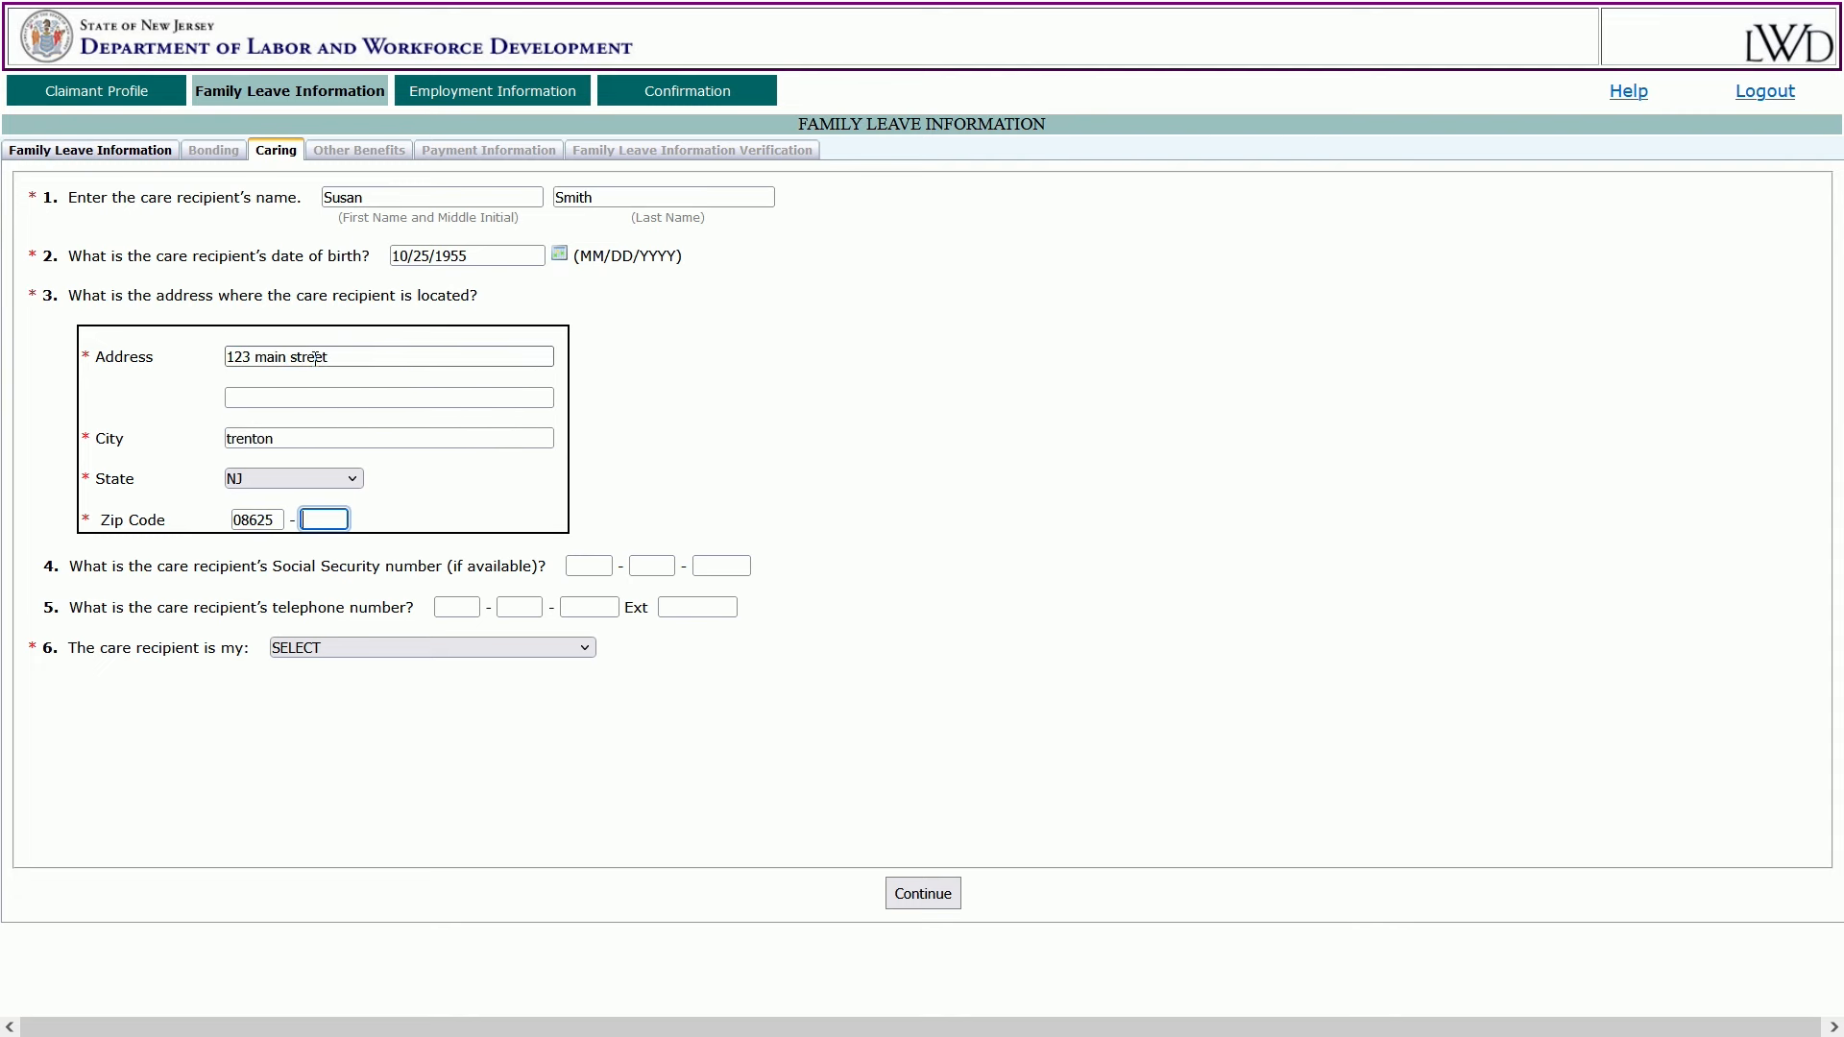
pyautogui.click(745, 565)
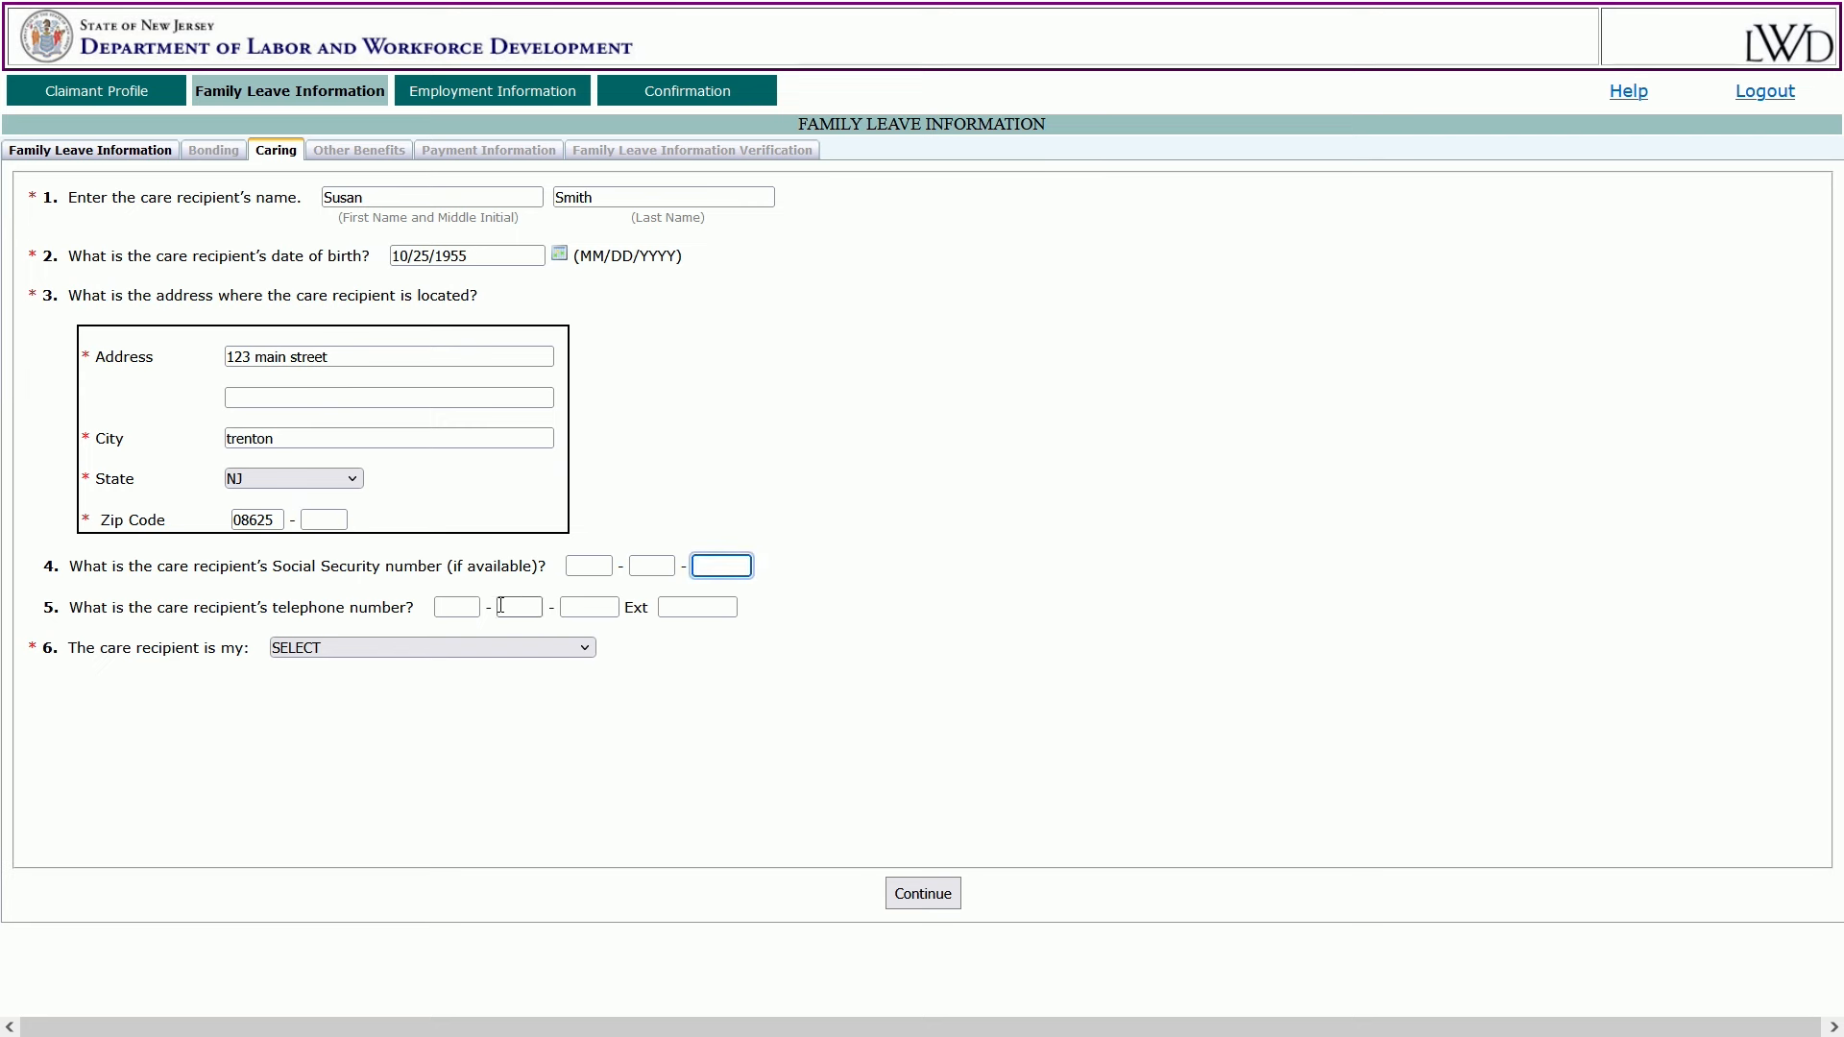
pyautogui.click(466, 609)
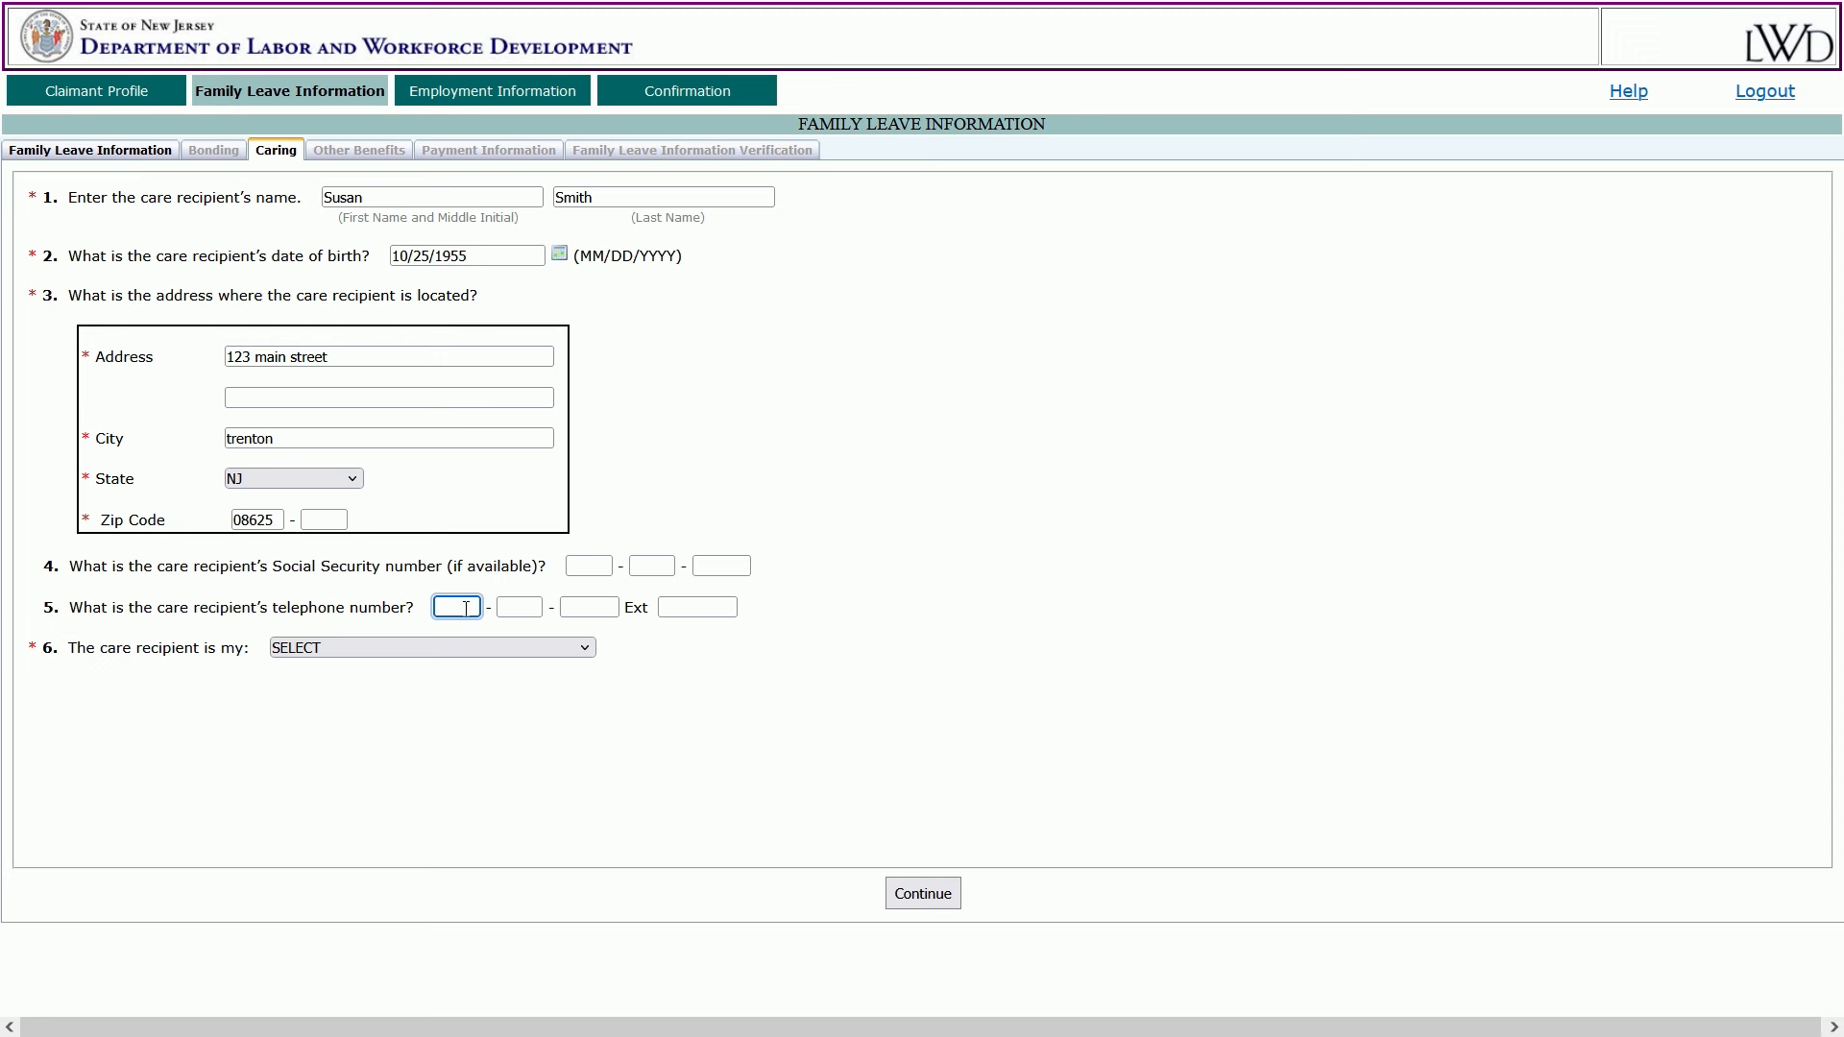
pyautogui.click(584, 649)
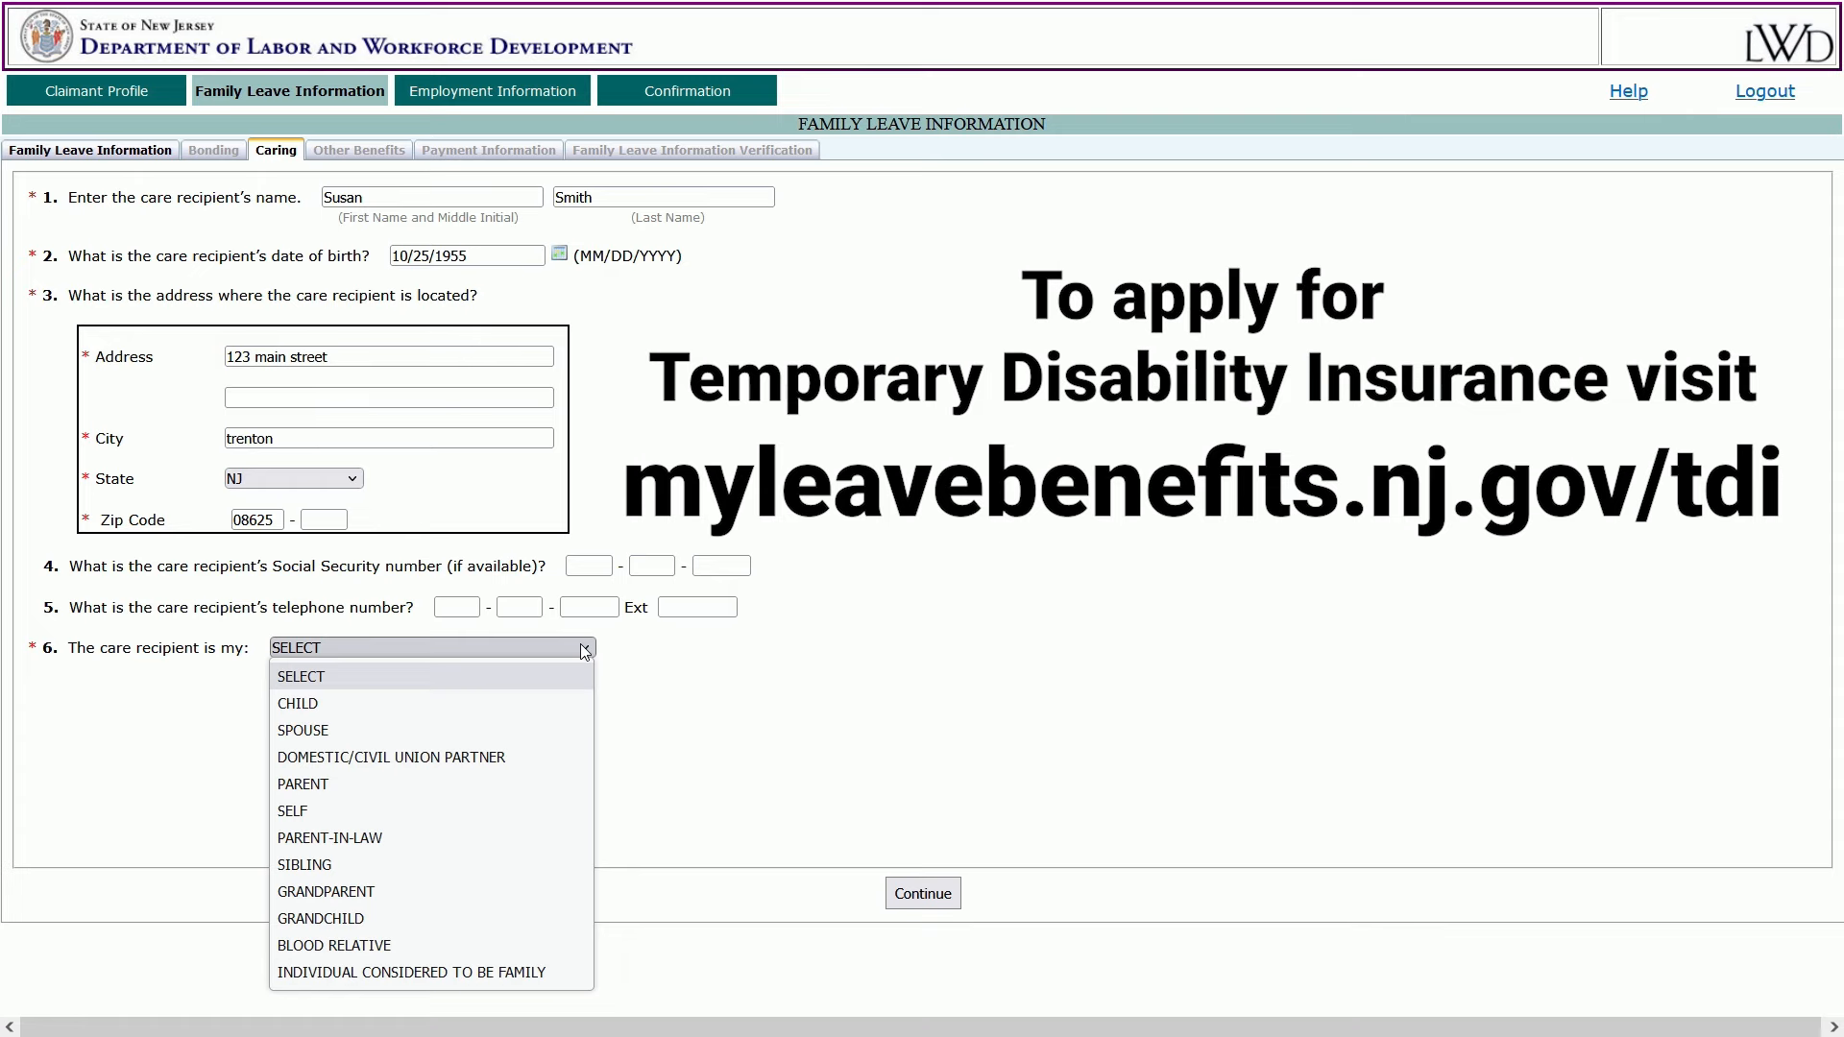
pyautogui.click(503, 793)
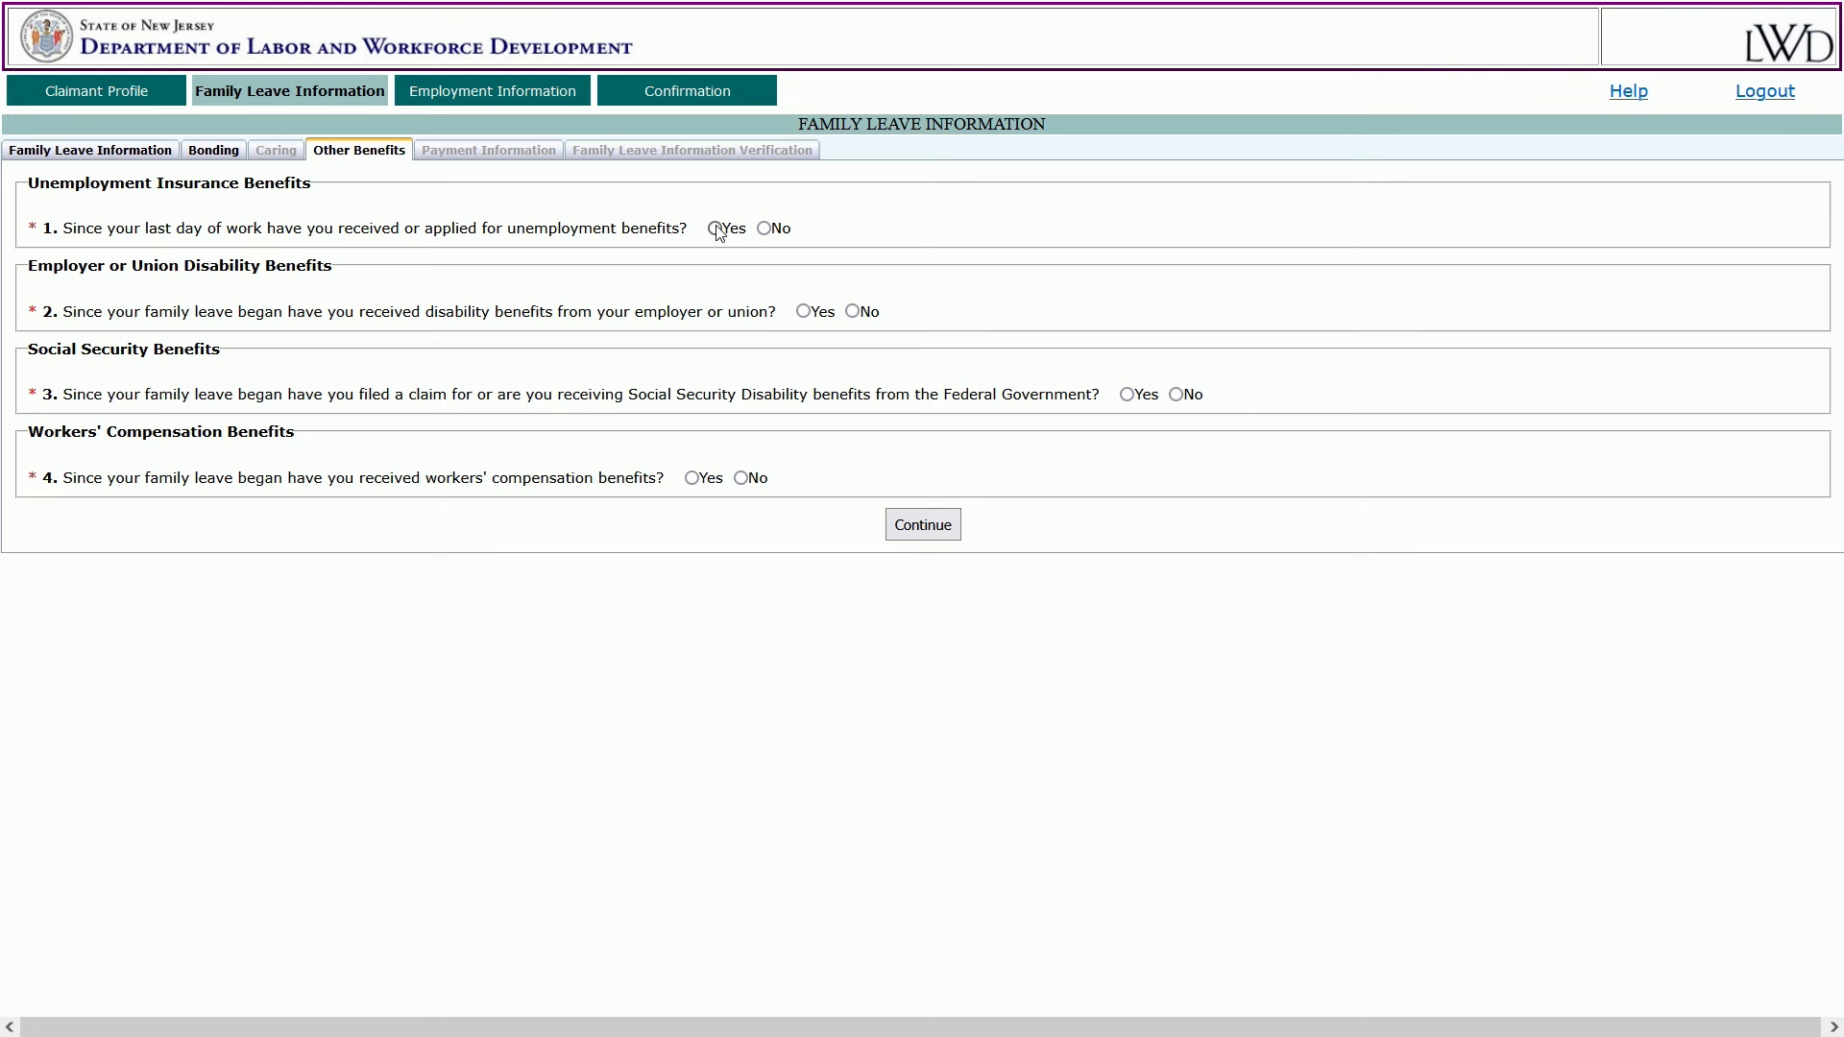
# Answer No to unemployment, disability, Social Security Disability and workers' compensation benefits, then submit.
pyautogui.click(716, 228)
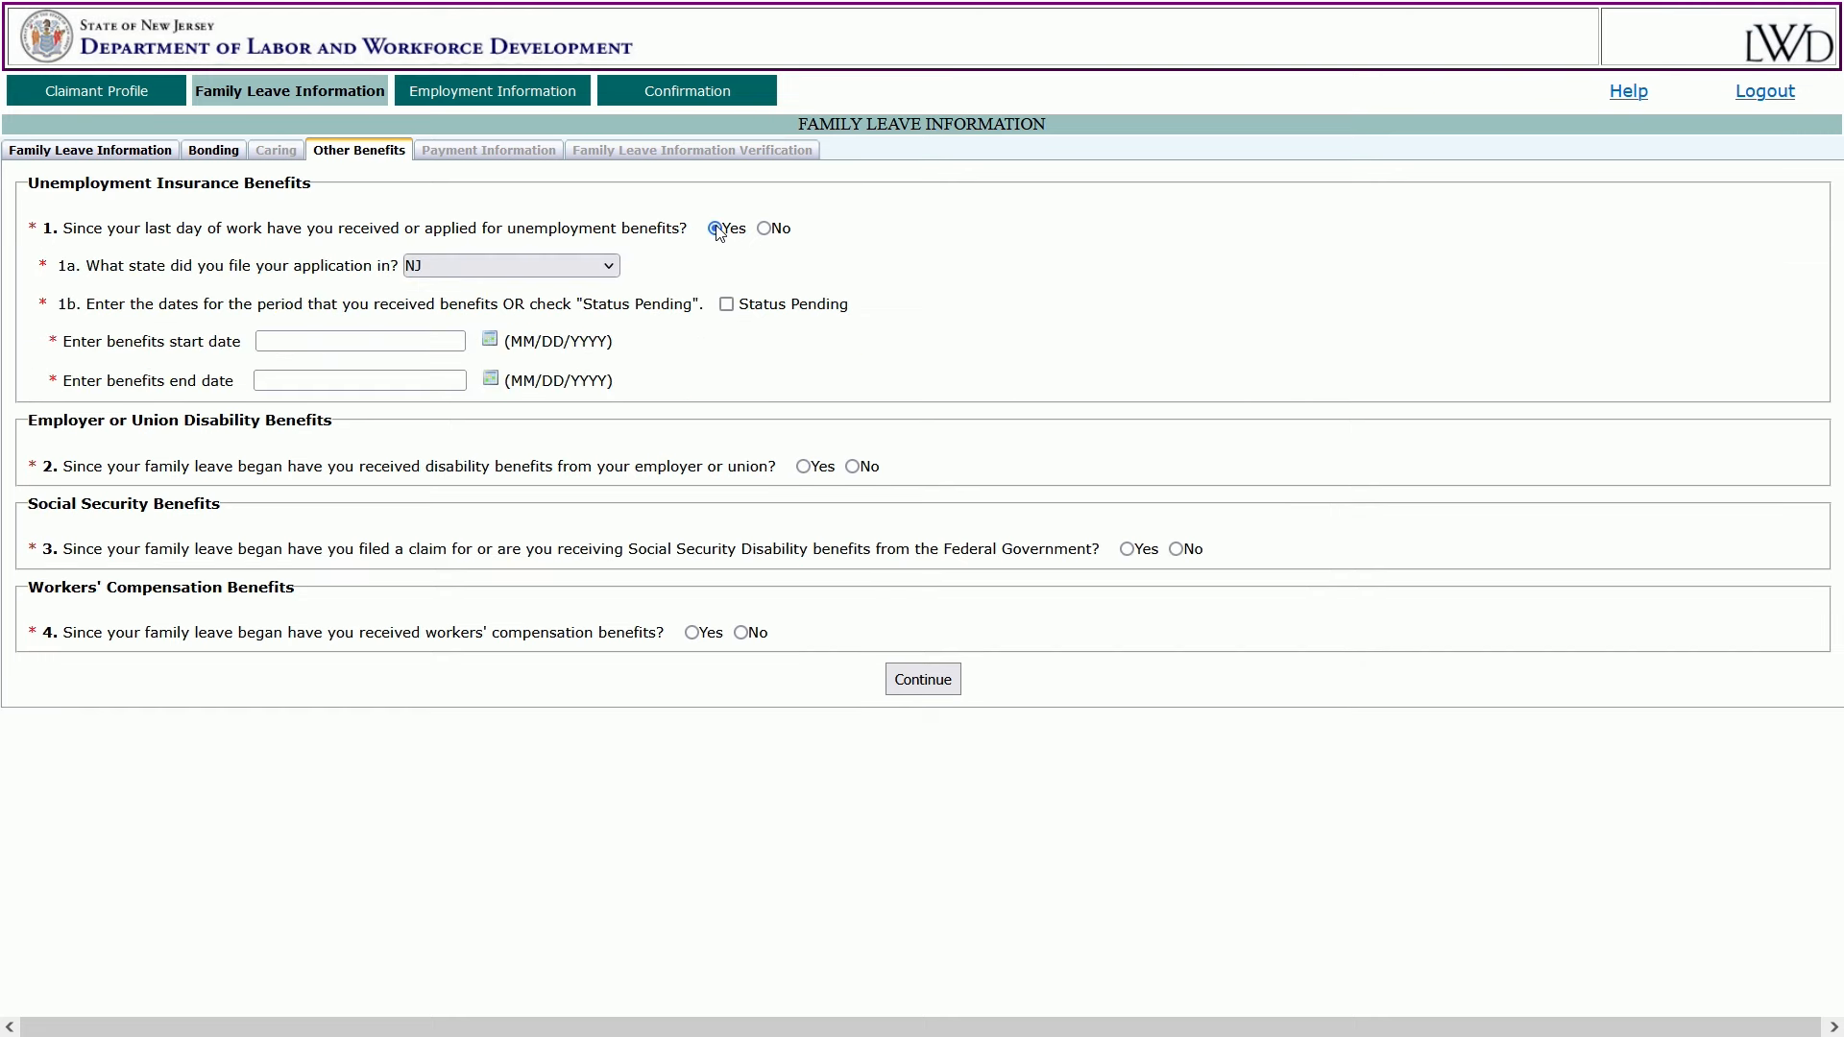
pyautogui.click(609, 266)
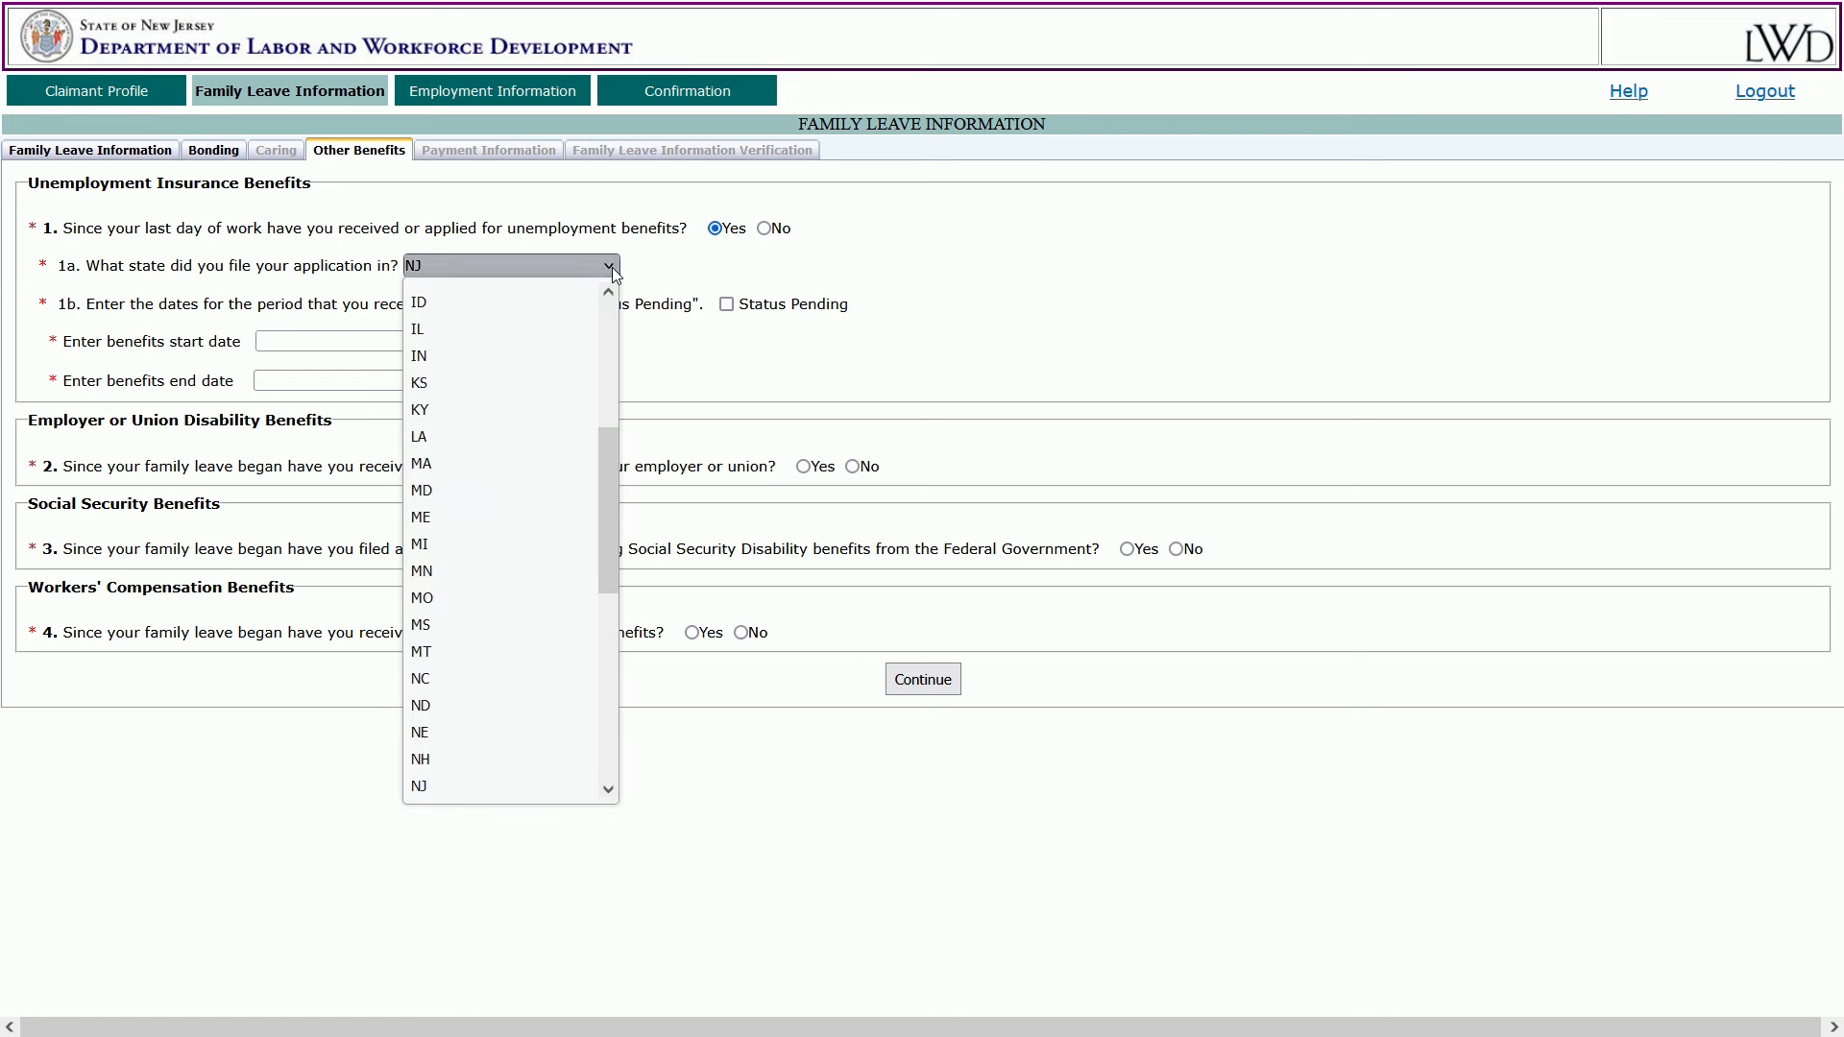
pyautogui.click(615, 273)
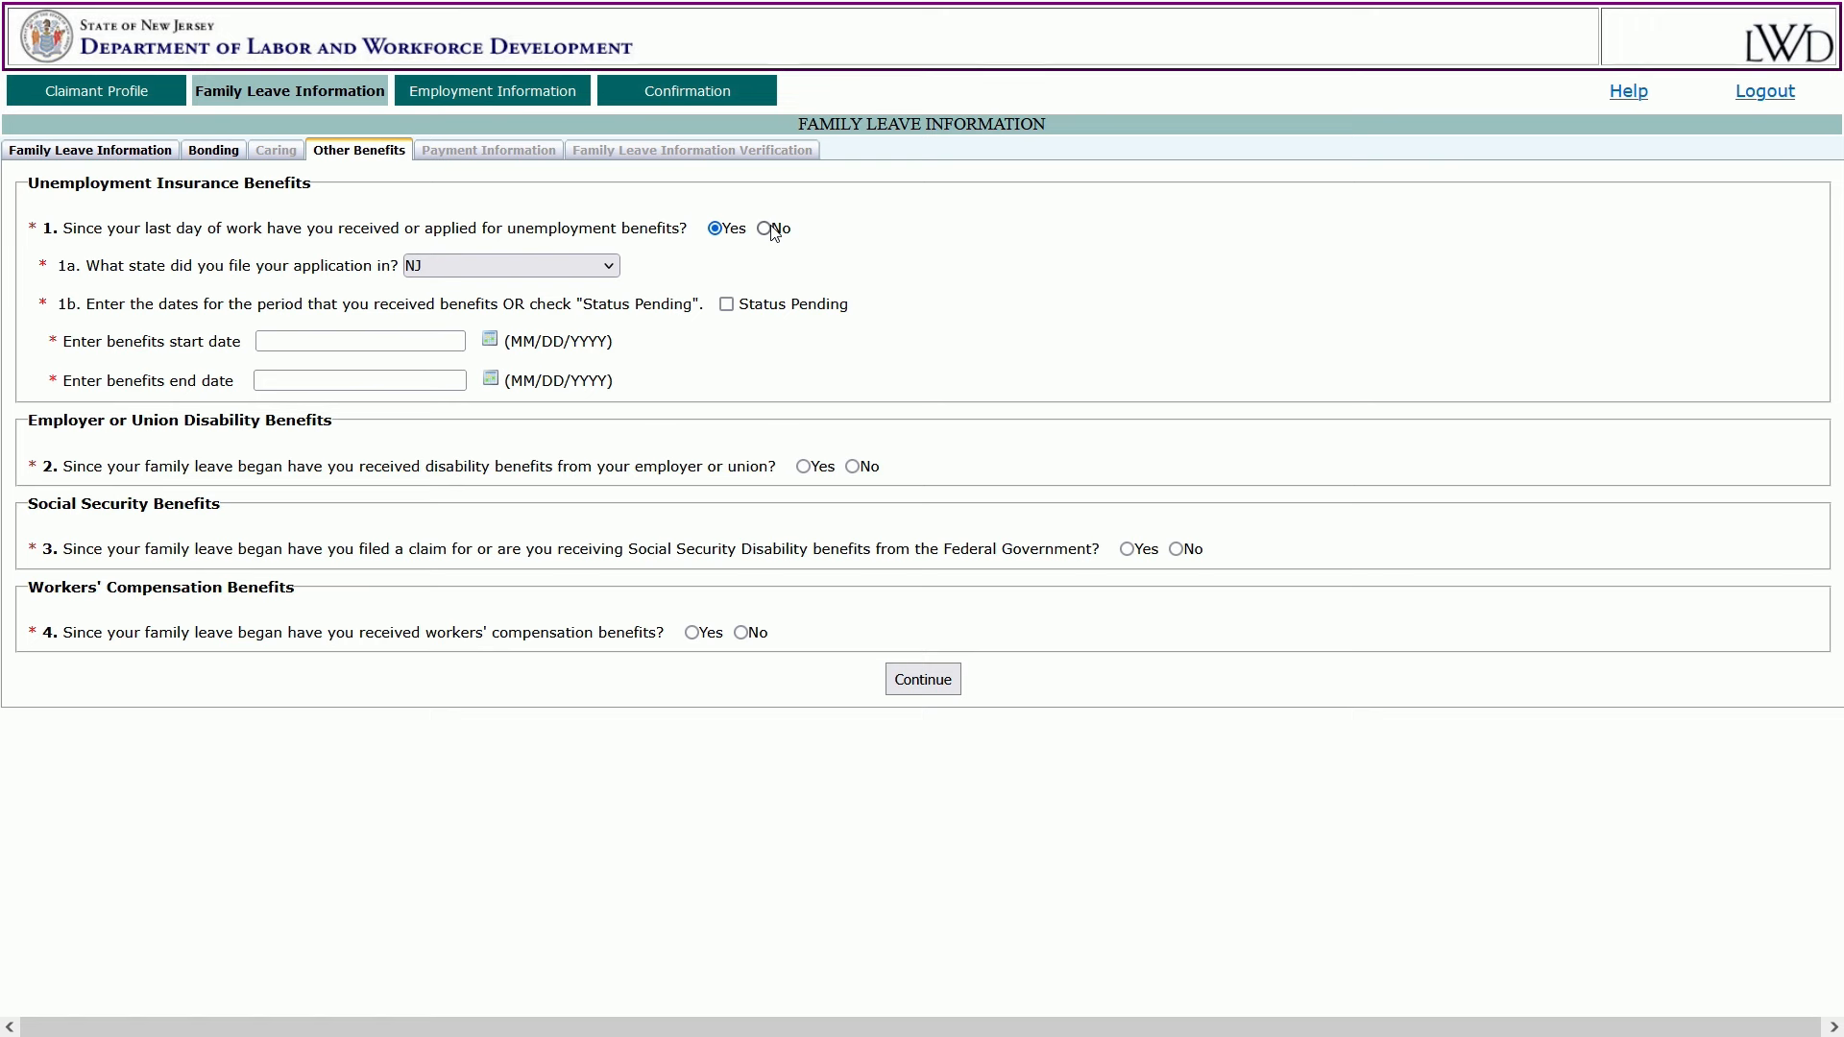
pyautogui.click(765, 228)
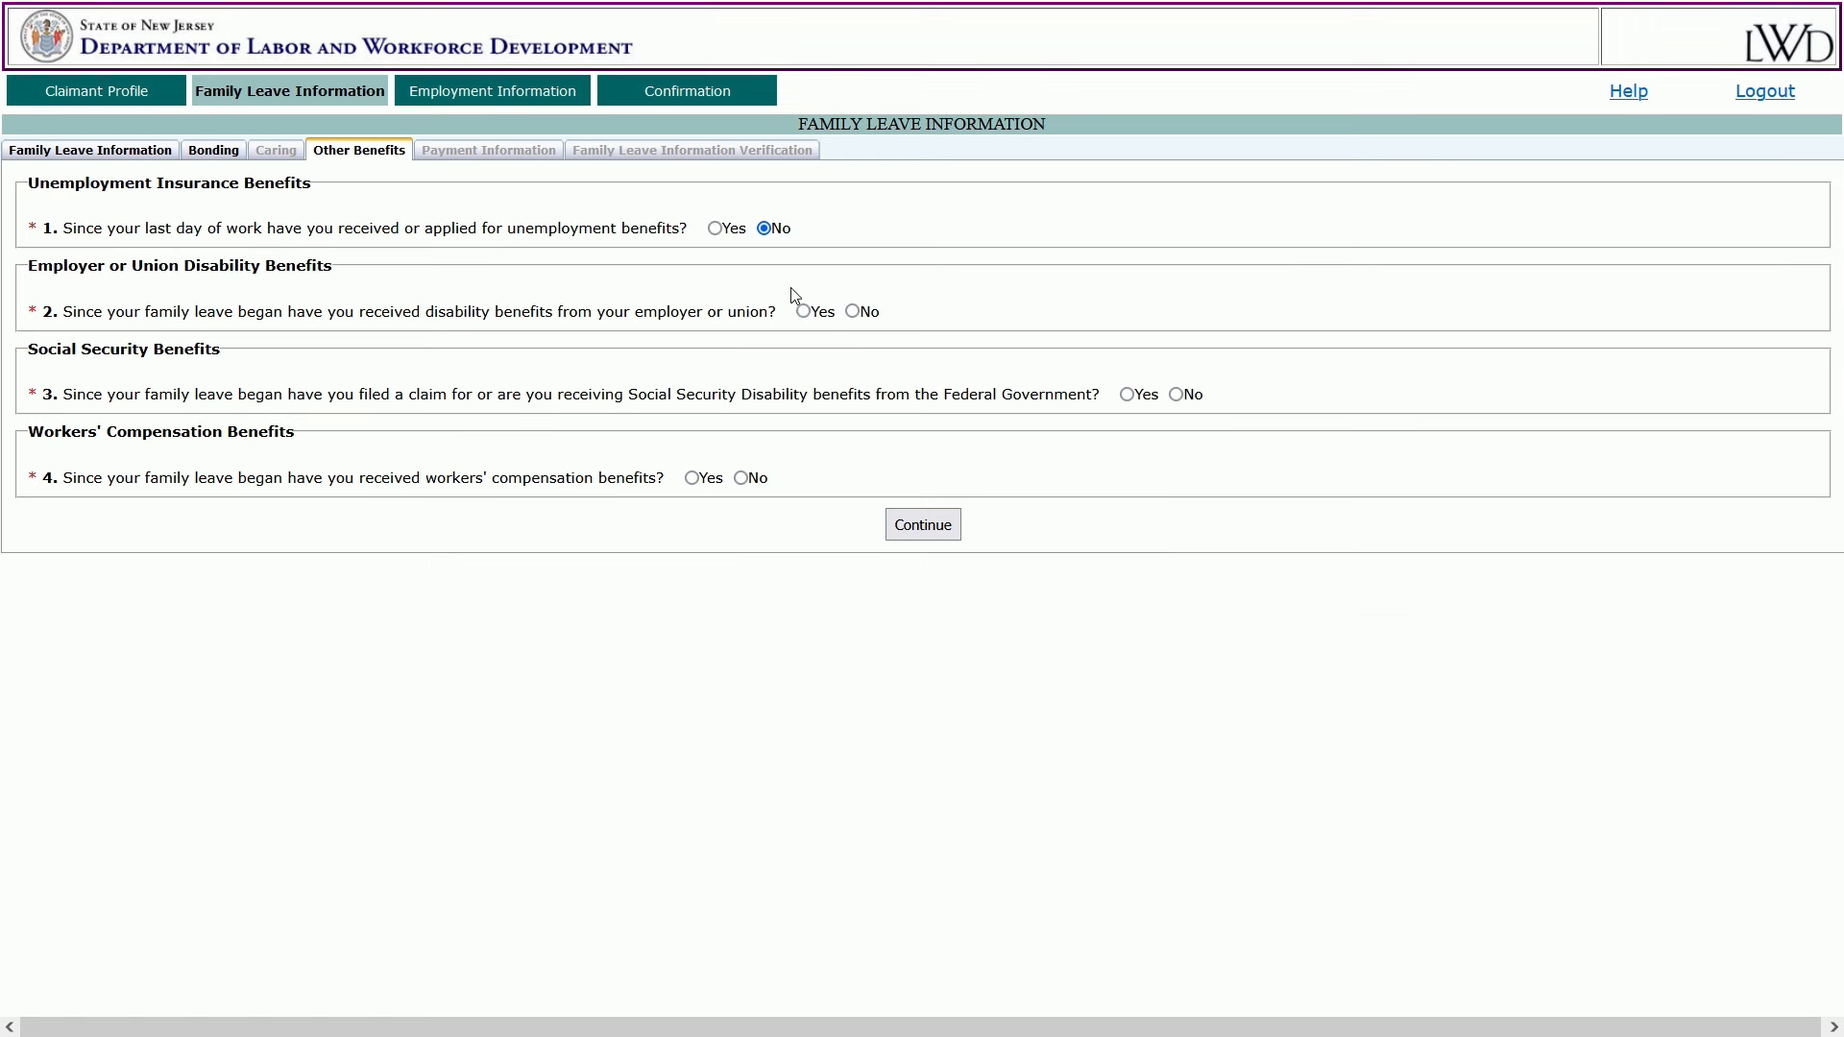
pyautogui.click(804, 312)
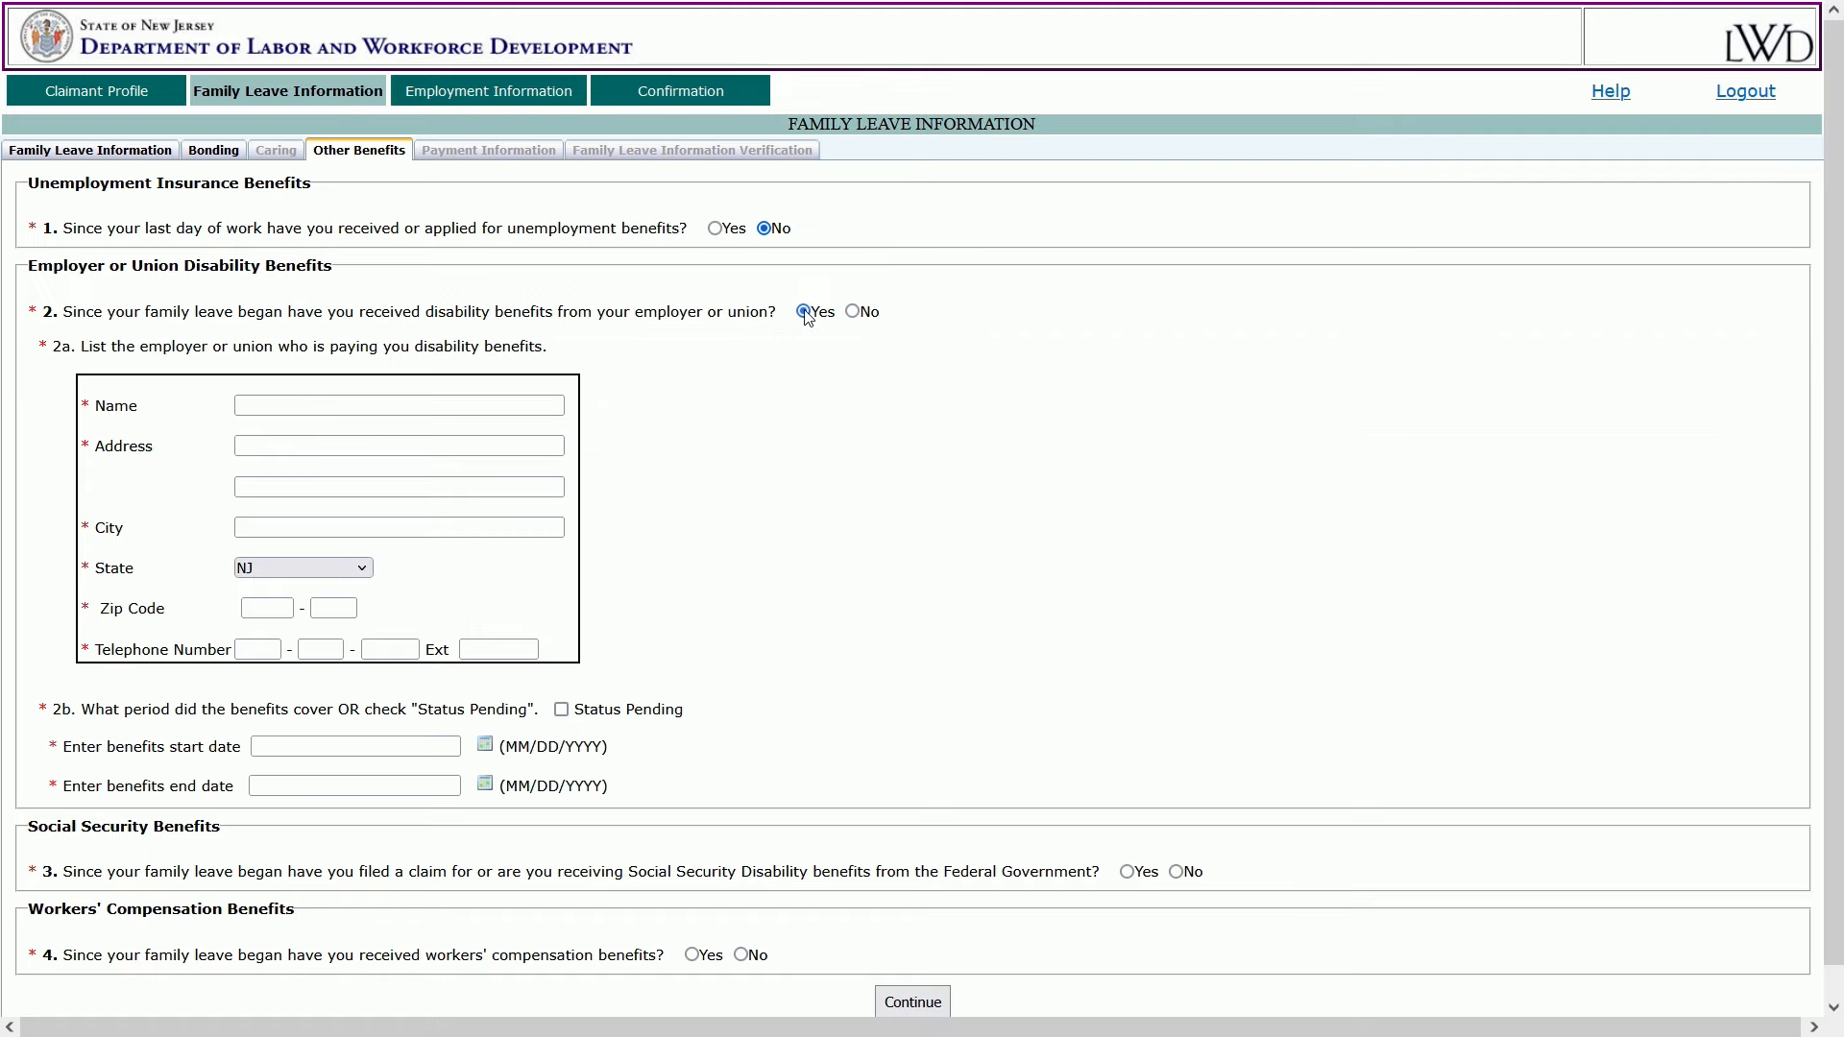
pyautogui.click(853, 312)
pyautogui.click(1125, 395)
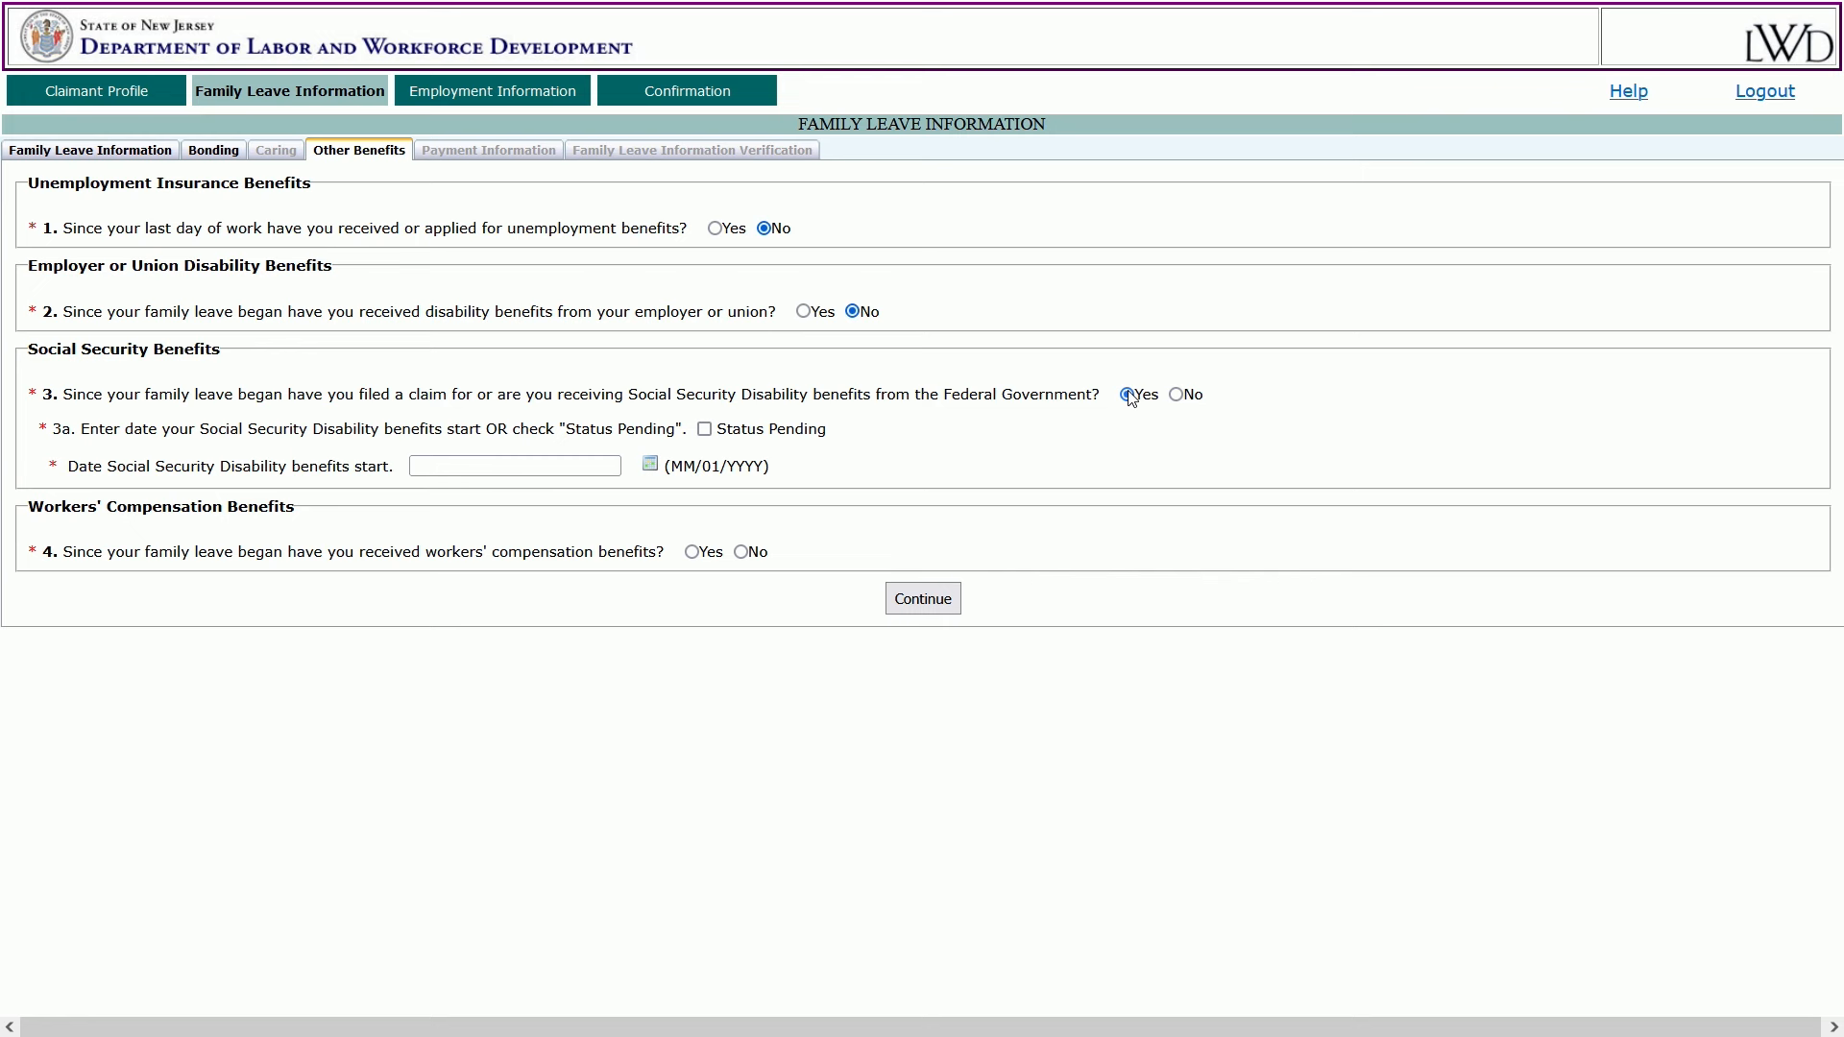
pyautogui.click(1176, 395)
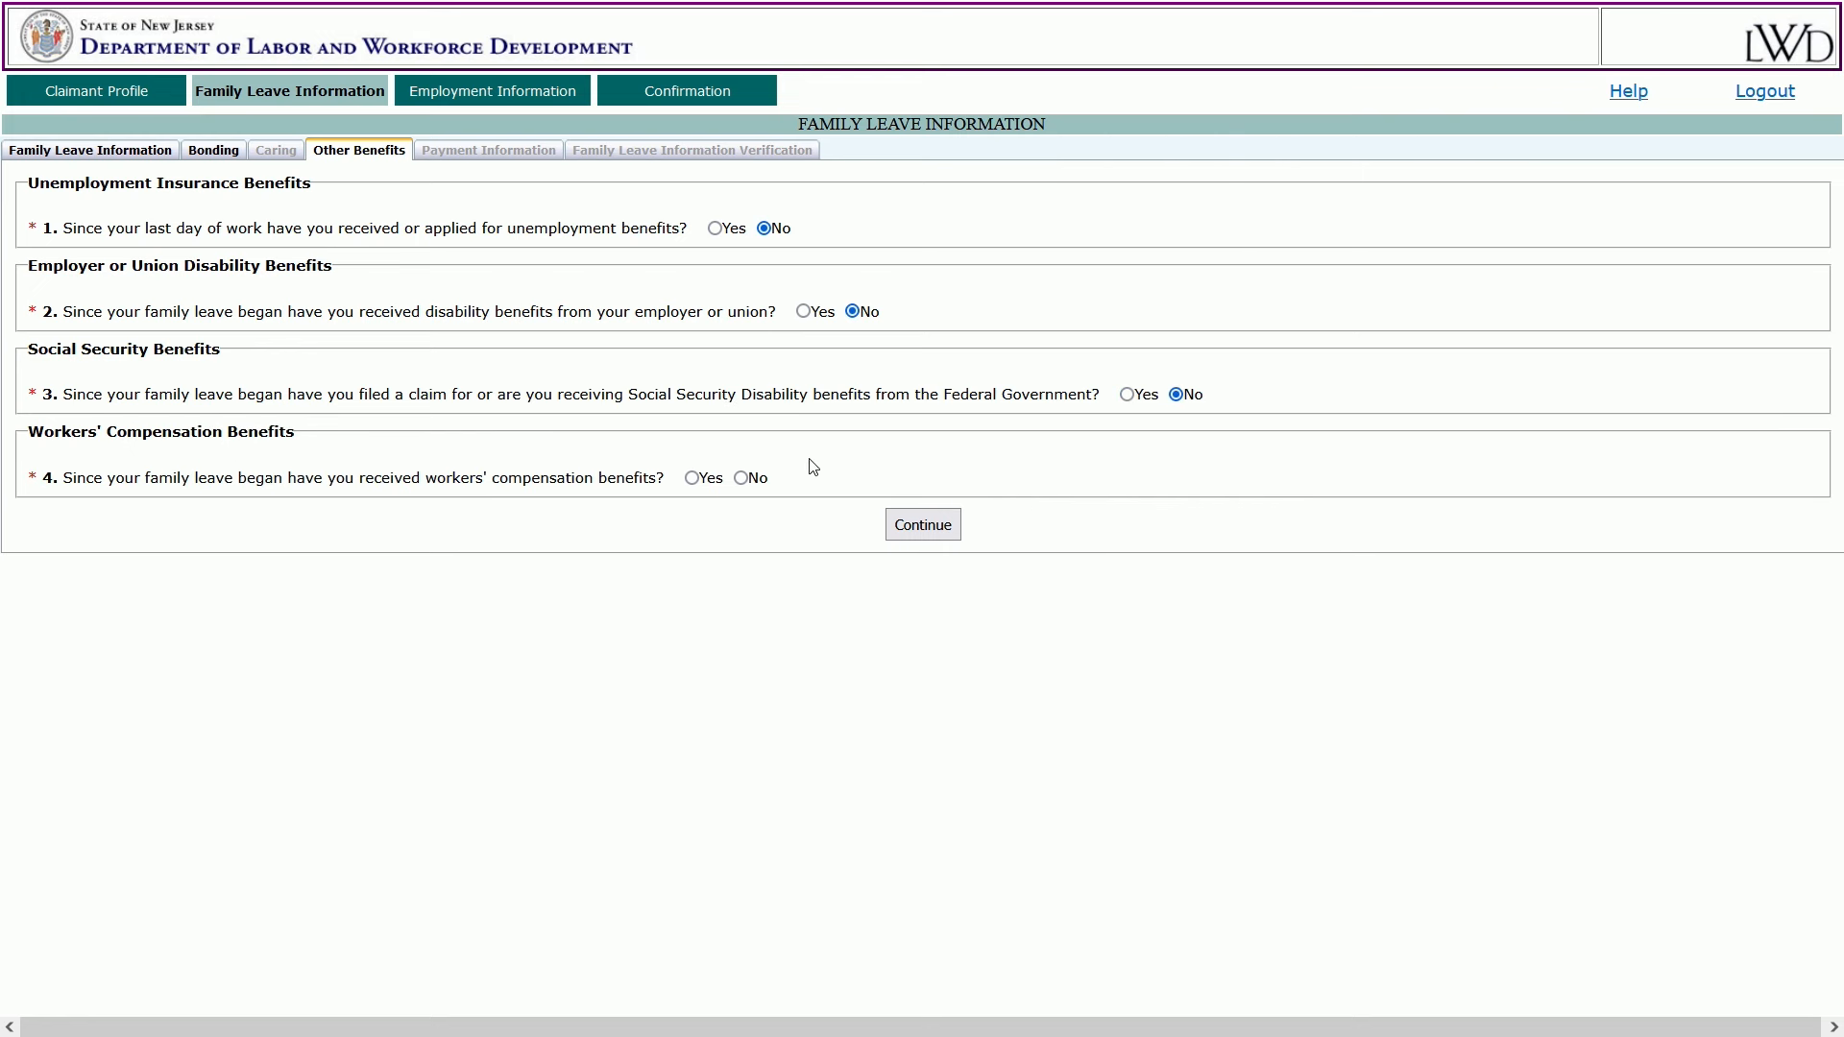
pyautogui.click(692, 479)
pyautogui.click(740, 478)
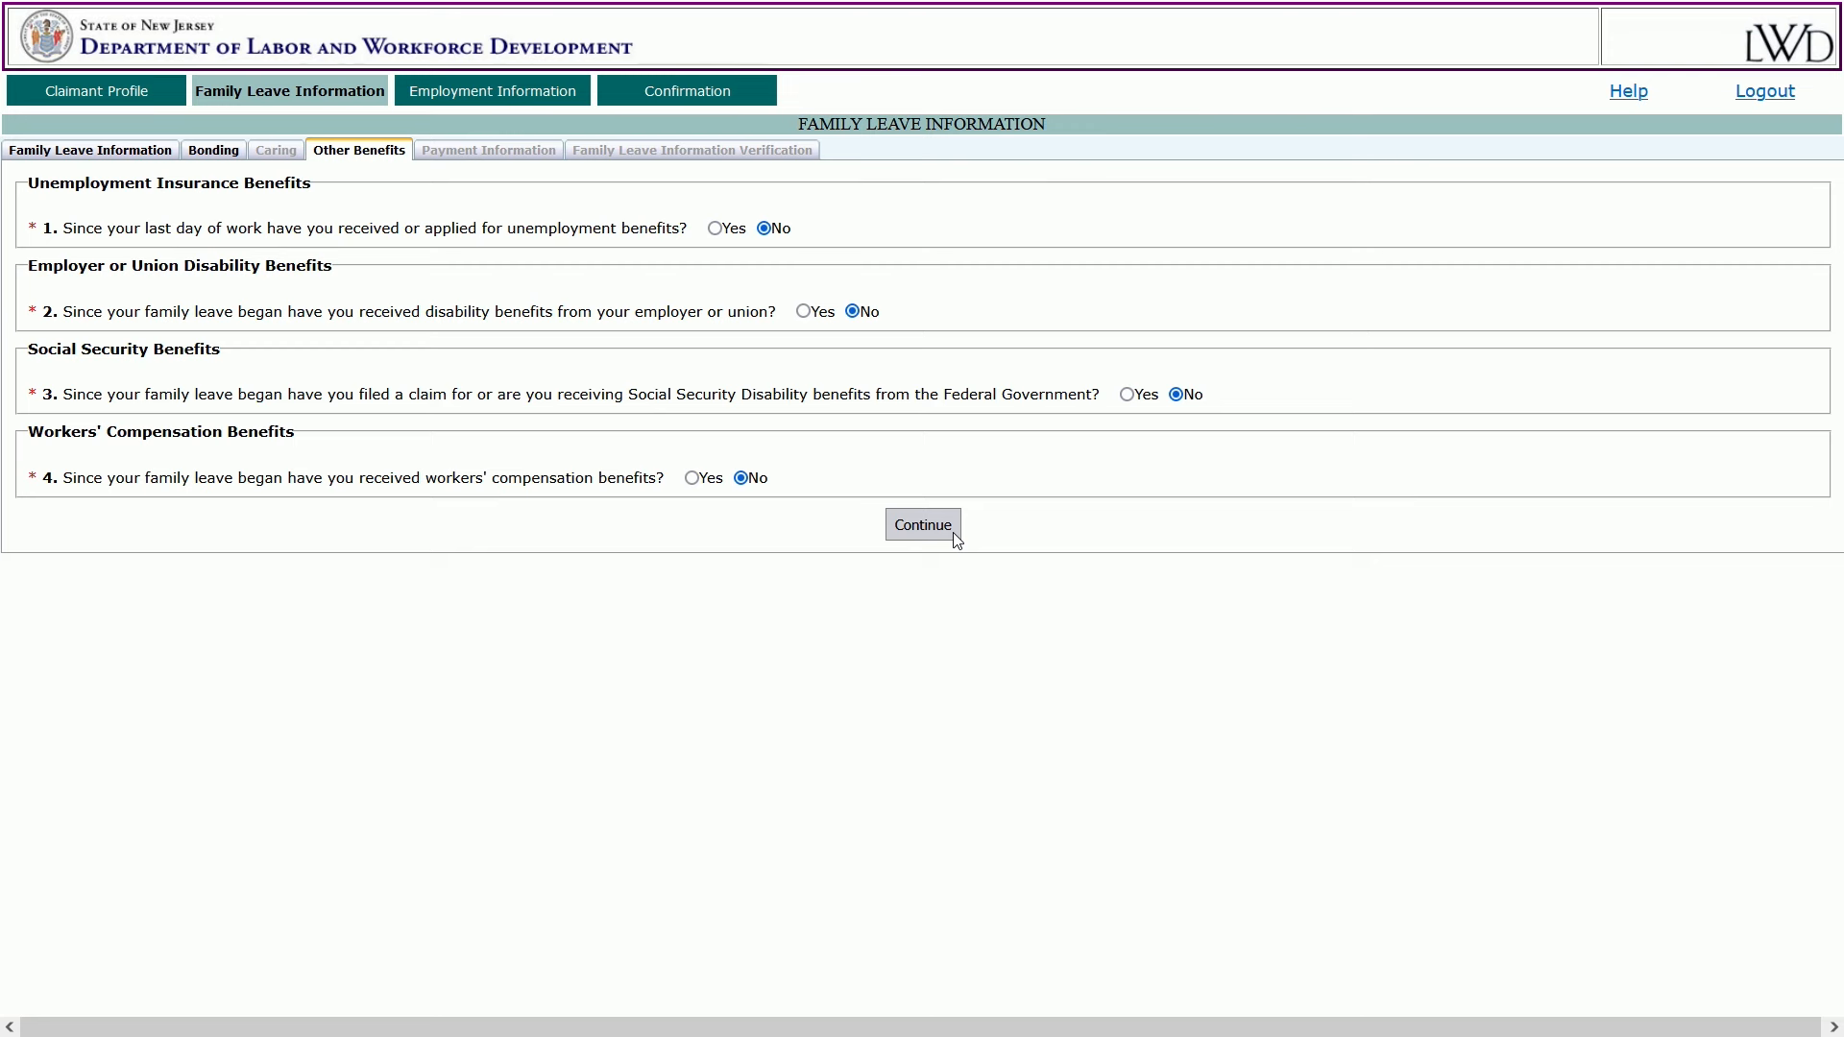
pyautogui.click(923, 526)
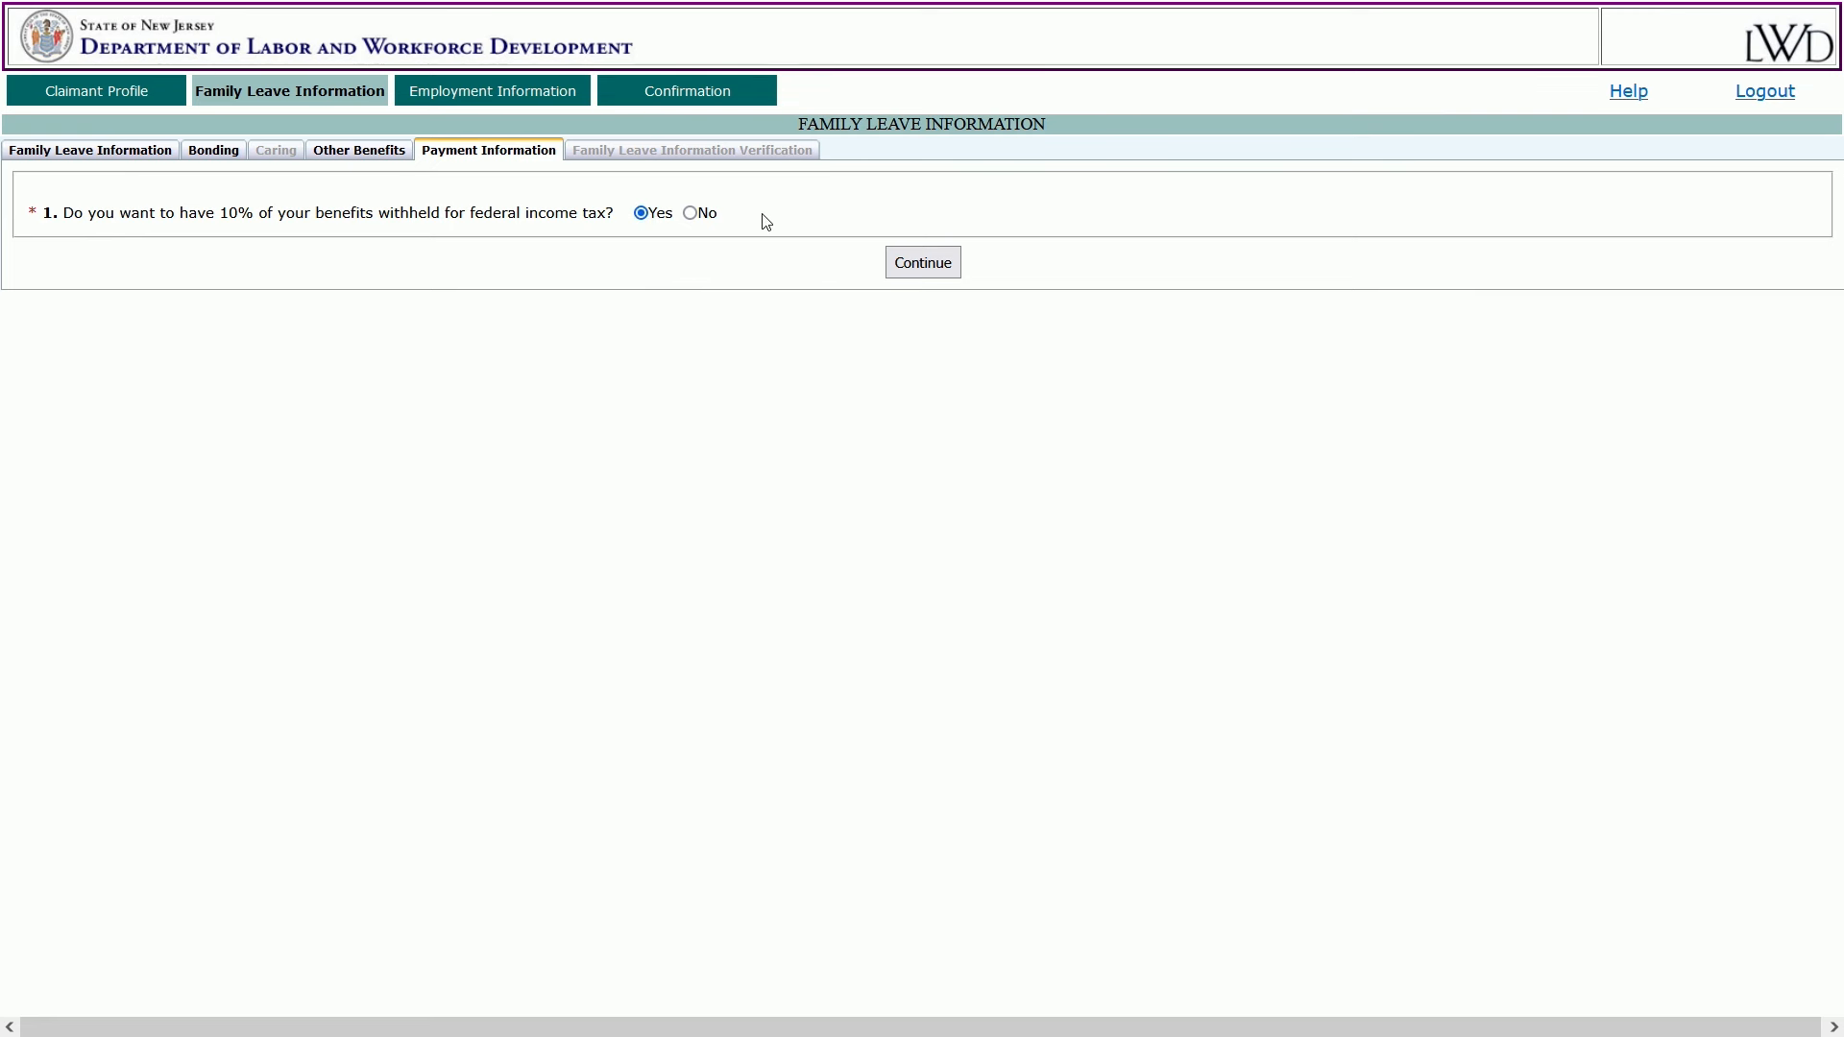
# Keep Yes for 10% federal income tax withholding and continue to Employment Information.
pyautogui.click(928, 264)
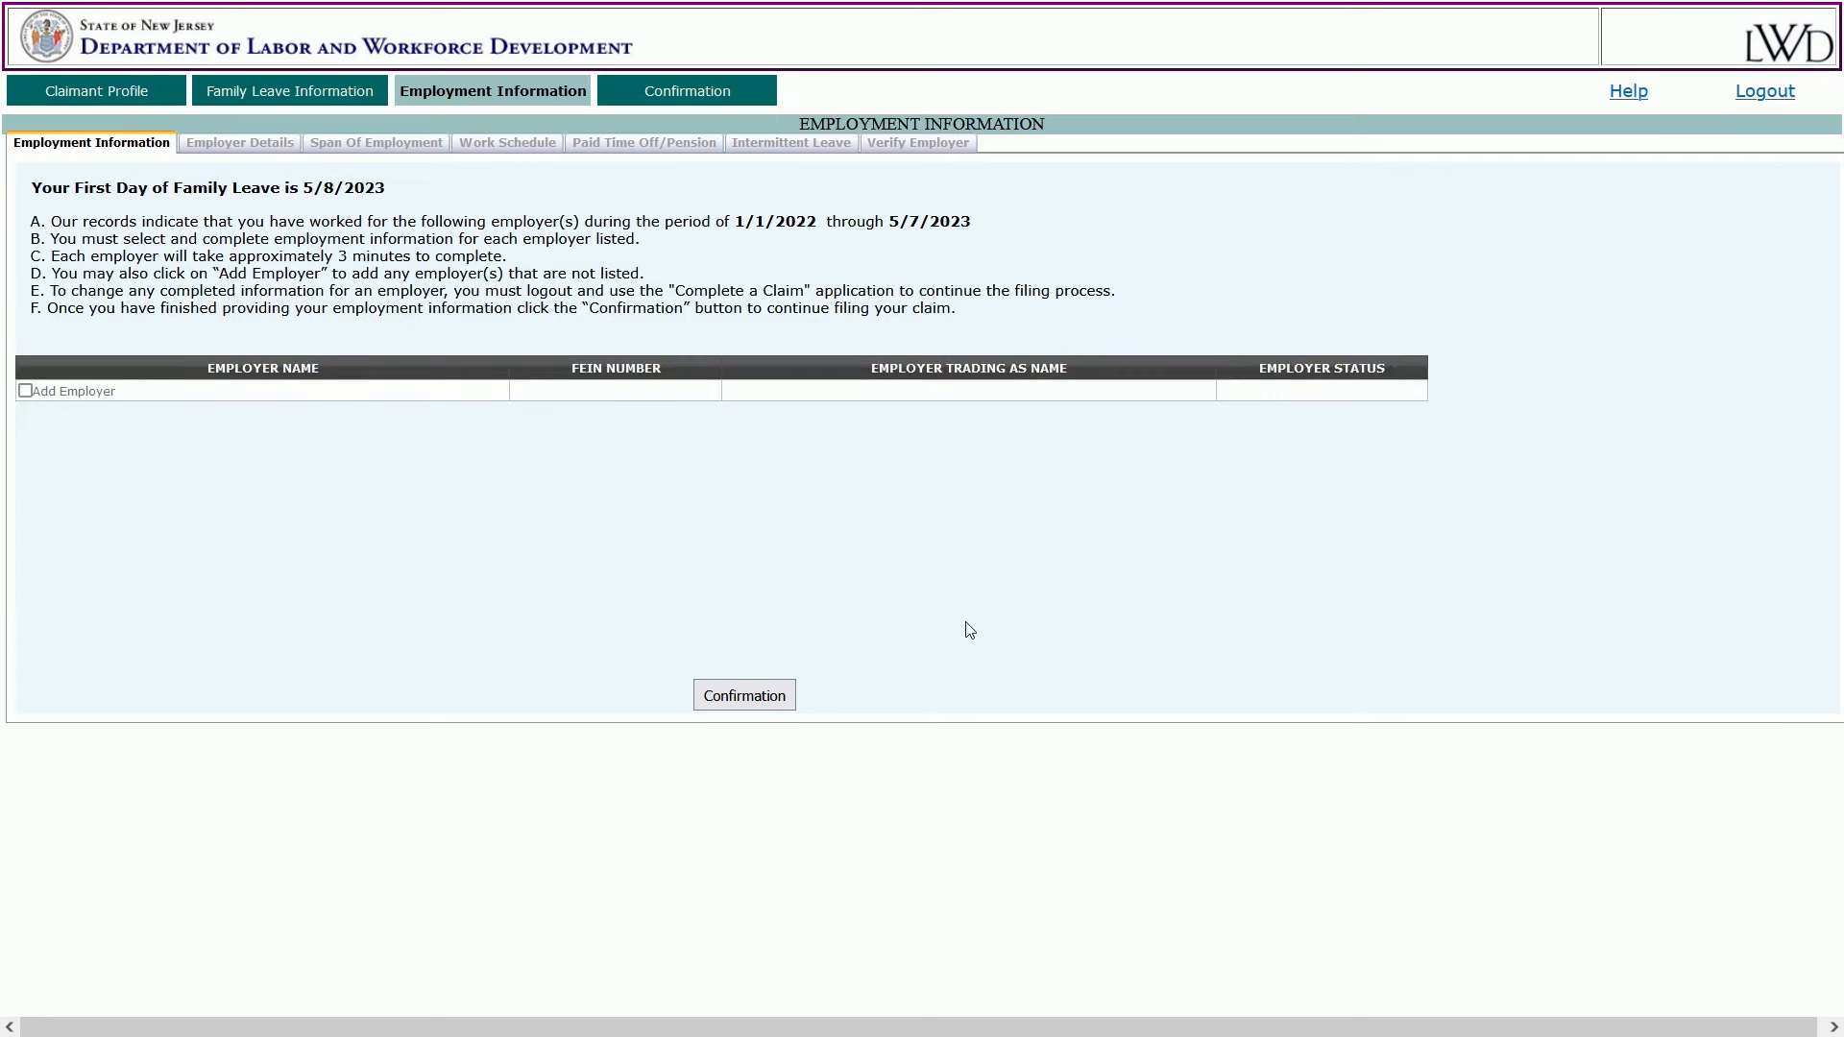
# Add employer Community Bus Lines with its Weehawken street address and zip code.
pyautogui.click(25, 391)
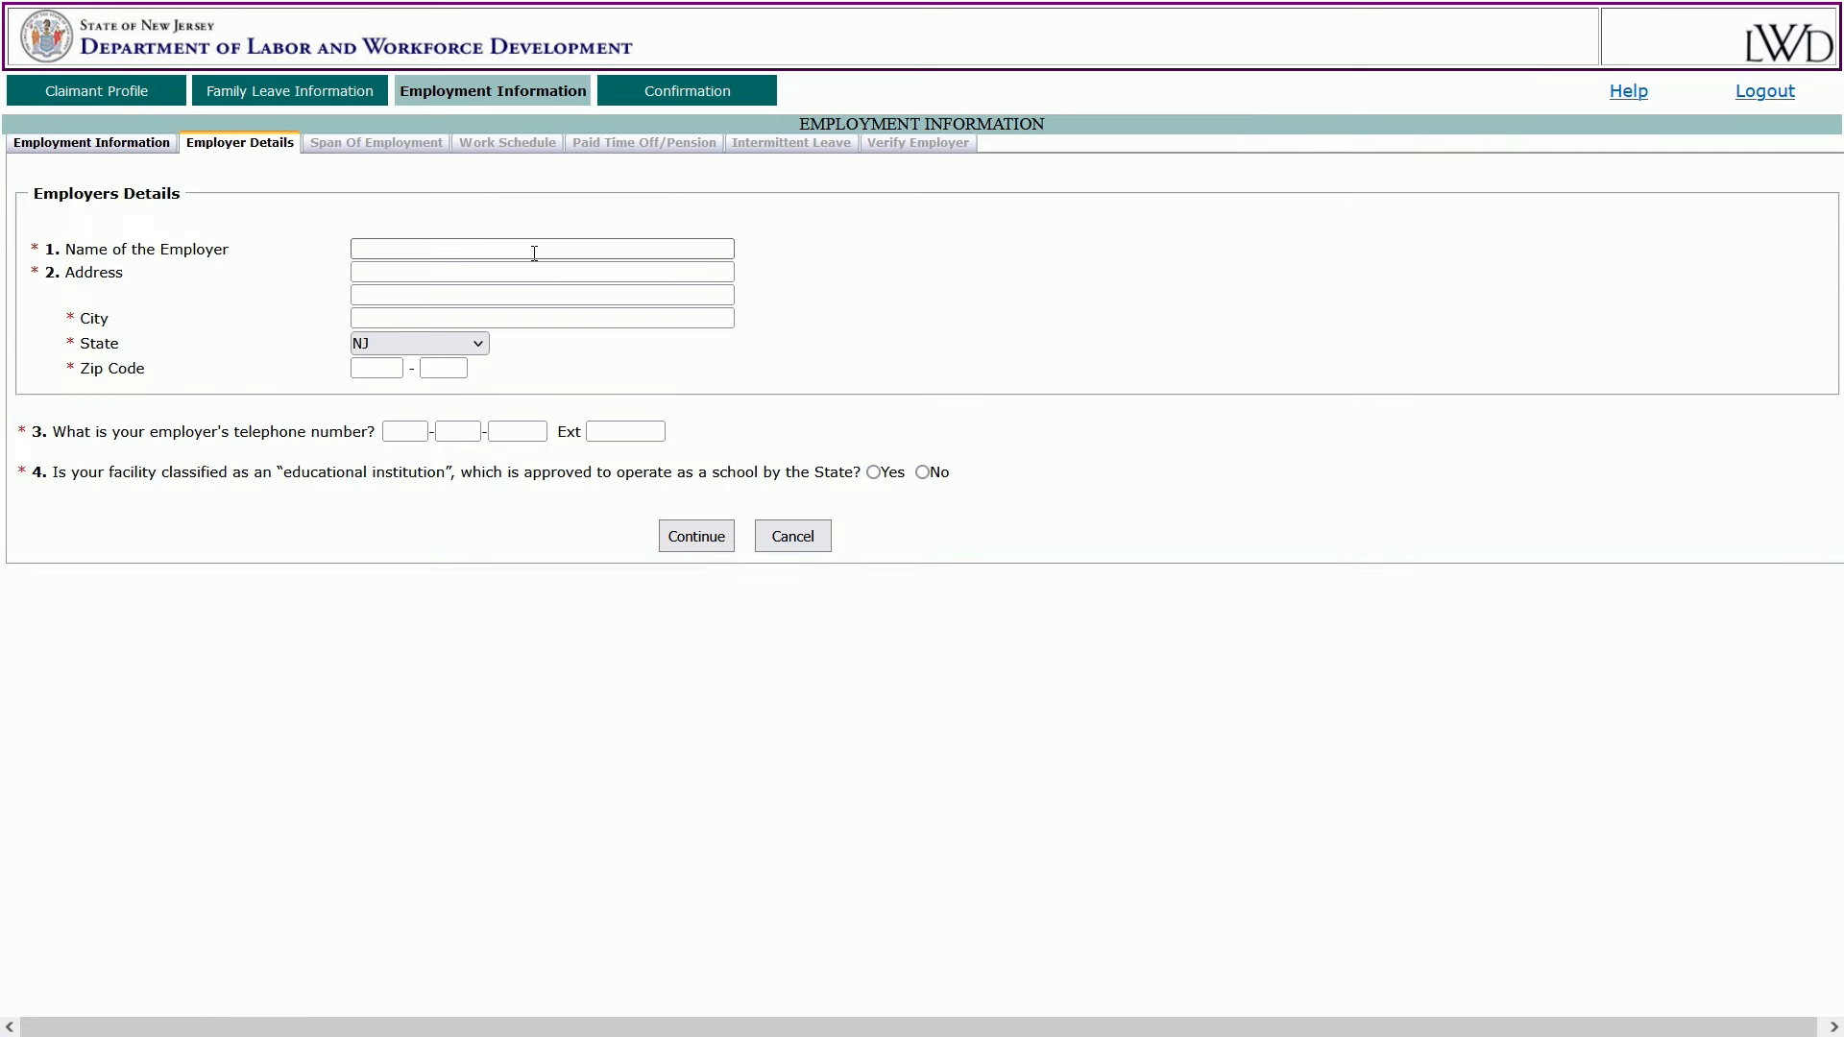
pyautogui.click(535, 249)
pyautogui.write('Community Bus Lines')
pyautogui.press('Tab')
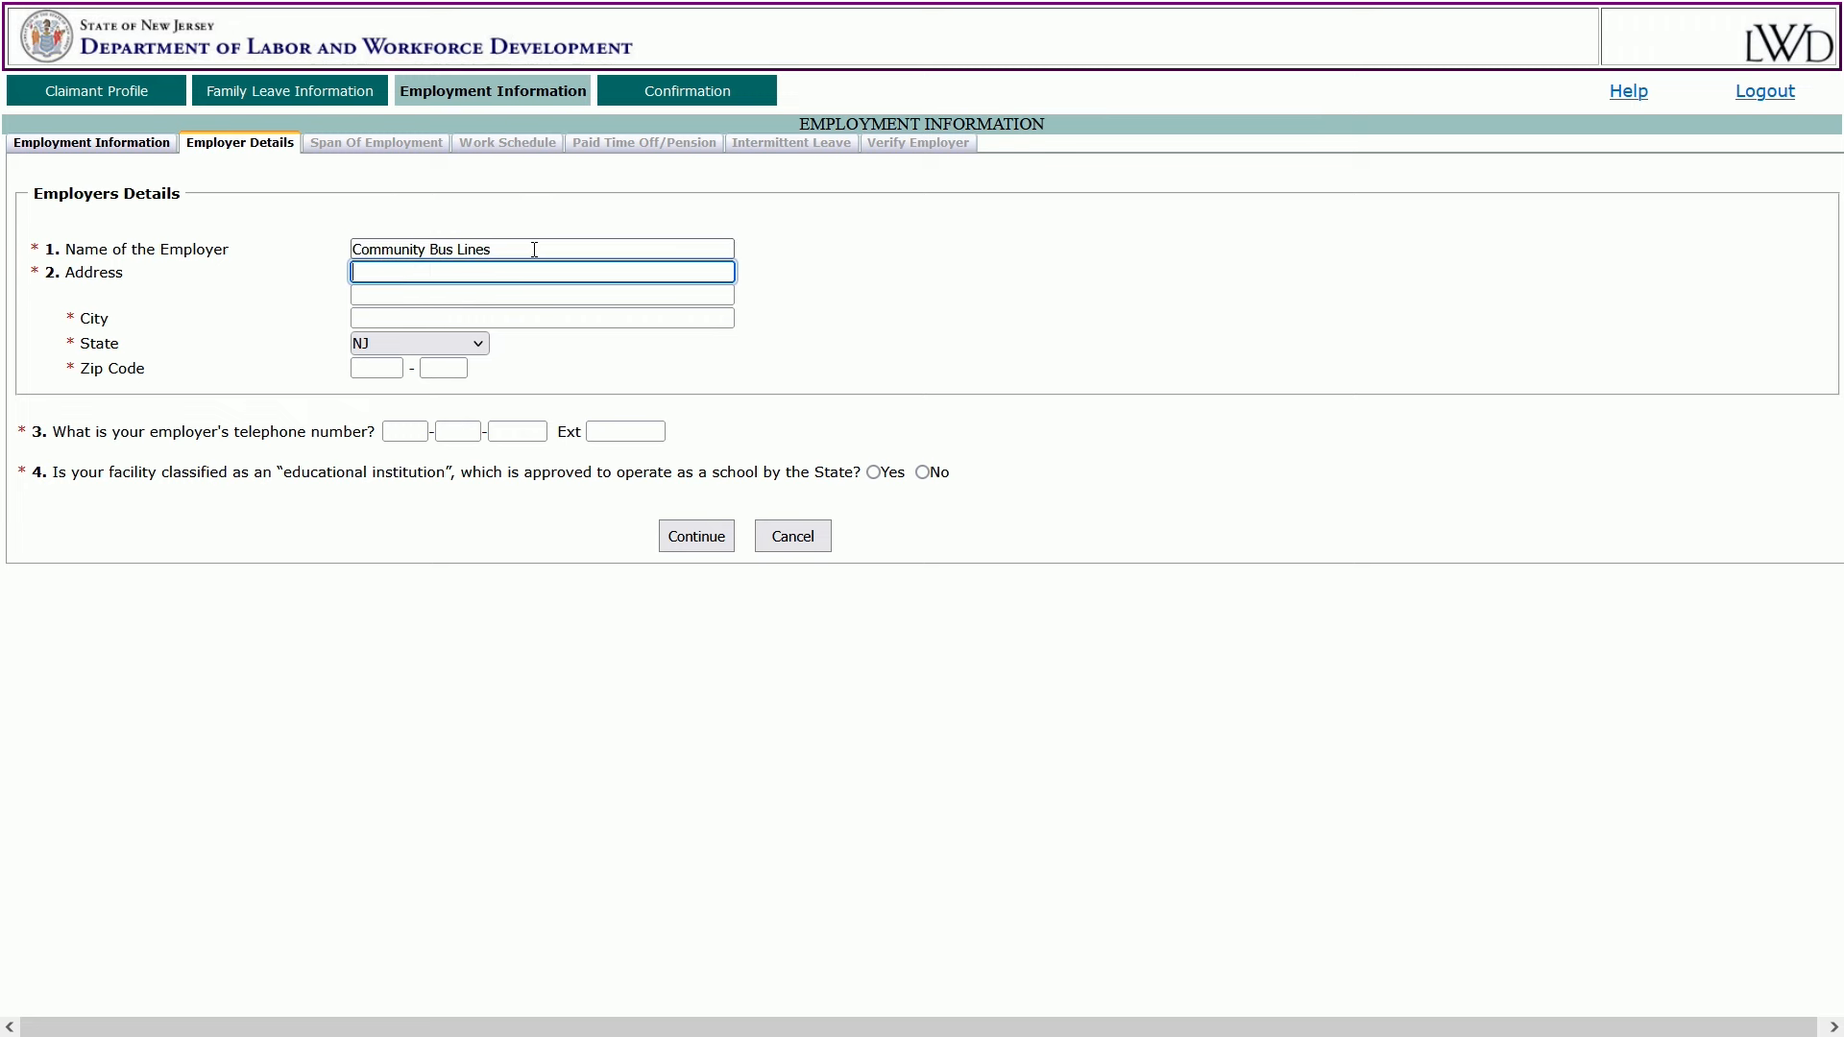
pyautogui.write('123 Bergen Ave')
pyautogui.press('Tab')
pyautogui.write('Weehawken')
pyautogui.press('Tab')
pyautogui.press('Tab')
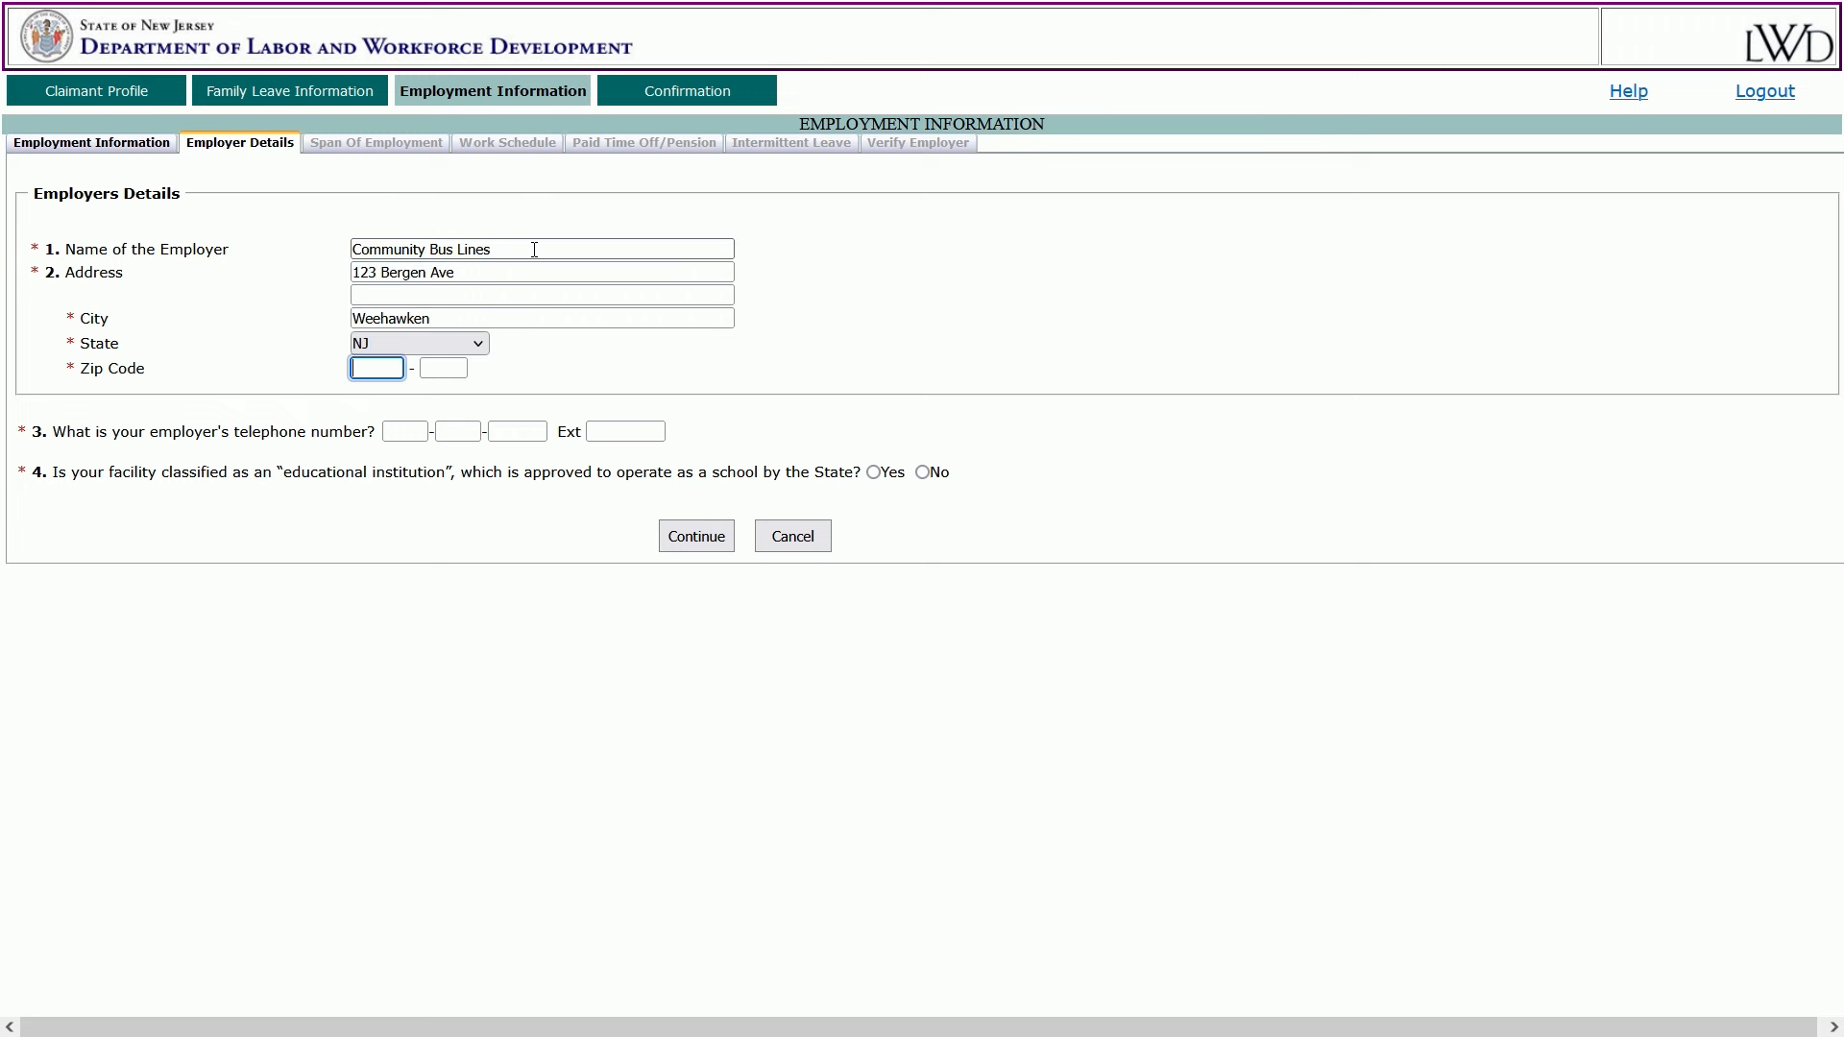
pyautogui.write('07086')
# Enter the employer's three-part telephone number.
pyautogui.press('Tab')
pyautogui.press('Tab')
pyautogui.press('Tab')
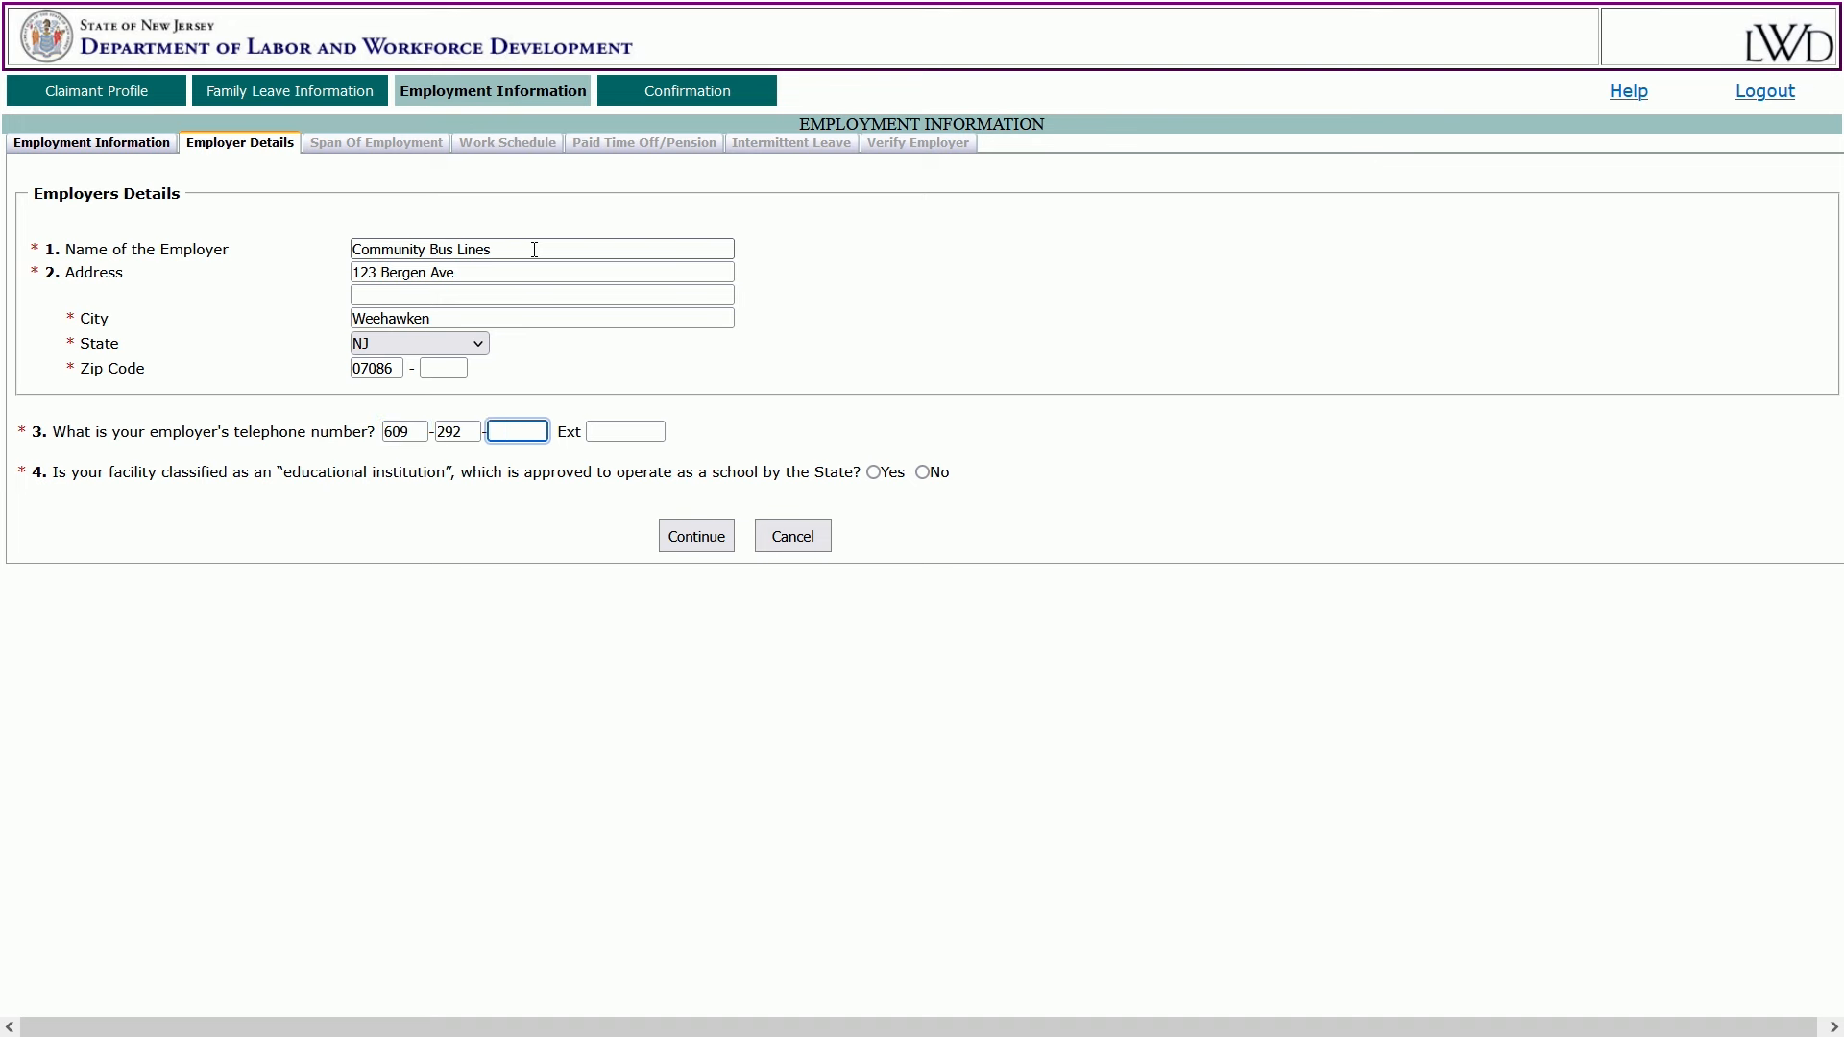
pyautogui.press('Tab')
# Answer No to the educational institution question and save the employer details.
pyautogui.click(881, 470)
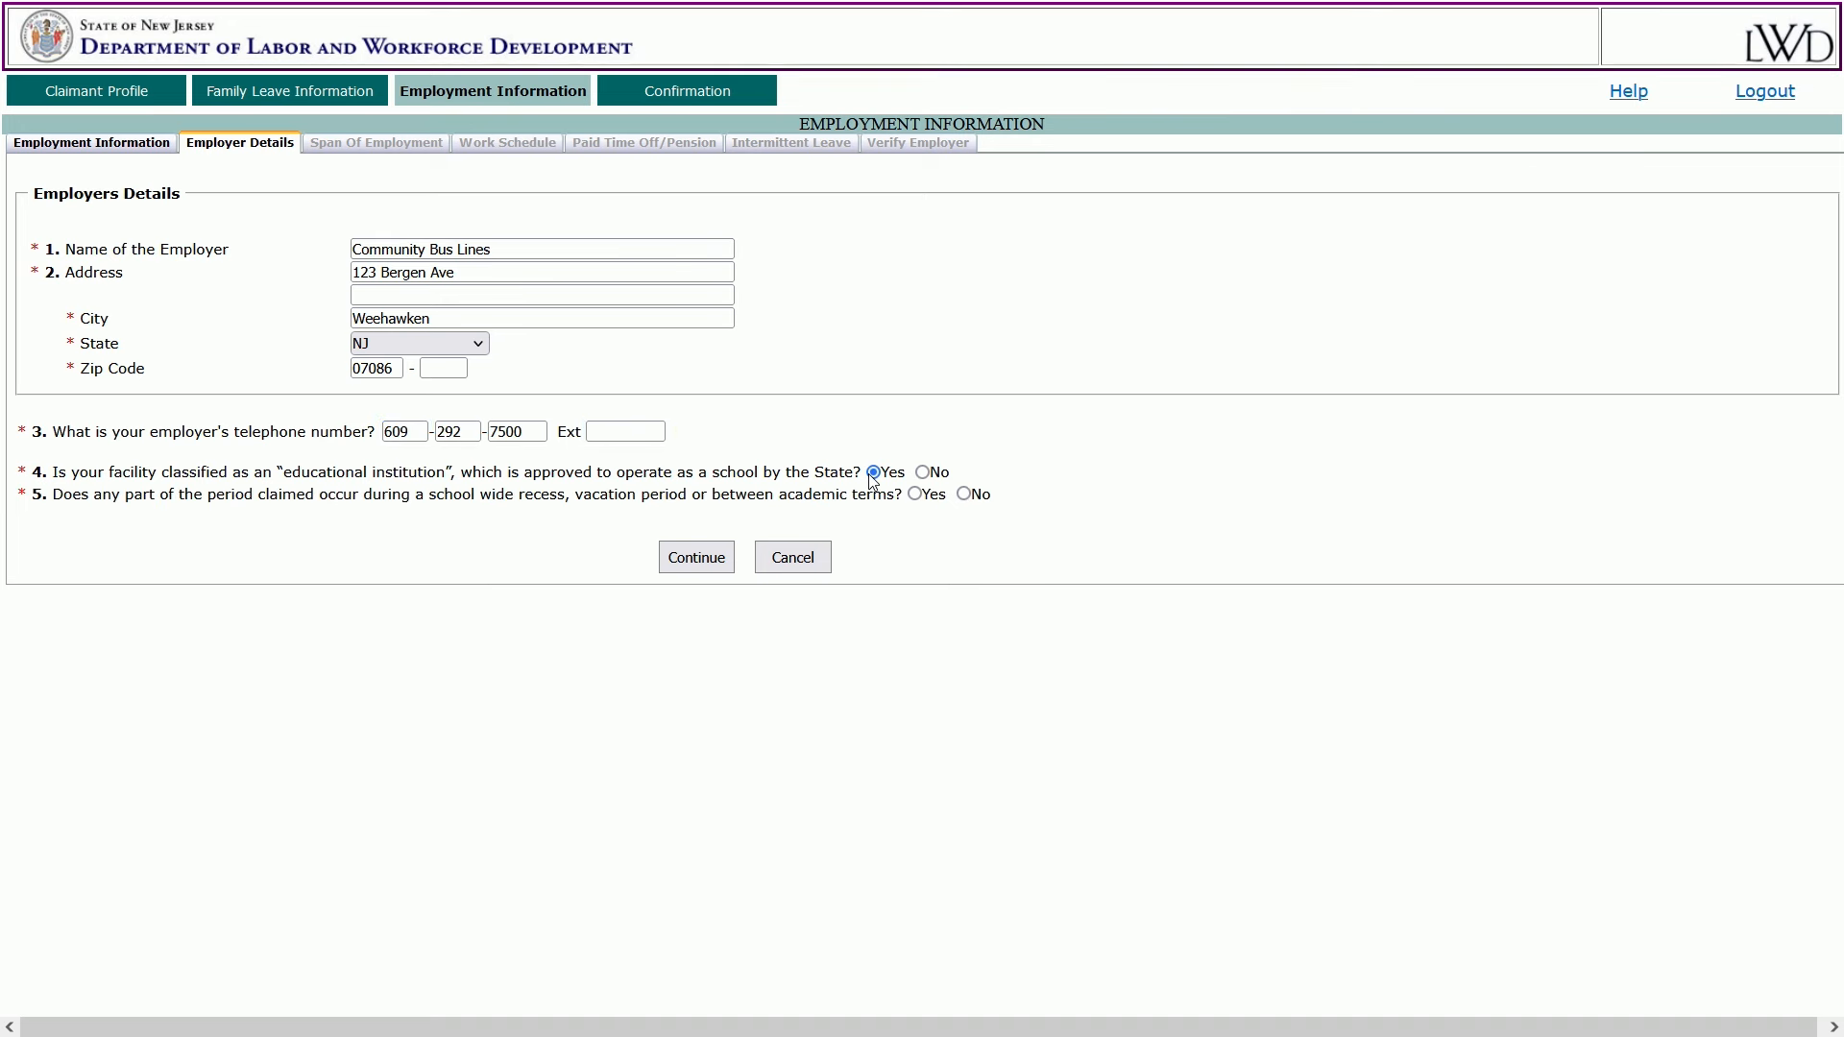
pyautogui.click(917, 495)
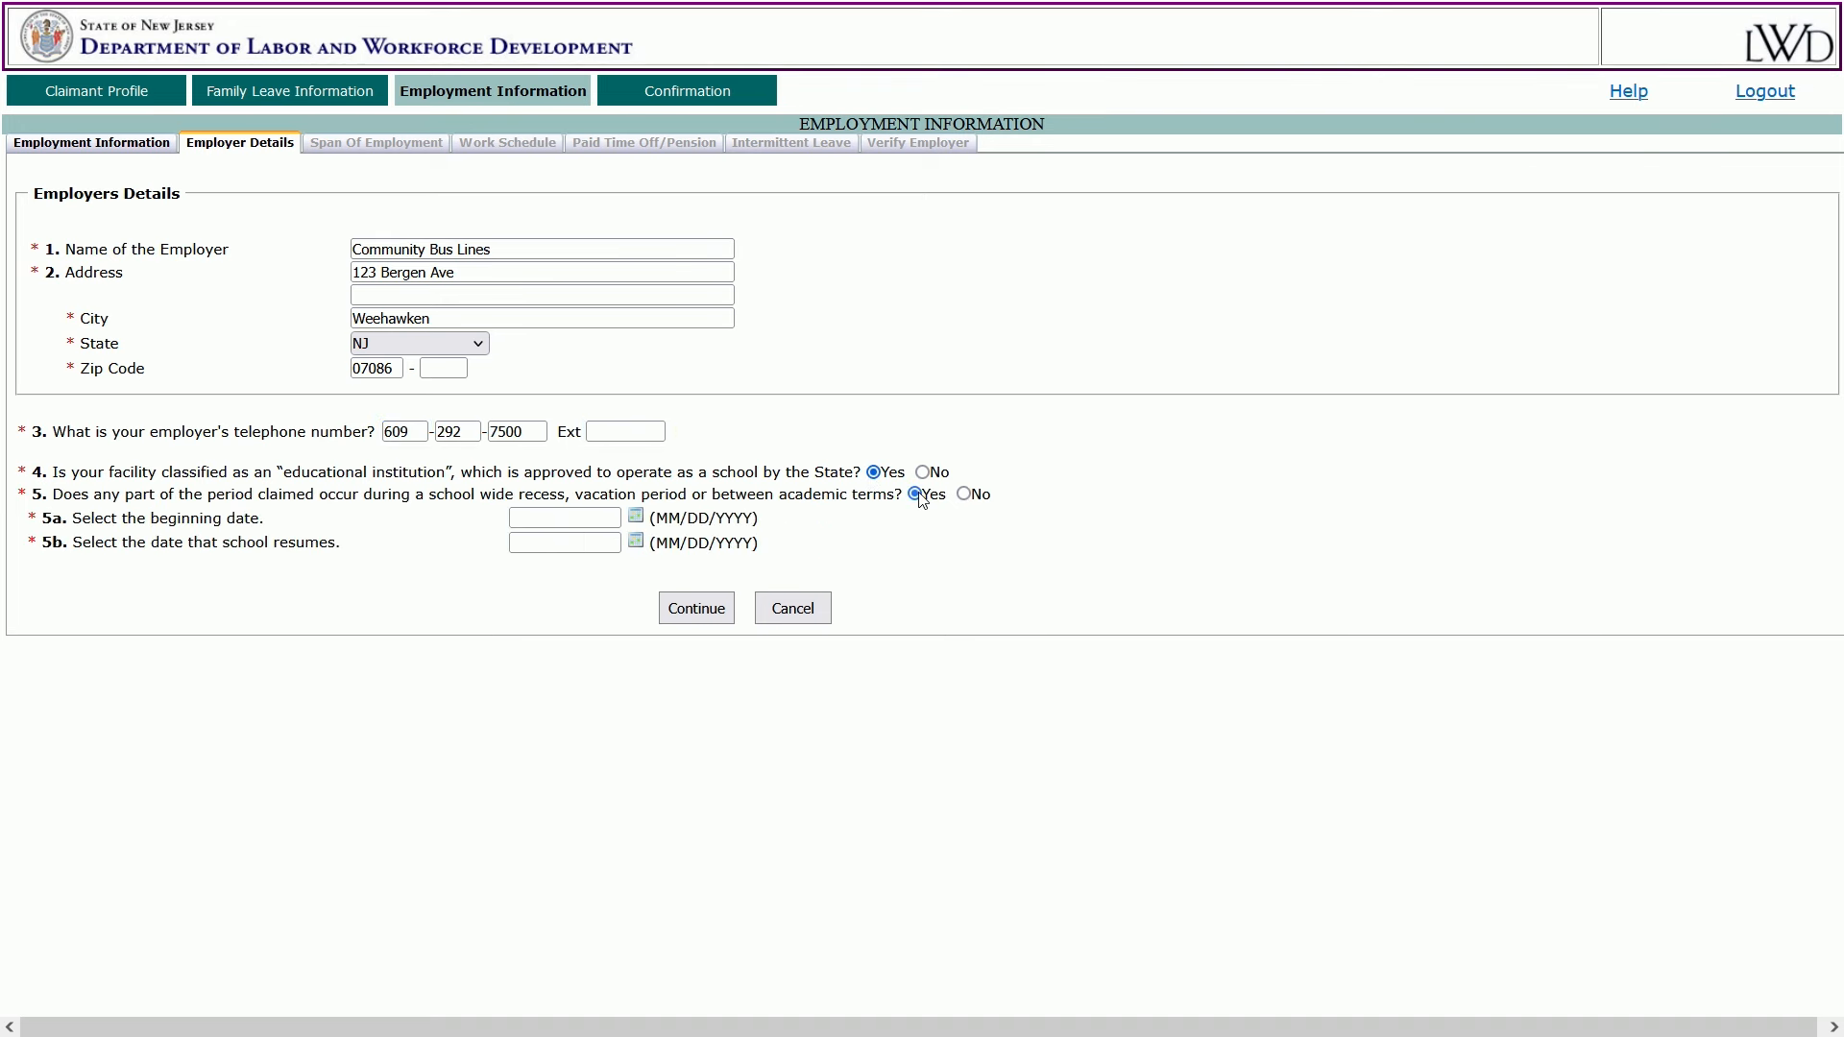
pyautogui.click(635, 519)
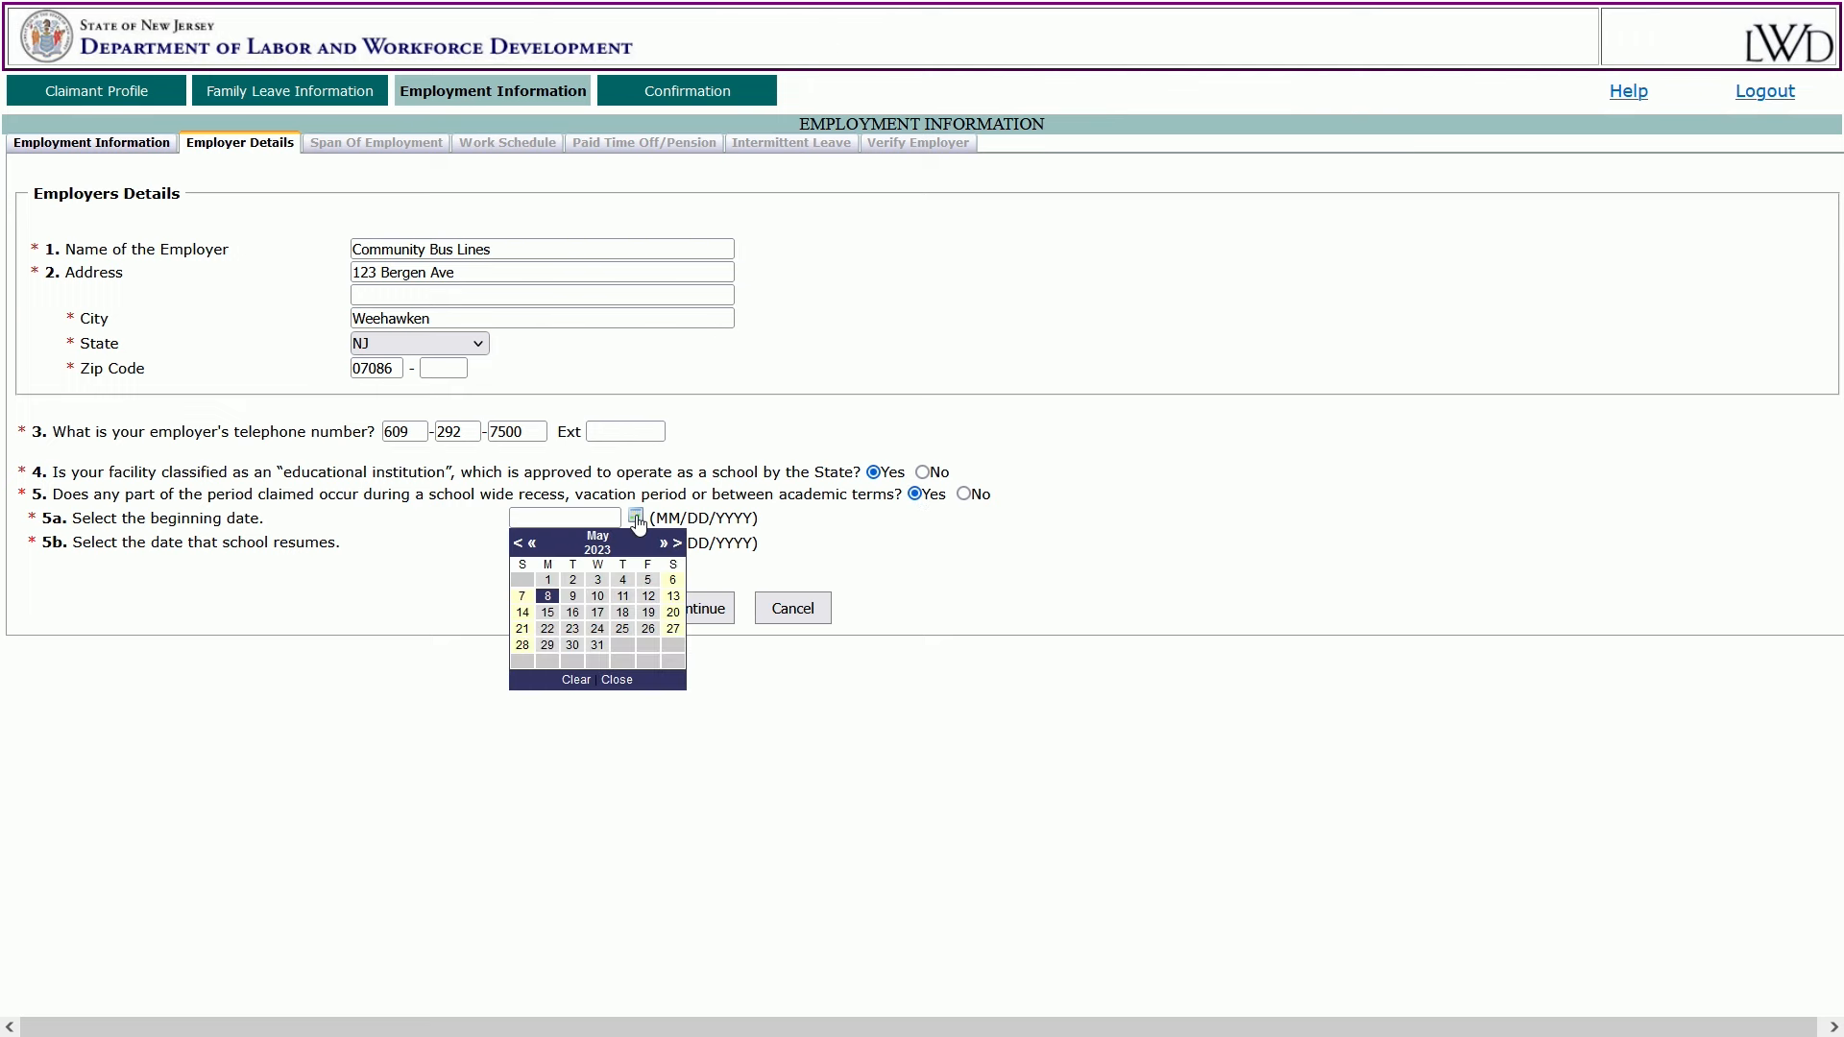
pyautogui.click(902, 531)
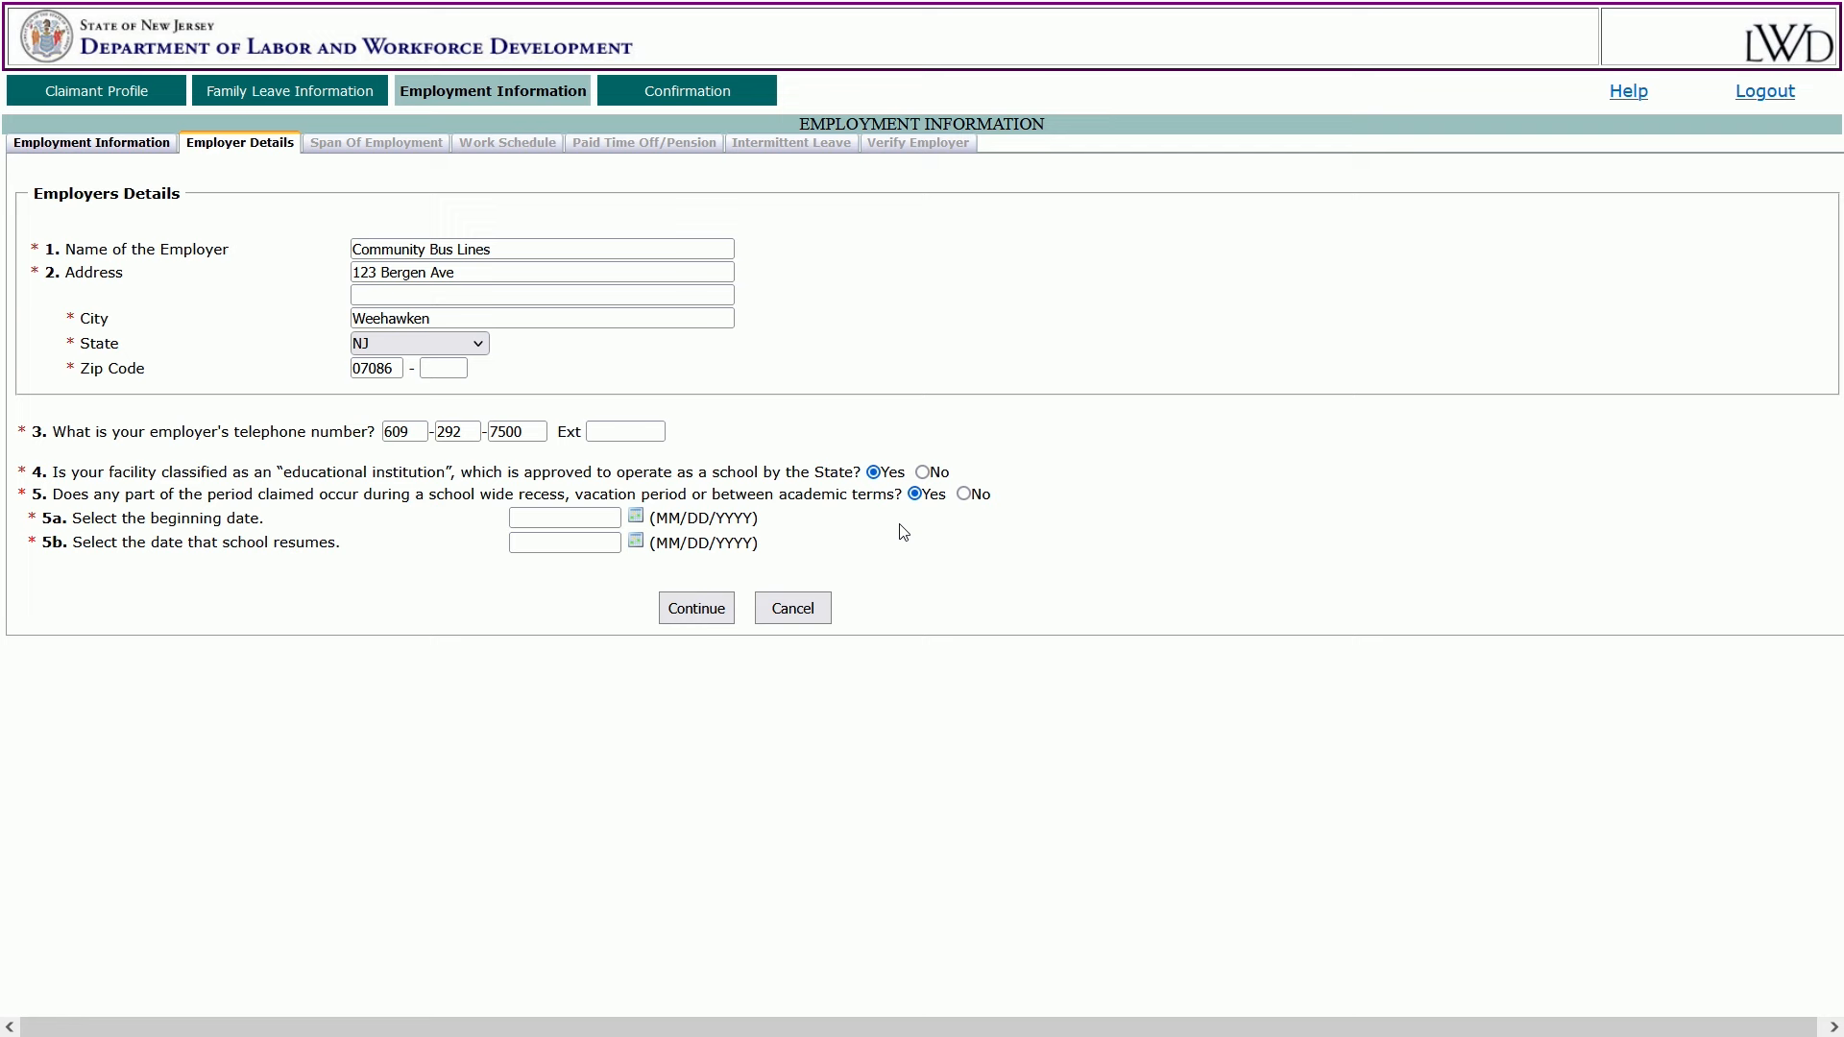
pyautogui.click(922, 472)
pyautogui.click(695, 538)
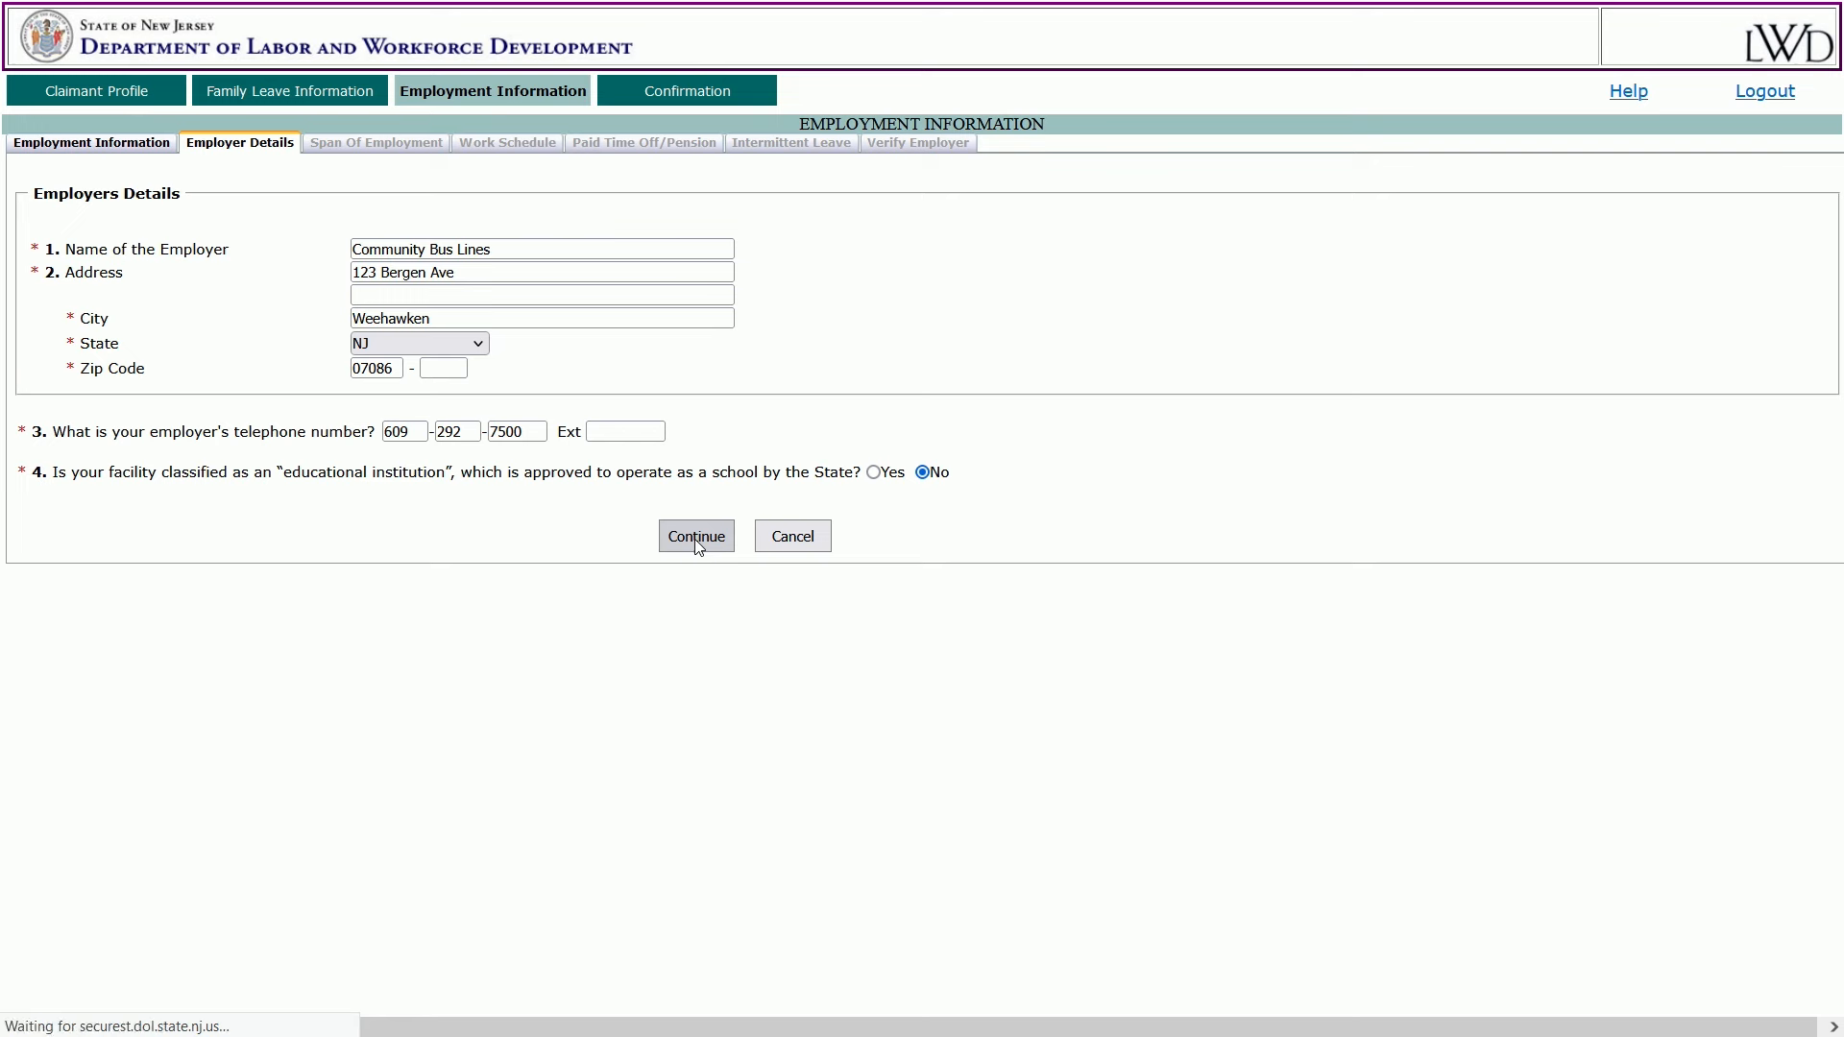
# Set the employment span from 08/07/2017 to 05/07/2023 using the calendars.
pyautogui.click(754, 224)
pyautogui.click(754, 224)
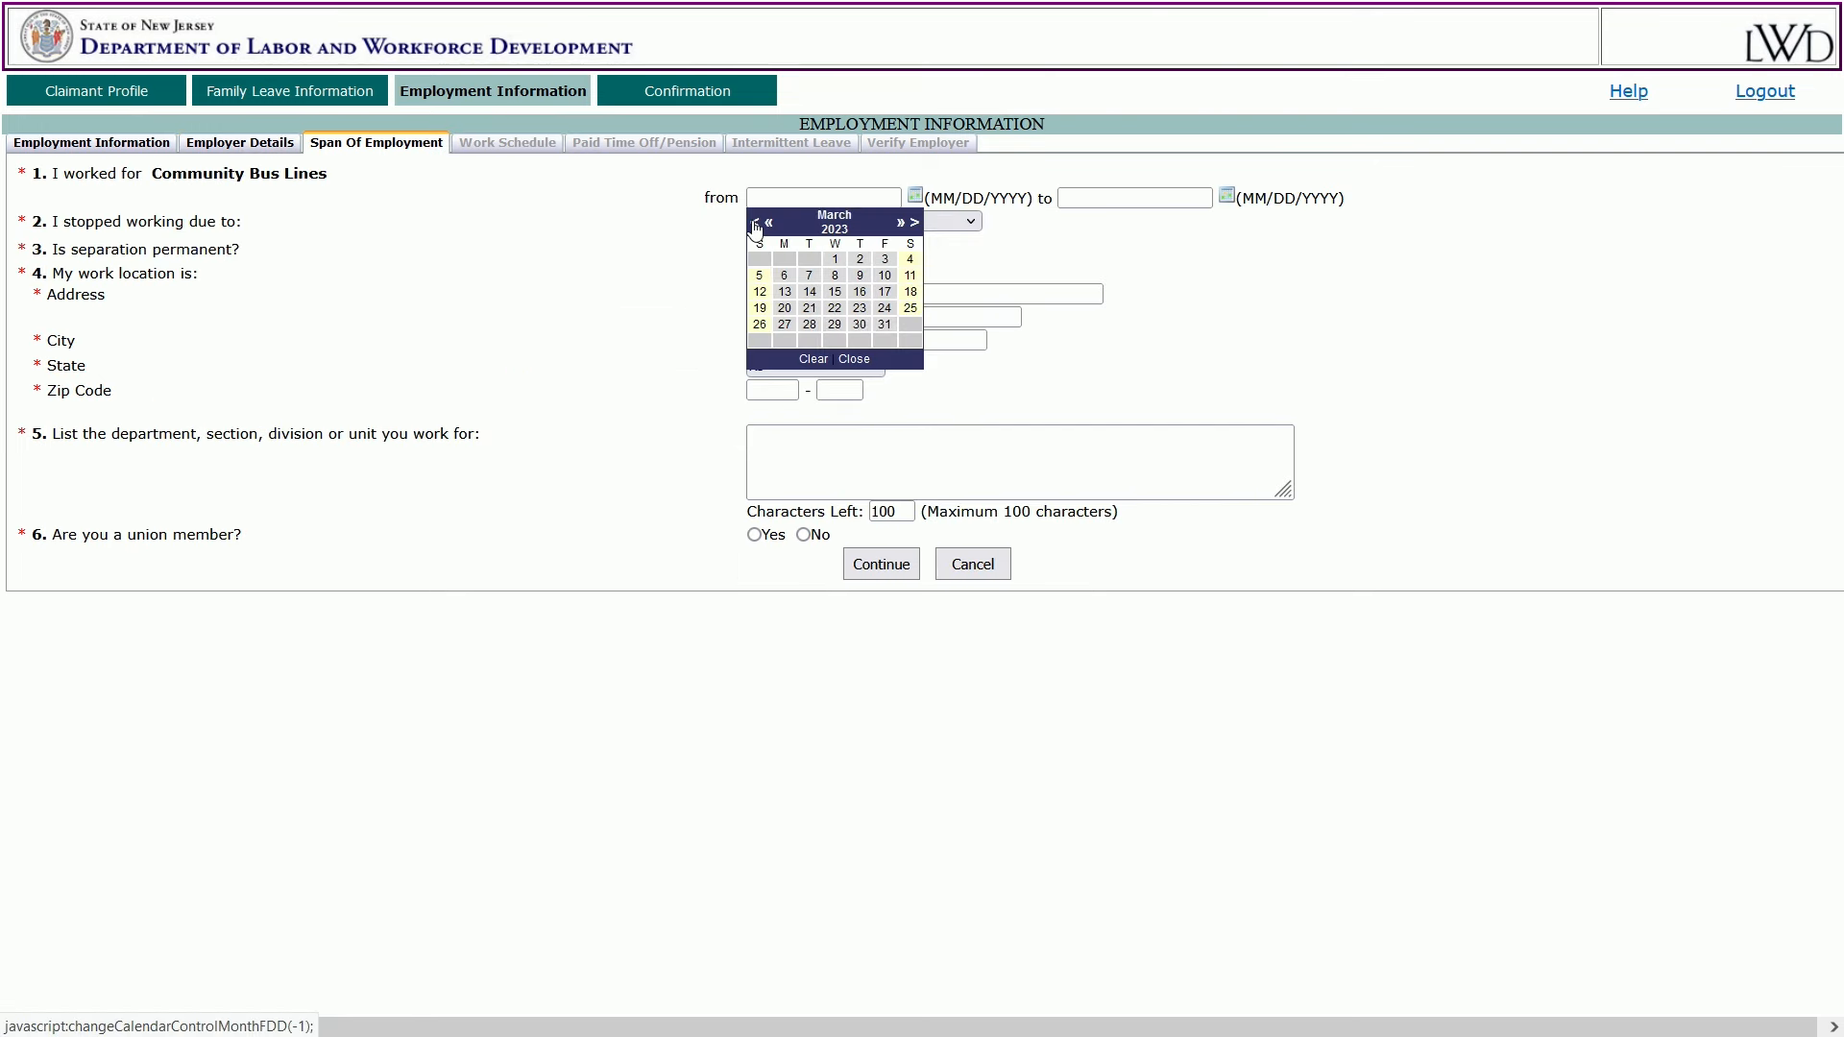
pyautogui.click(754, 223)
pyautogui.click(754, 224)
pyautogui.click(754, 224)
pyautogui.click(754, 224)
pyautogui.click(753, 224)
pyautogui.click(755, 223)
pyautogui.click(754, 224)
pyautogui.click(769, 225)
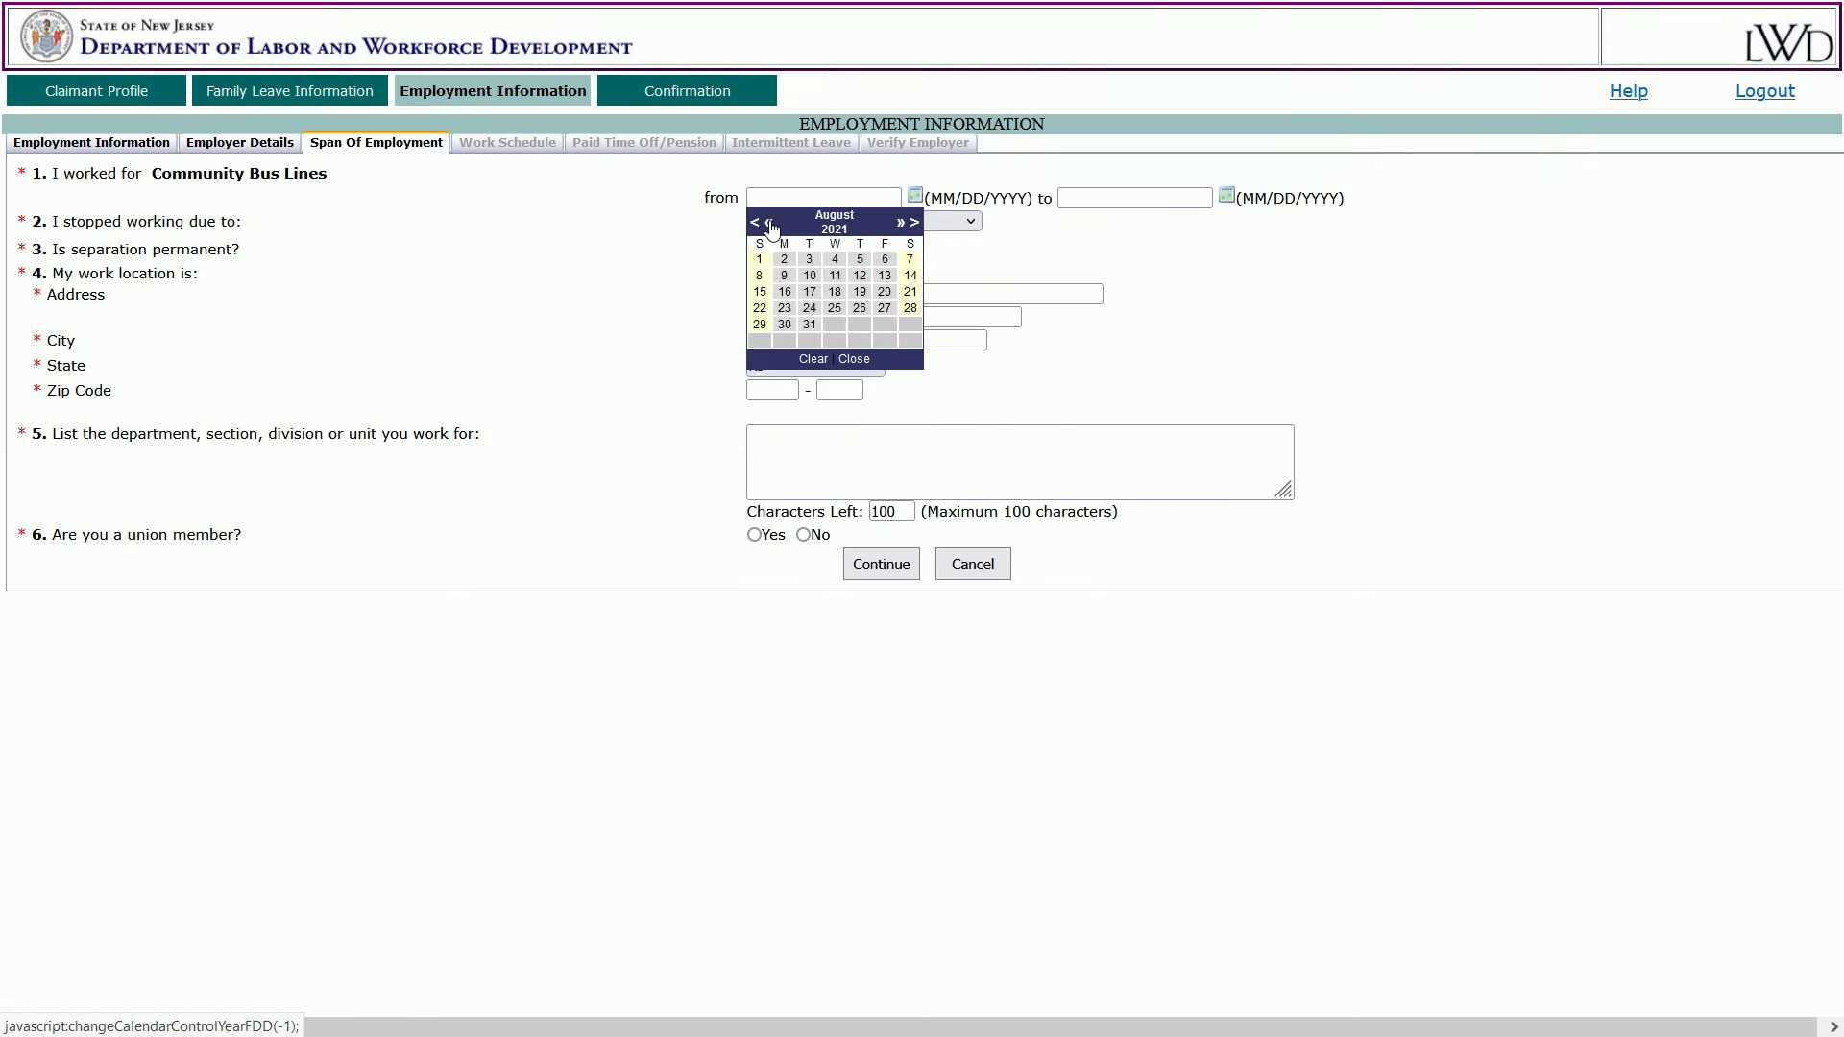
pyautogui.click(769, 225)
pyautogui.click(769, 225)
pyautogui.click(769, 225)
pyautogui.click(769, 225)
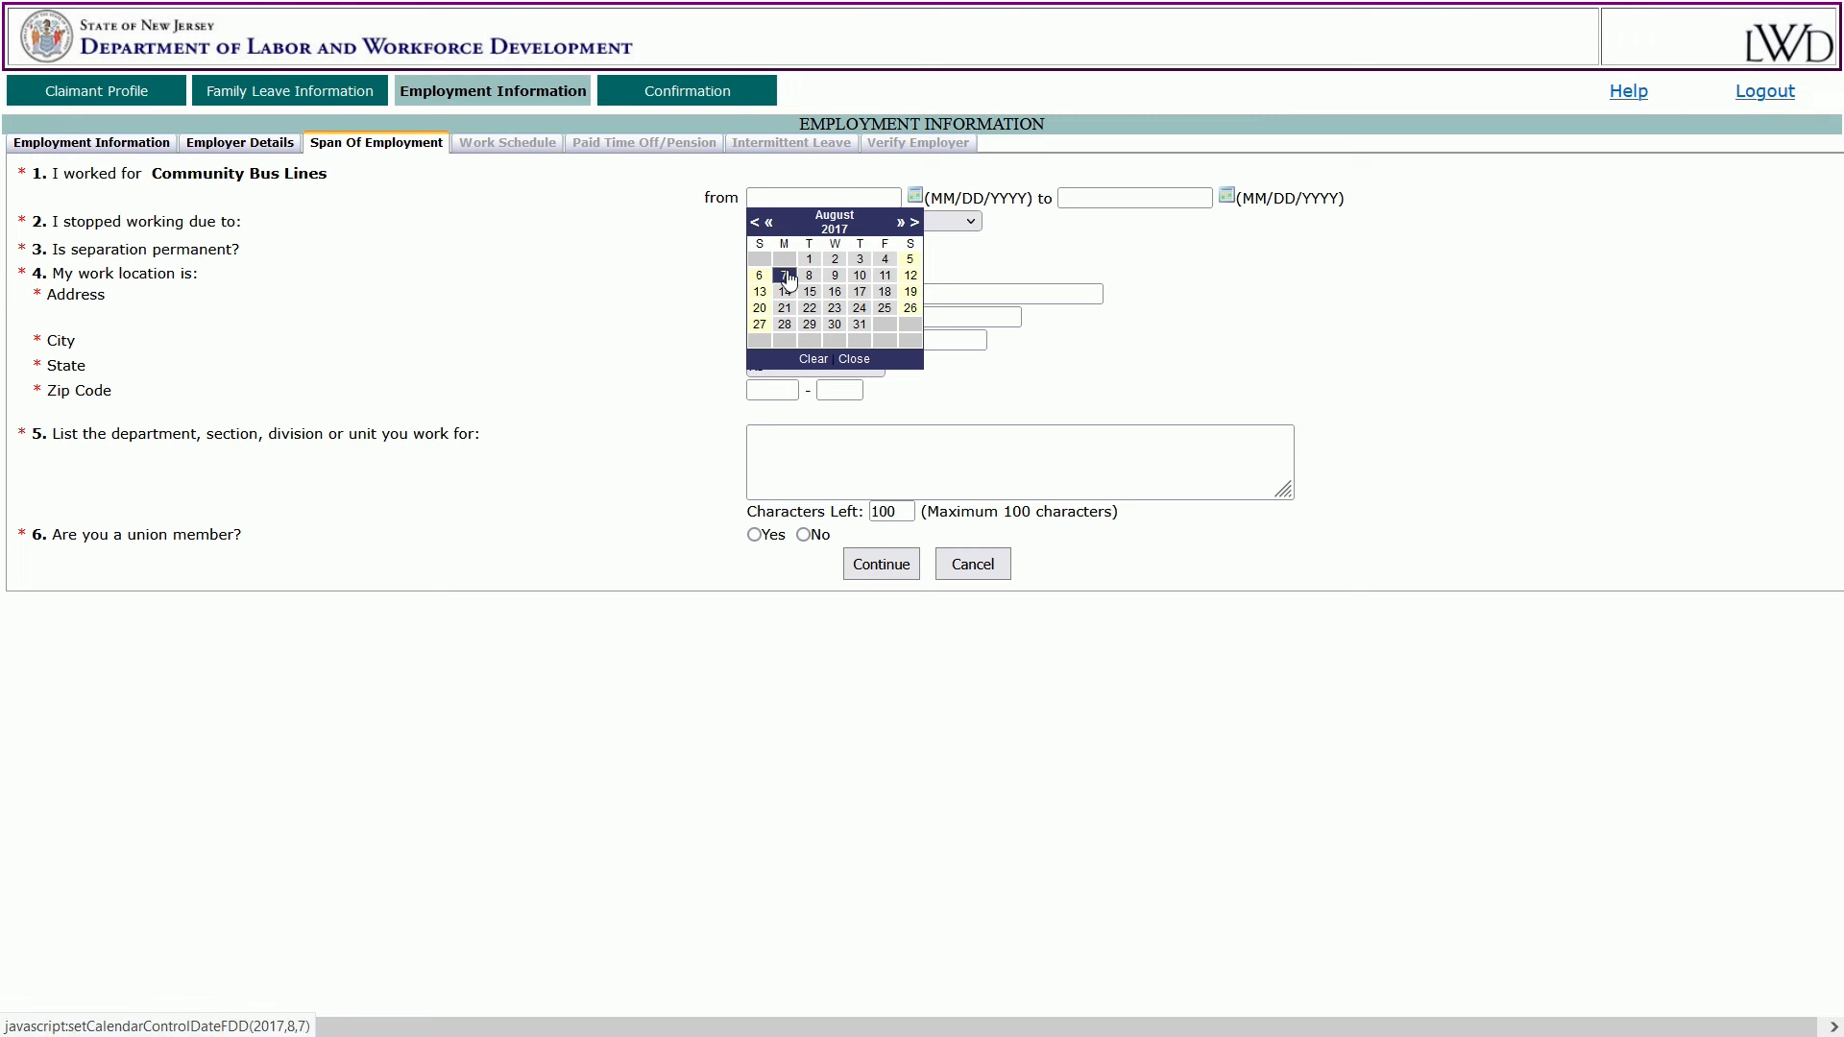
pyautogui.click(784, 277)
pyautogui.click(1227, 196)
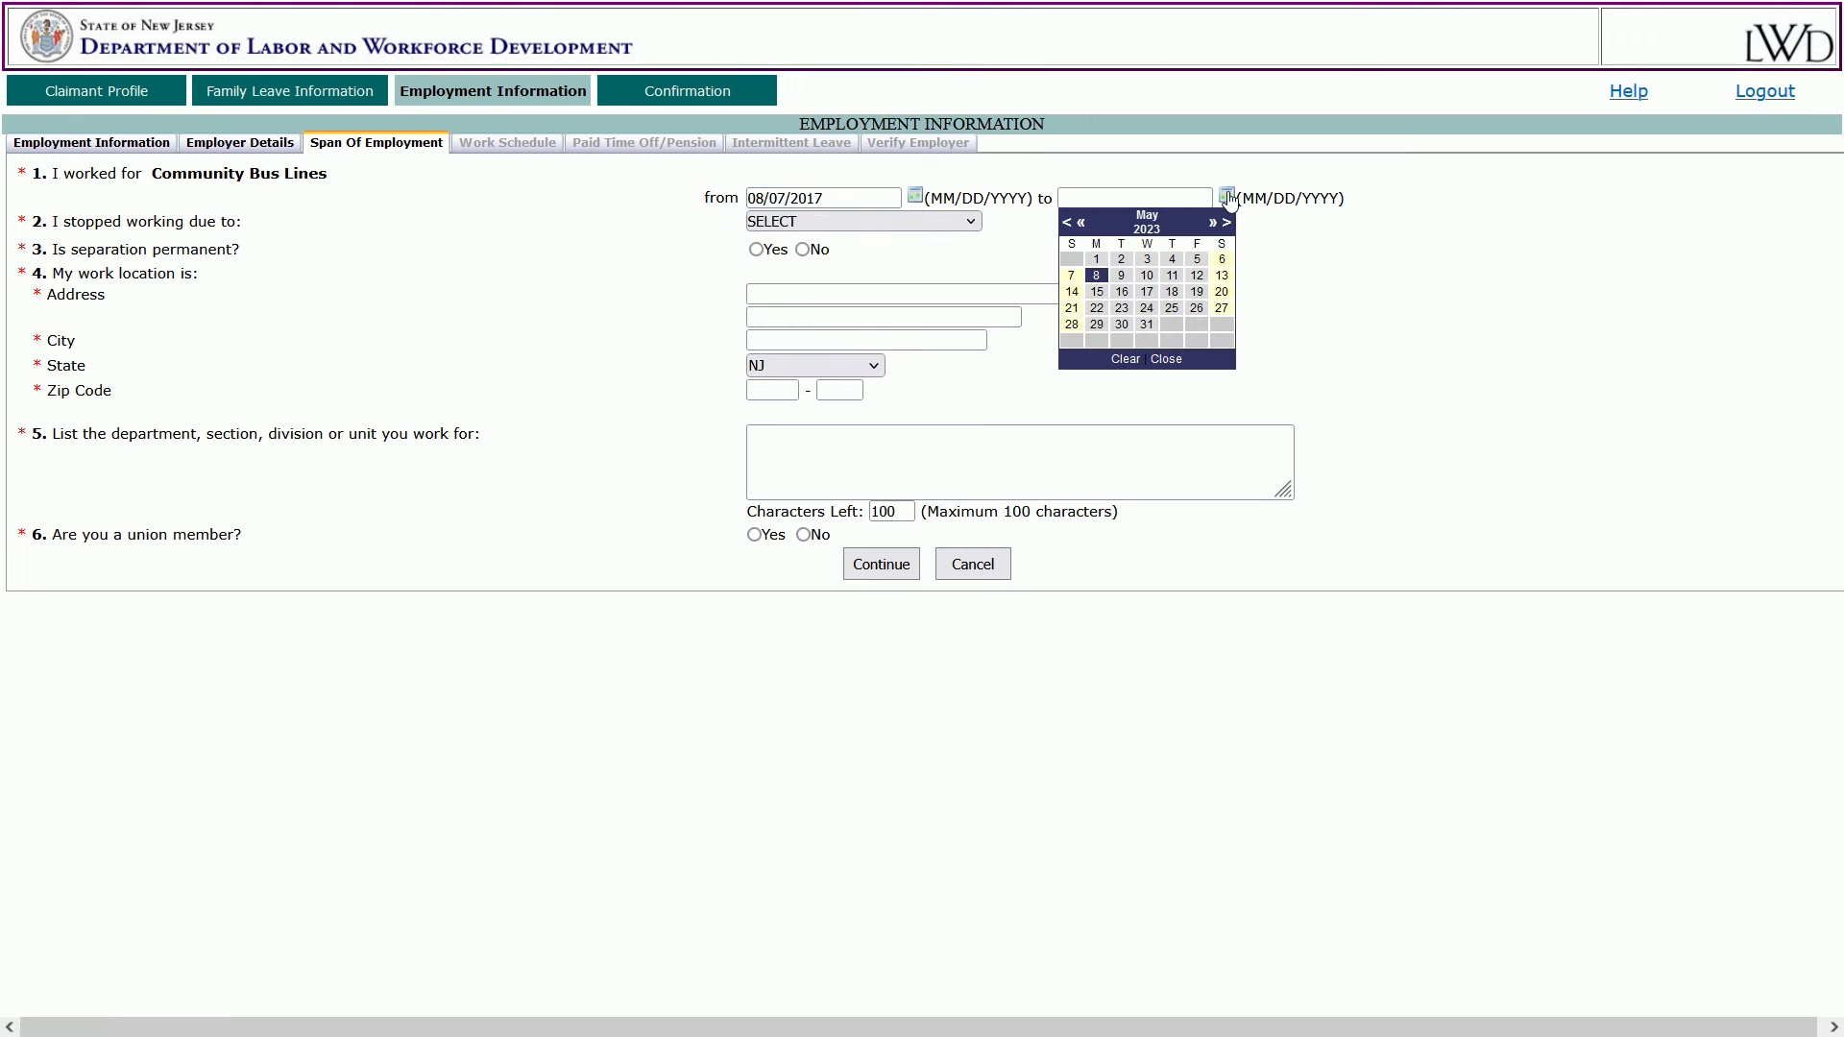
pyautogui.click(1072, 281)
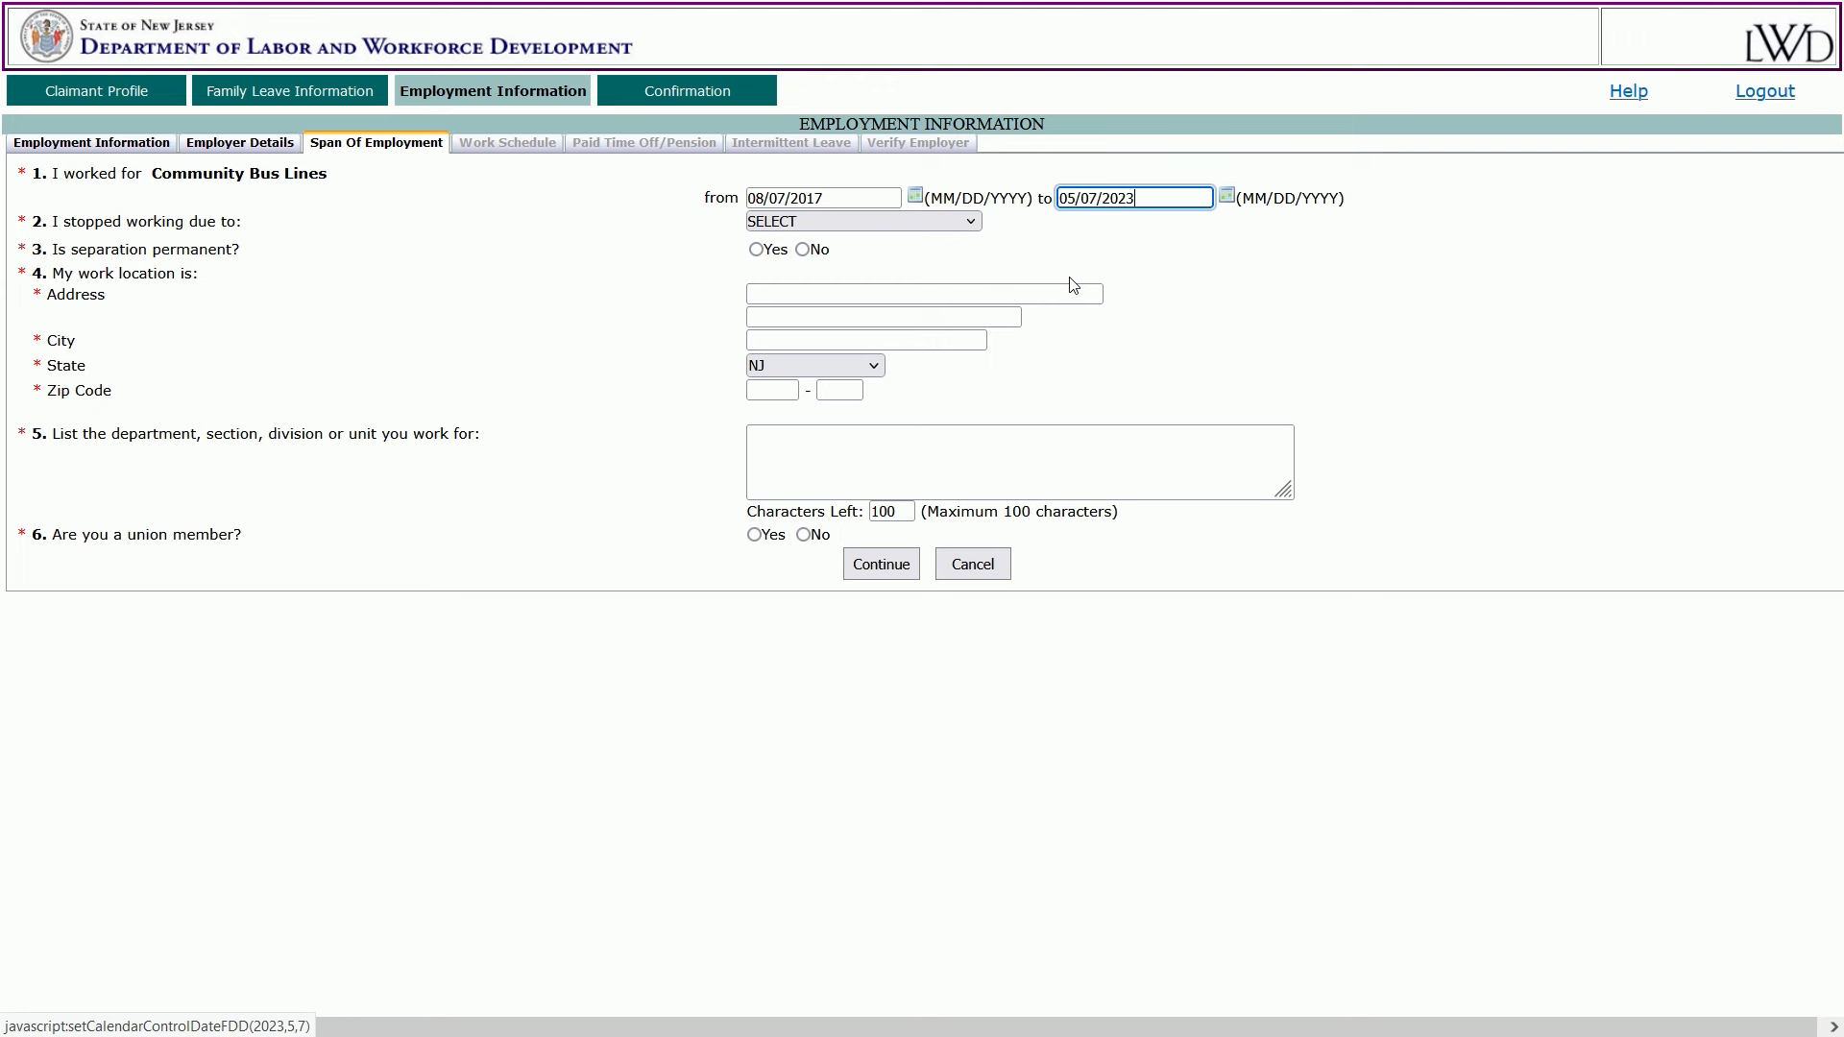
# Choose On Approved Leave as the reason and mark the separation as not permanent.
pyautogui.click(973, 222)
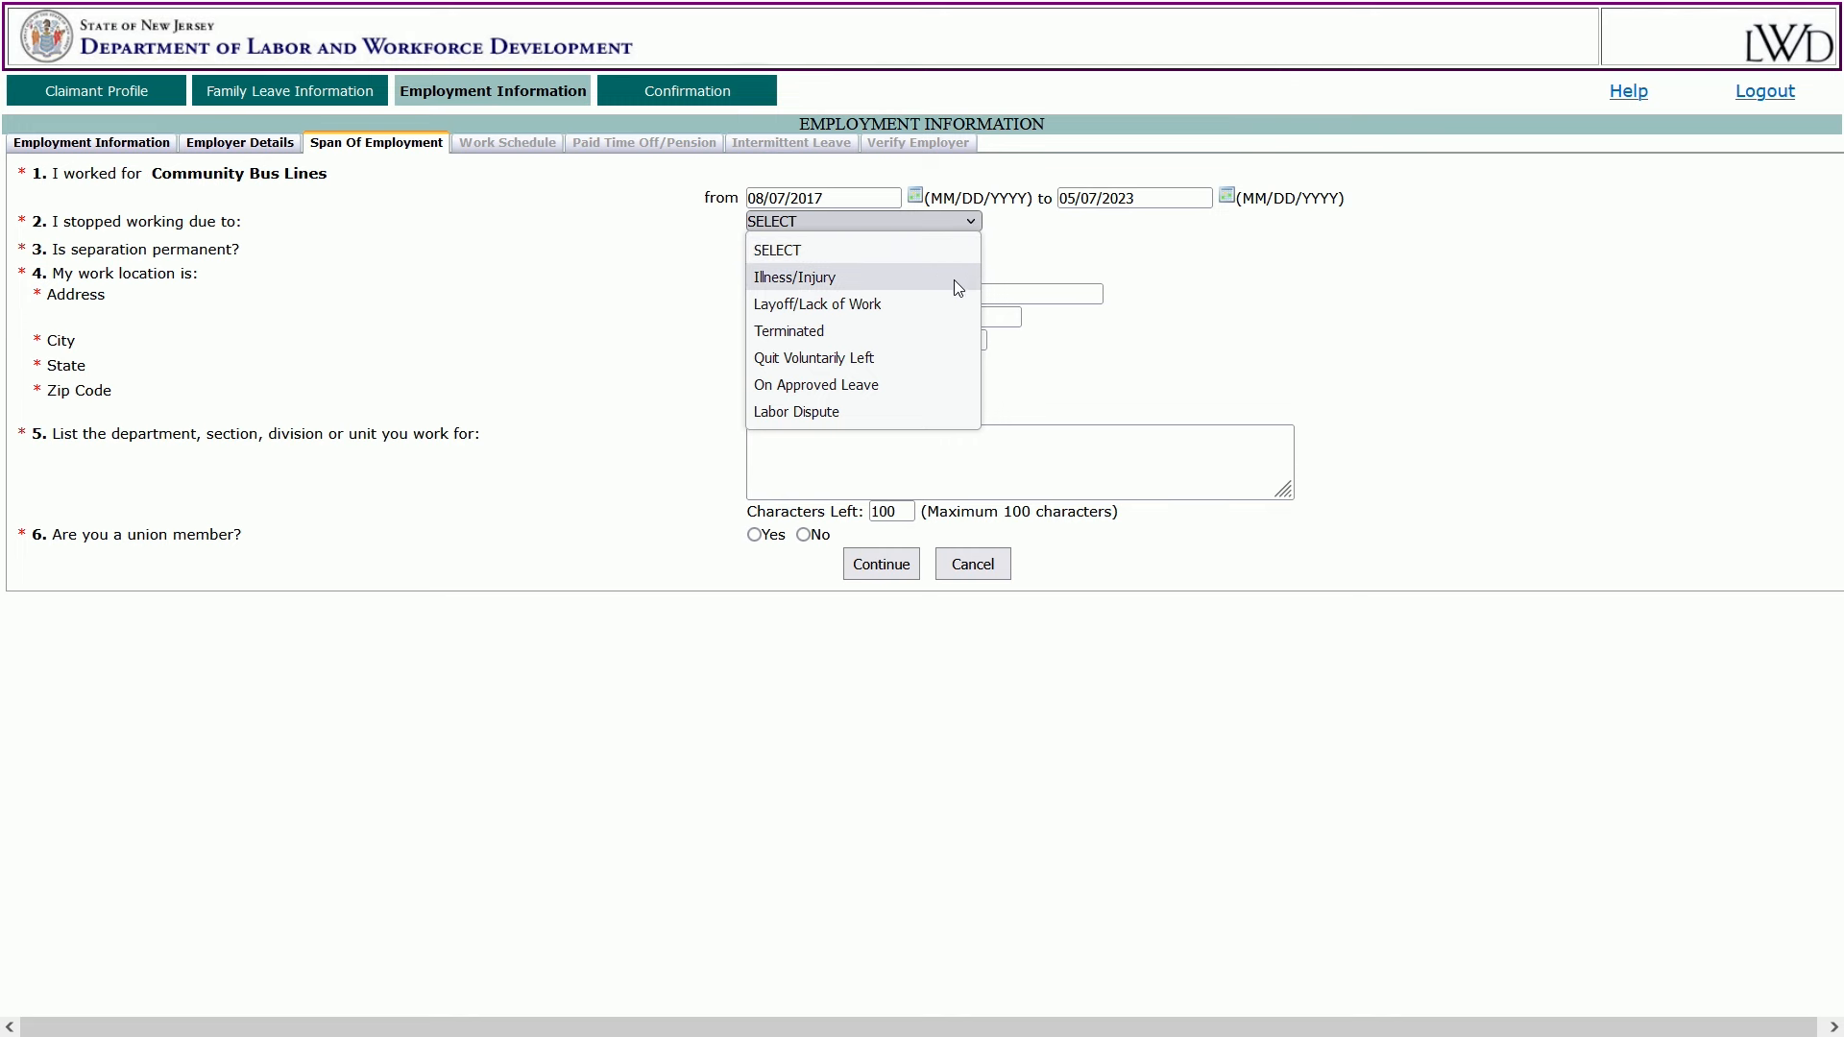
pyautogui.click(915, 391)
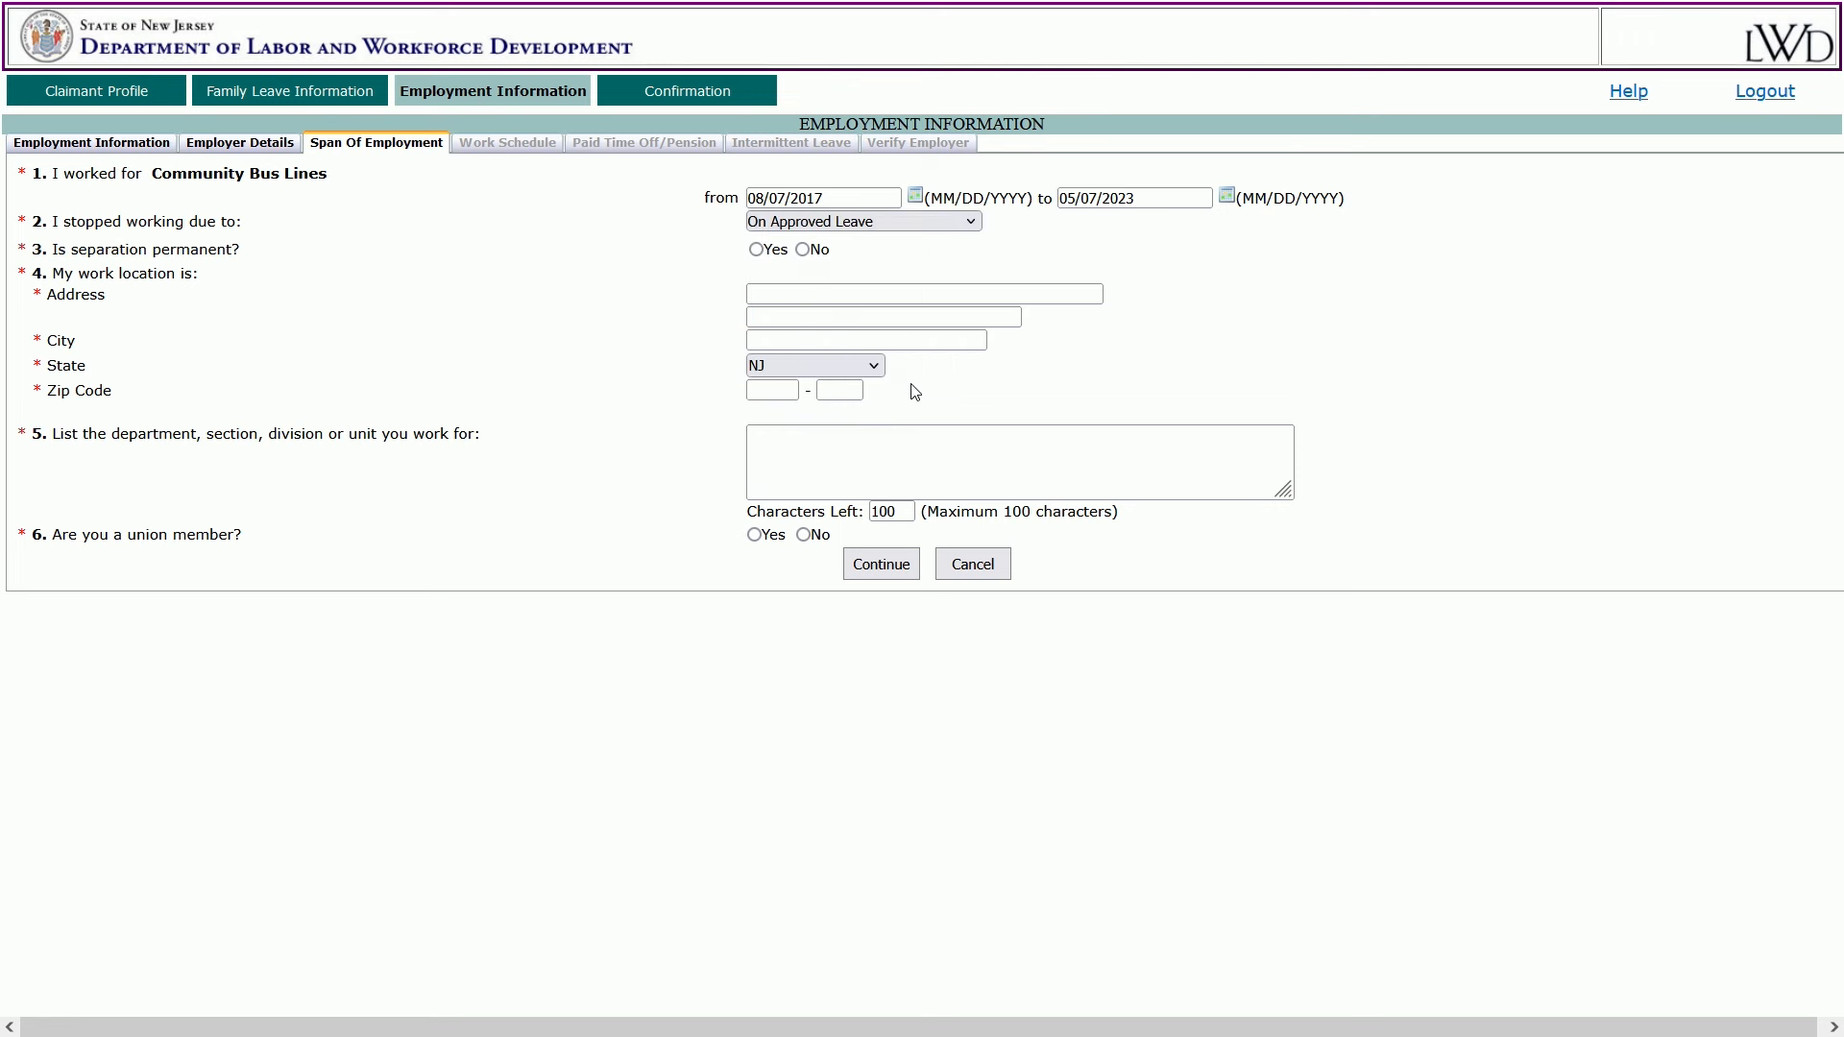
pyautogui.click(757, 251)
pyautogui.click(804, 249)
# Enter the Weehawken work location, department 'bus driver', non-union, and submit.
pyautogui.click(791, 292)
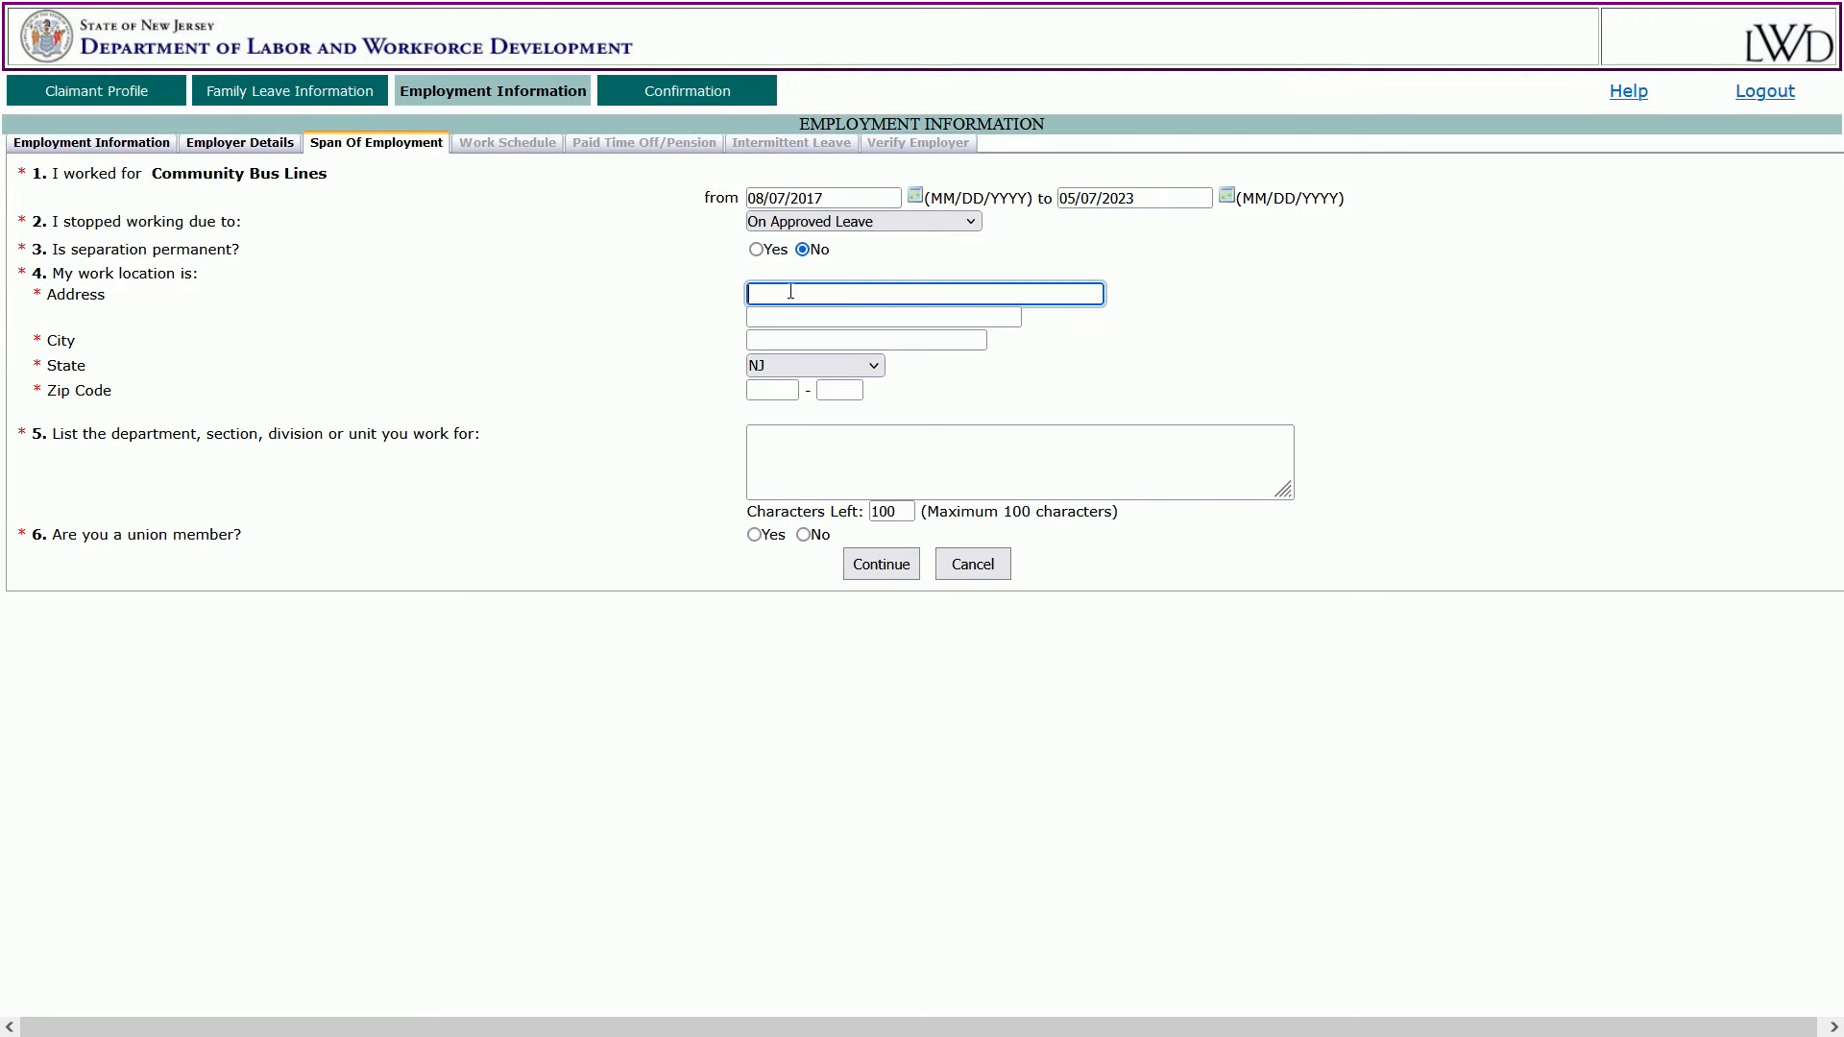
pyautogui.write('123 Bergen Ave')
pyautogui.press('Tab')
pyautogui.write('Weehawken')
pyautogui.press('Tab')
pyautogui.press('Tab')
pyautogui.write('07086')
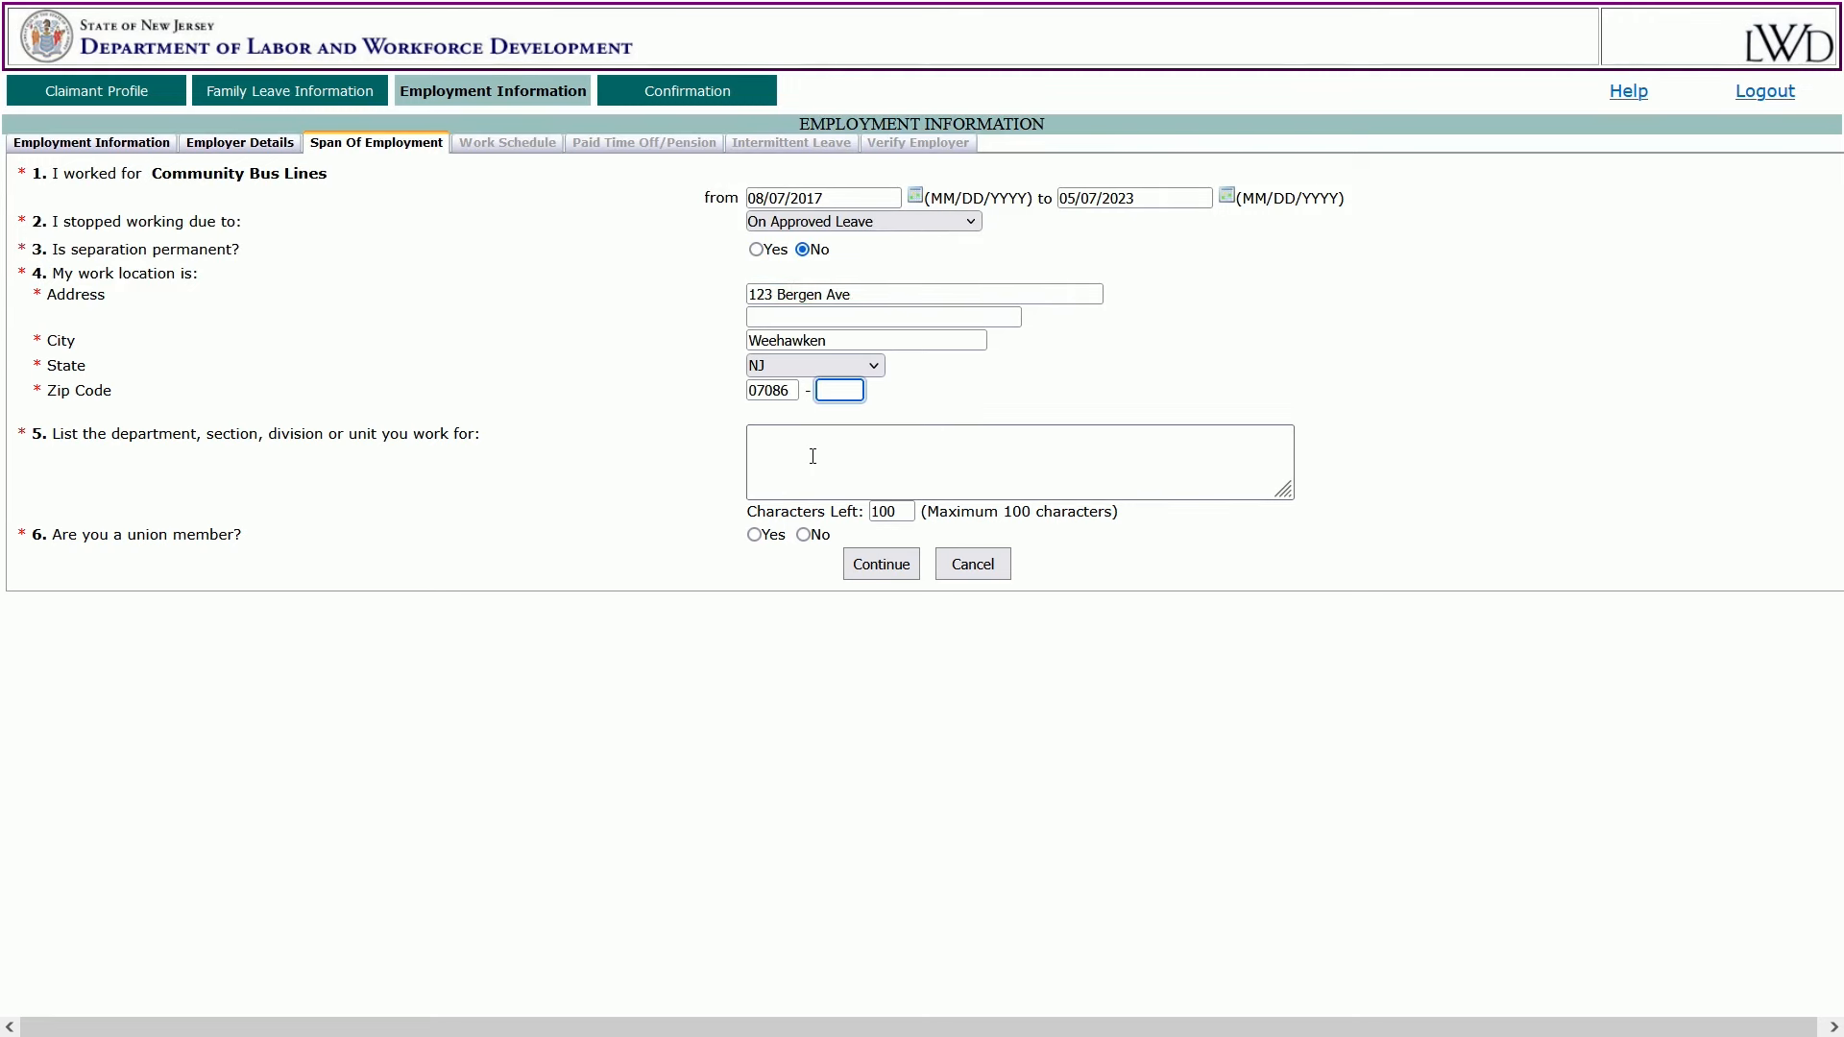
pyautogui.click(813, 456)
pyautogui.write('bus ')
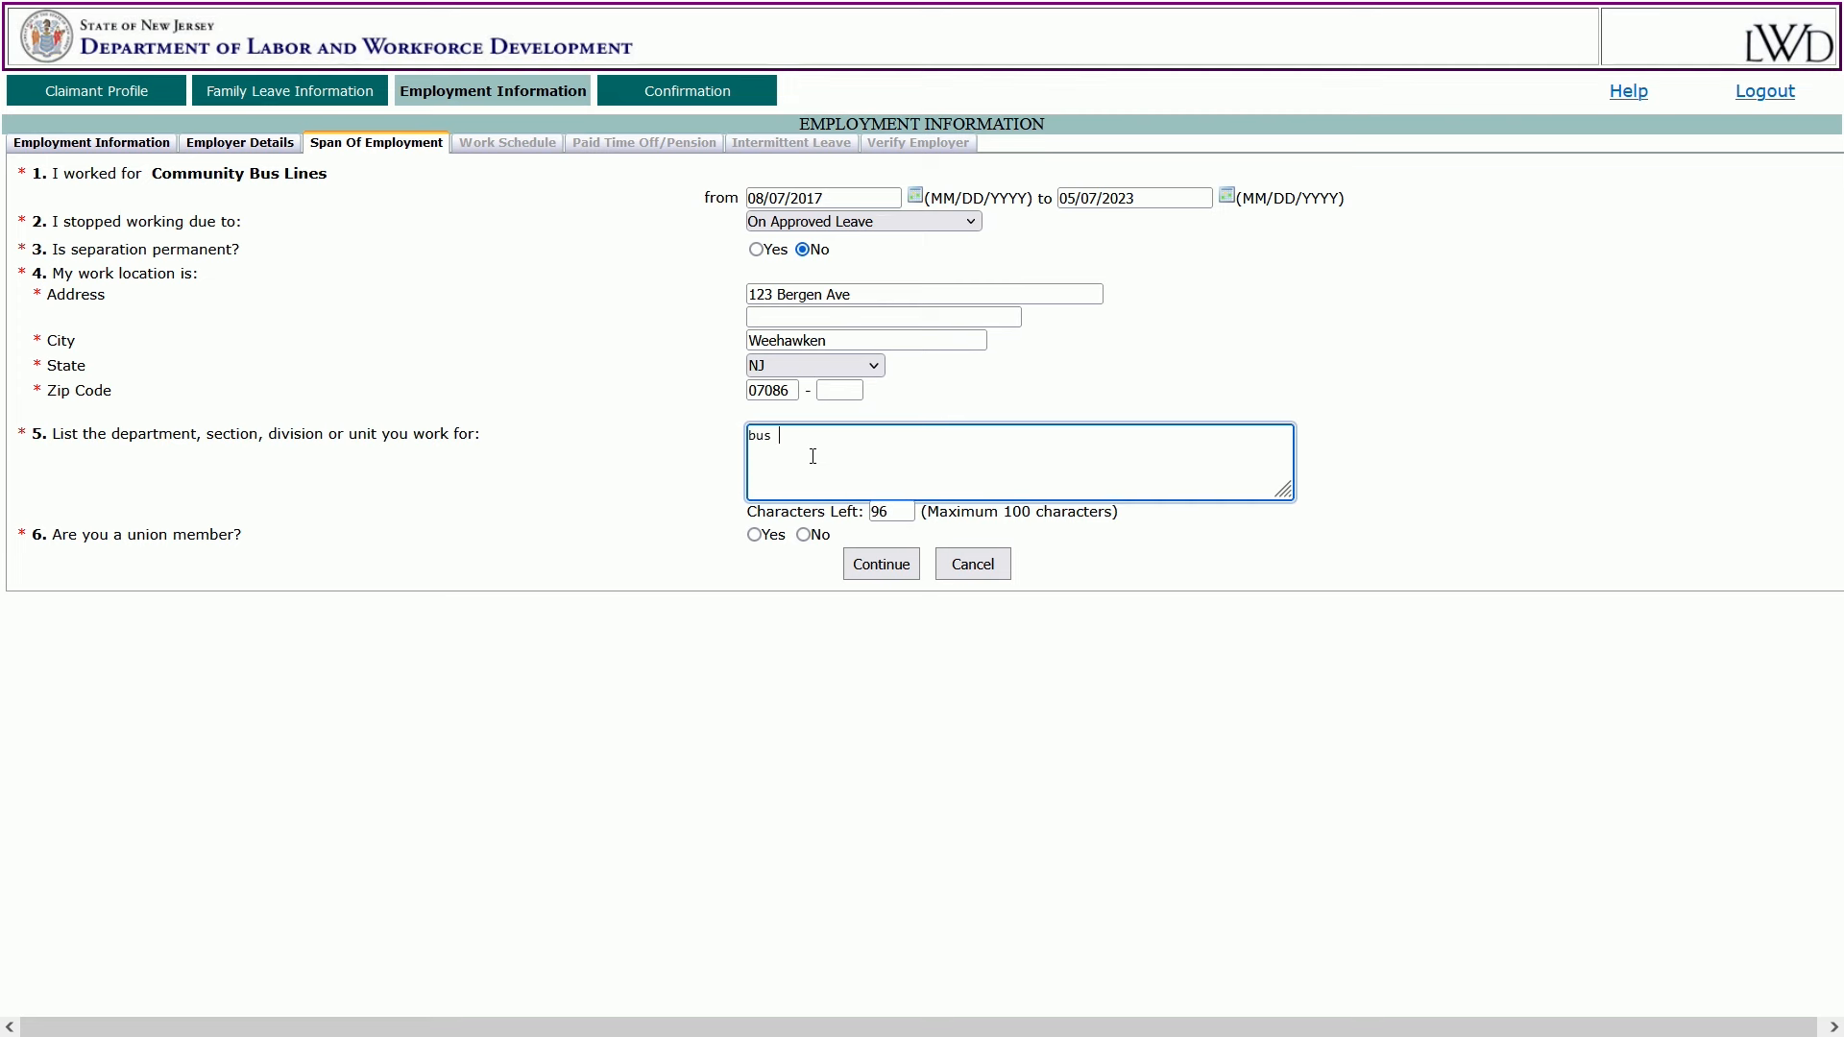
pyautogui.write('driver')
pyautogui.click(755, 535)
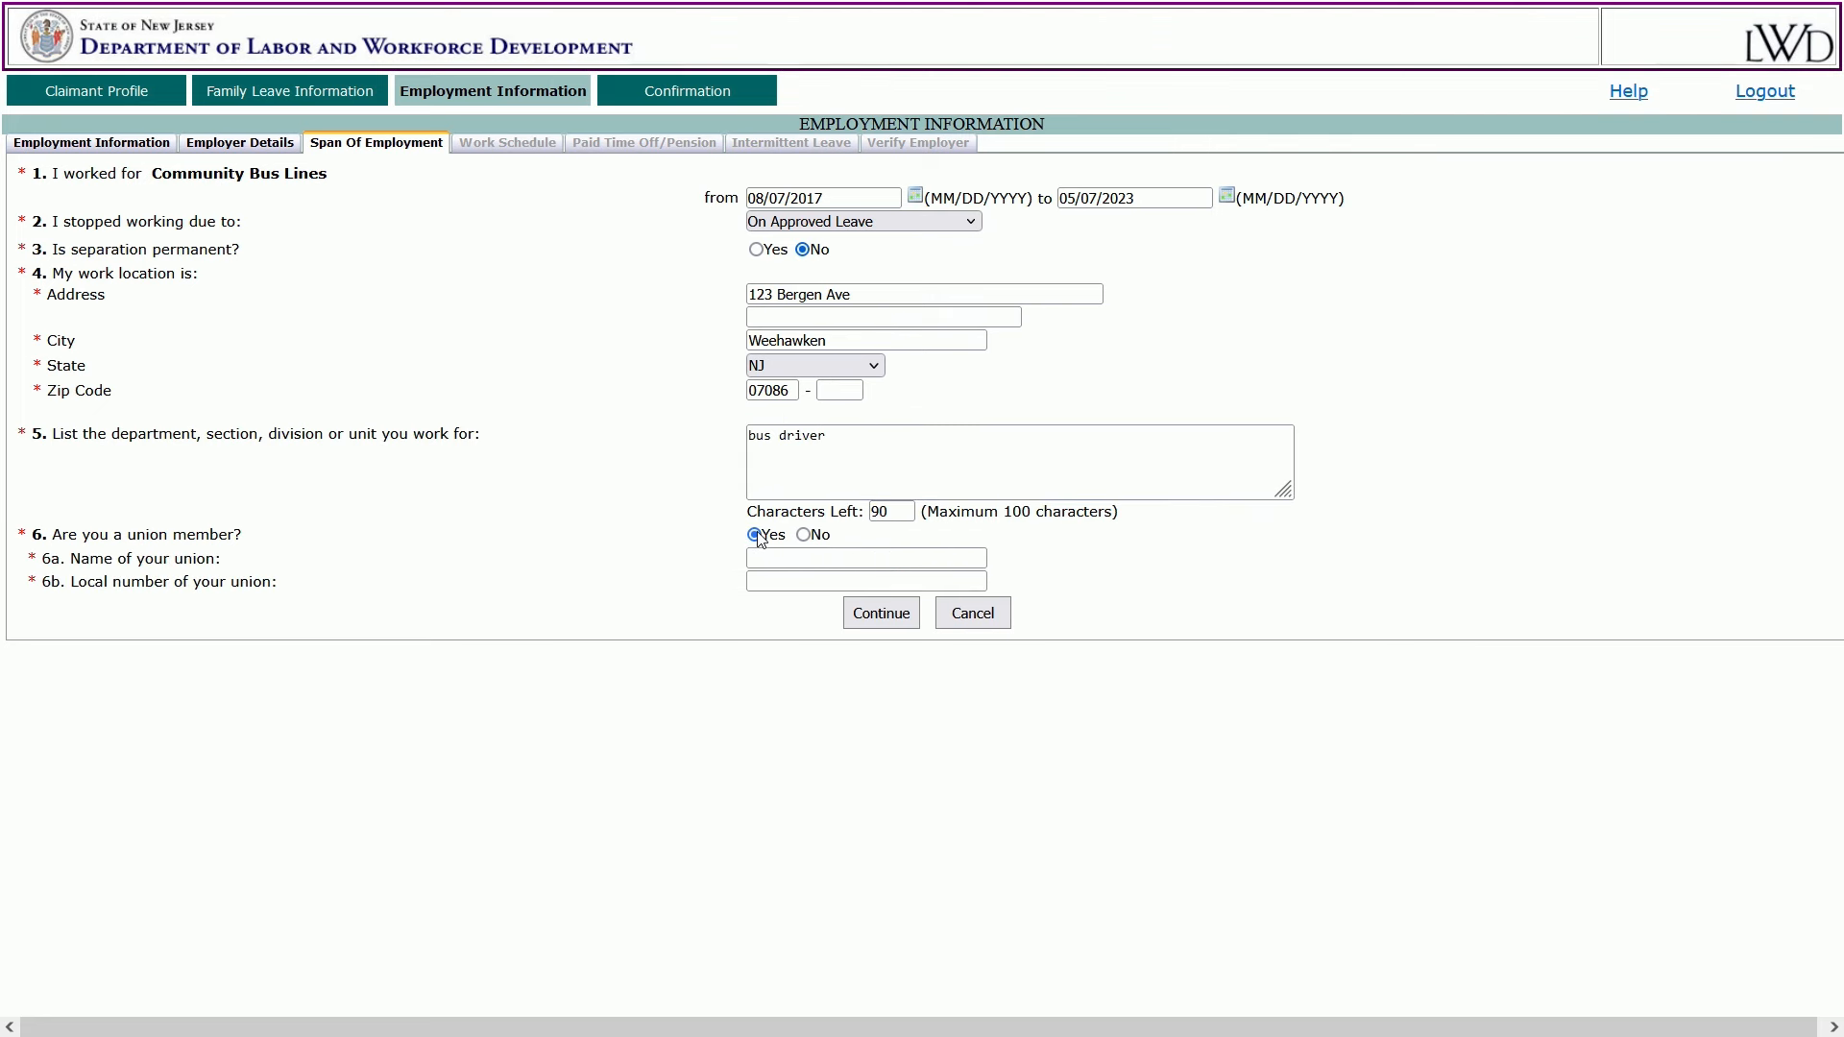
pyautogui.click(804, 535)
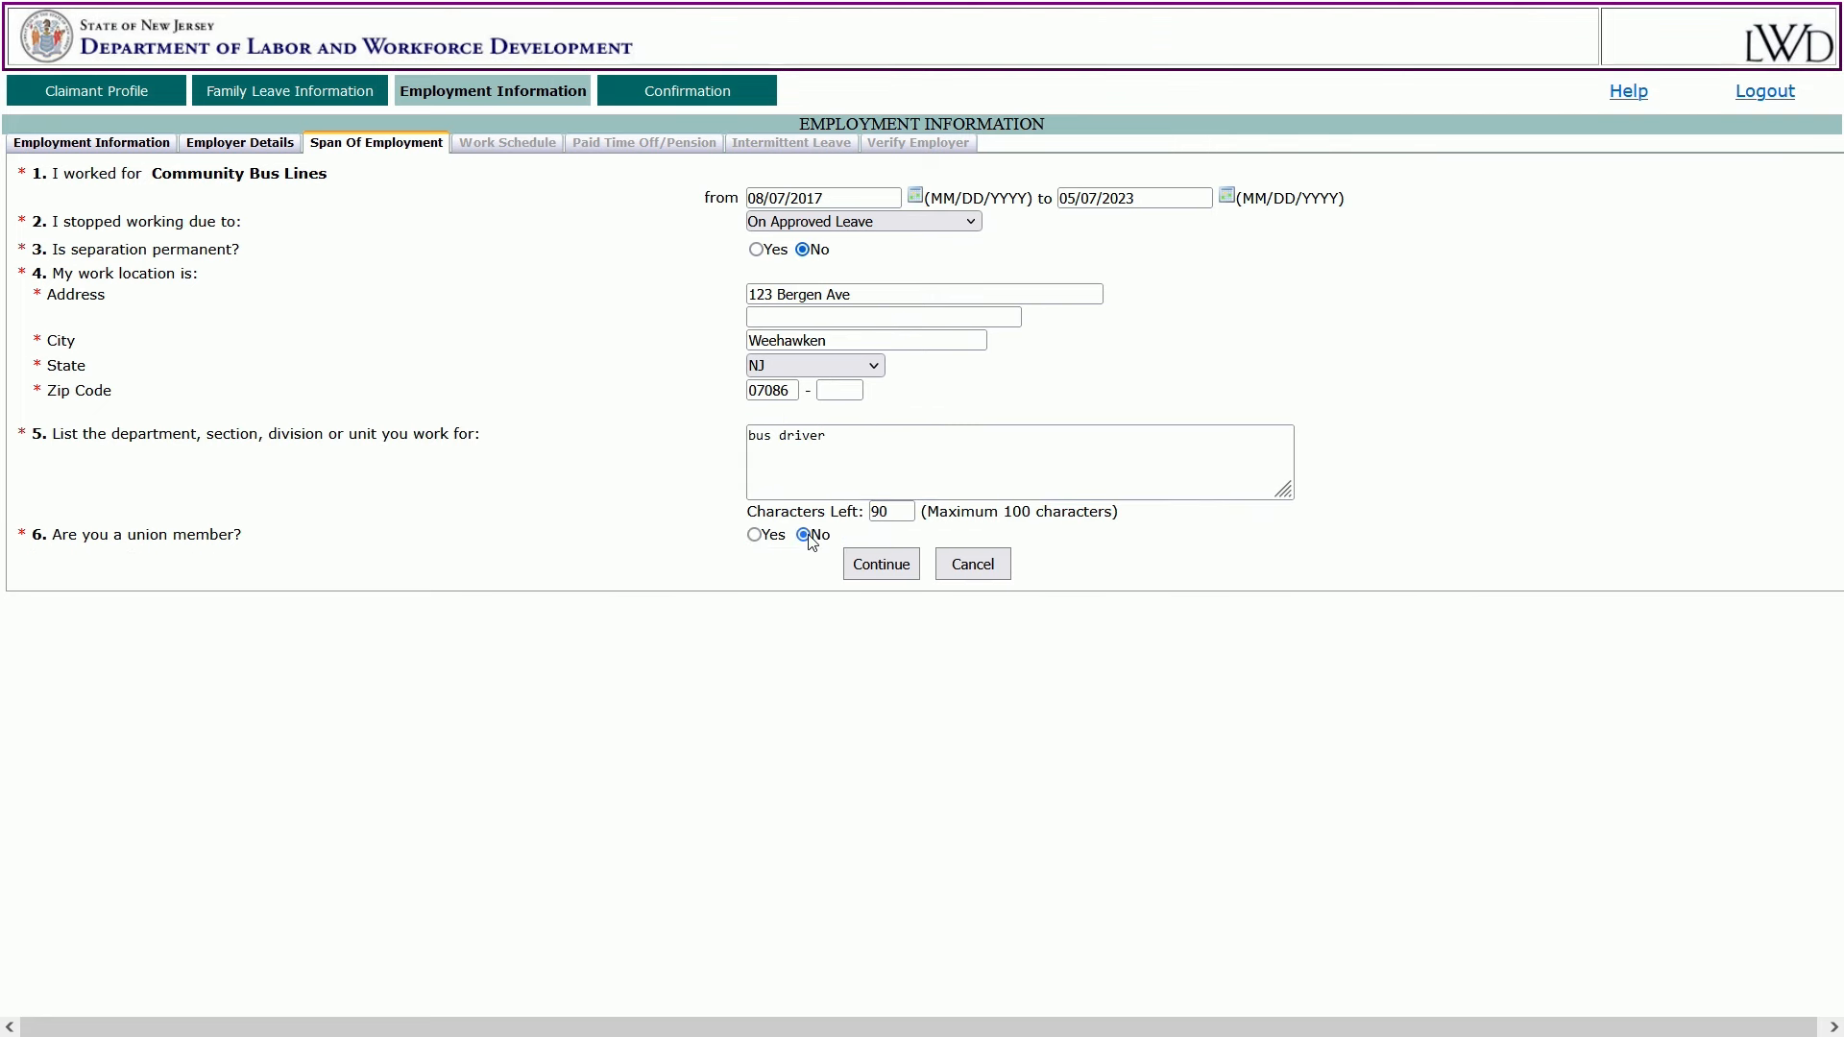
pyautogui.click(888, 567)
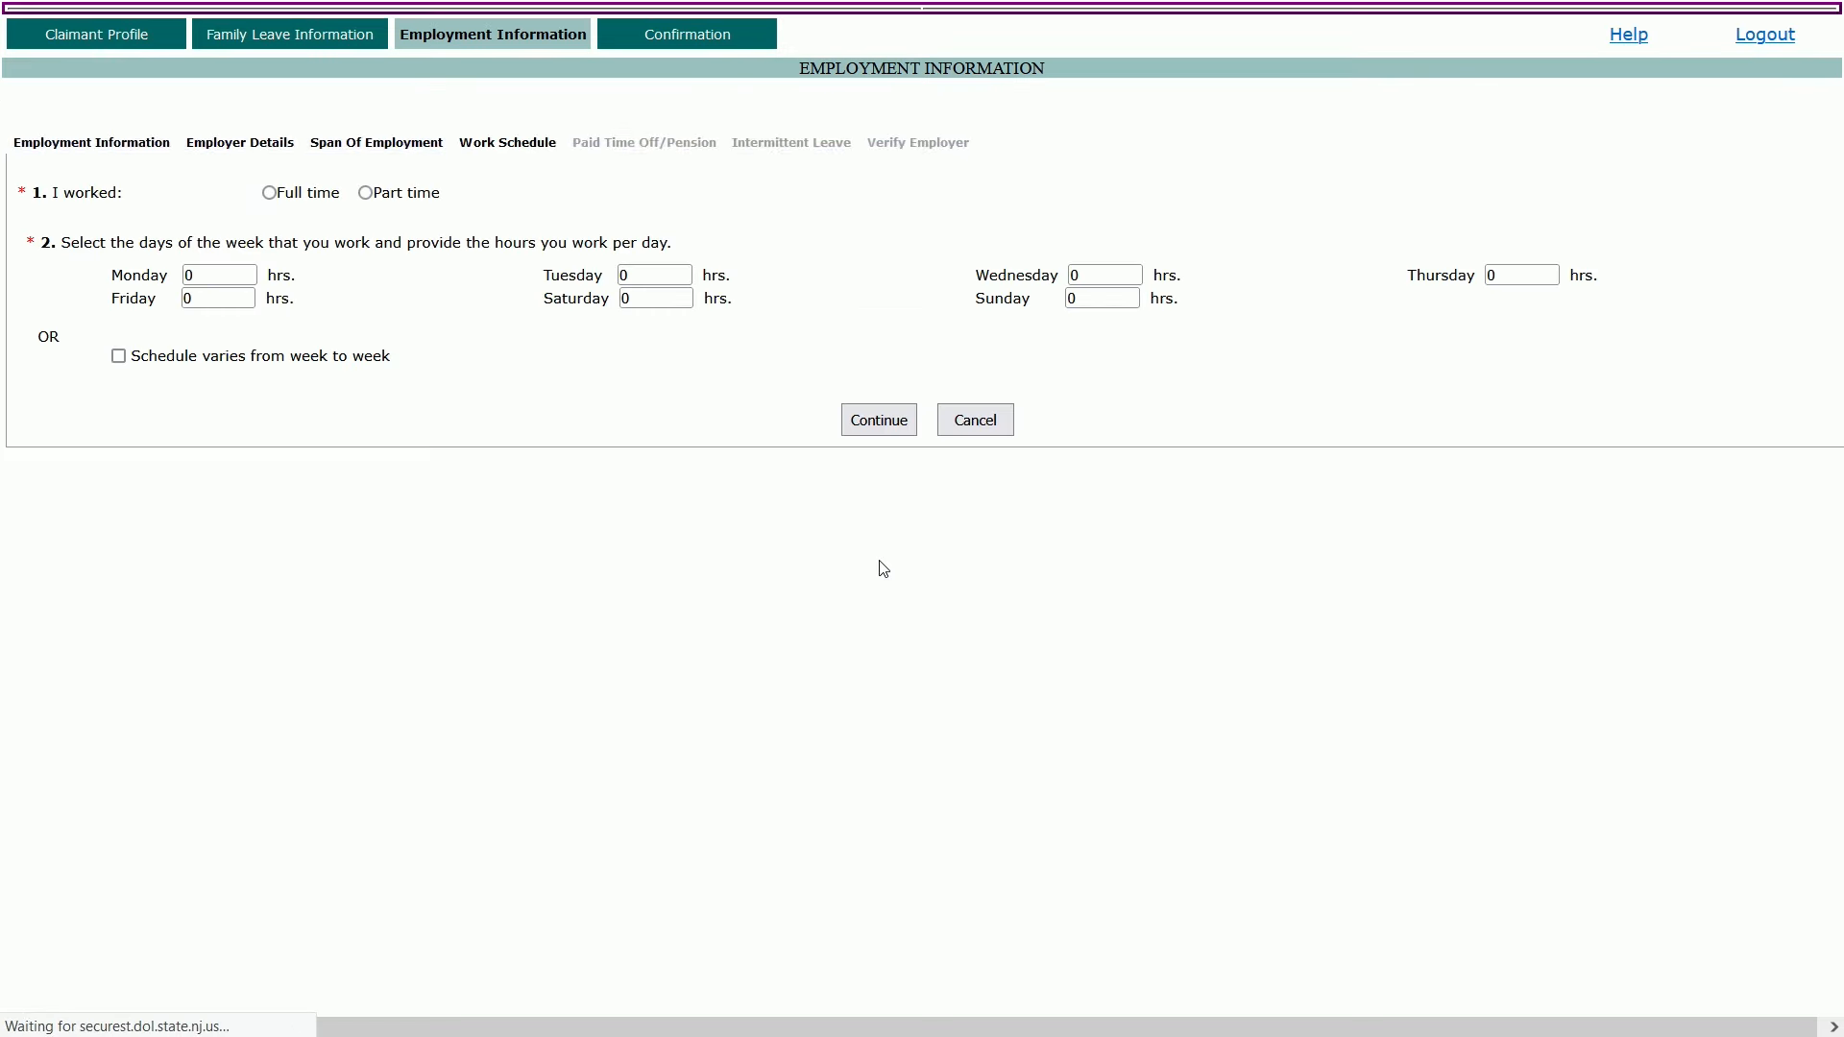
# Mark the job full time with 7 hours each Monday to Friday and continue.
pyautogui.click(270, 193)
pyautogui.click(226, 272)
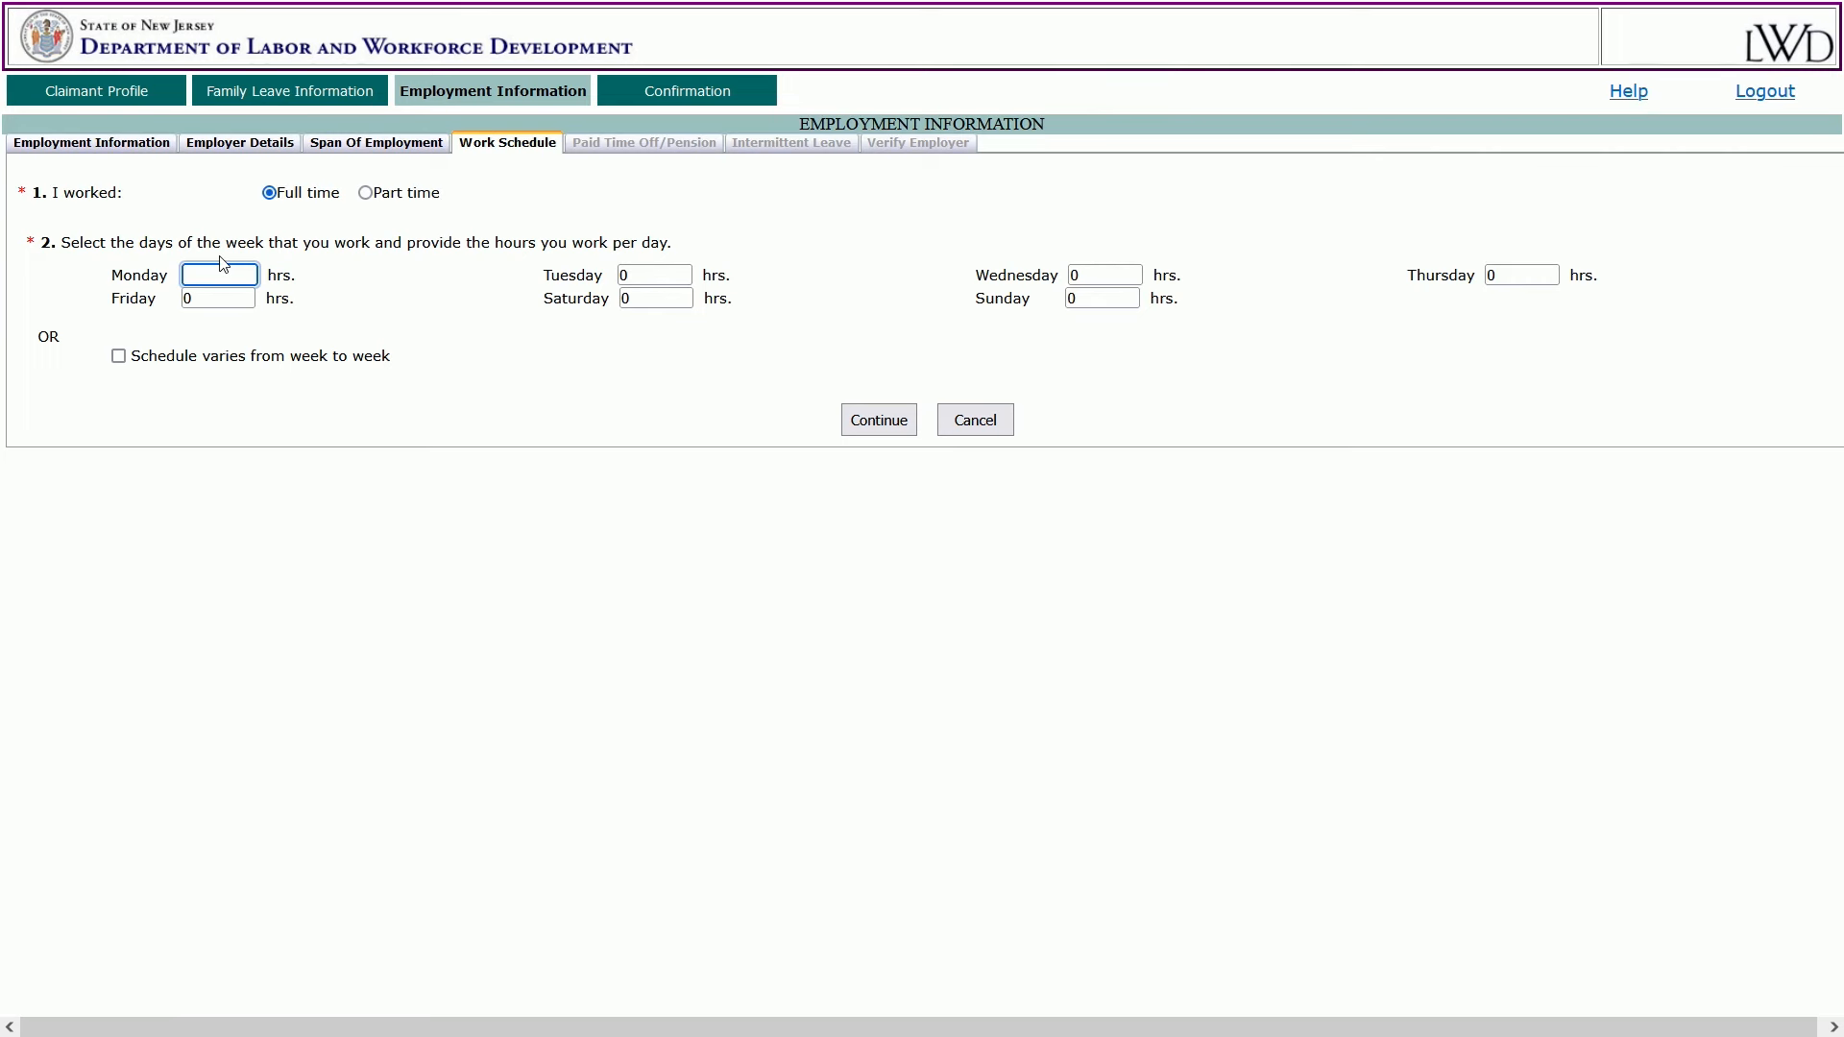
pyautogui.write('7')
pyautogui.press('Tab')
pyautogui.write('7')
pyautogui.press('Tab')
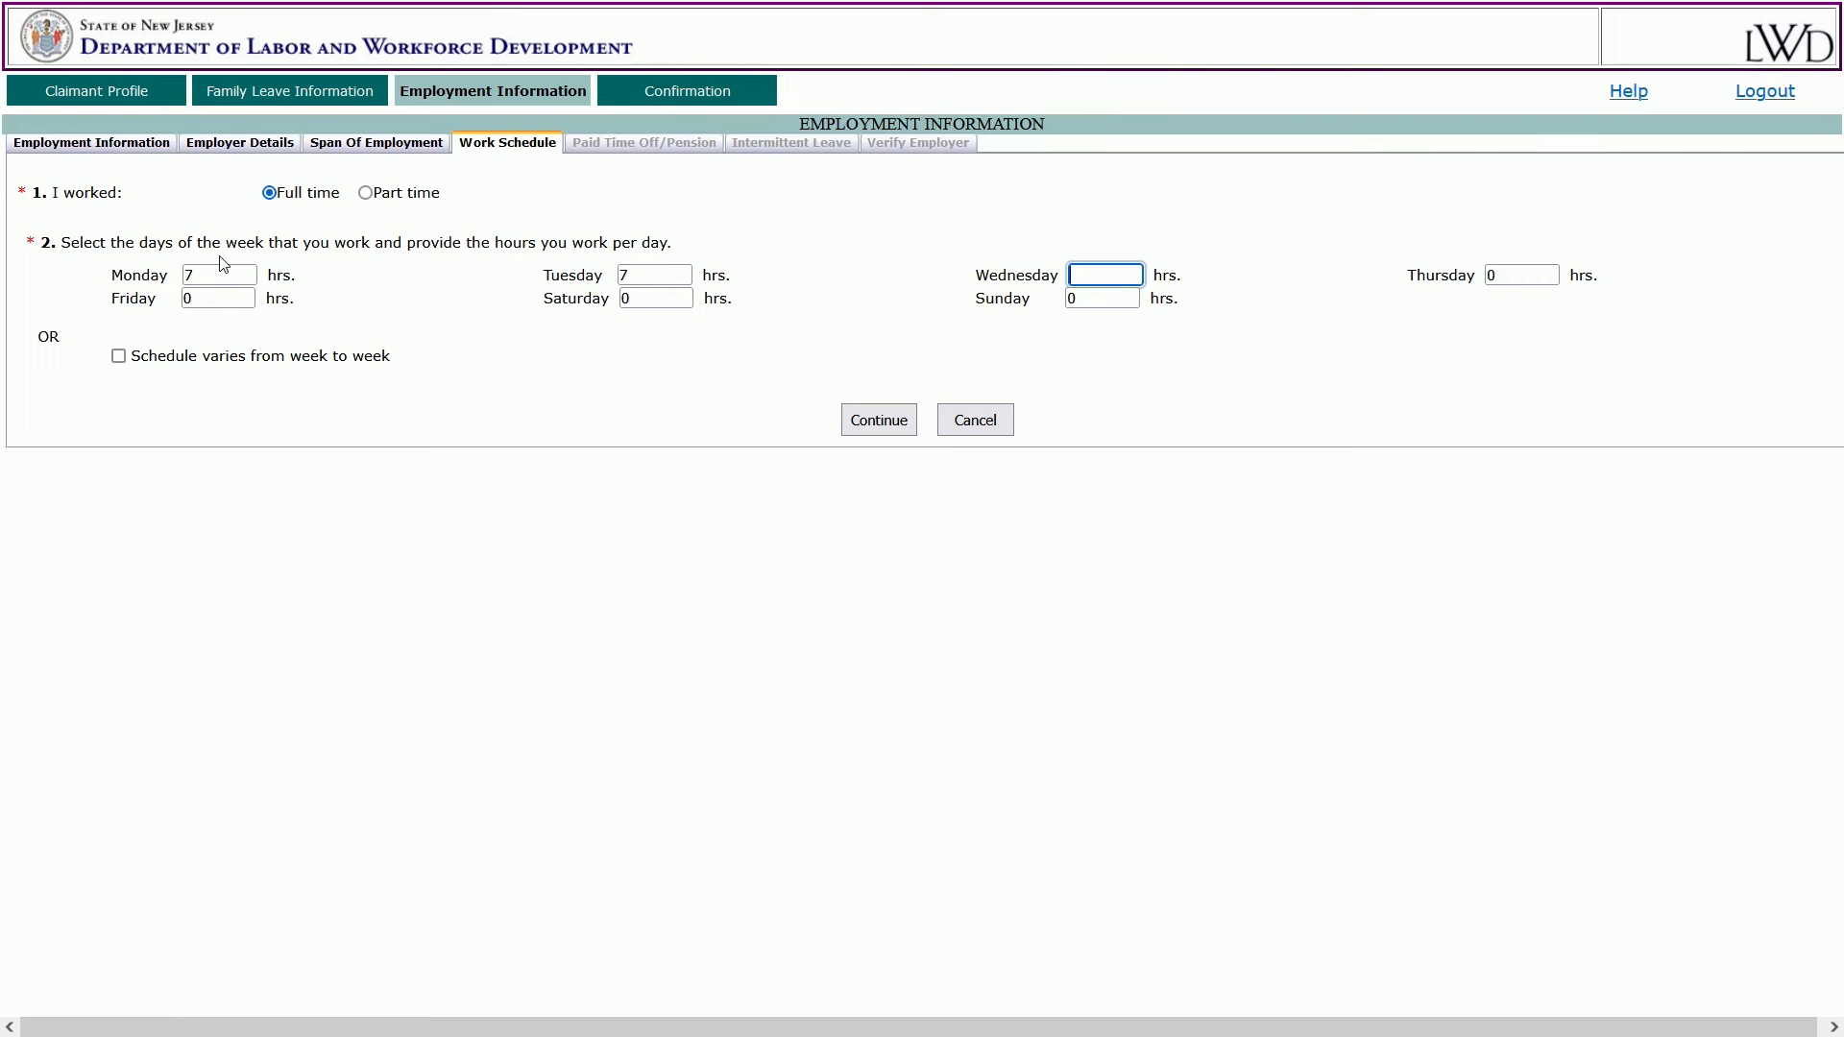
pyautogui.write('7')
pyautogui.press('Tab')
pyautogui.write('7')
pyautogui.press('Tab')
pyautogui.write('7')
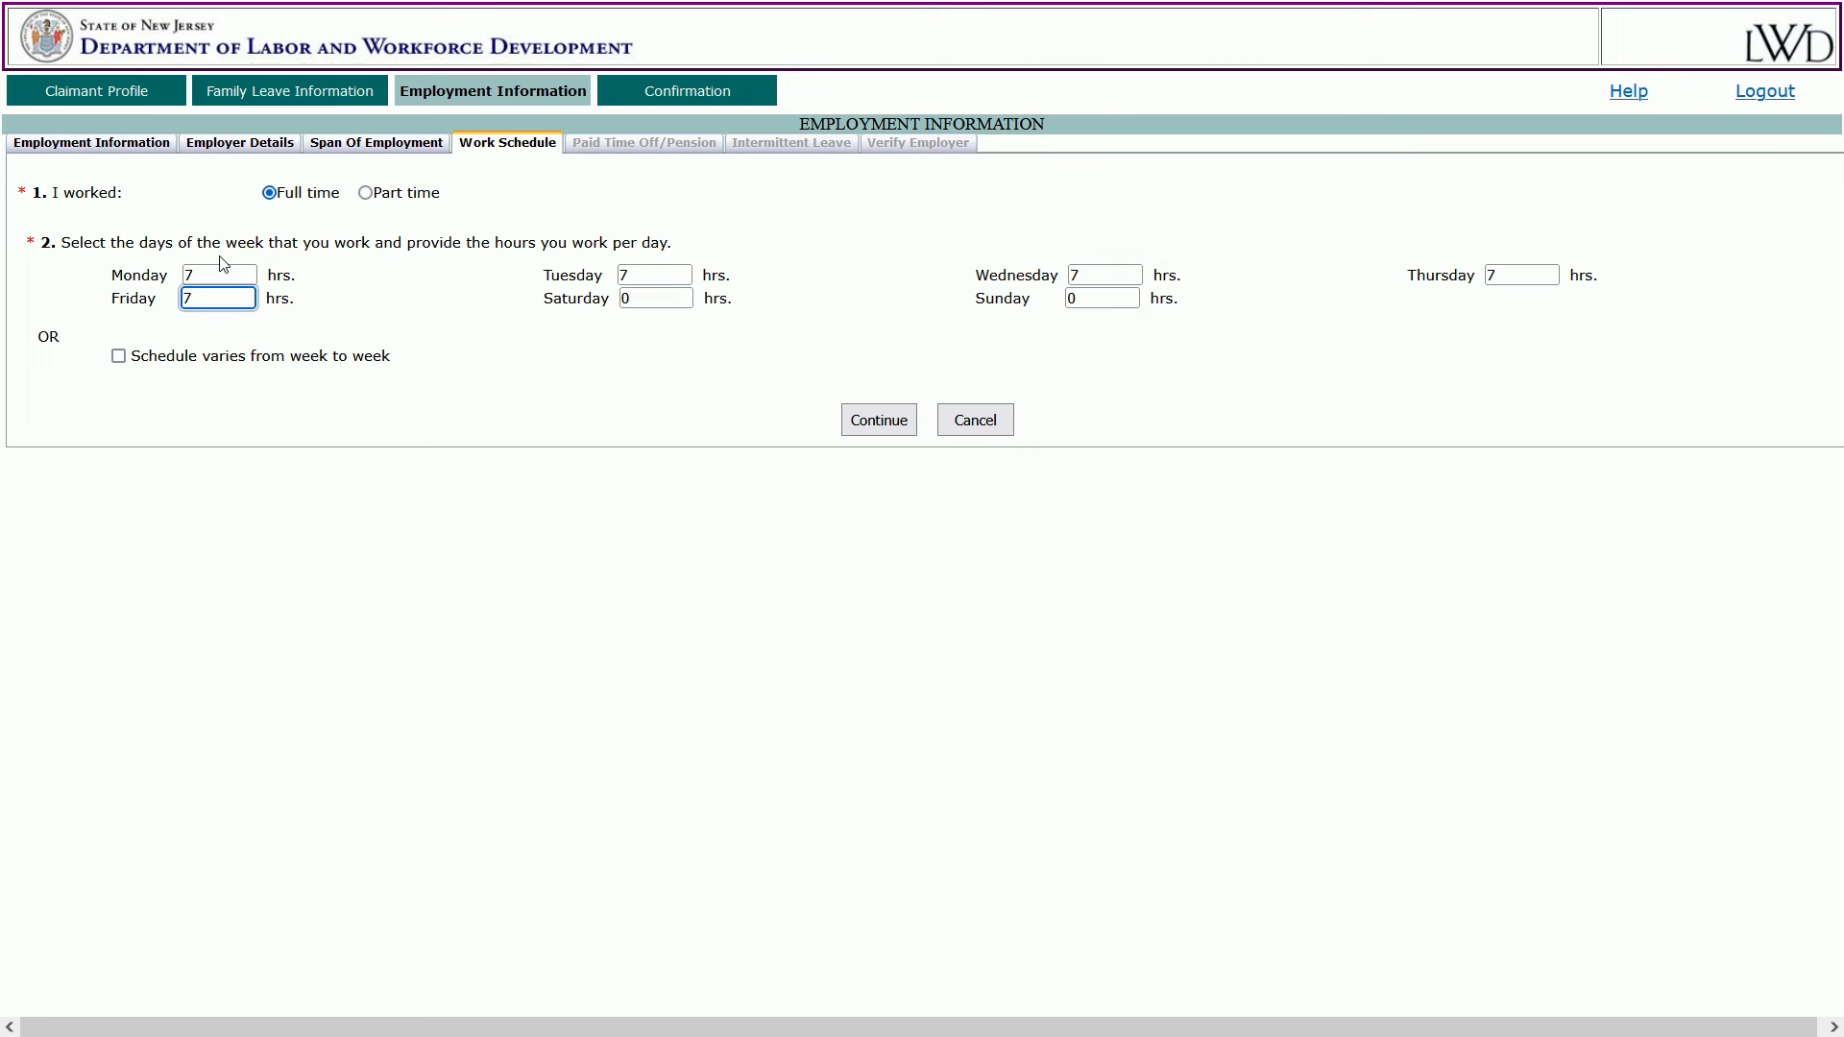
pyautogui.click(626, 361)
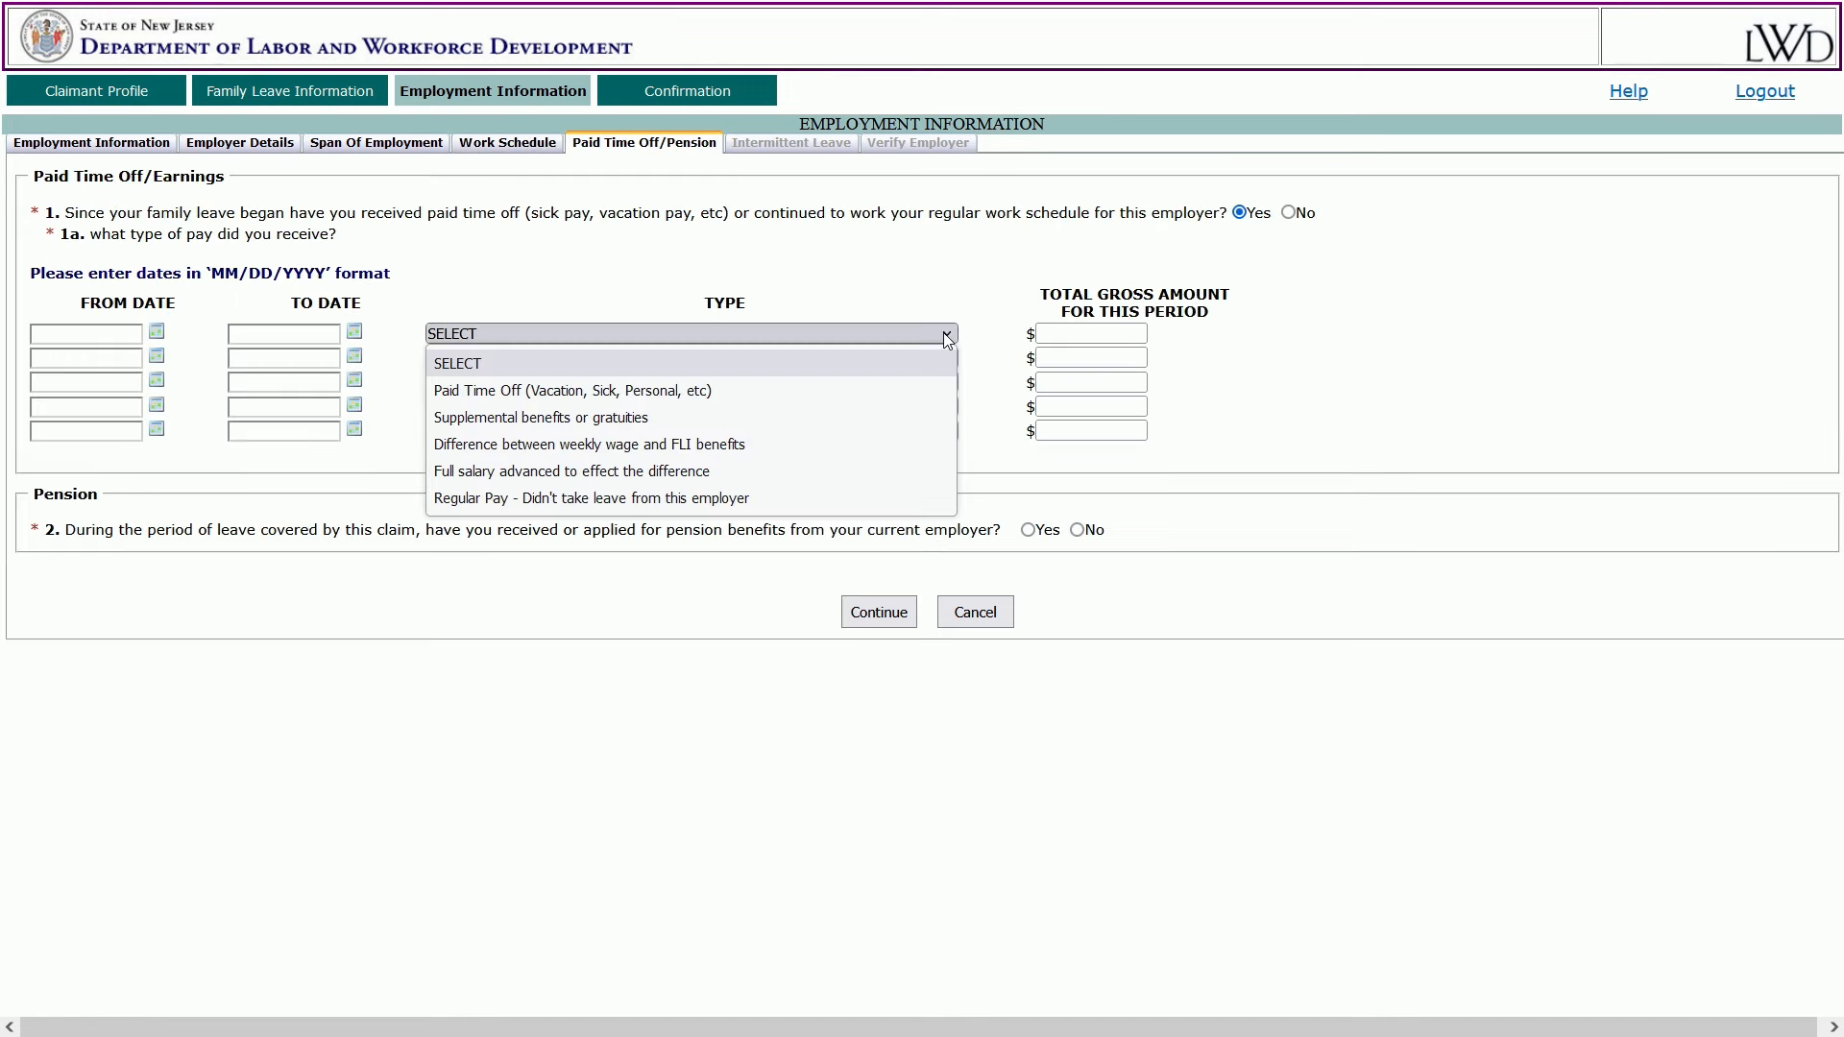
# Enter 05/08/2023 as both the from and to dates of the first paid time off row.
pyautogui.click(948, 335)
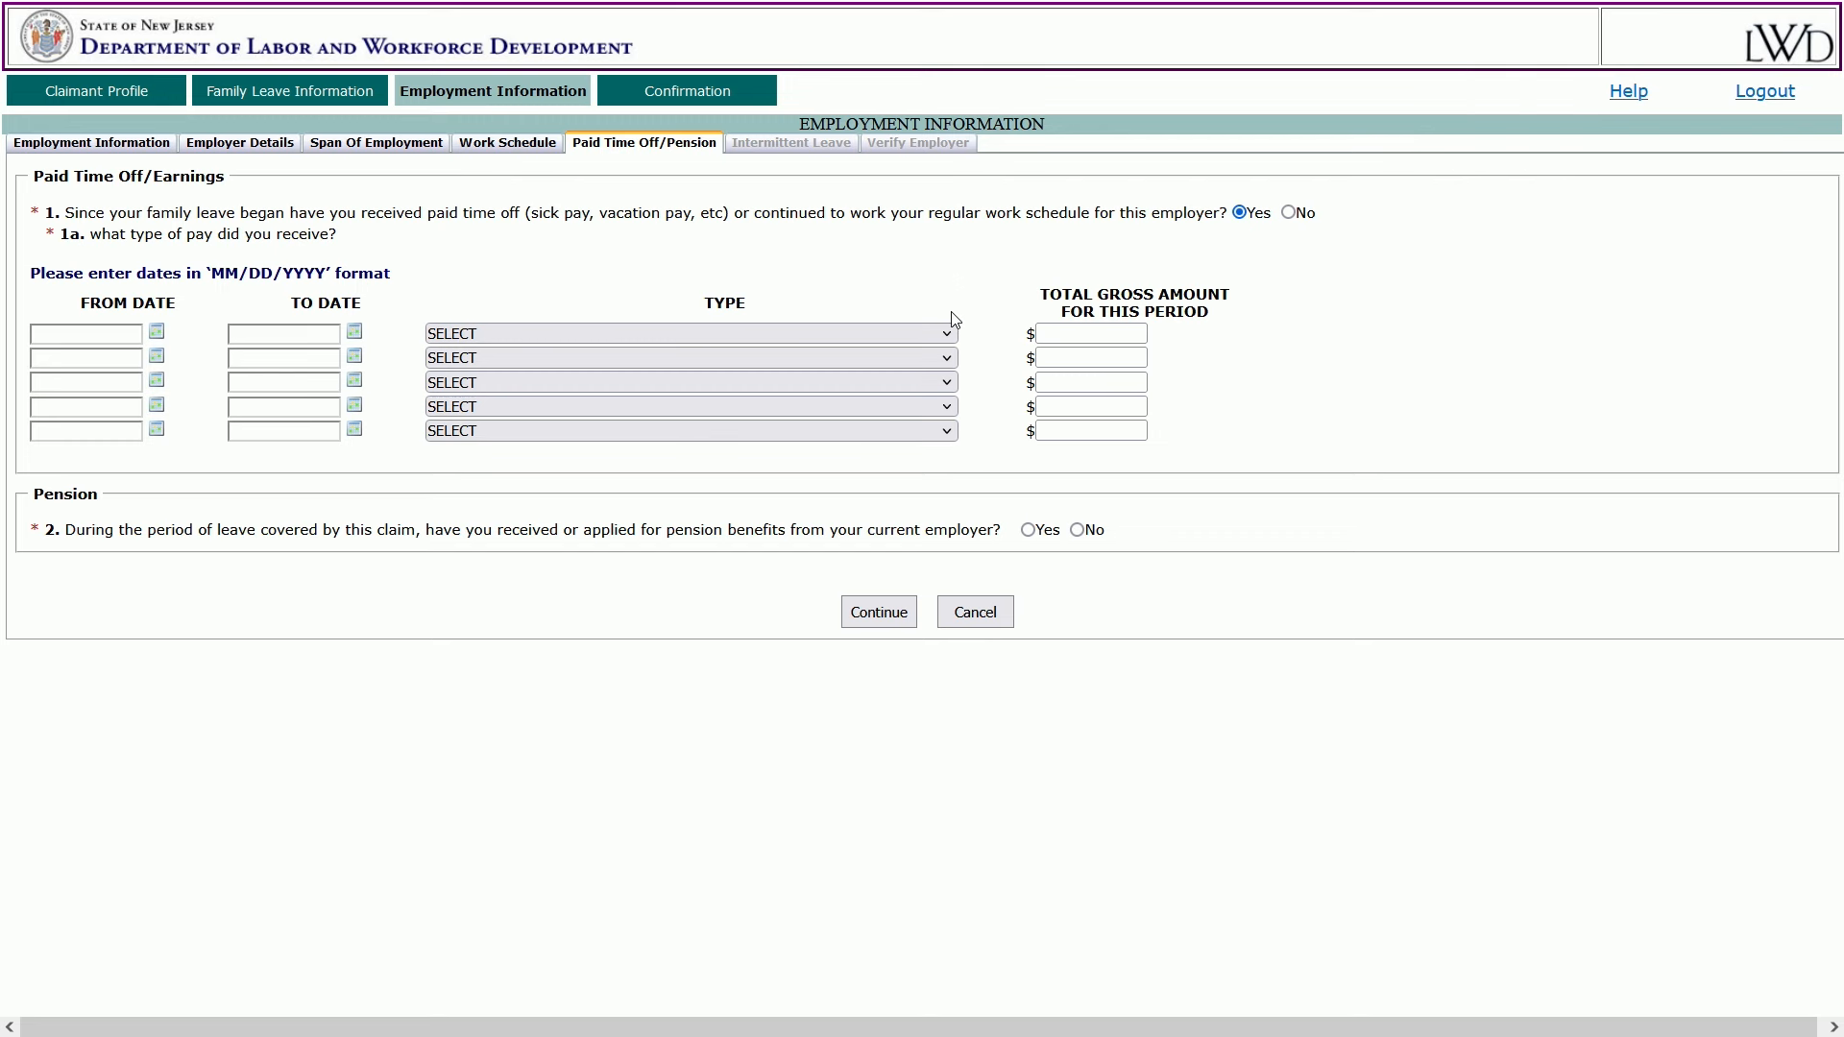
pyautogui.click(155, 332)
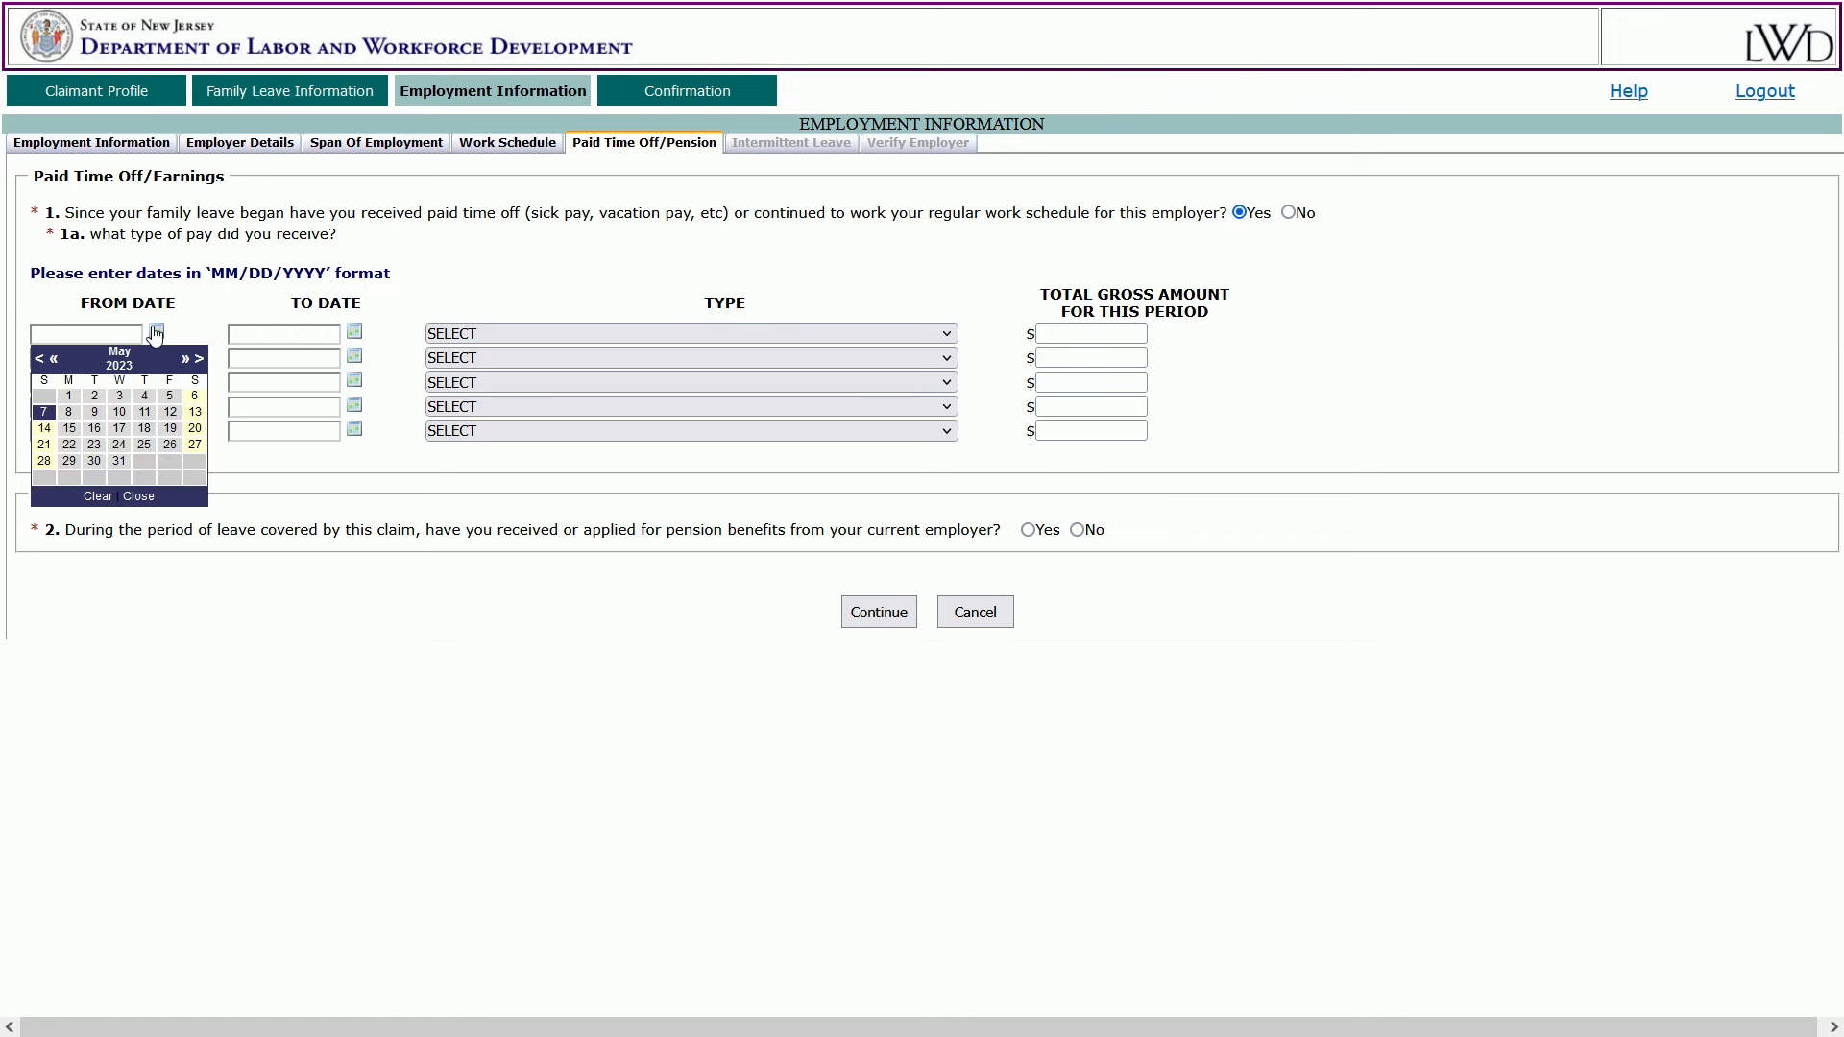
pyautogui.click(68, 412)
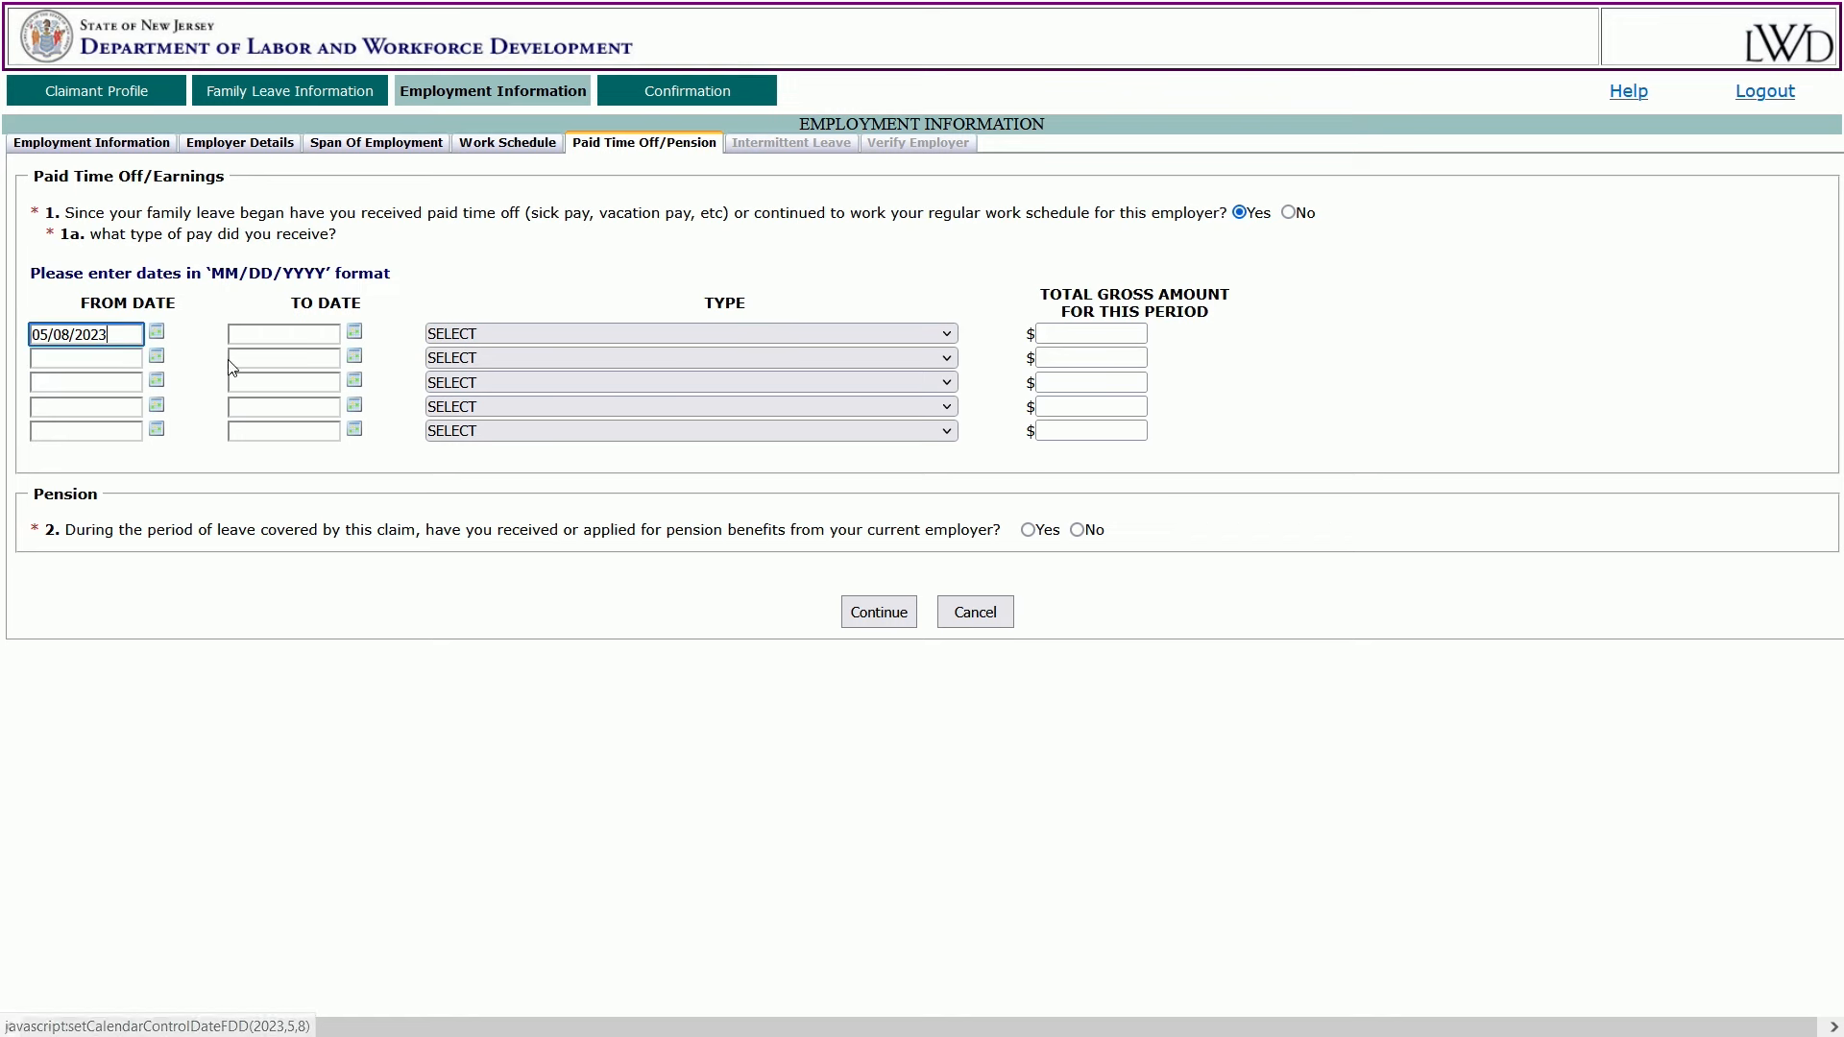
pyautogui.click(357, 334)
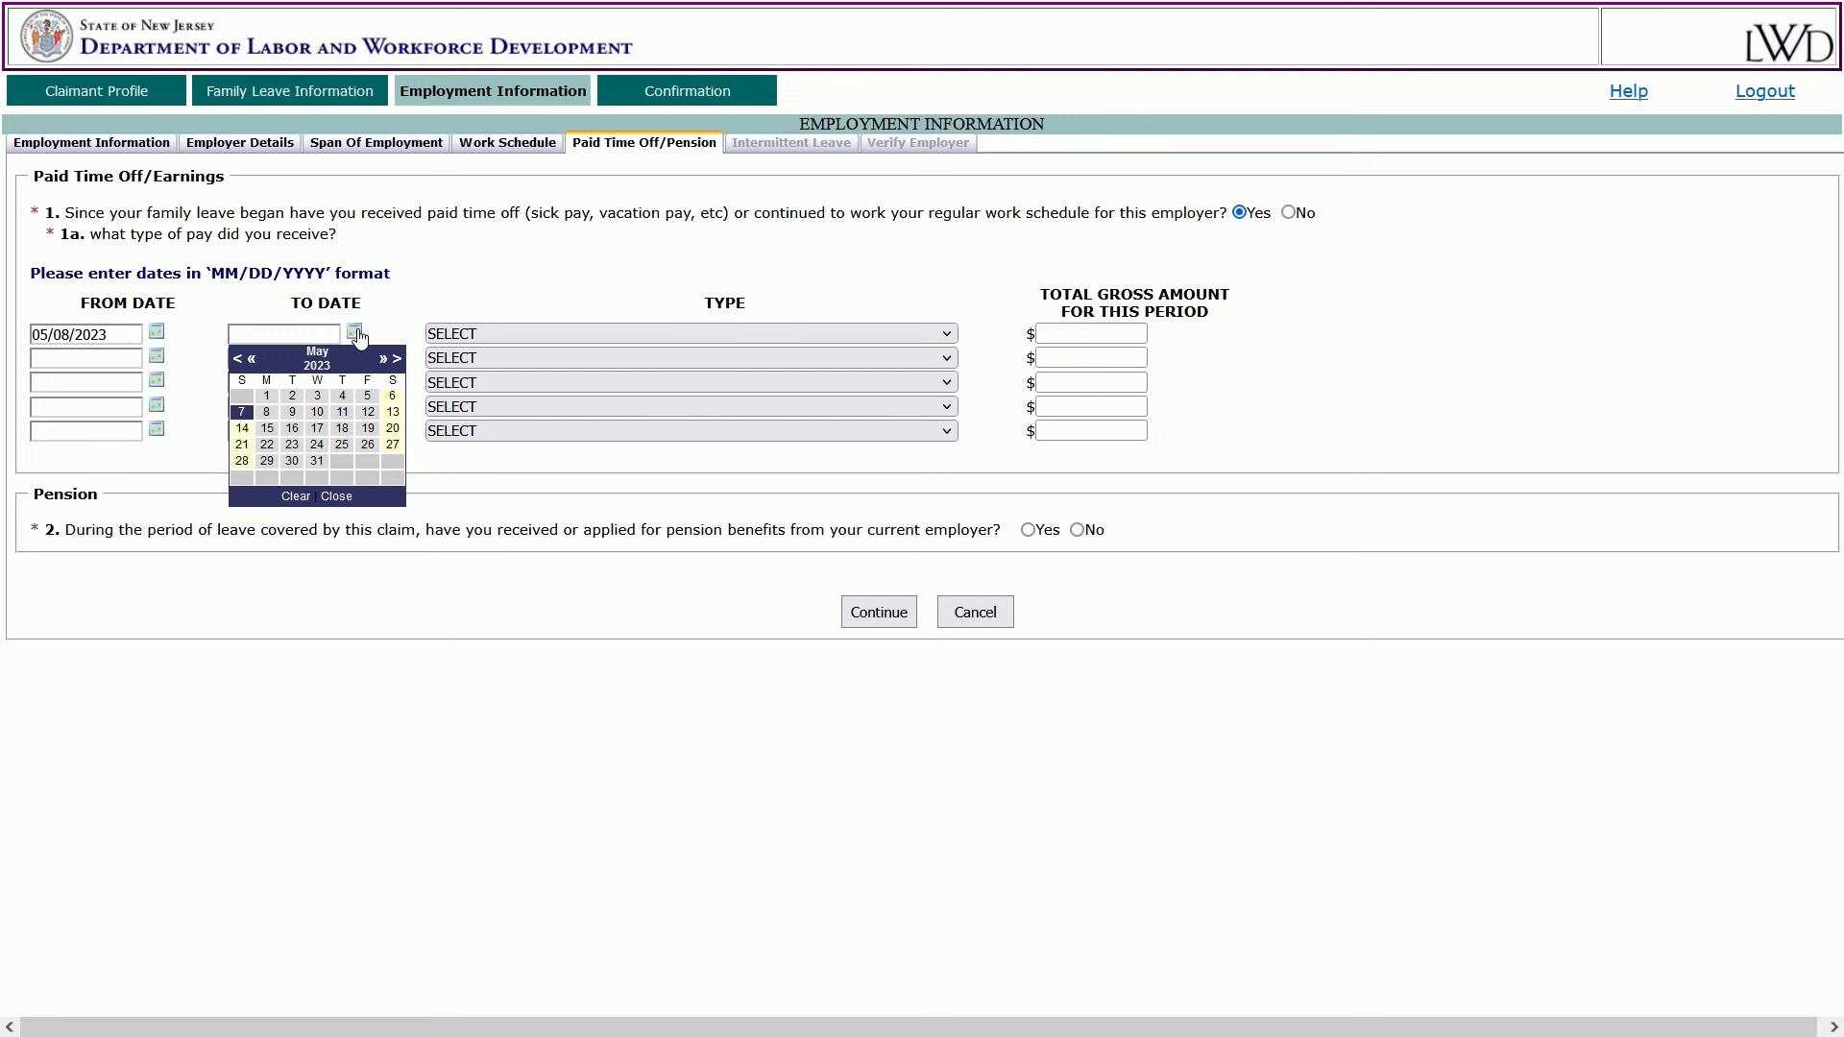
pyautogui.click(271, 415)
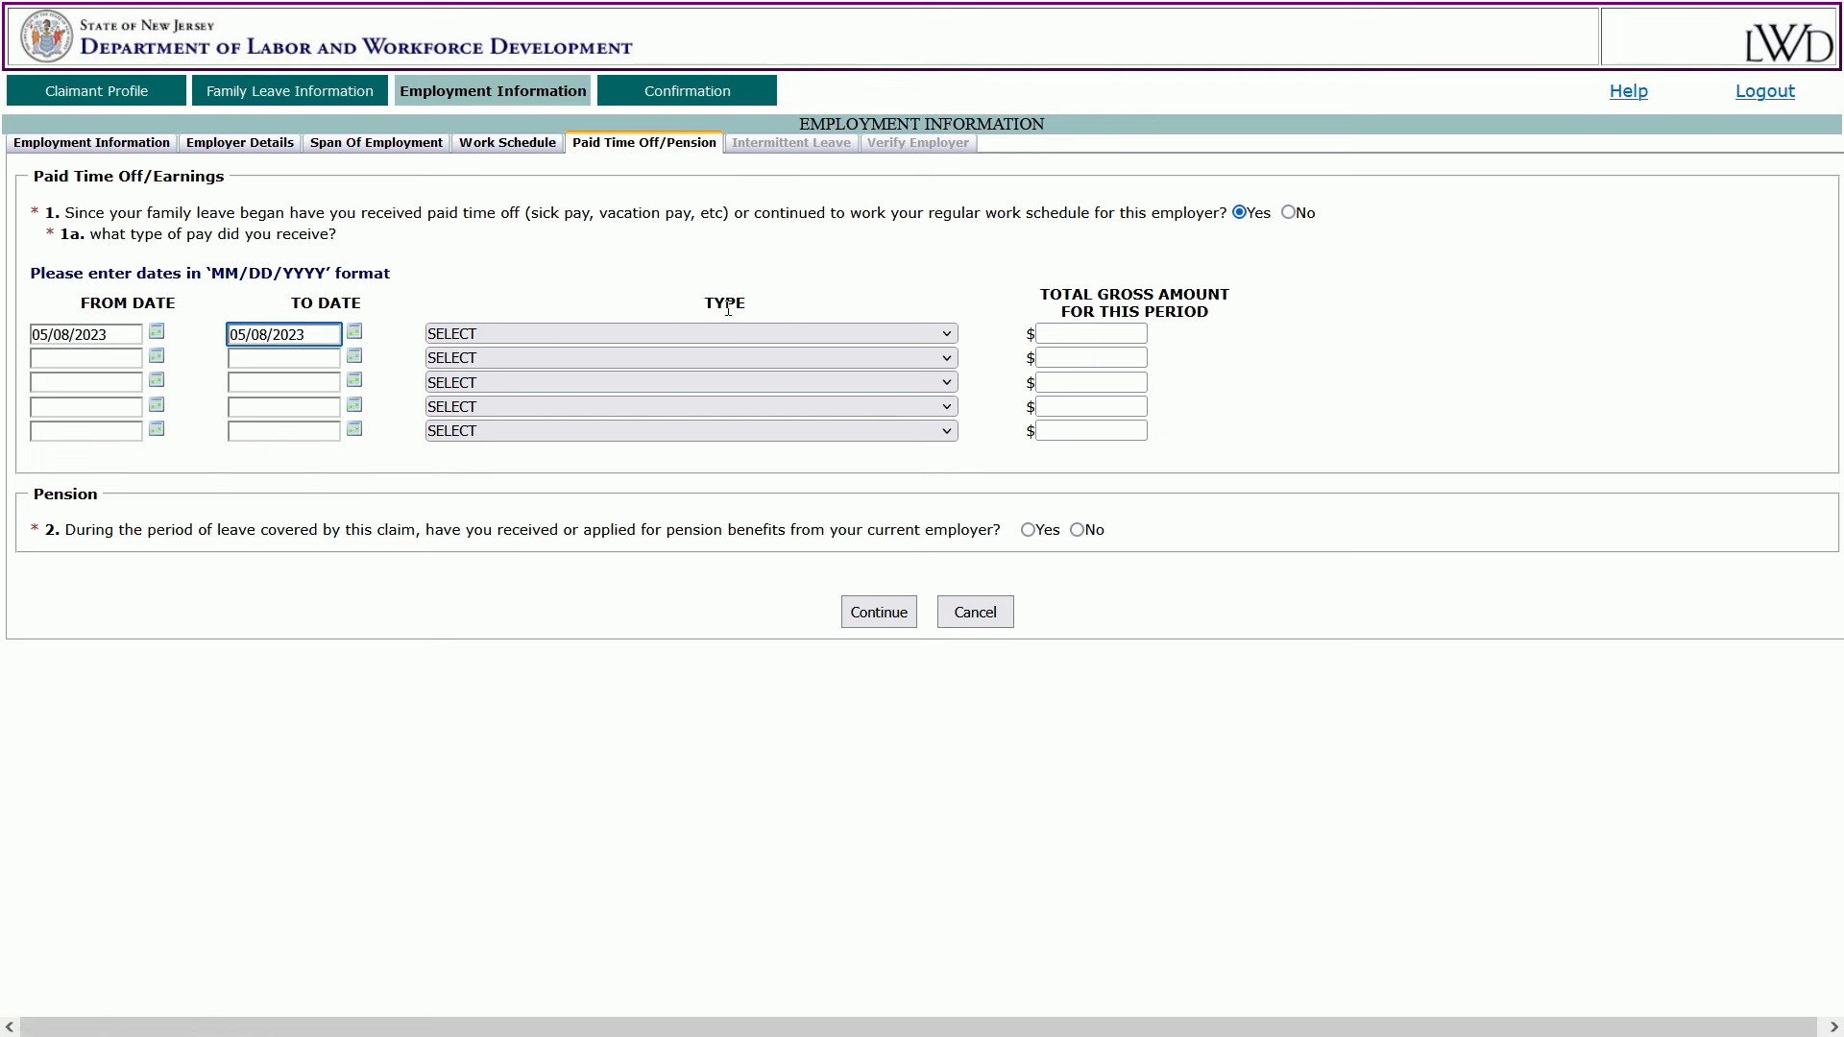
pyautogui.click(355, 333)
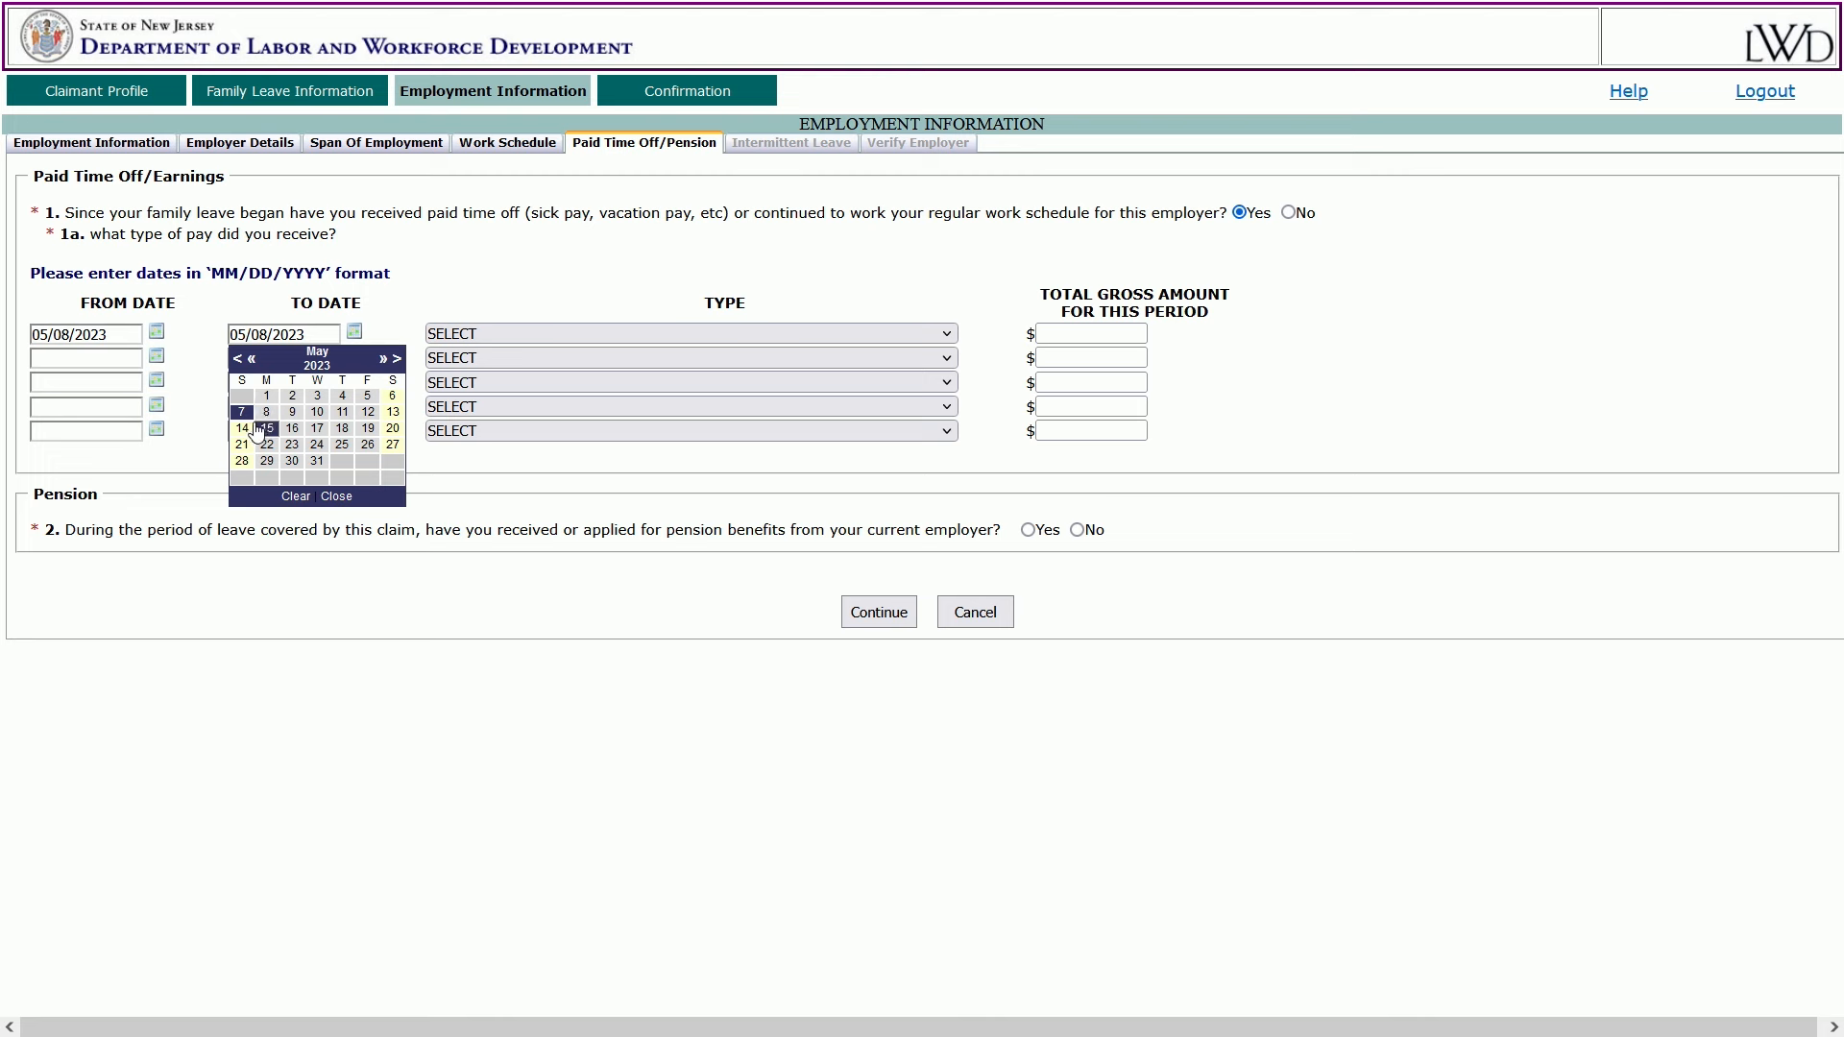
pyautogui.click(880, 273)
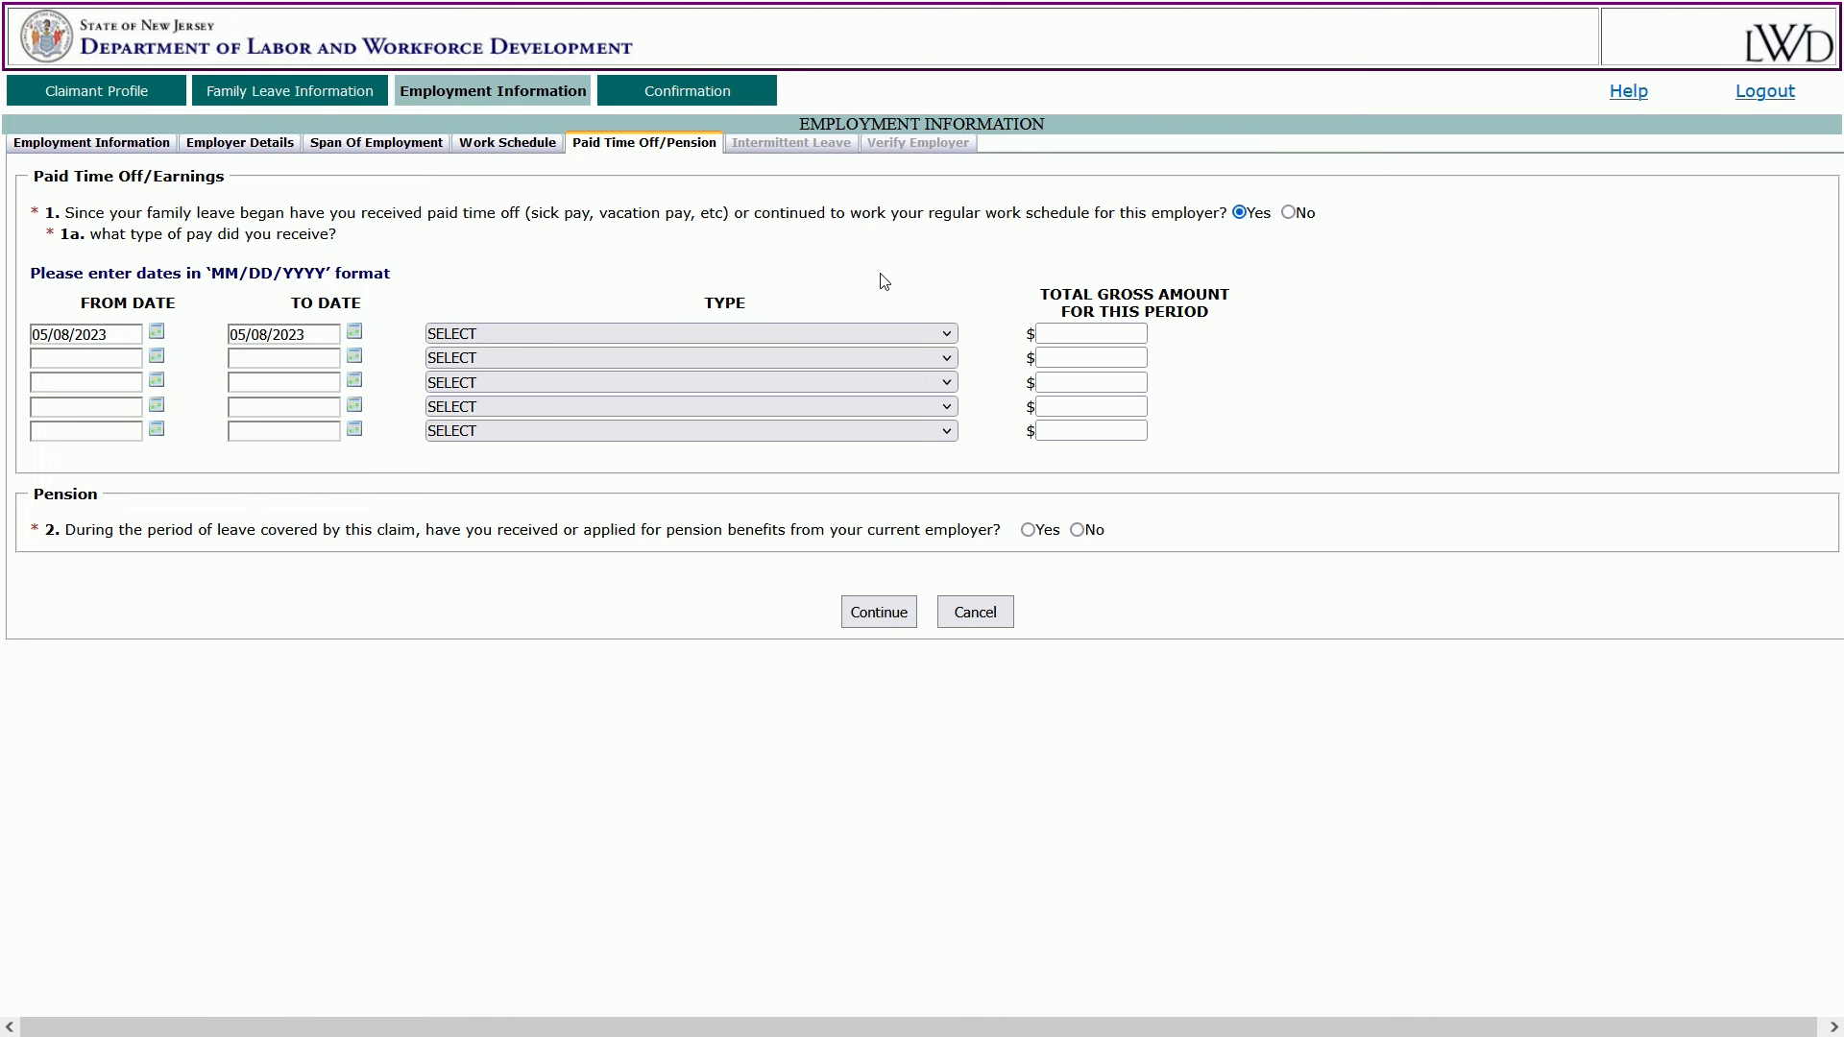
pyautogui.click(948, 336)
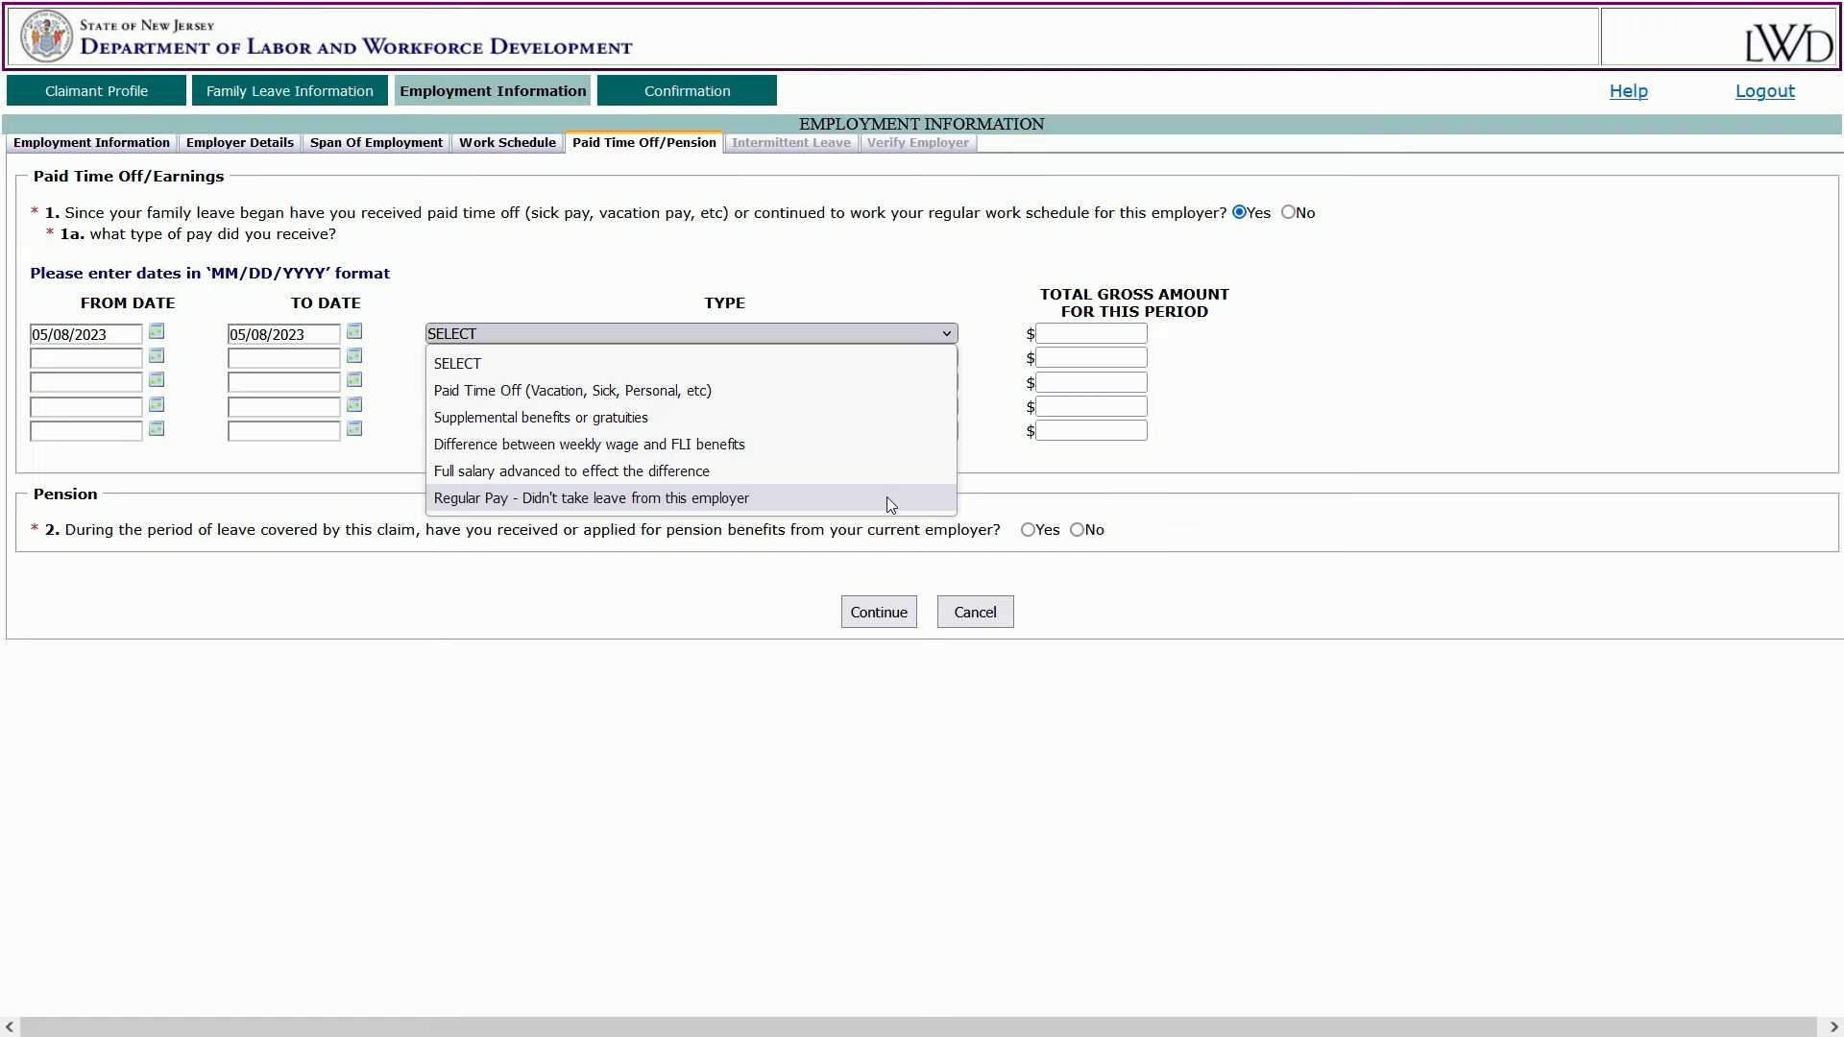
# Set the first row's pay type to Paid Time Off with a gross amount of 125.00.
pyautogui.click(872, 402)
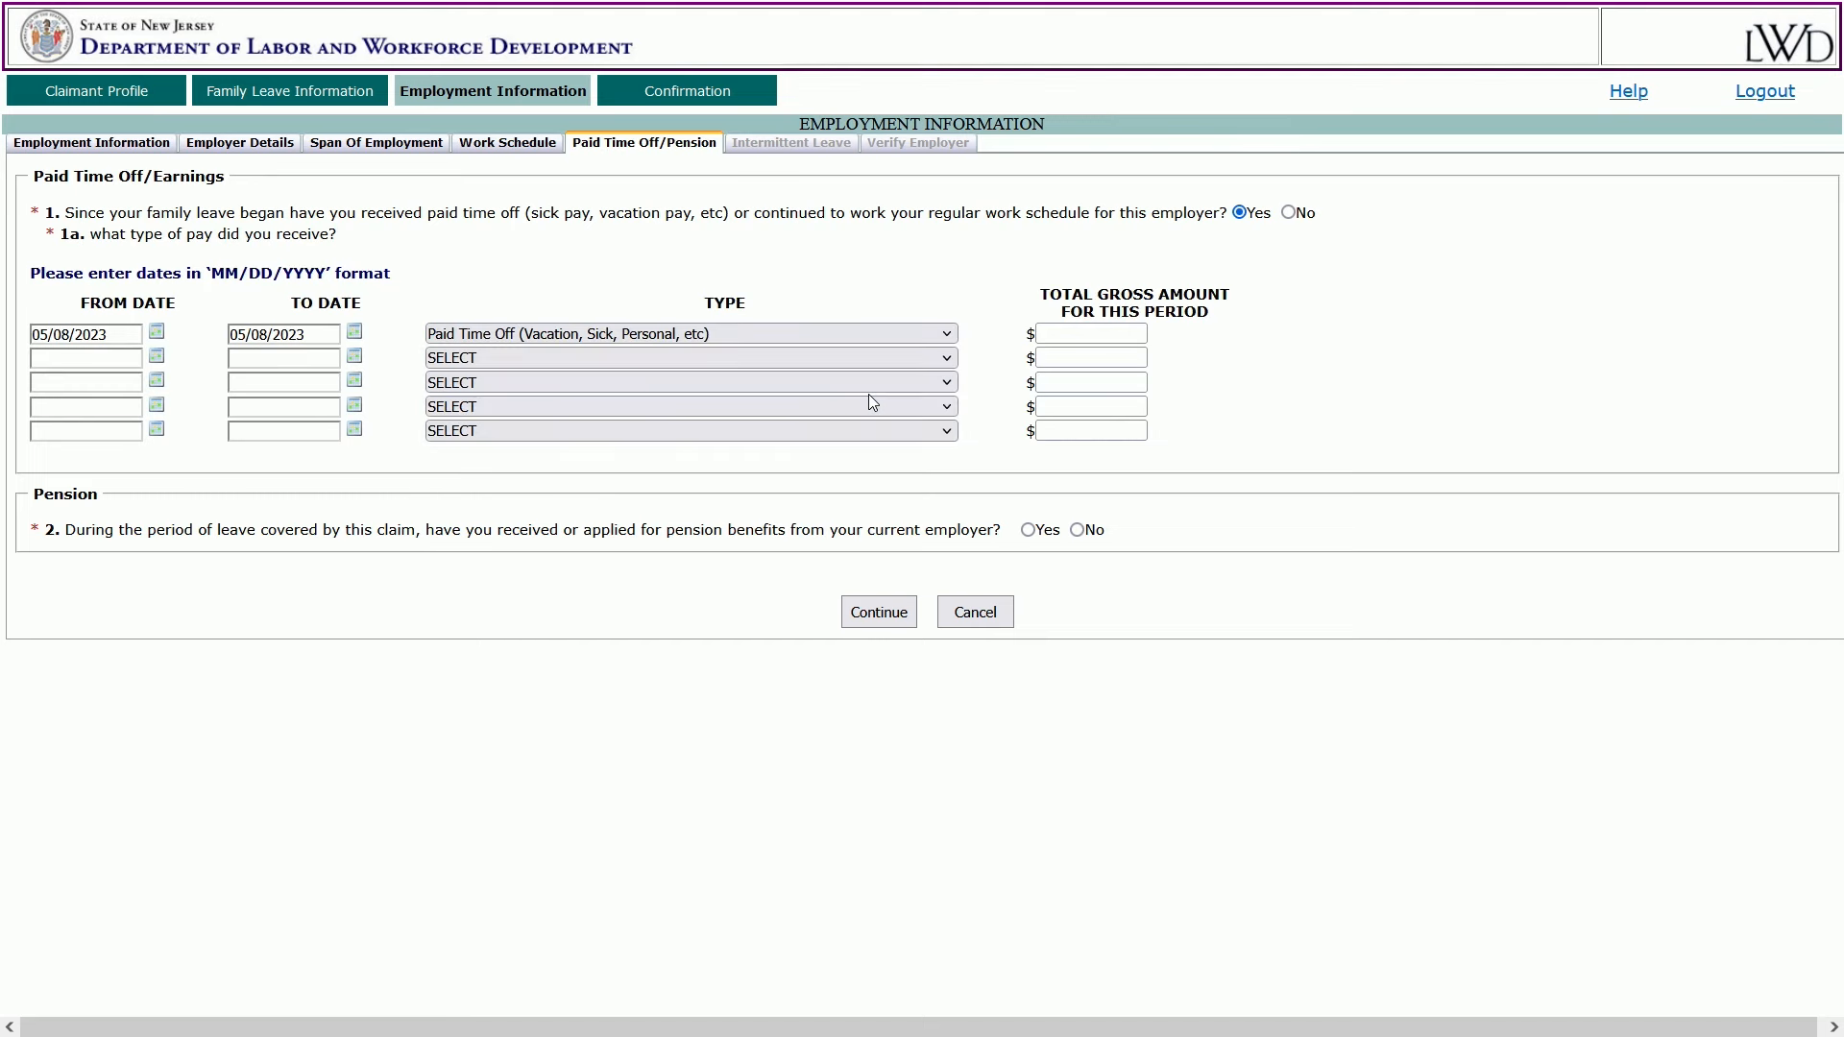
pyautogui.click(1088, 333)
pyautogui.write('125.00')
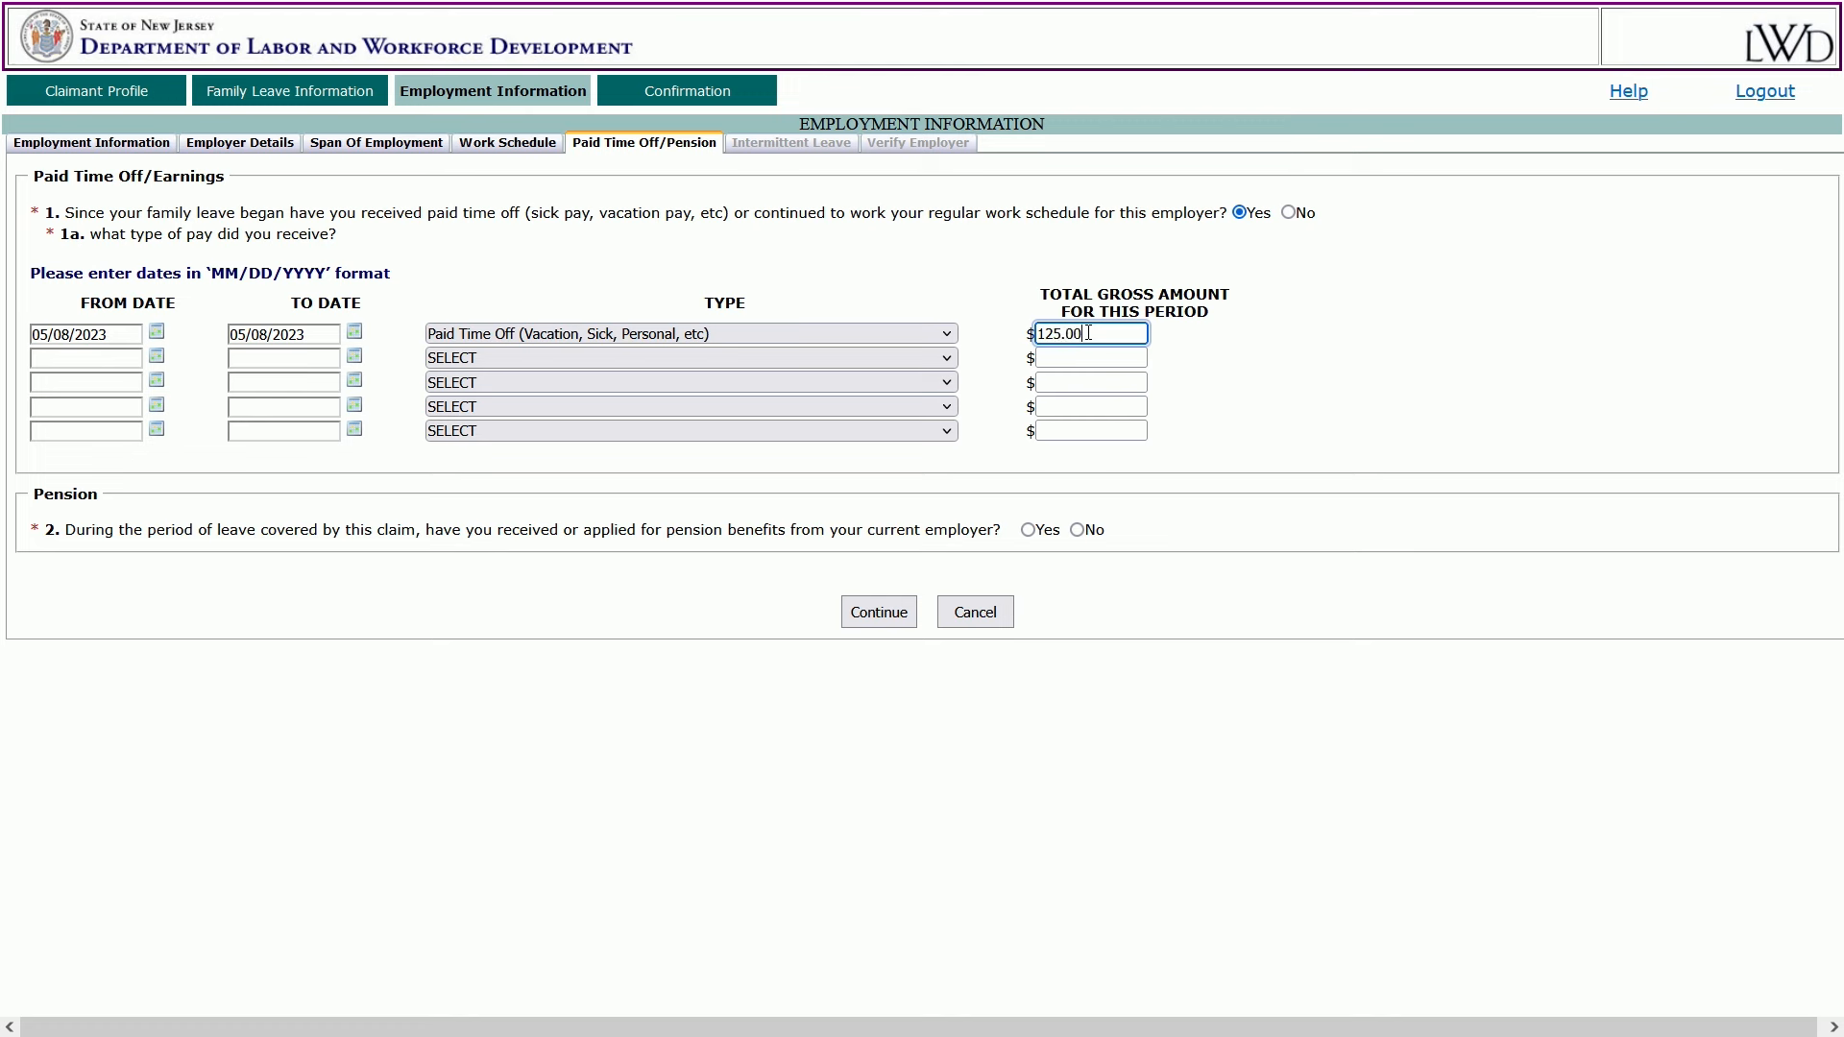
pyautogui.click(1166, 526)
# Answer Yes to receiving a pension, No to employer contribution, and submit.
pyautogui.click(1030, 534)
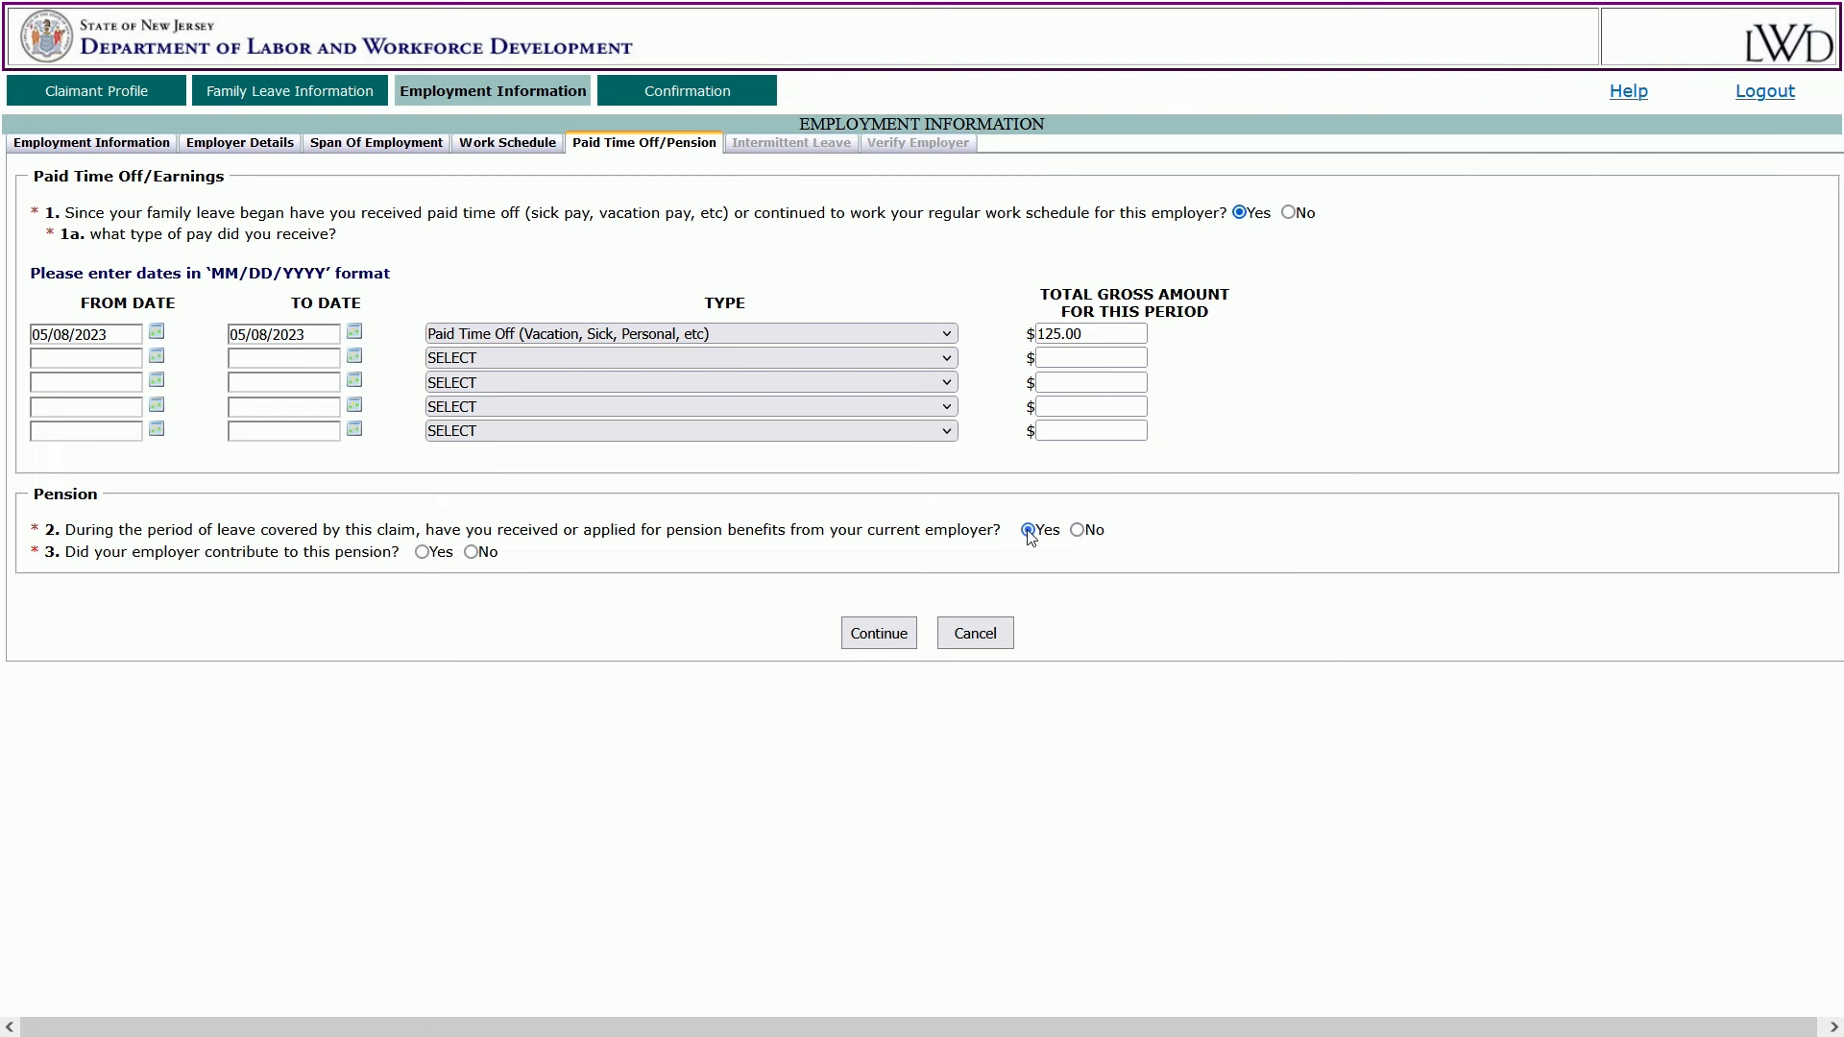
pyautogui.click(422, 555)
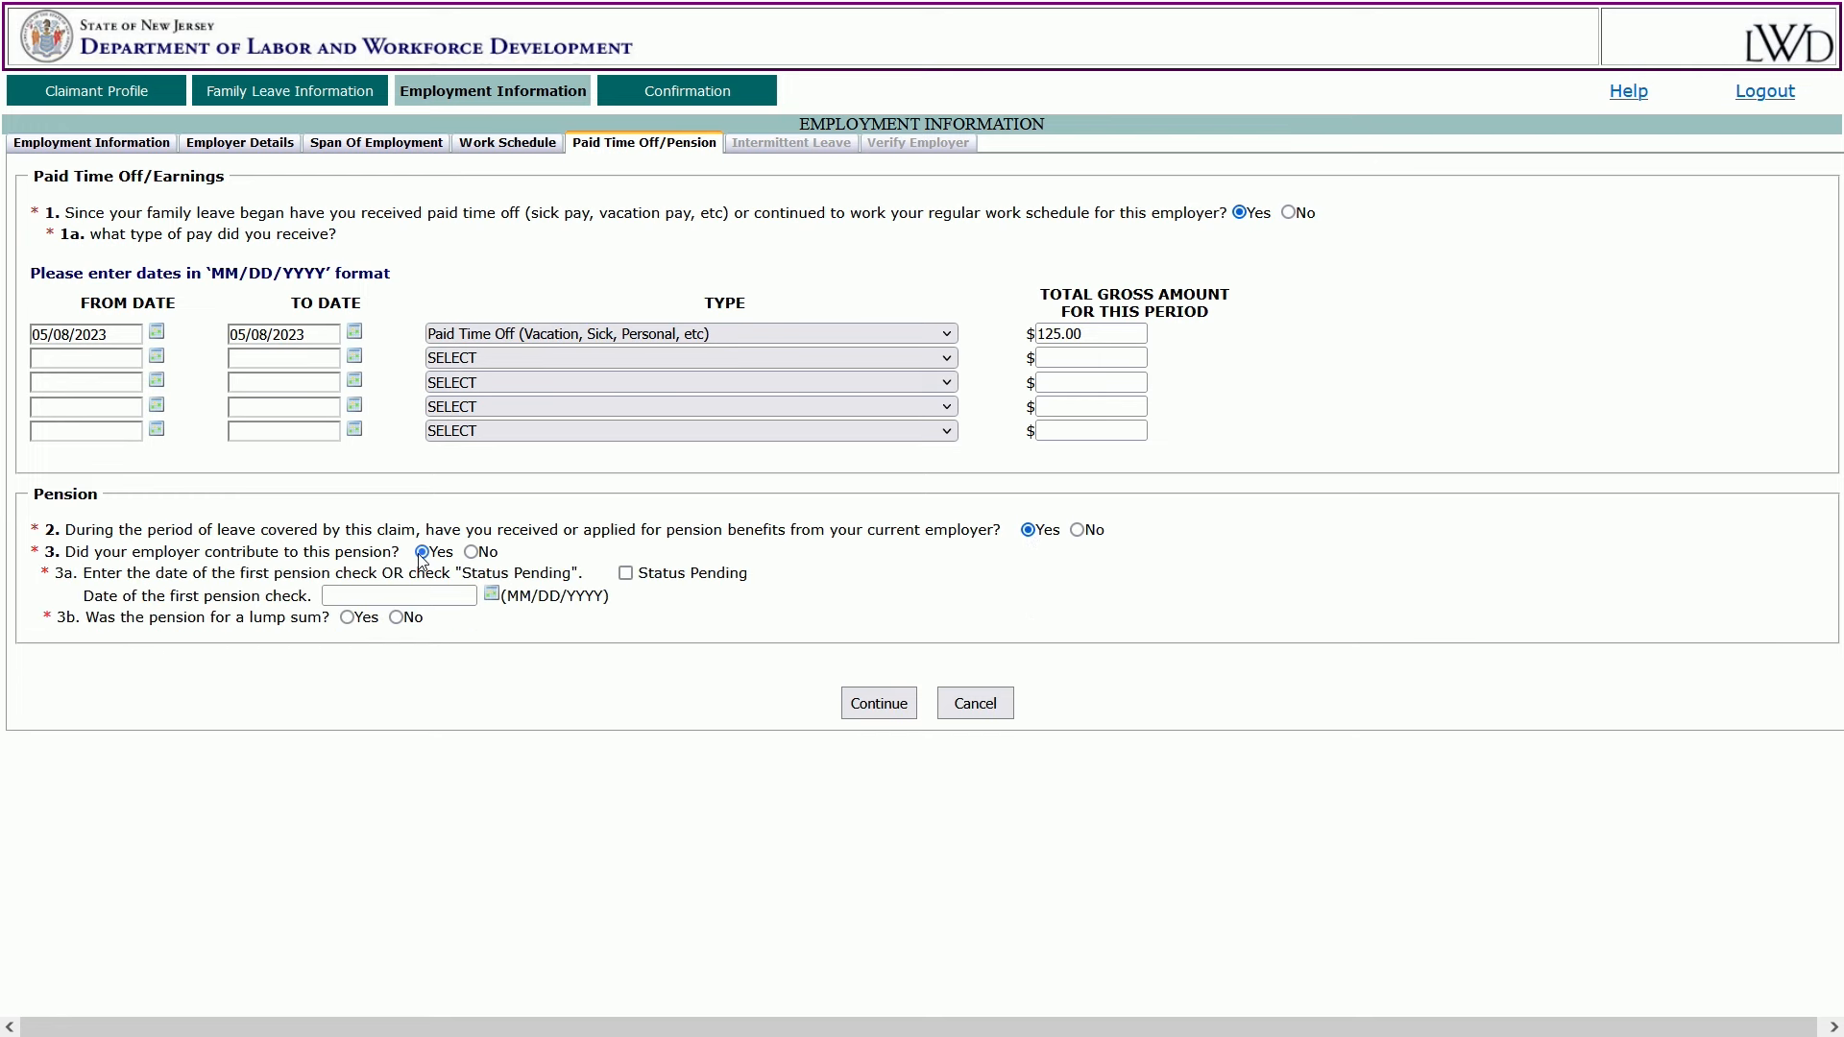
pyautogui.click(472, 553)
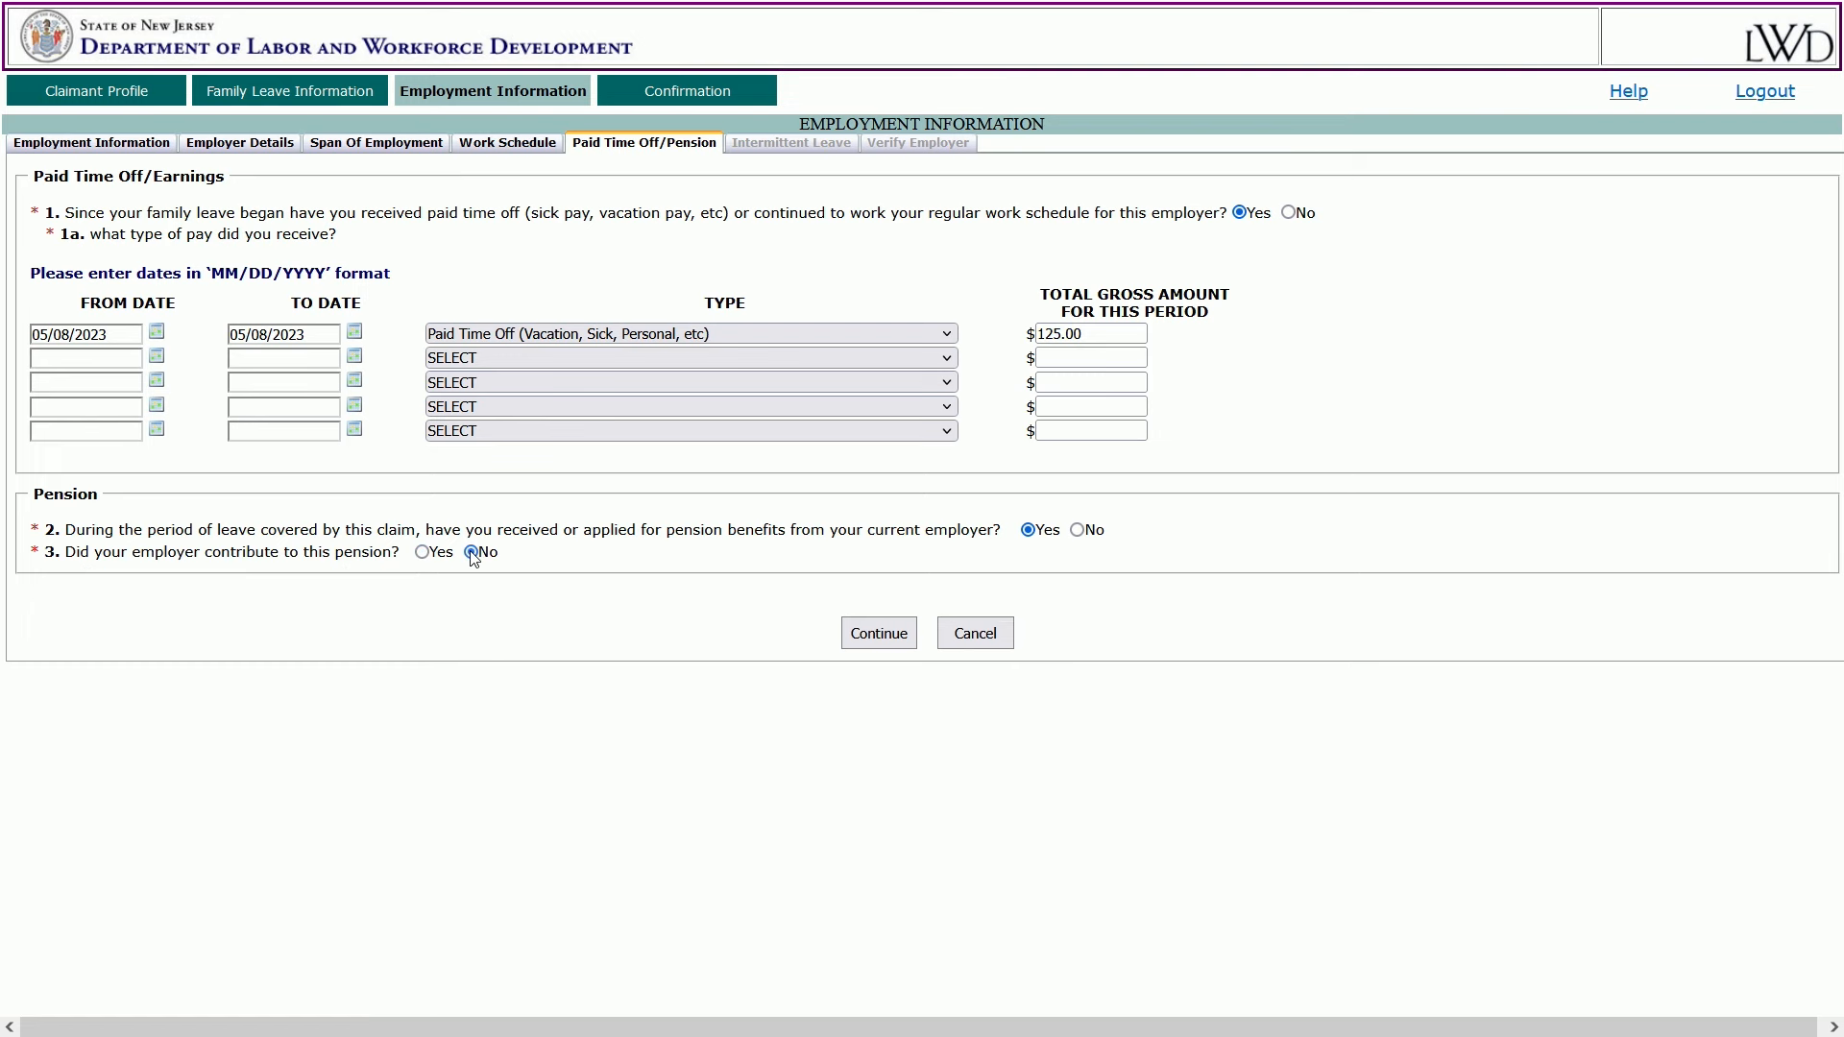
pyautogui.click(884, 632)
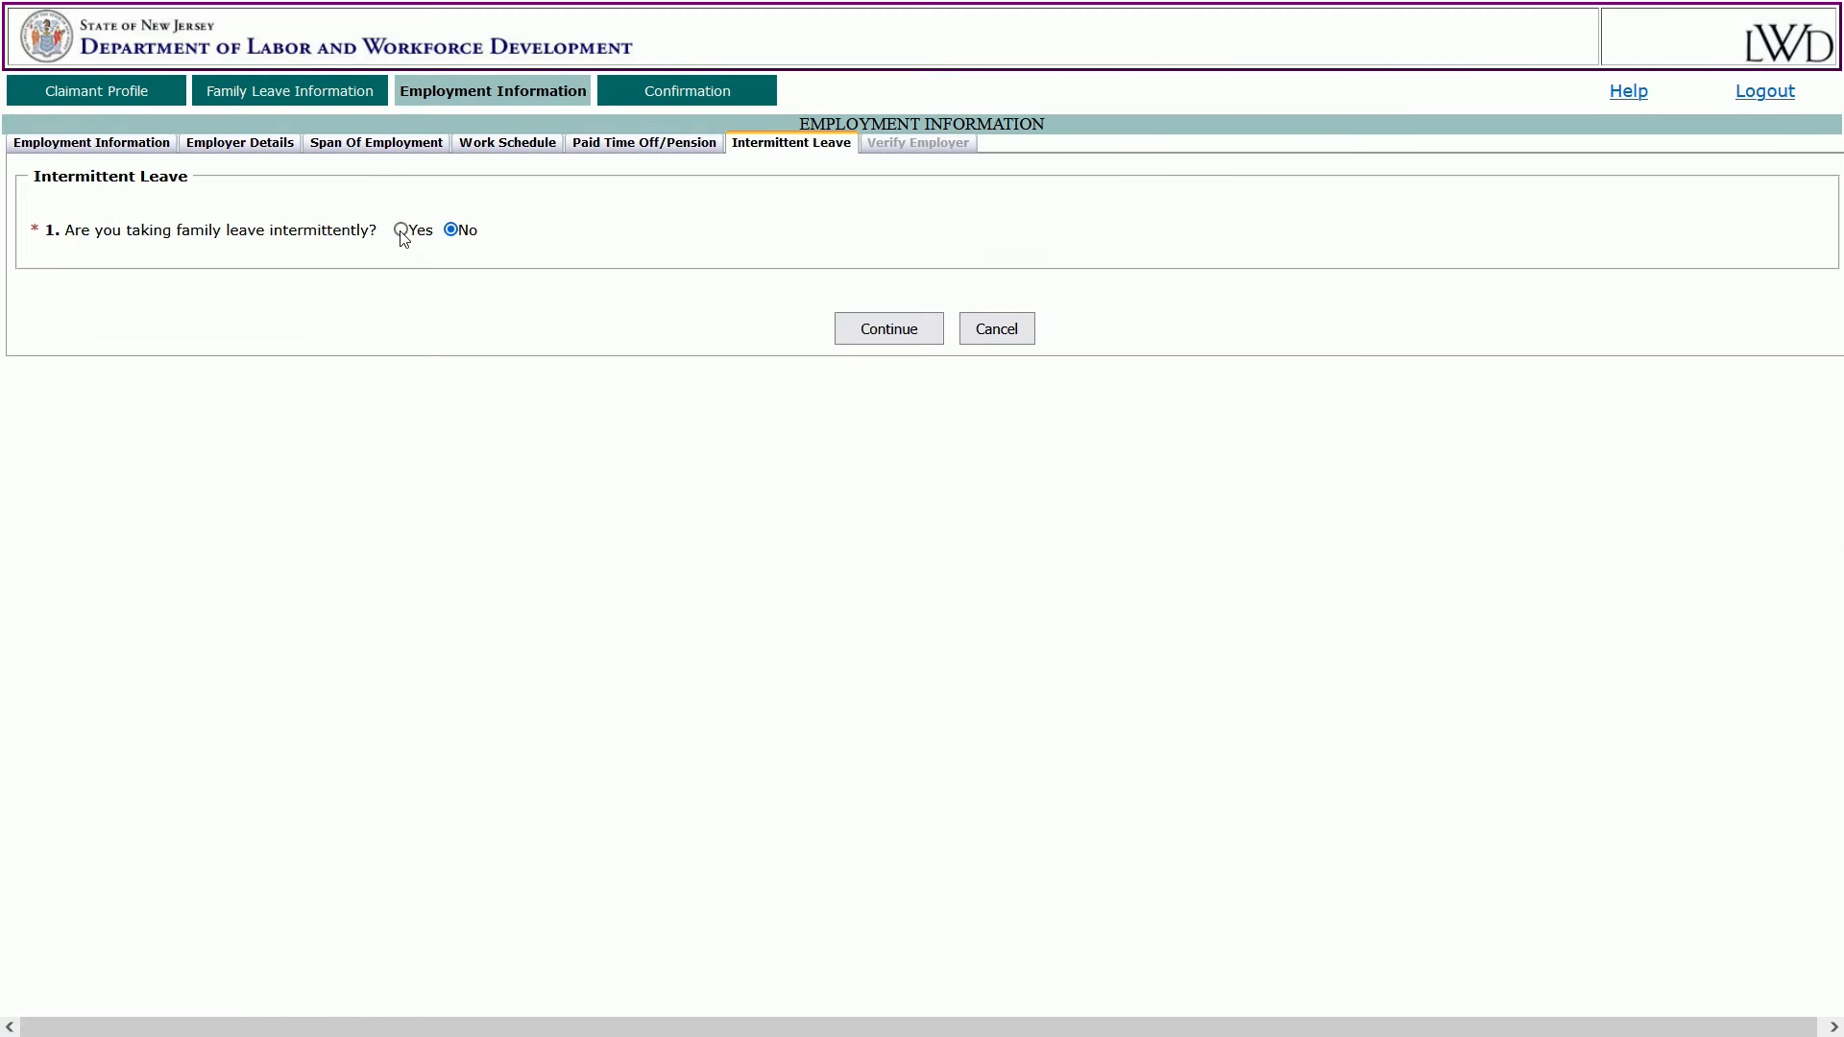
# Answer No to taking leave intermittently and continue to employer verification.
pyautogui.click(402, 230)
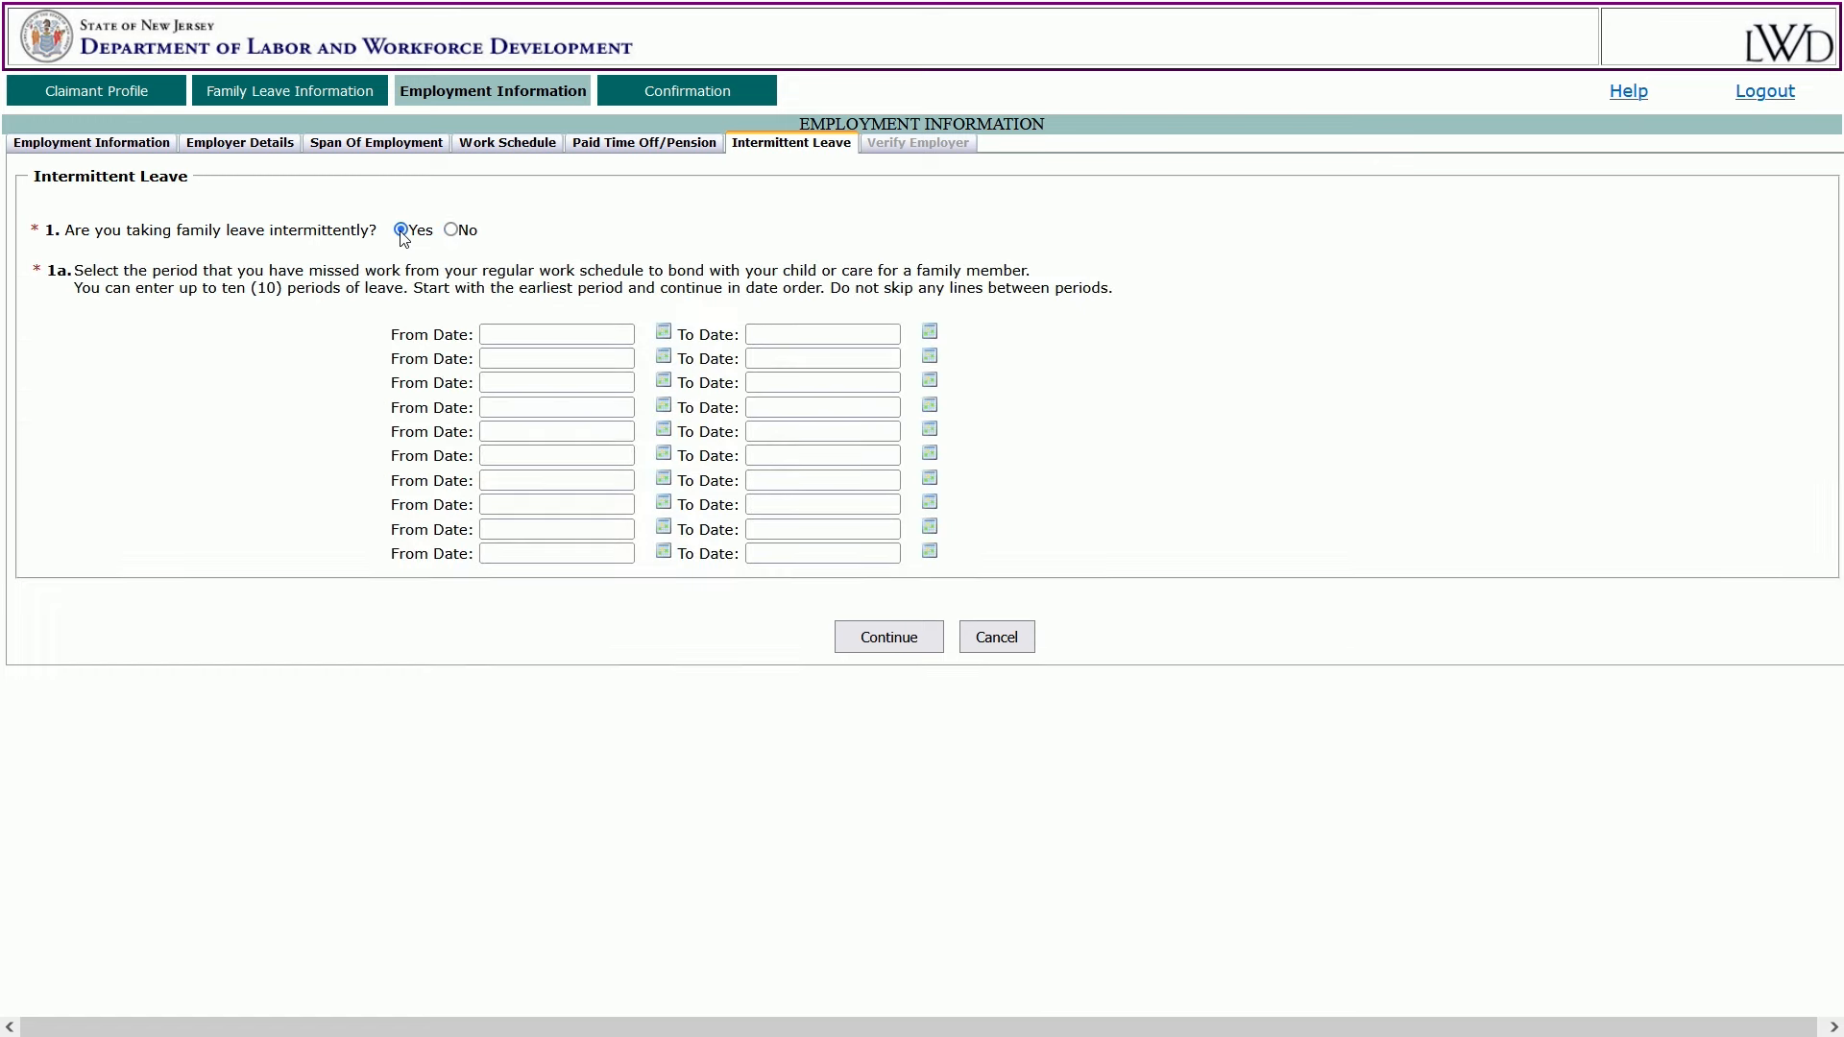
pyautogui.click(666, 337)
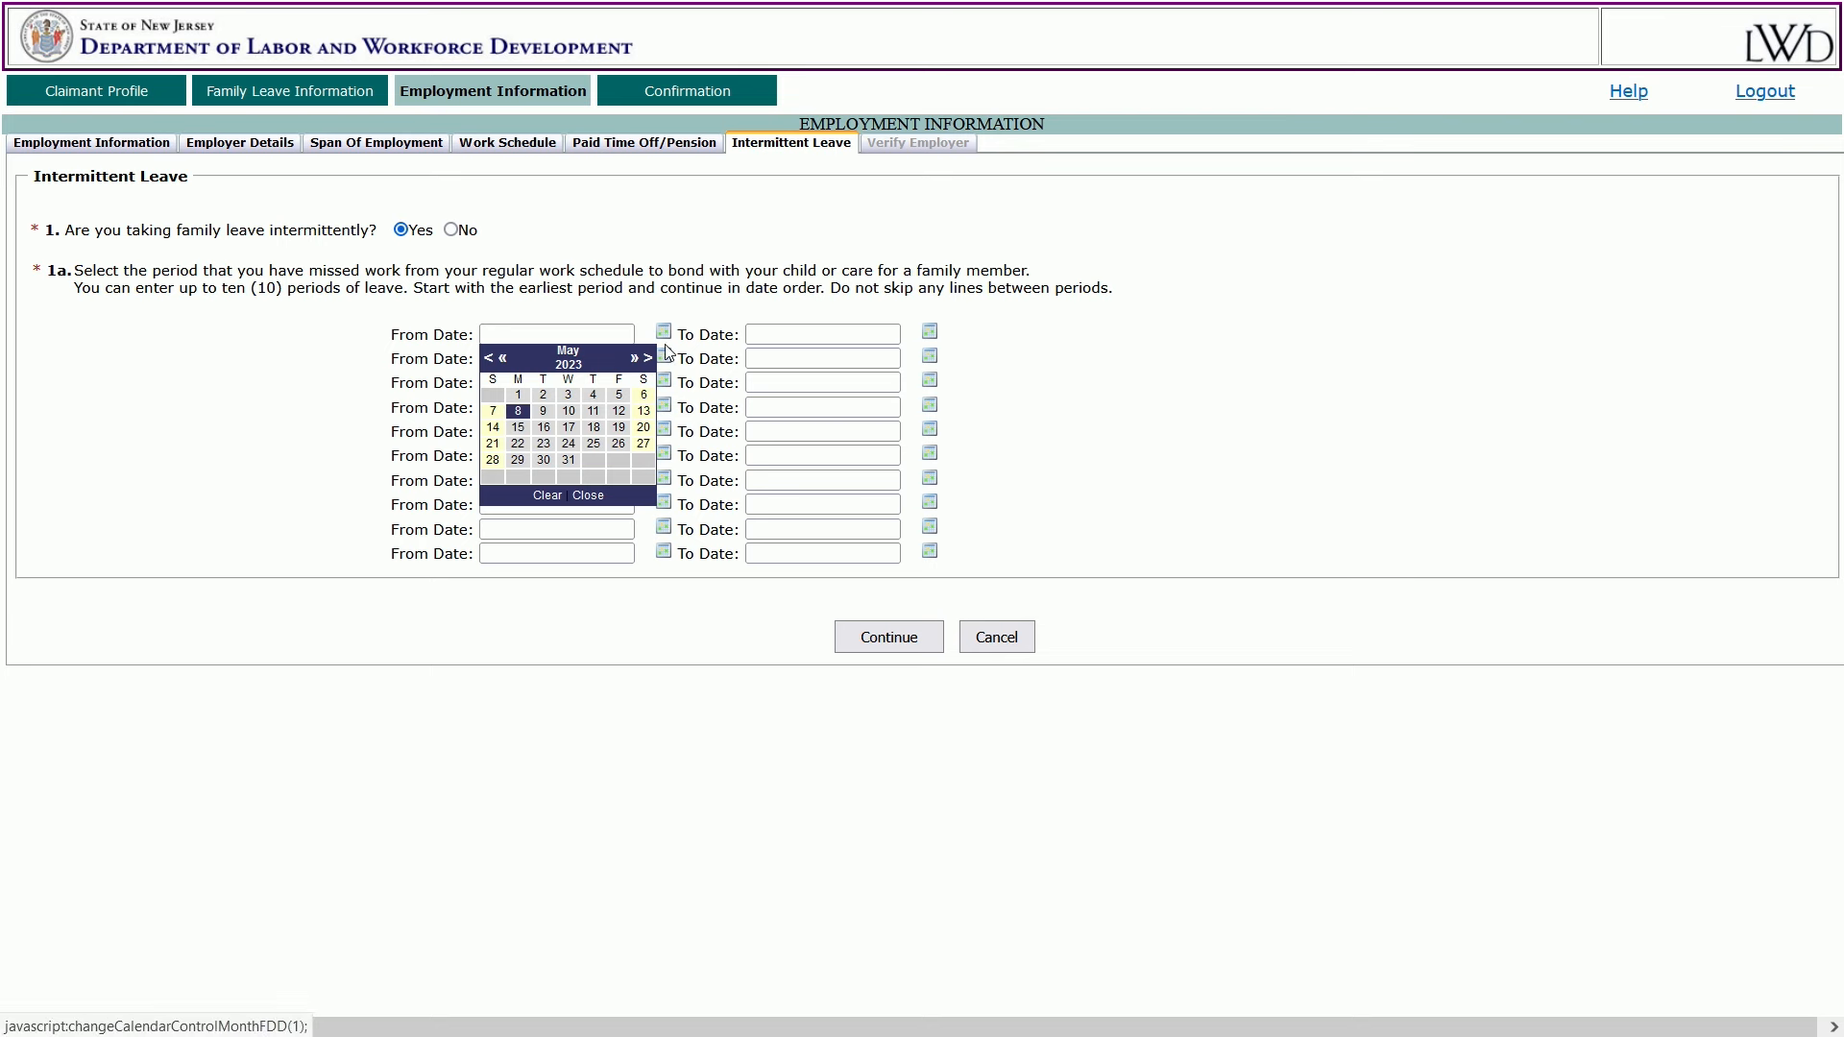
pyautogui.click(812, 278)
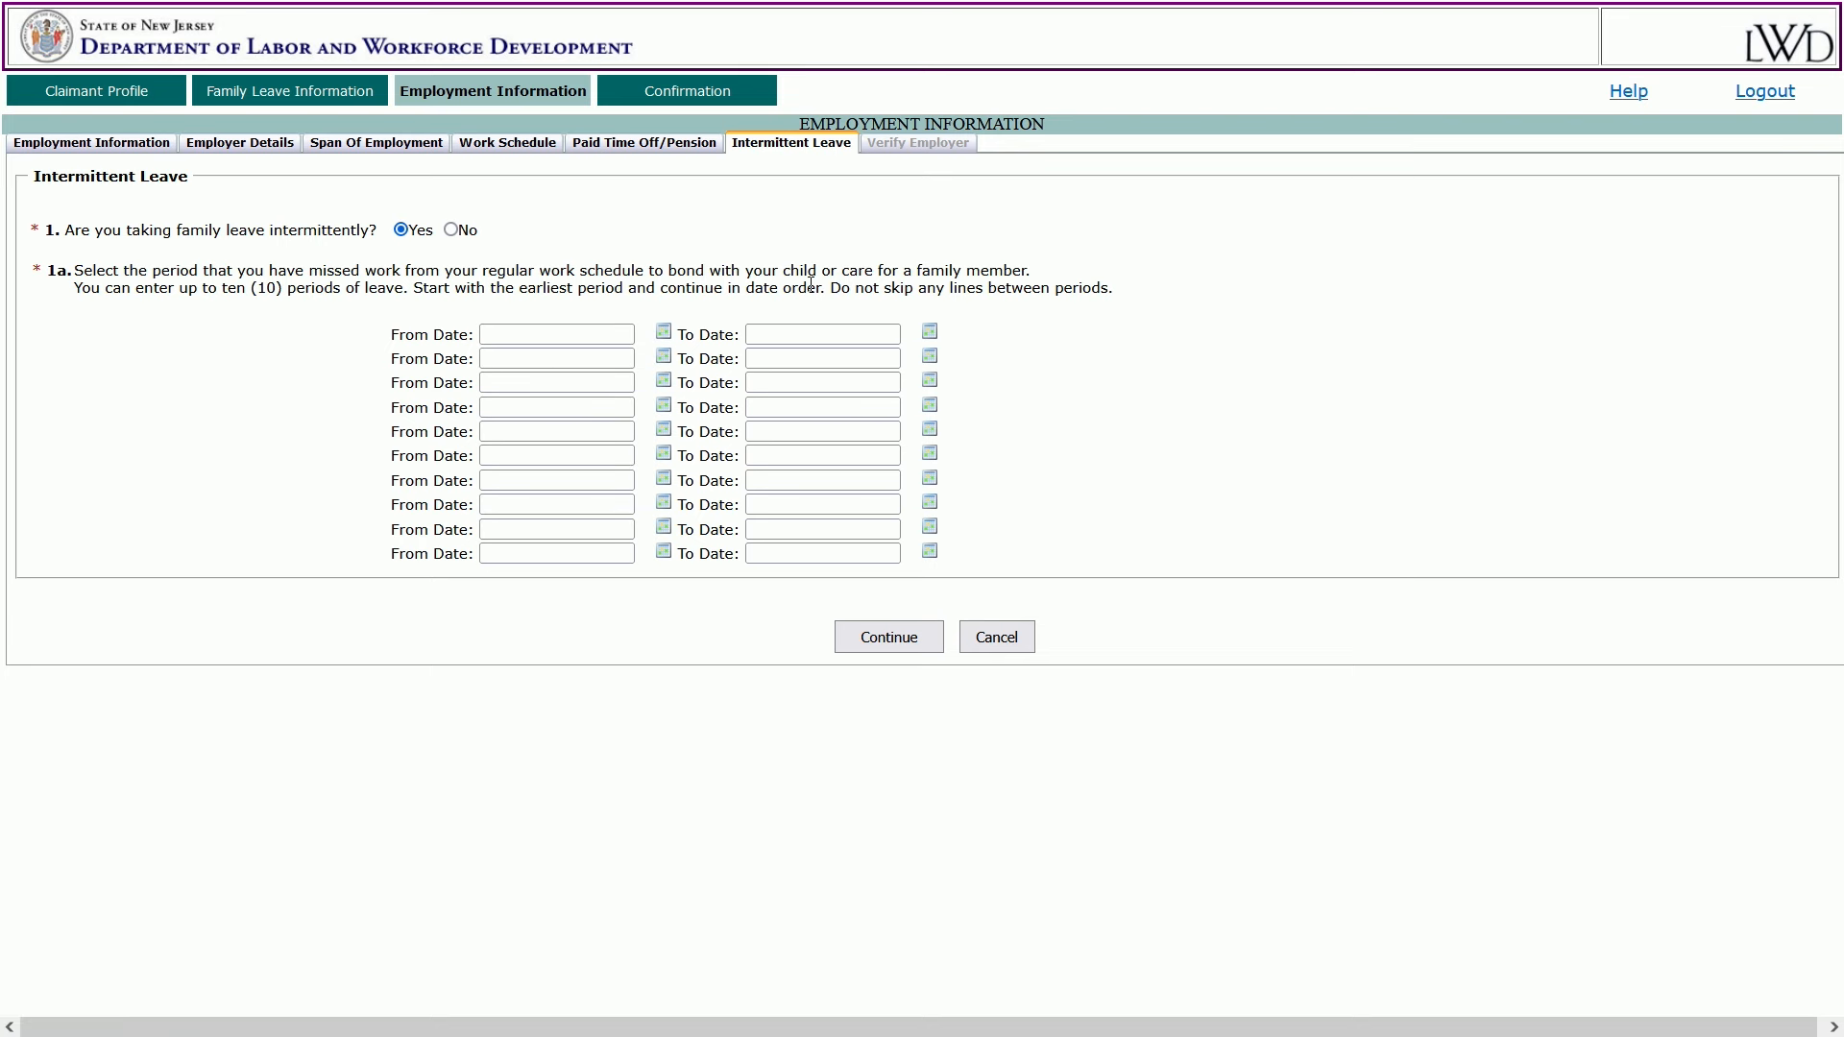
pyautogui.click(450, 229)
pyautogui.click(883, 342)
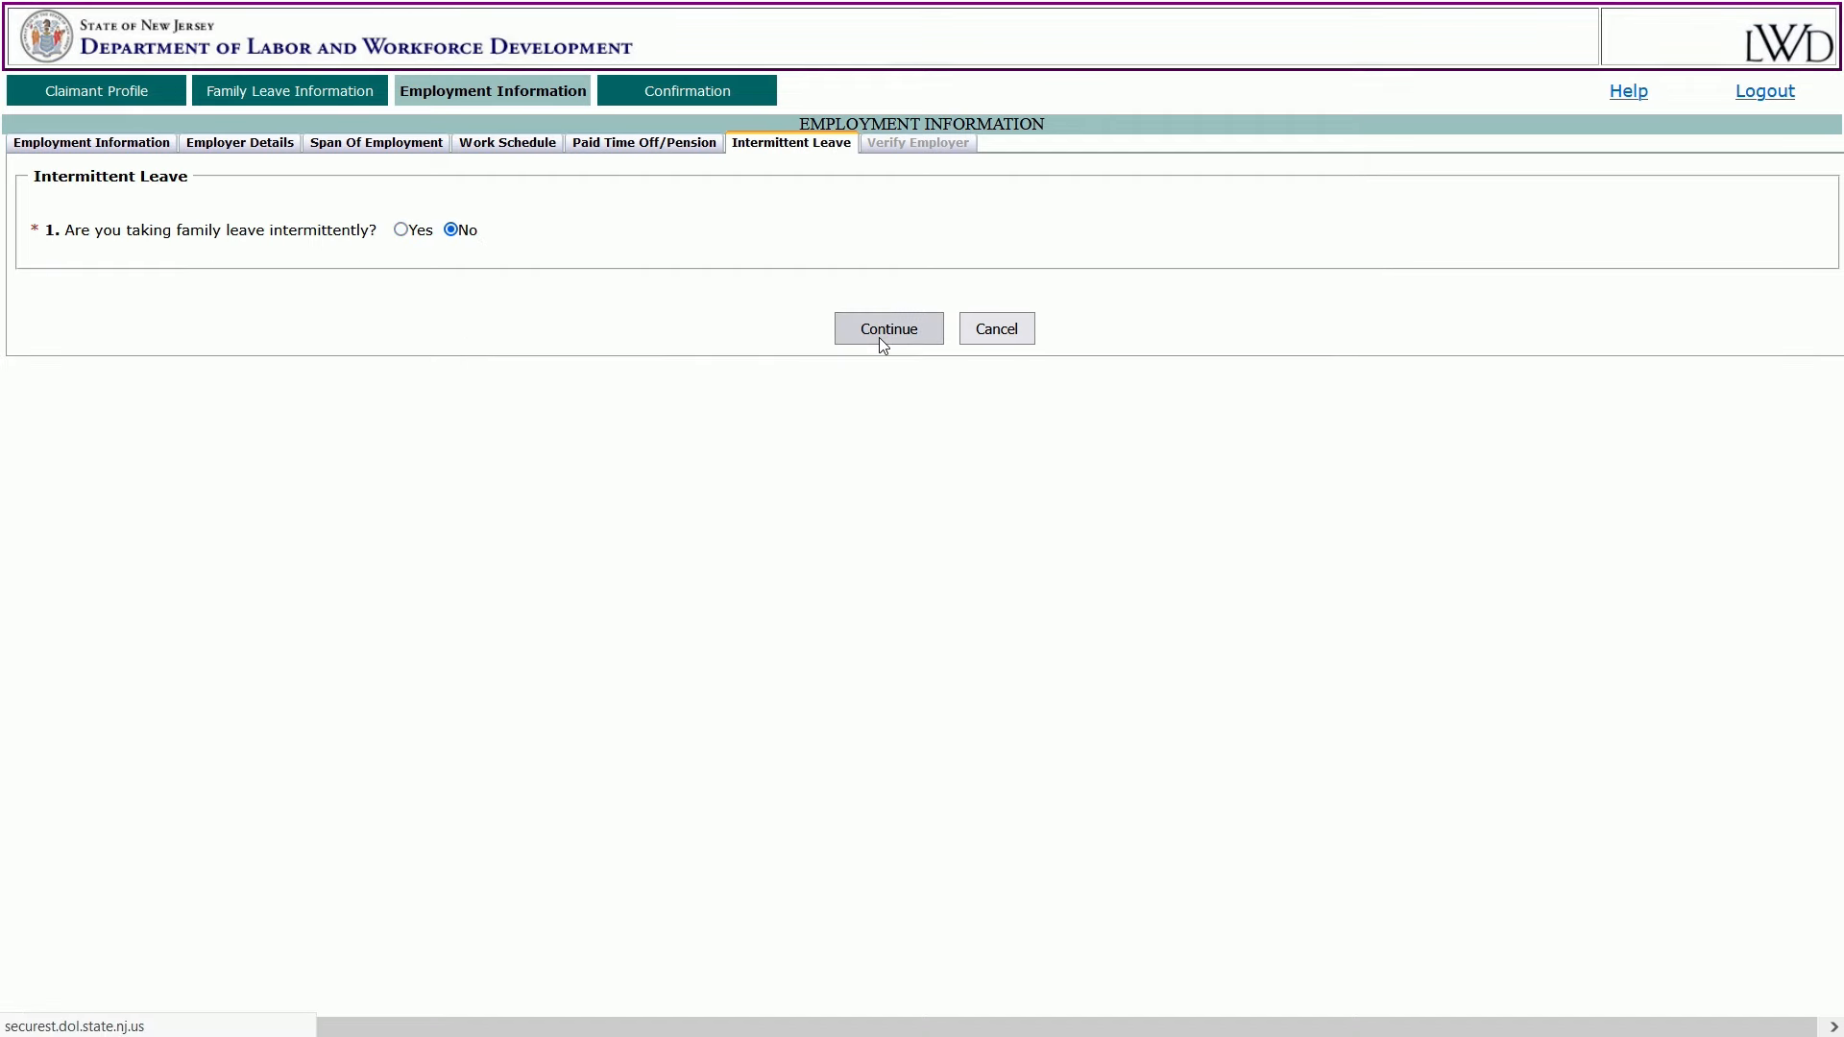
# Confirm Yes that the employer information is correct and continue to certification.
pyautogui.scroll(-3, 878, 351)
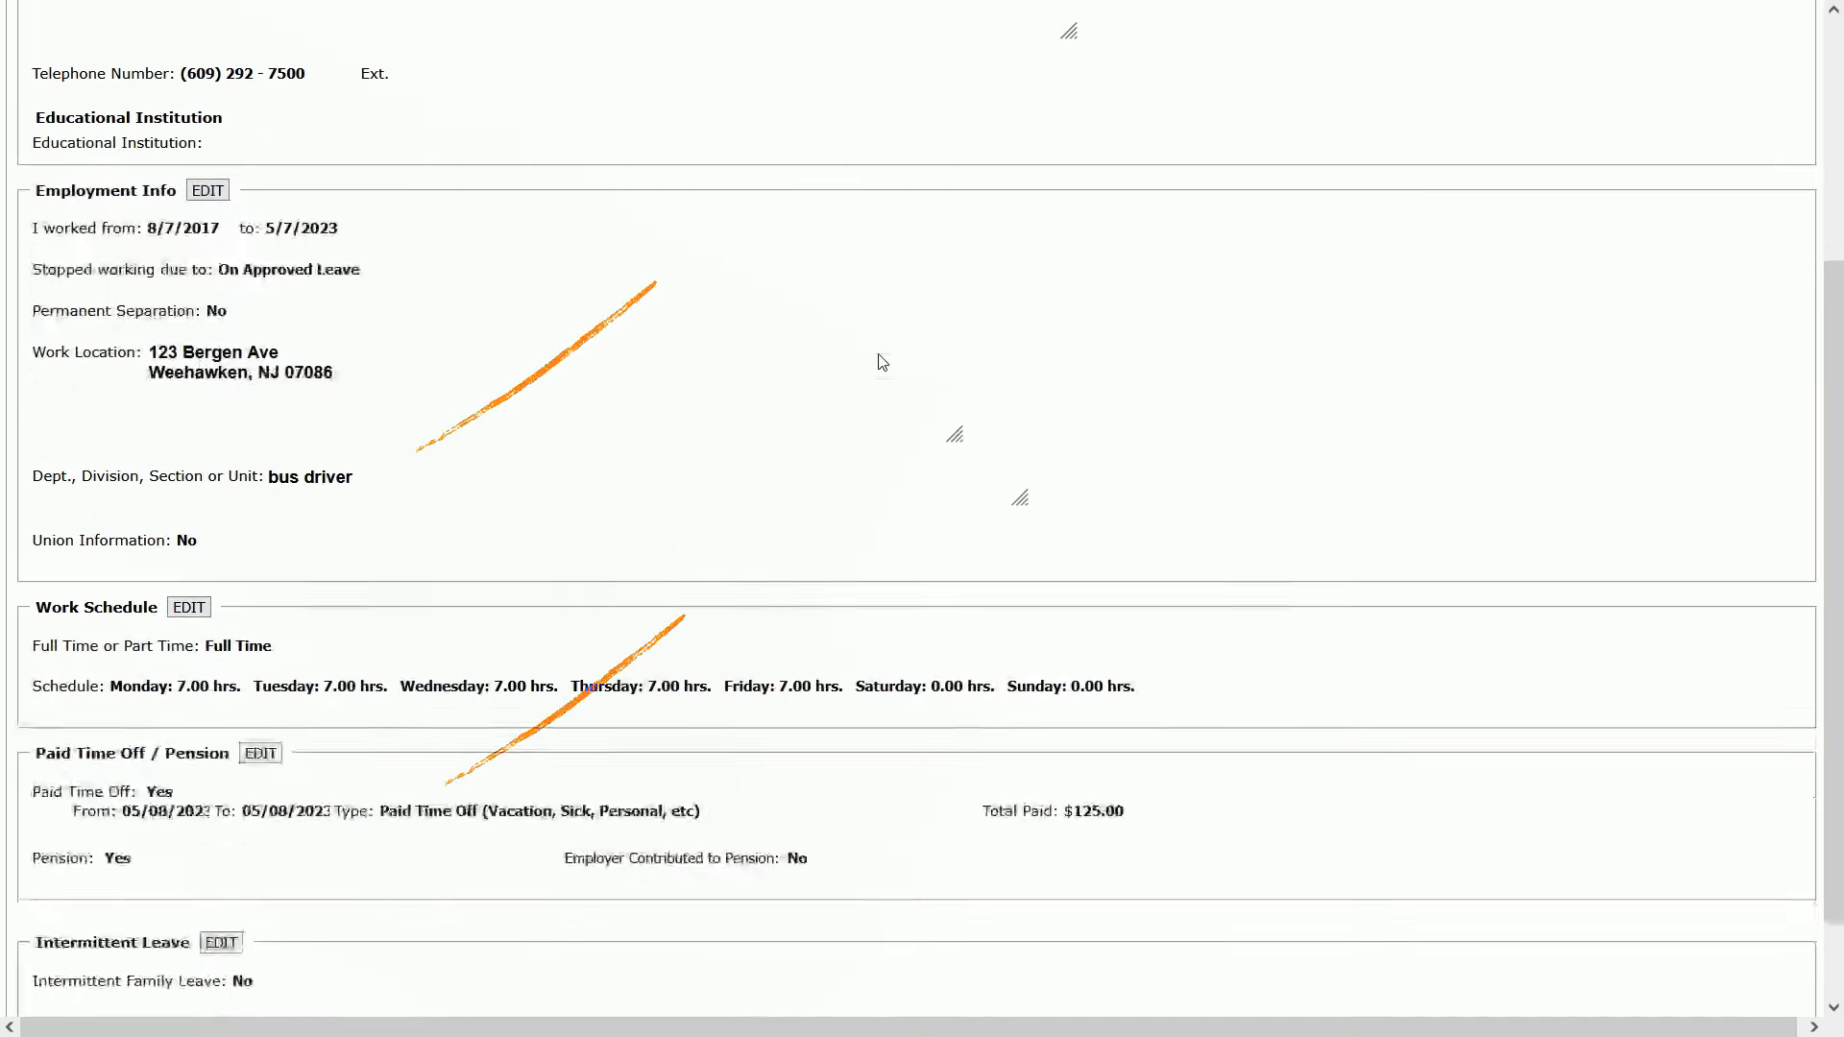
pyautogui.scroll(-1, 883, 362)
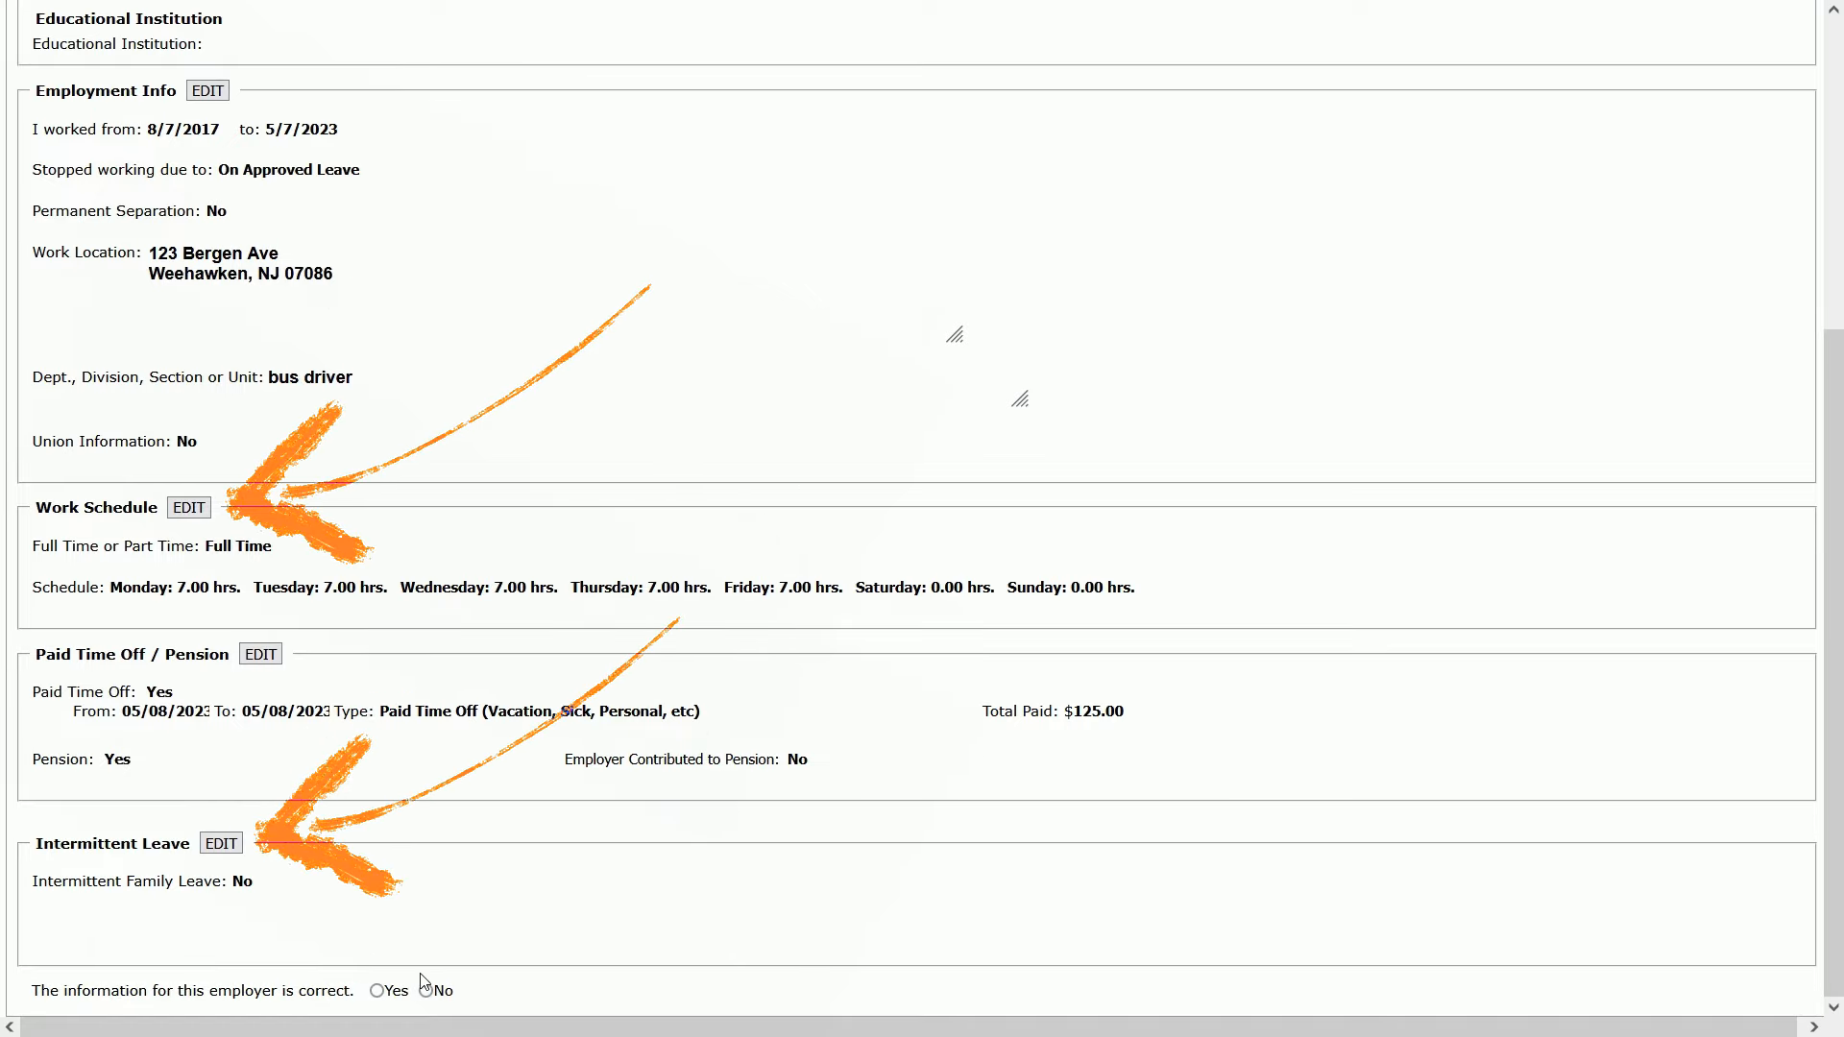
pyautogui.click(377, 990)
pyautogui.scroll(-1, 1029, 948)
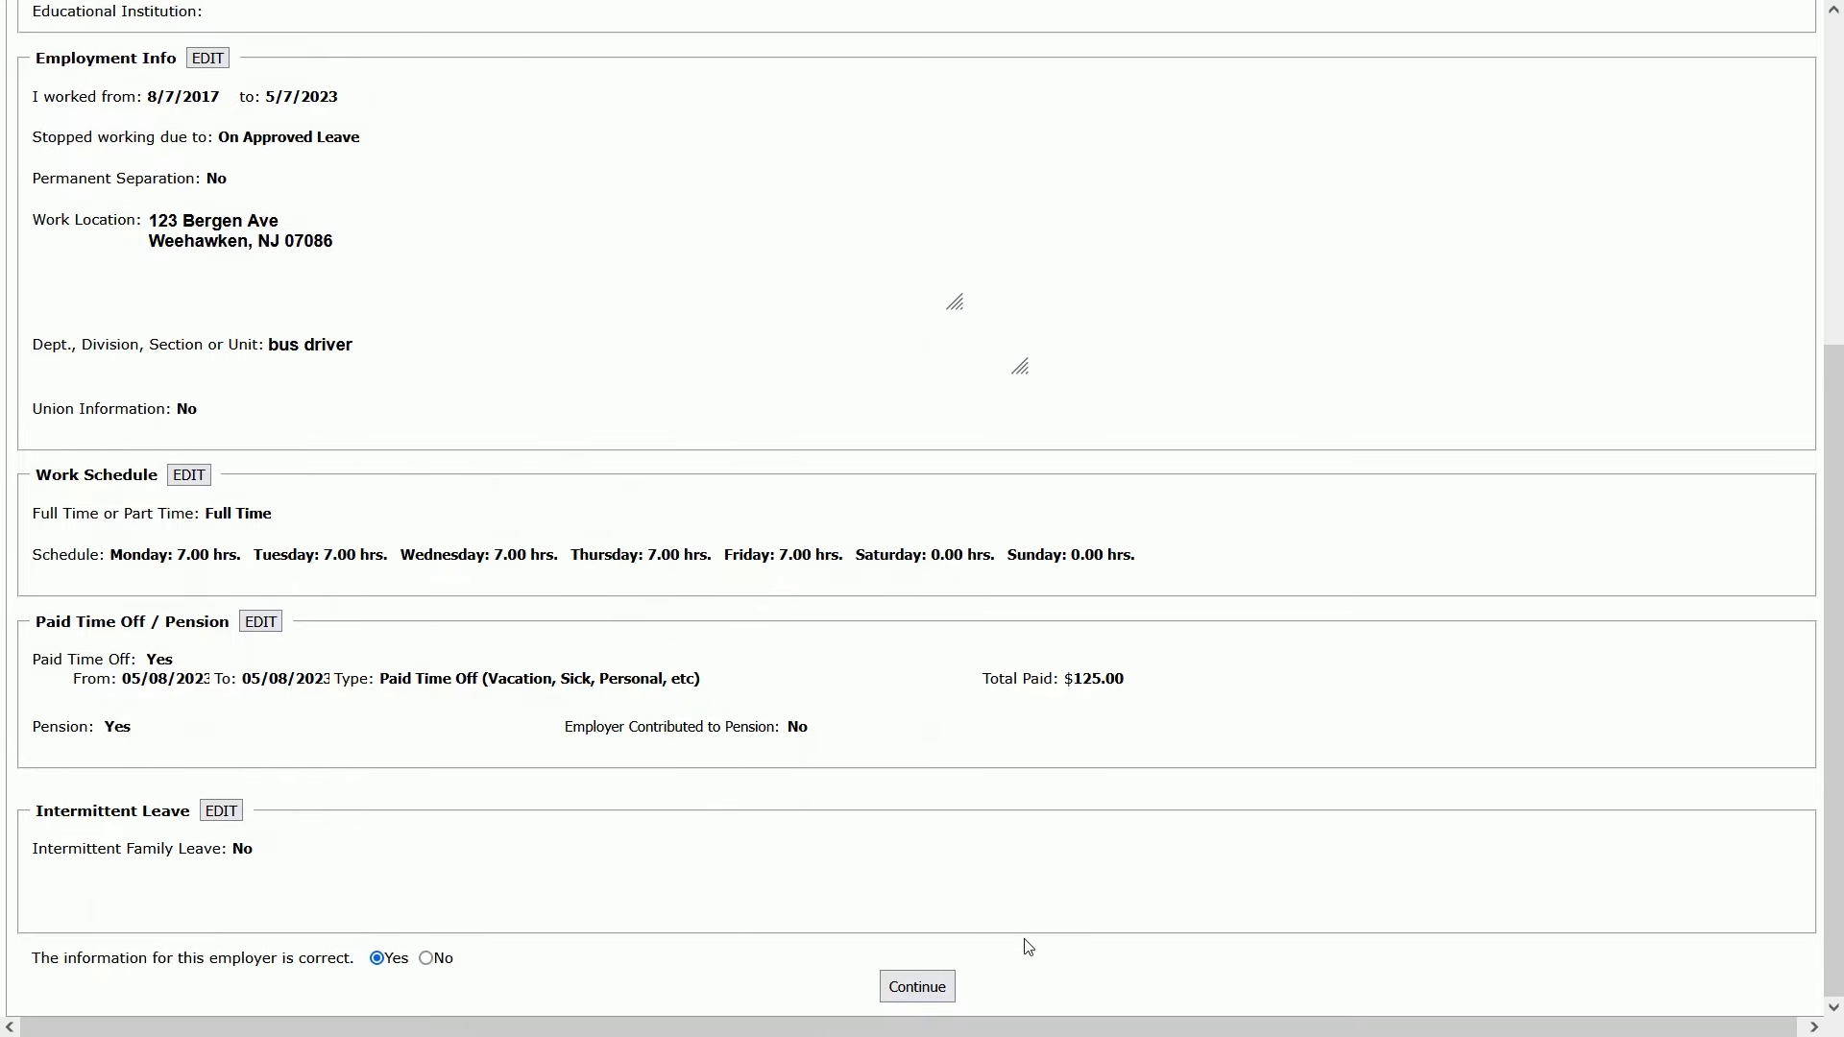
pyautogui.click(917, 987)
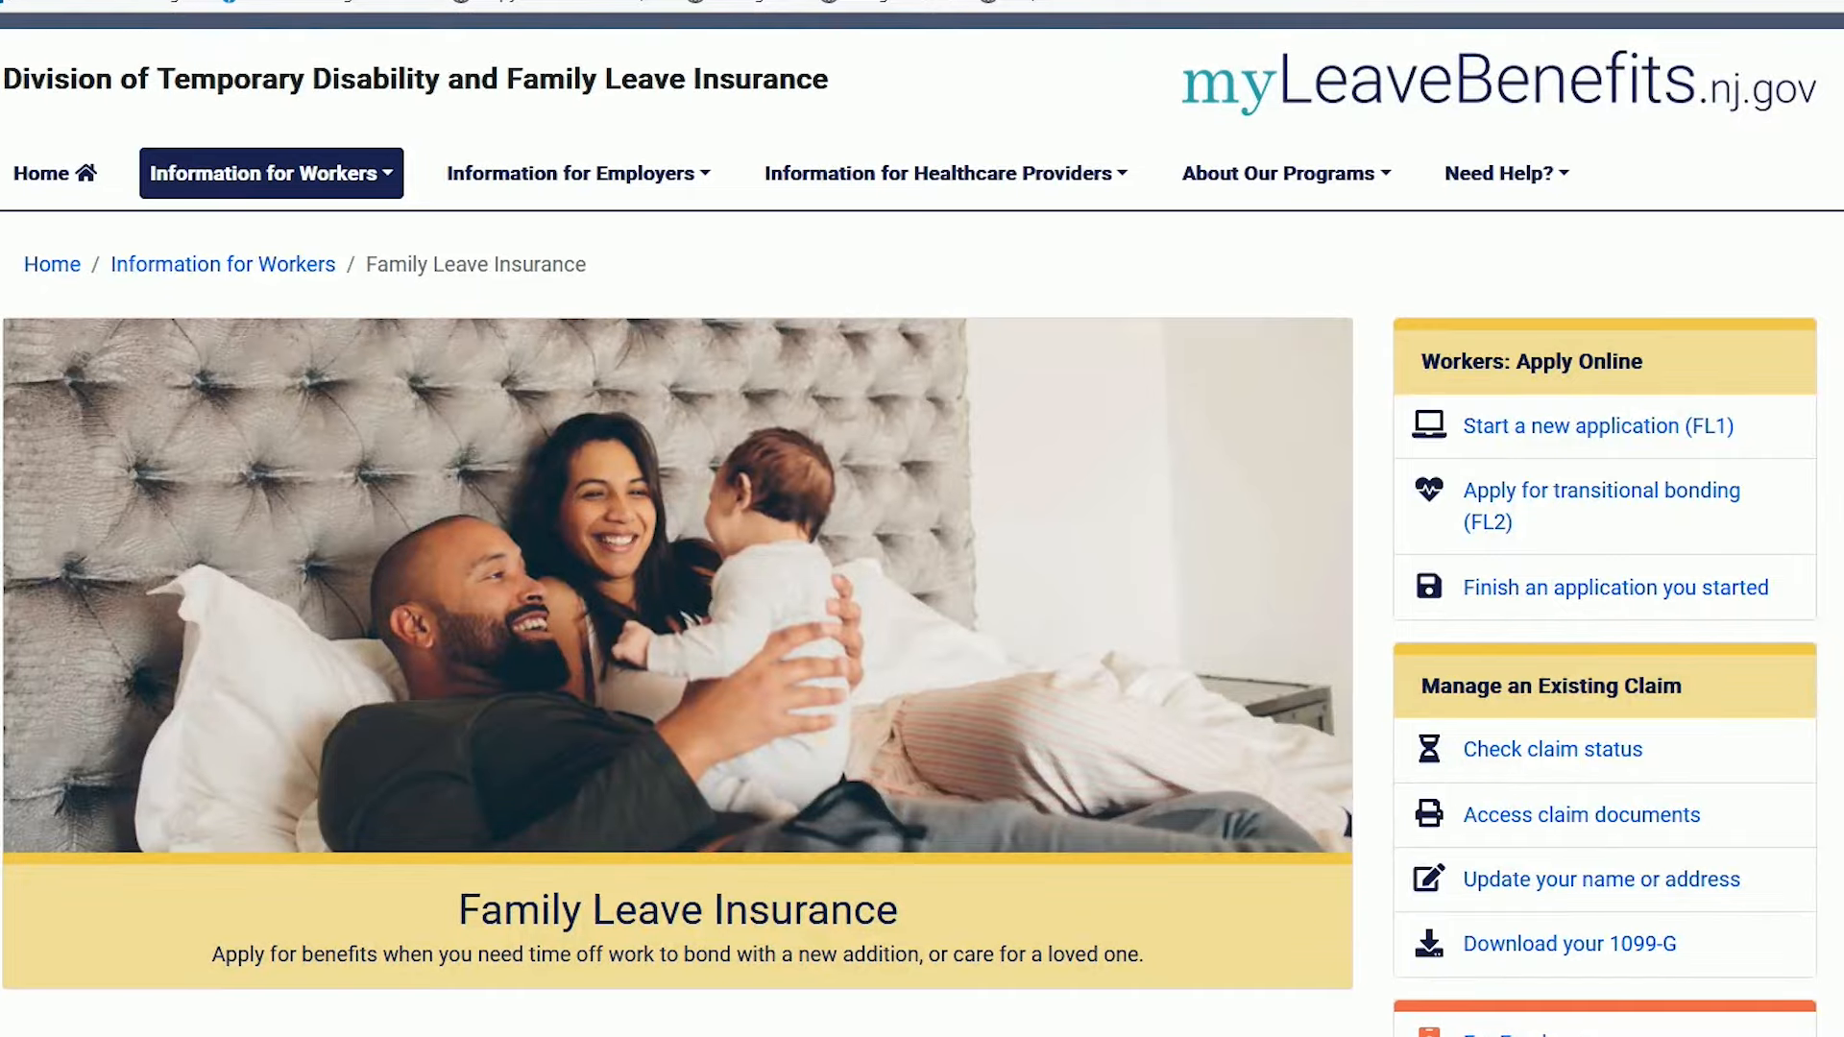
# Agree Yes to the claimant certification statements and file the claim.
pyautogui.scroll(-1, 922, 524)
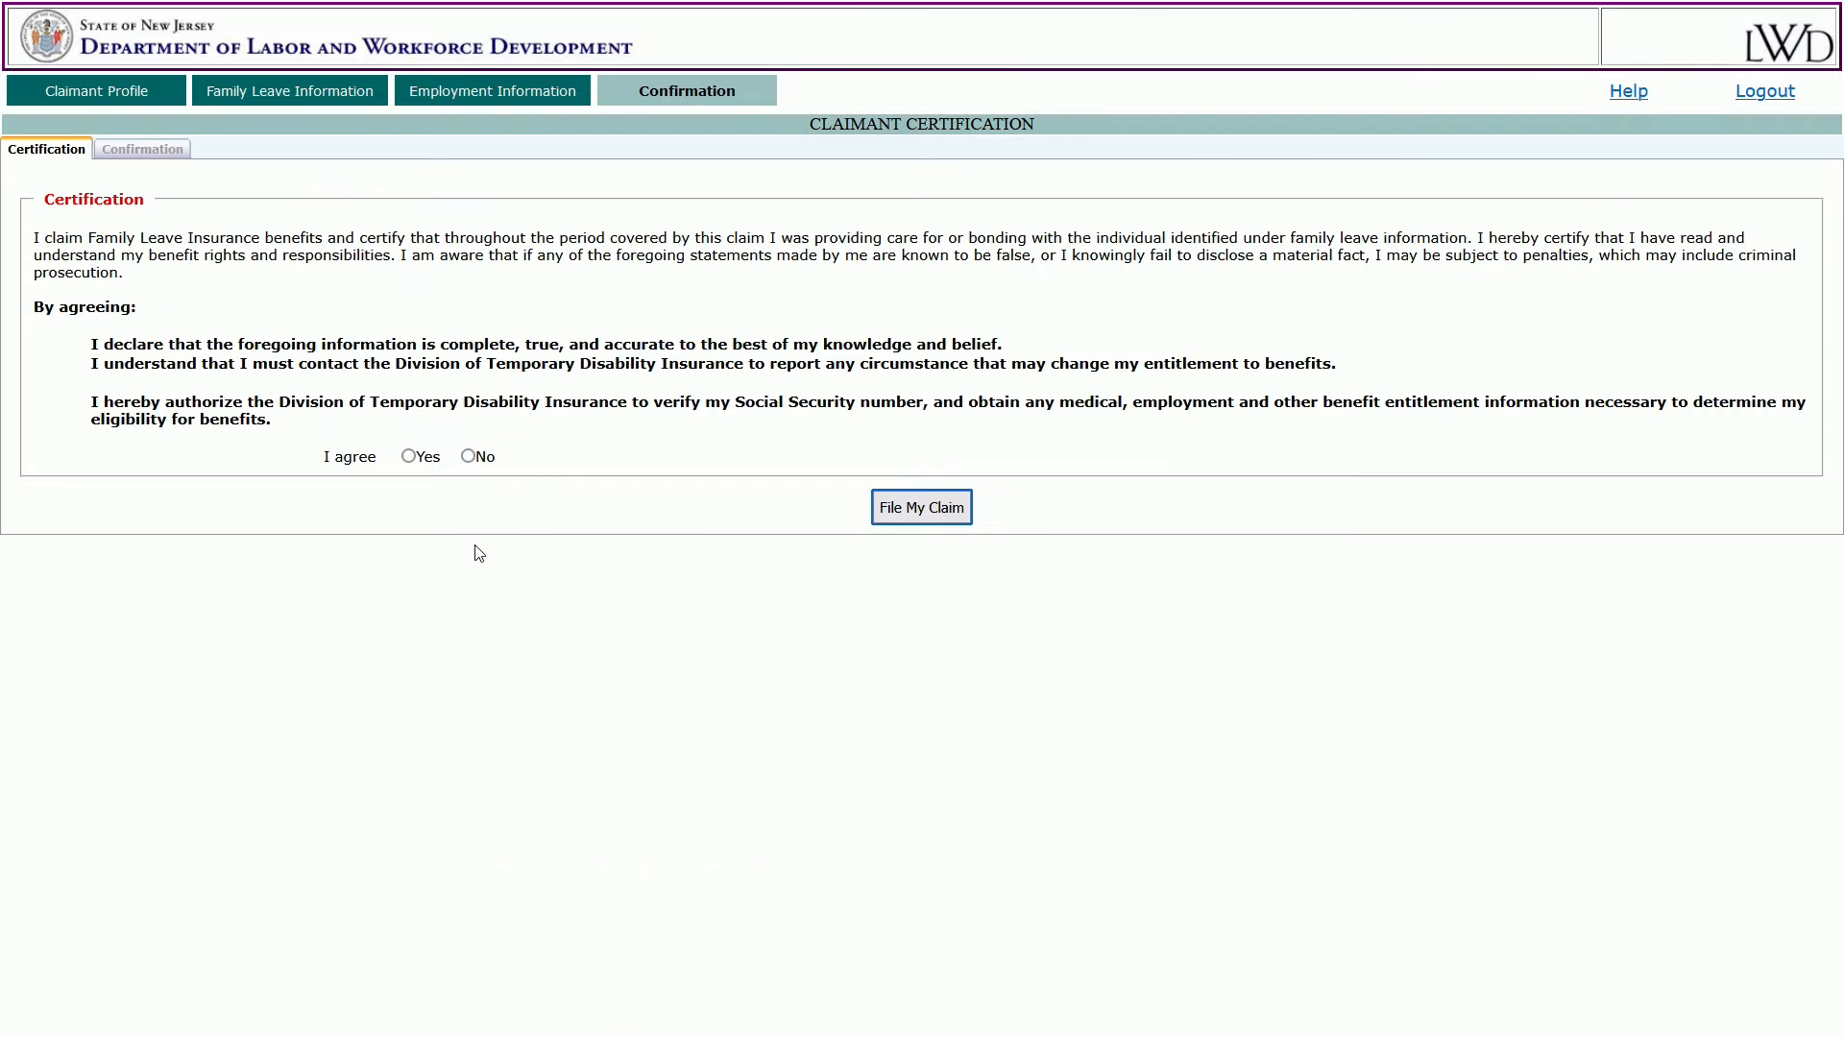
pyautogui.click(410, 457)
pyautogui.click(902, 520)
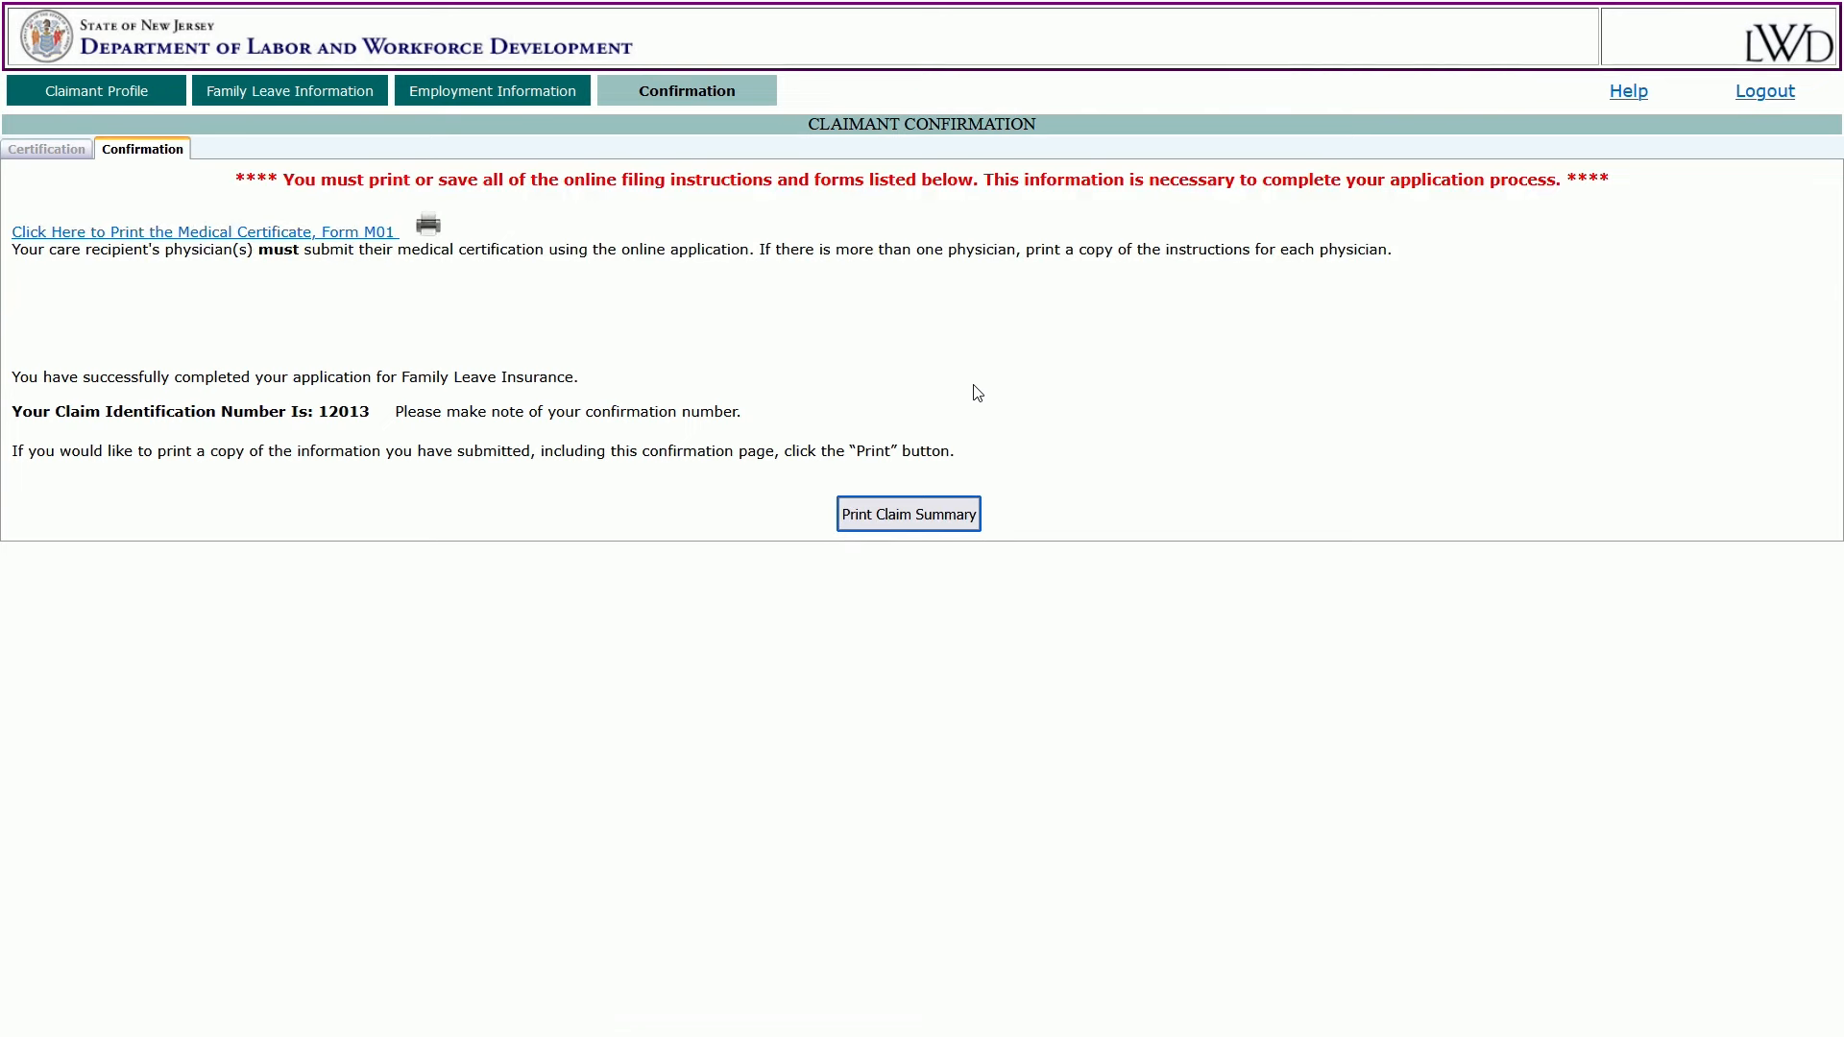
# Open the printable Form M01 medical certificate, then the Form C01 intermittent leave schedule.
pyautogui.click(381, 235)
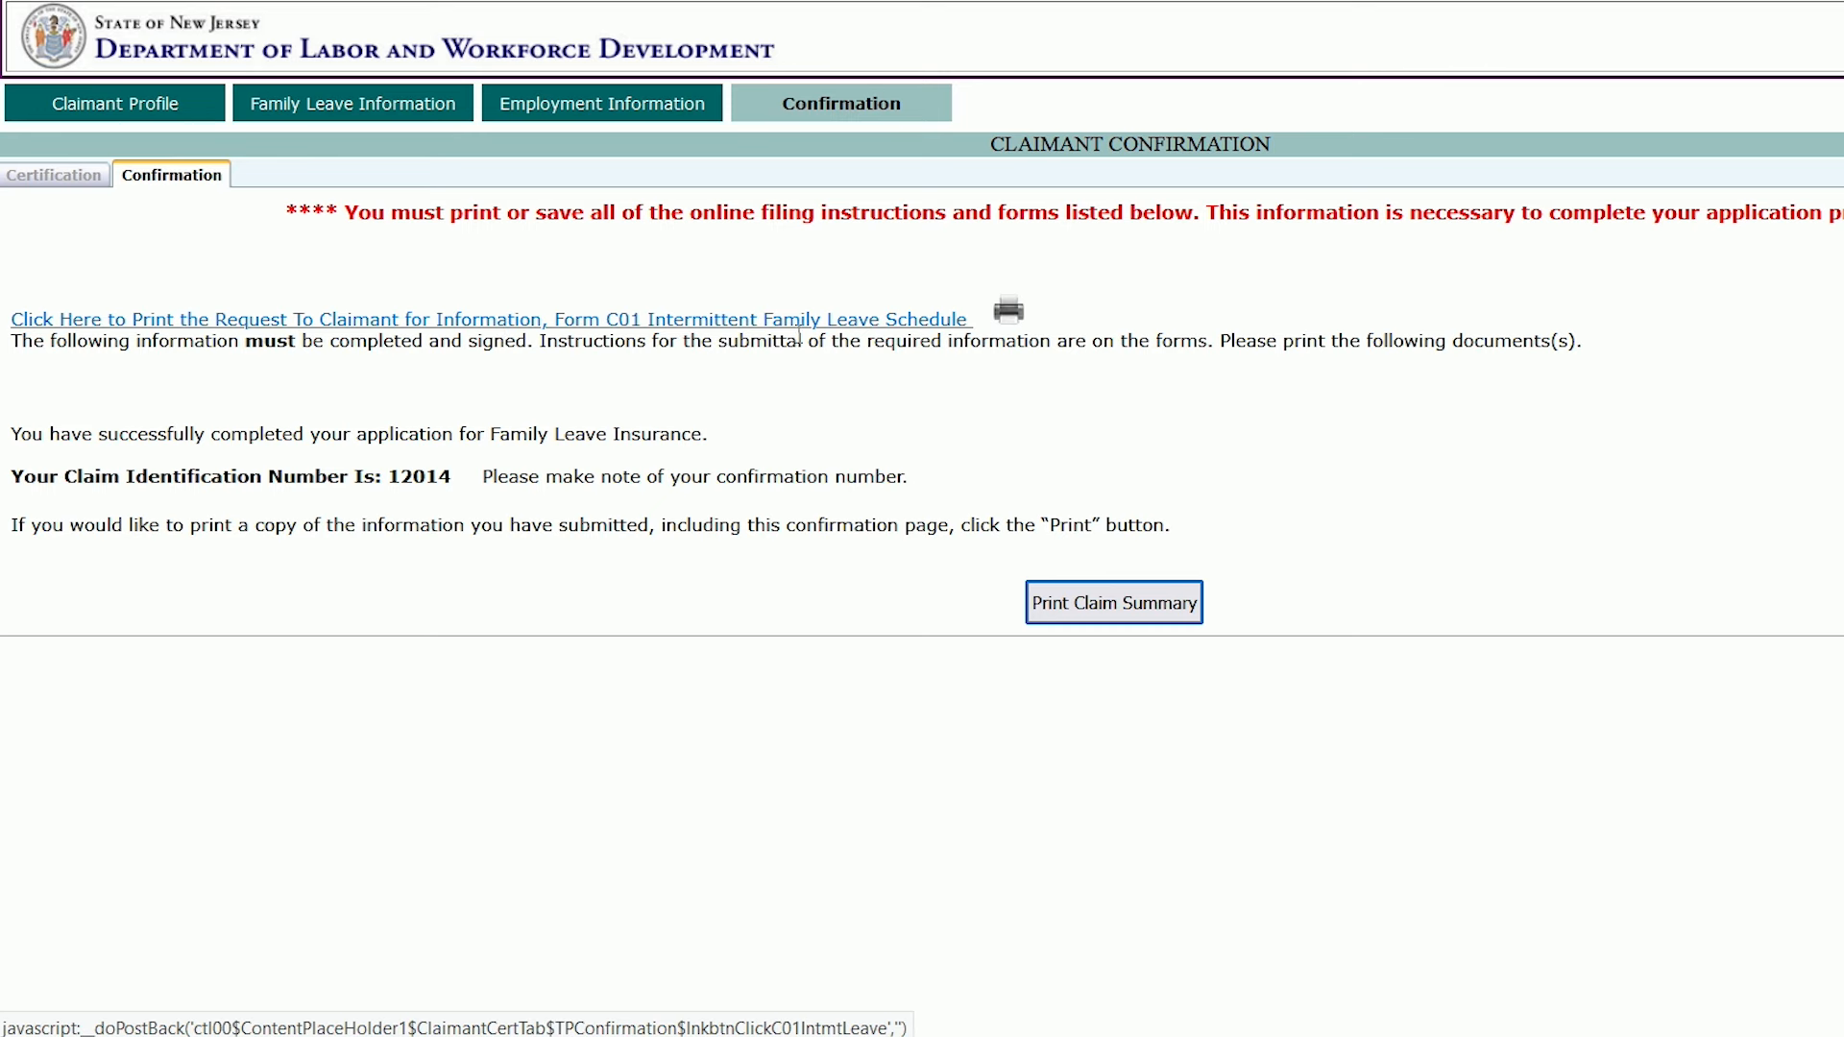
pyautogui.click(950, 320)
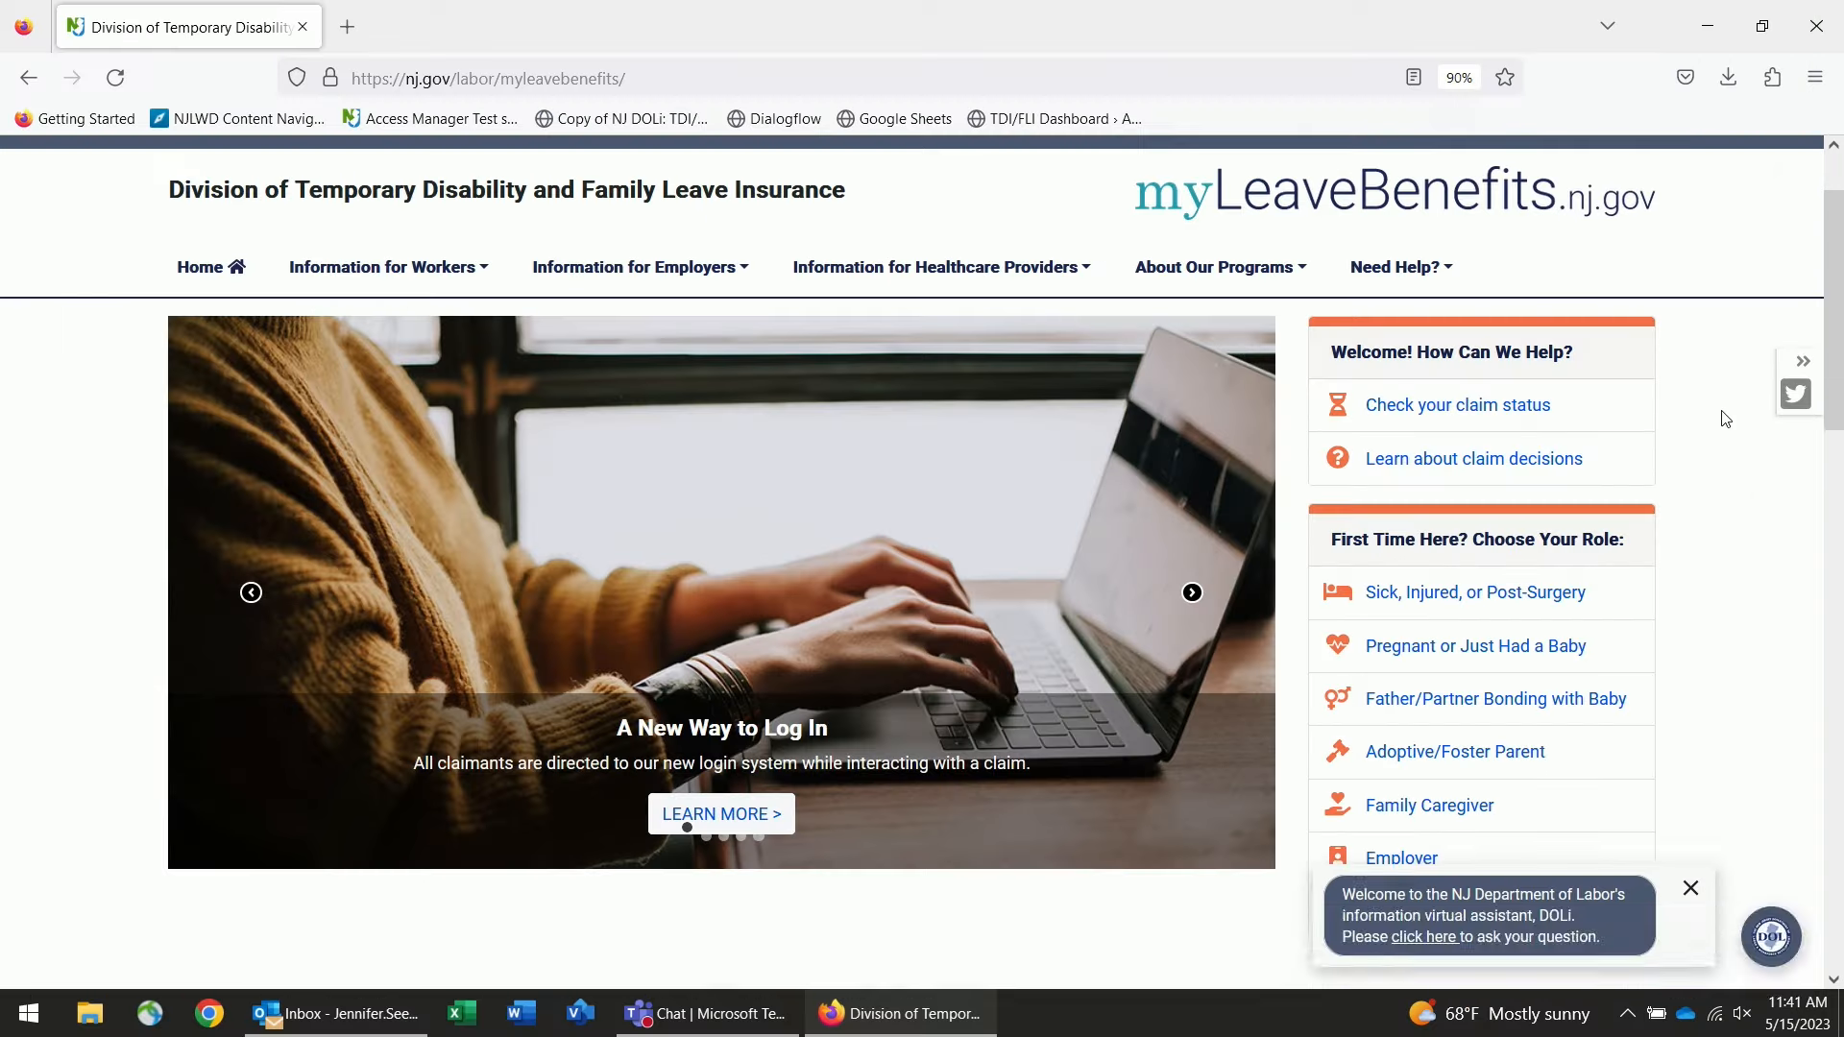
# In full-screen view, go to Contact Us under Need Help? and scroll through the division's contact details.
pyautogui.press('F11')
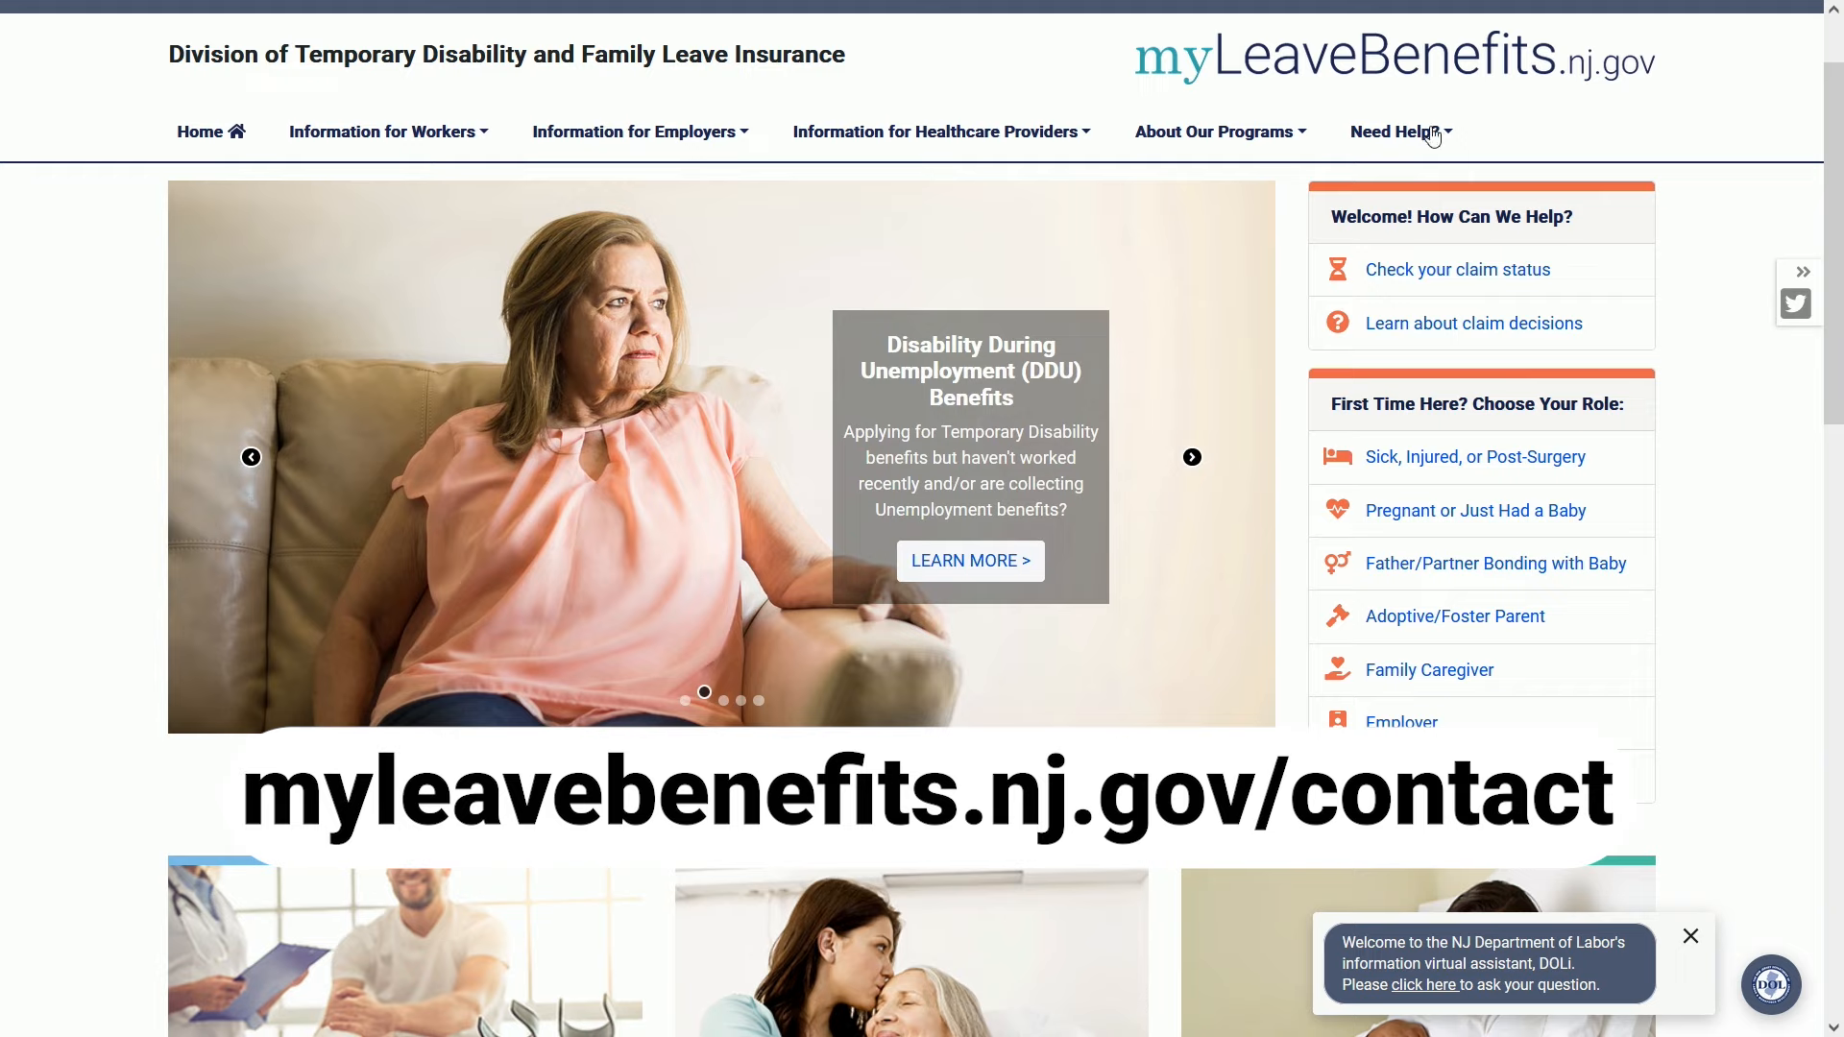
pyautogui.click(1432, 135)
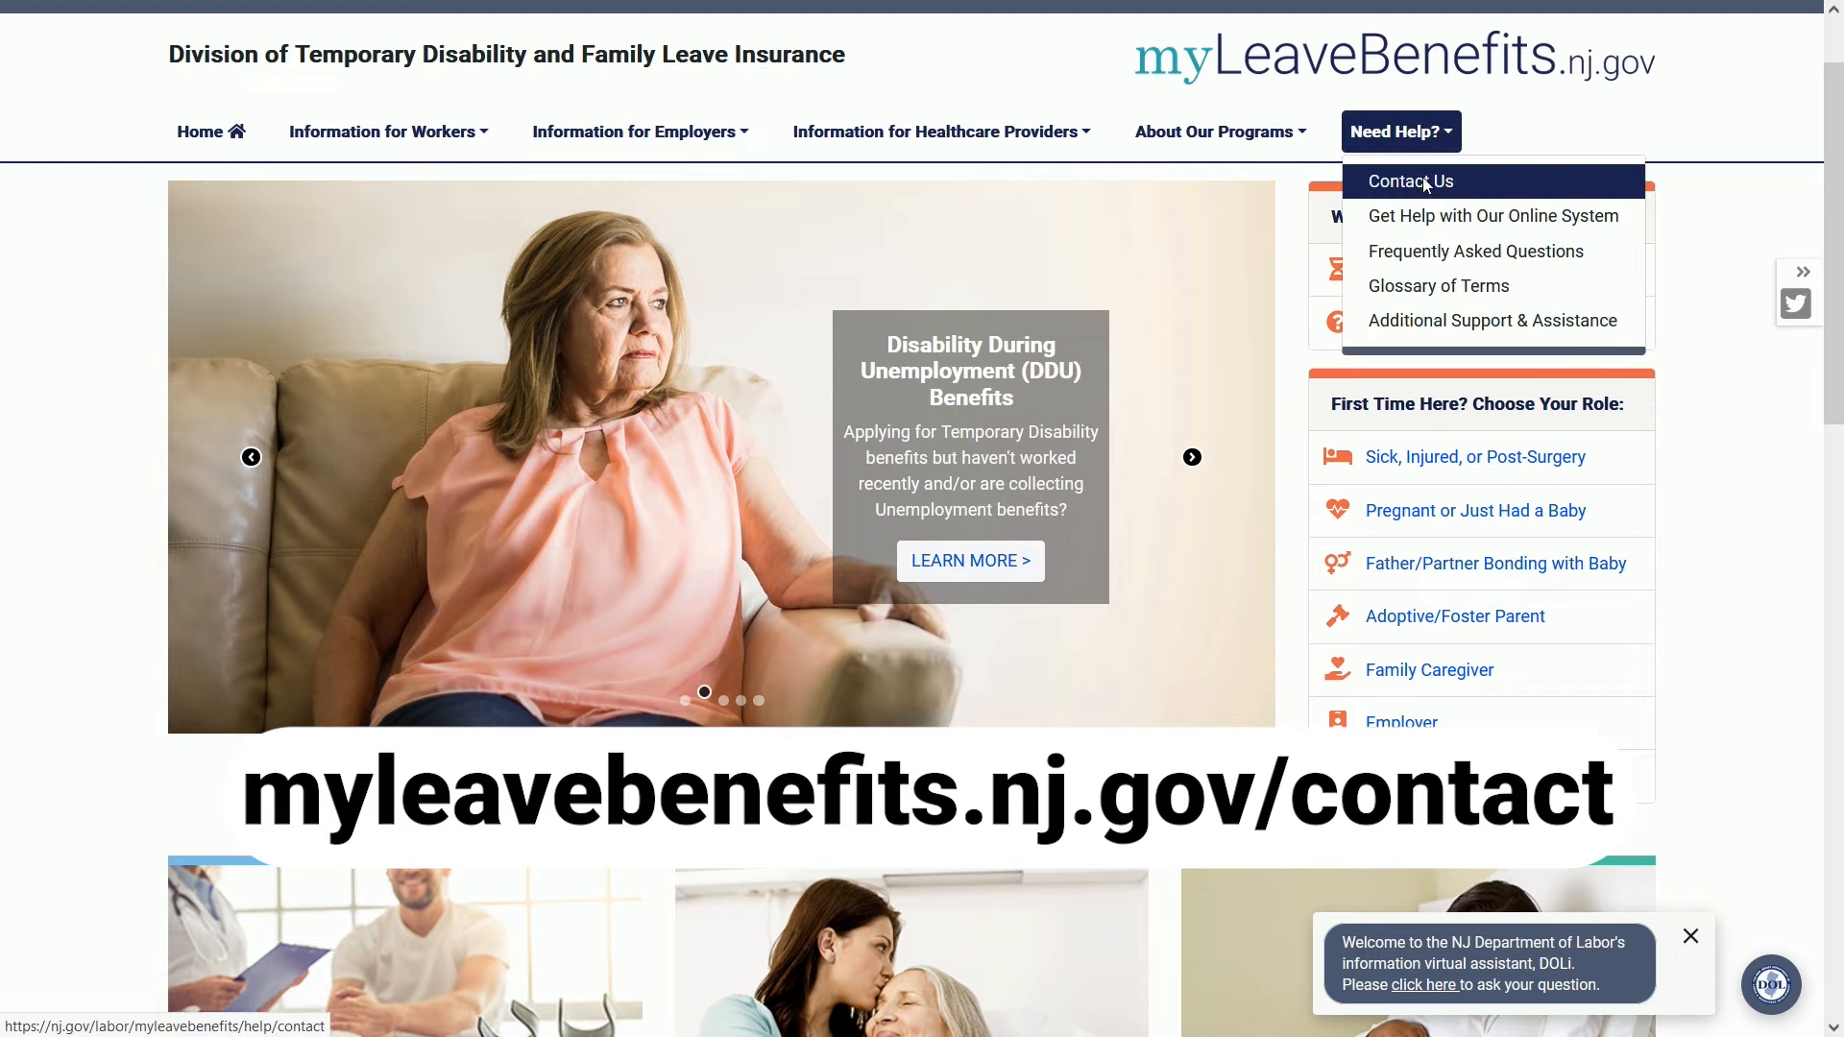
pyautogui.click(1425, 183)
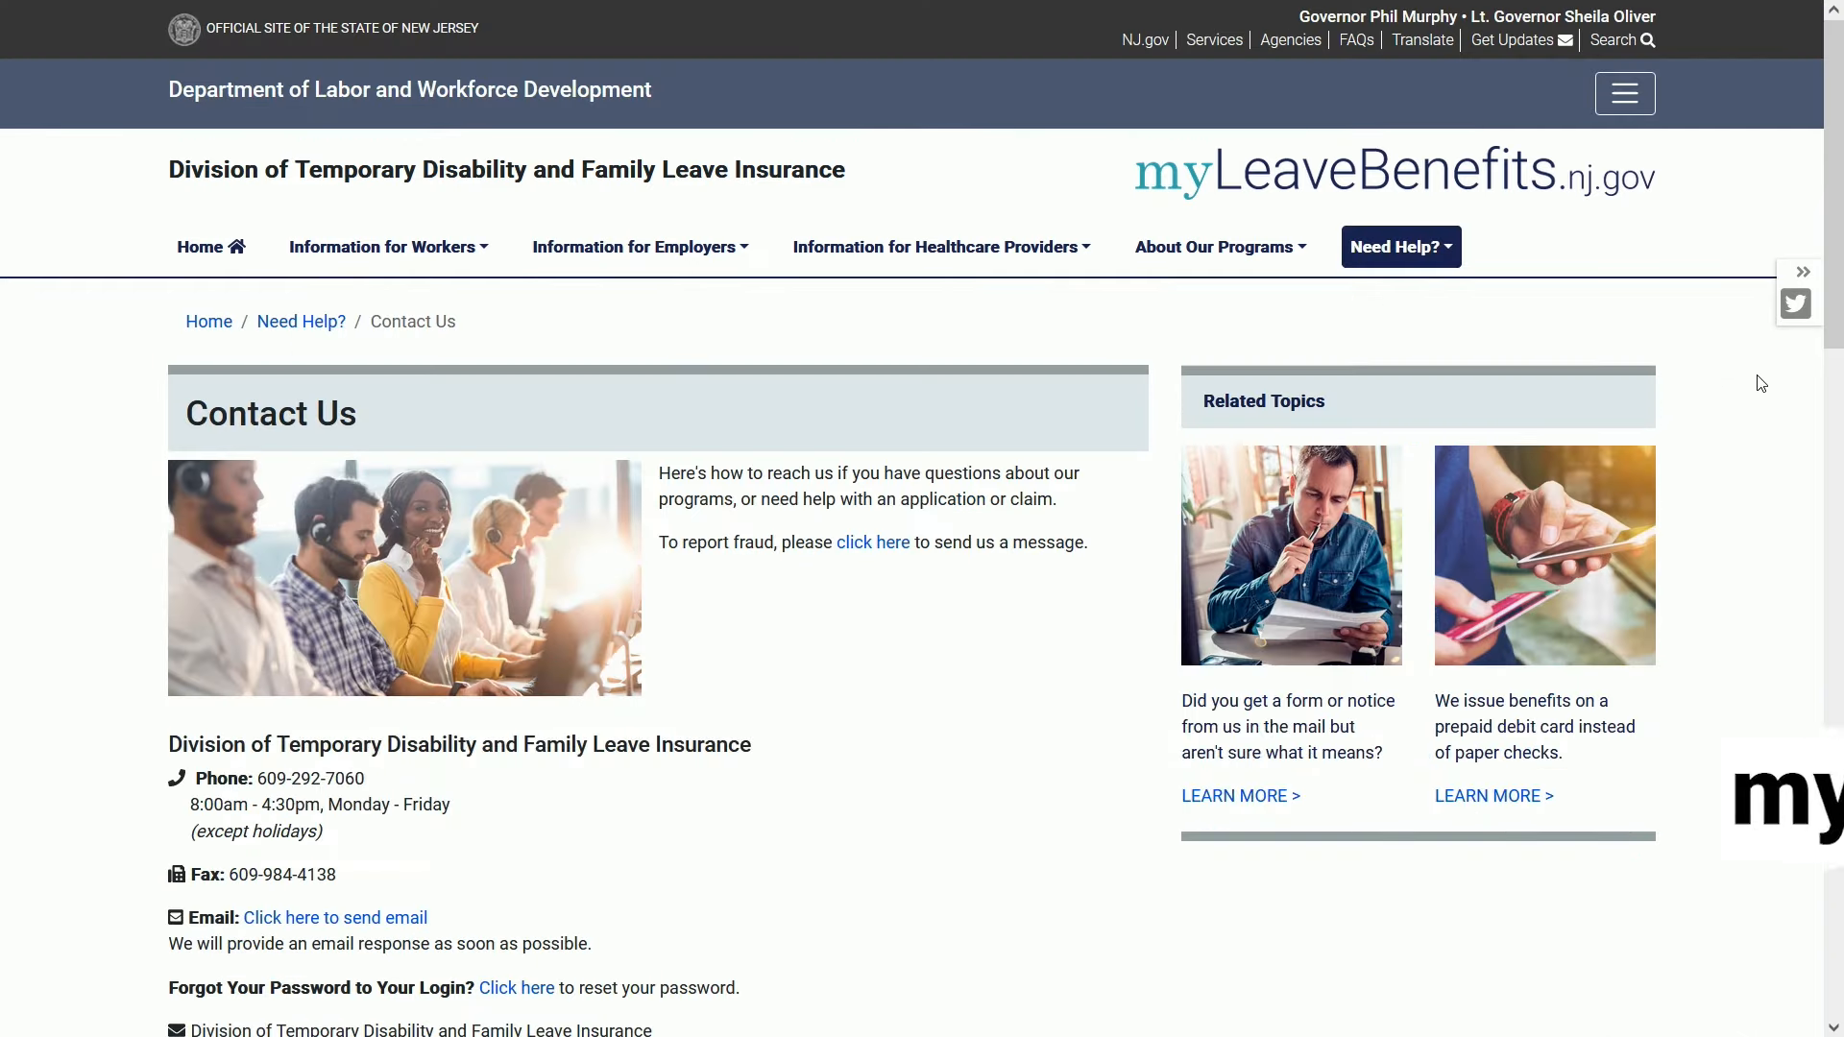
pyautogui.scroll(-1, 1759, 383)
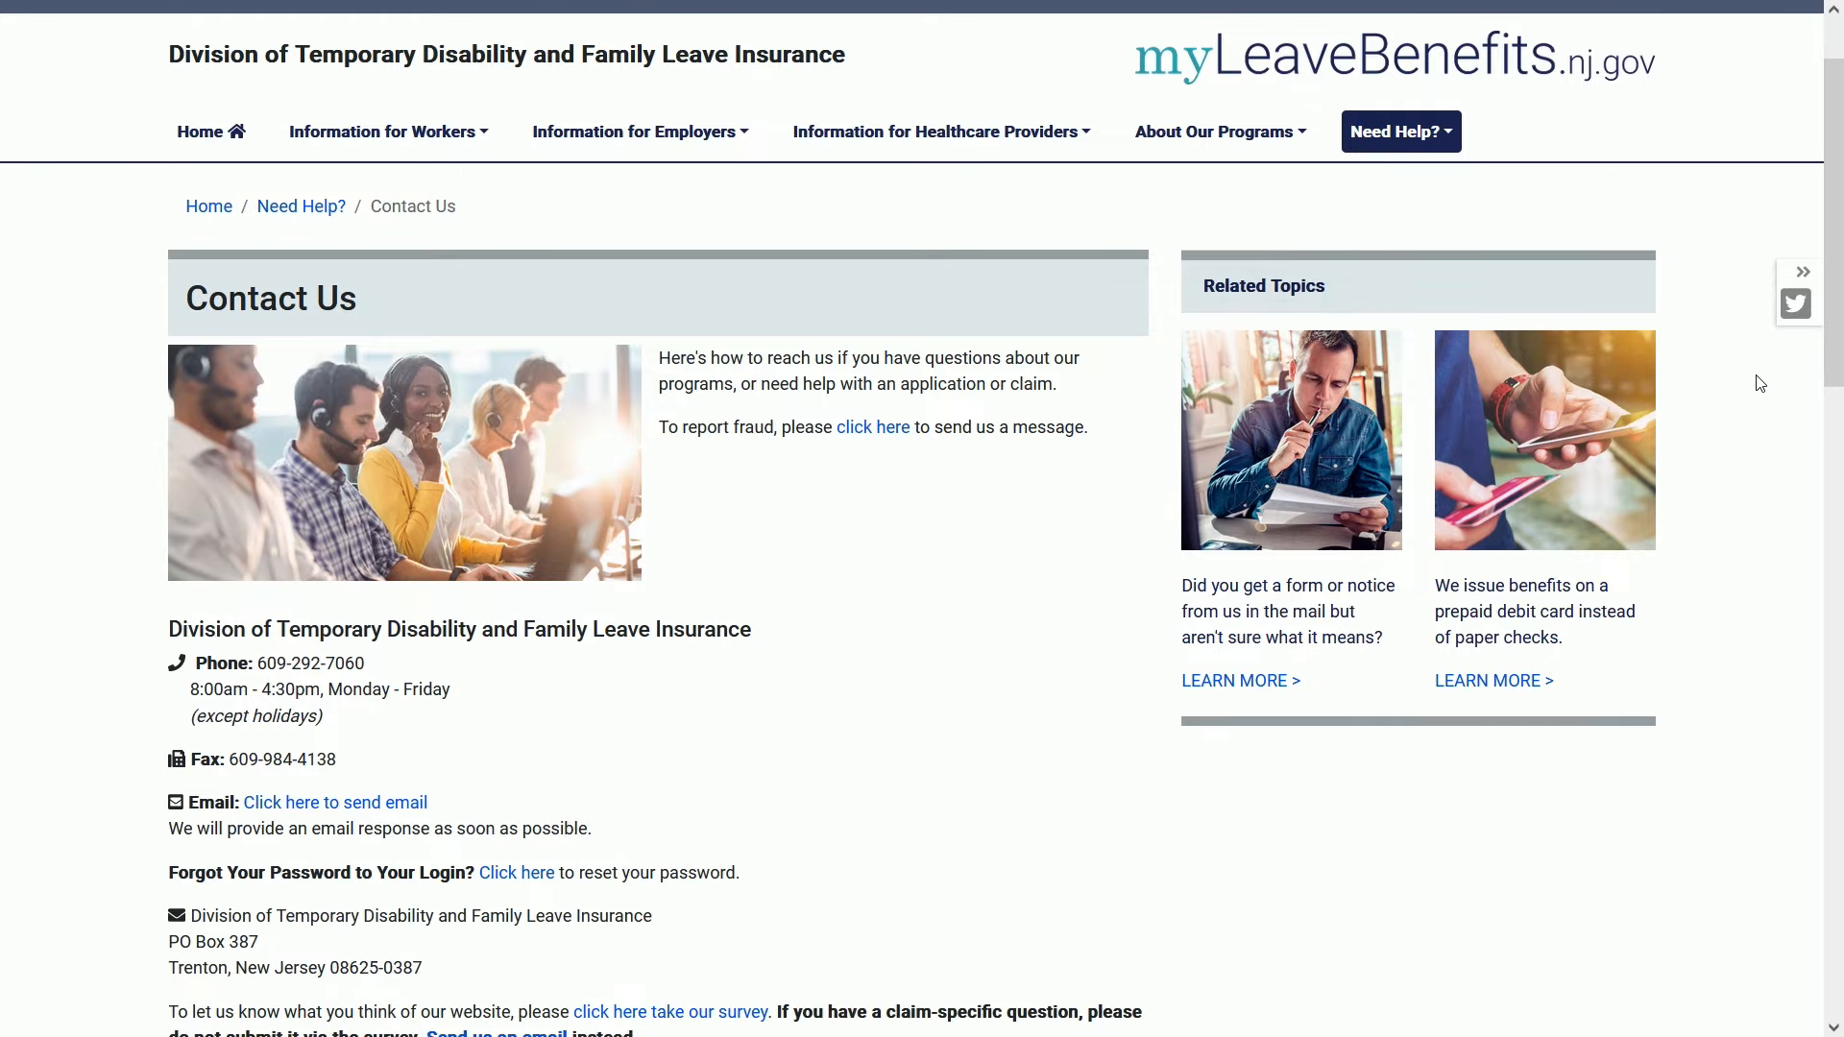